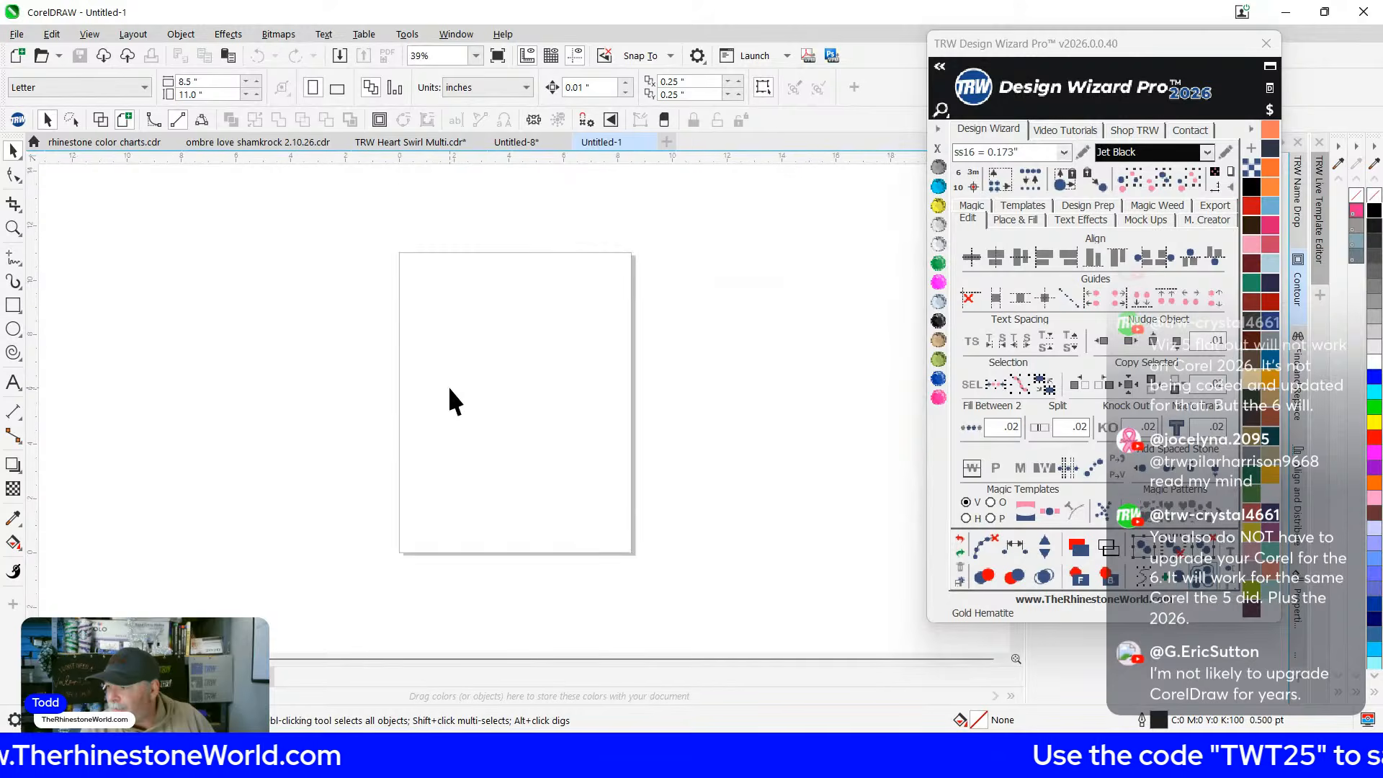
# Switch to the TRW Heart Swirl Multi.cdr design and zoom around it
pyautogui.click(371, 142)
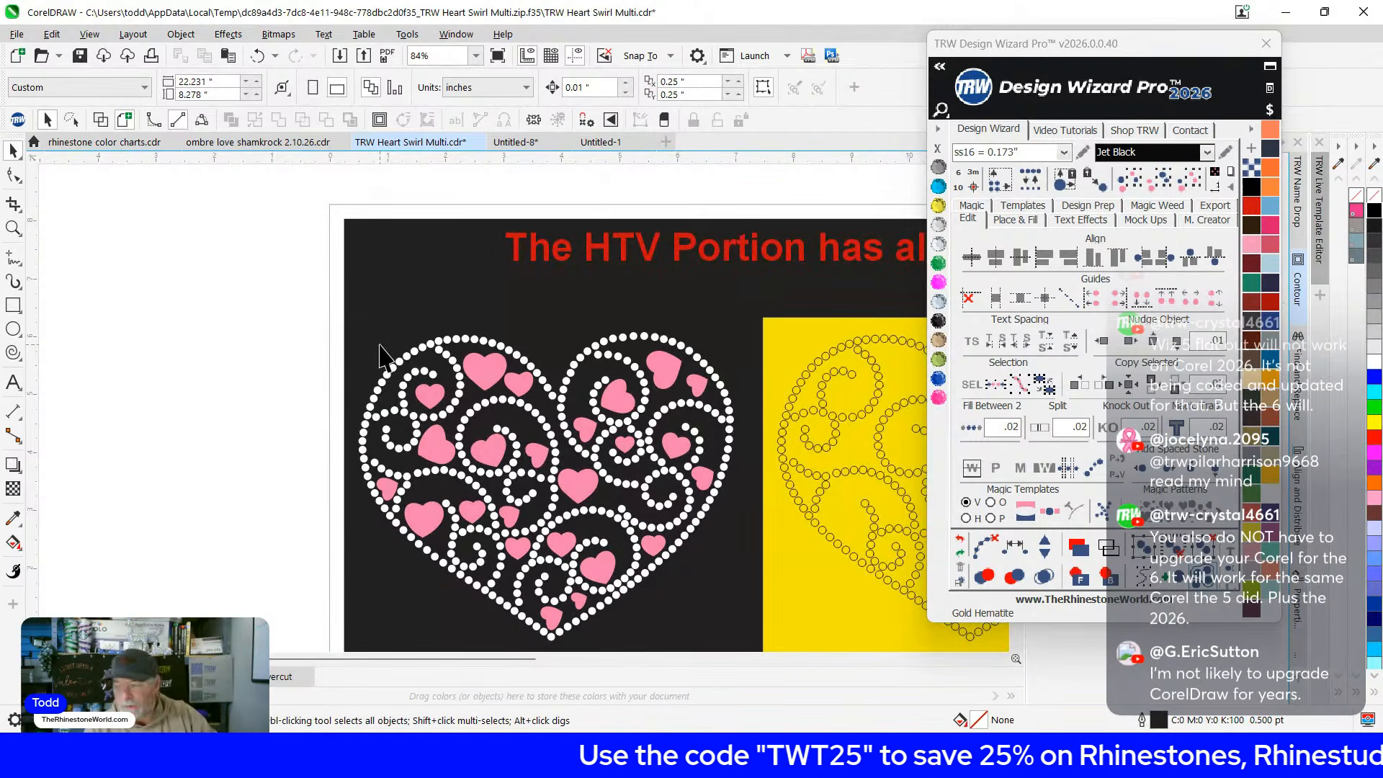
pyautogui.scroll(-2, 322, 285)
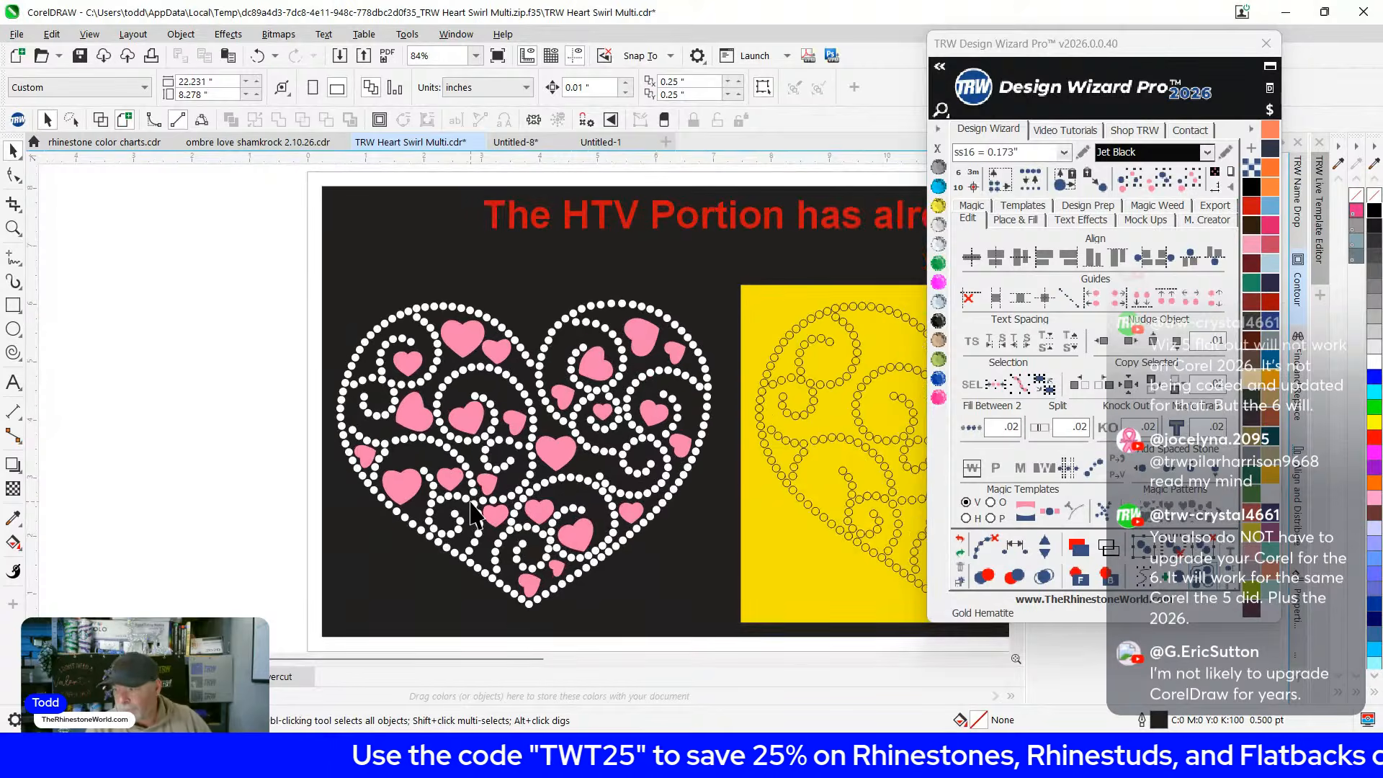
pyautogui.scroll(-2, 309, 396)
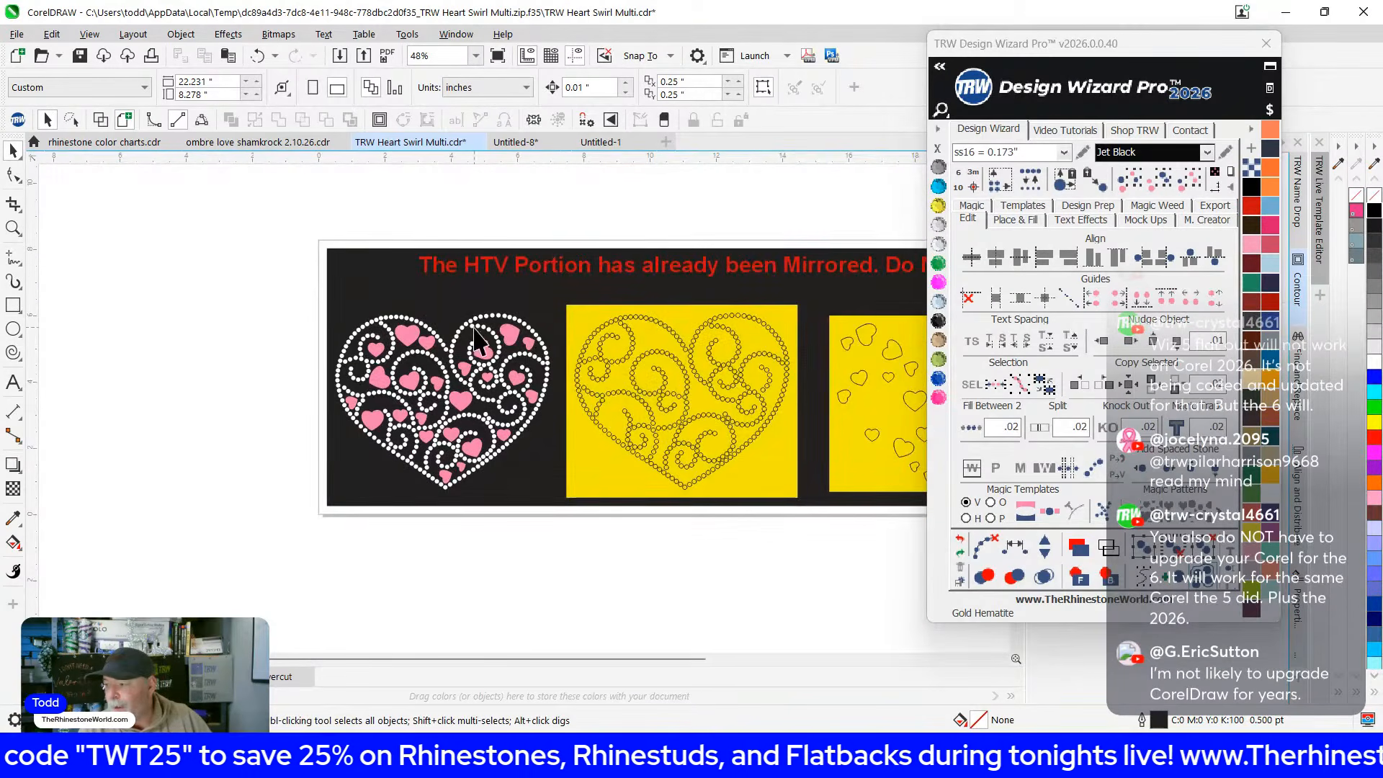
pyautogui.scroll(-1, 395, 319)
# Zoom in and select a white rhinestone, confirming it measures 0.135 inch
pyautogui.scroll(1, 495, 317)
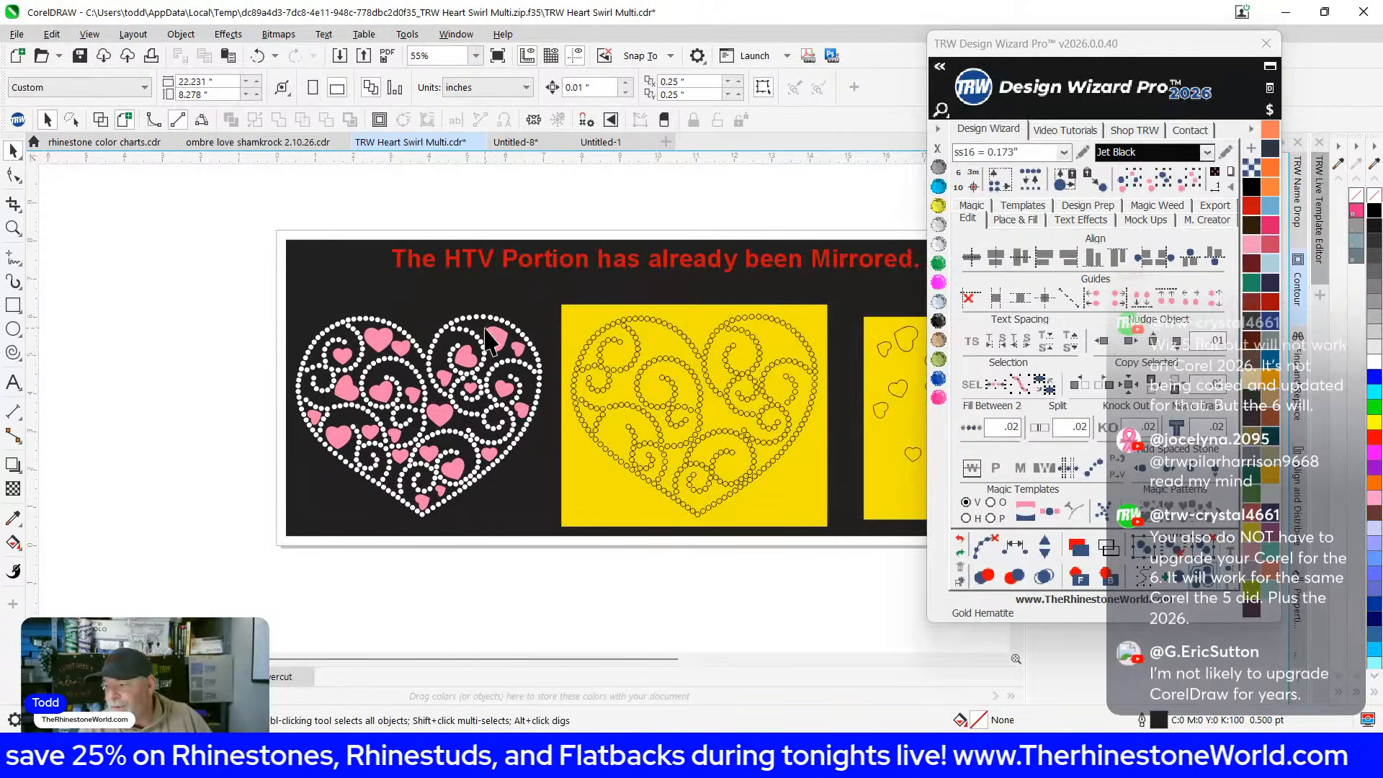
pyautogui.scroll(1, 419, 337)
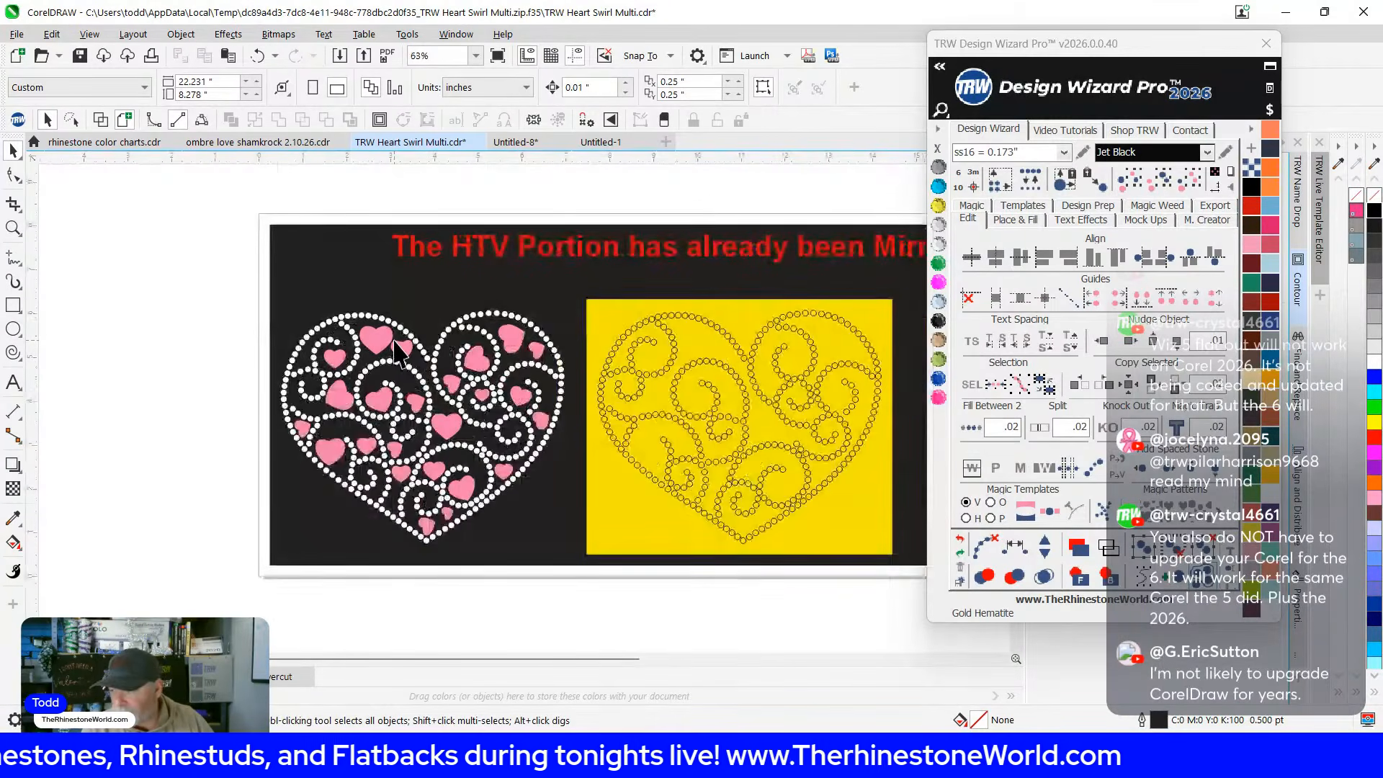
pyautogui.scroll(3, 432, 395)
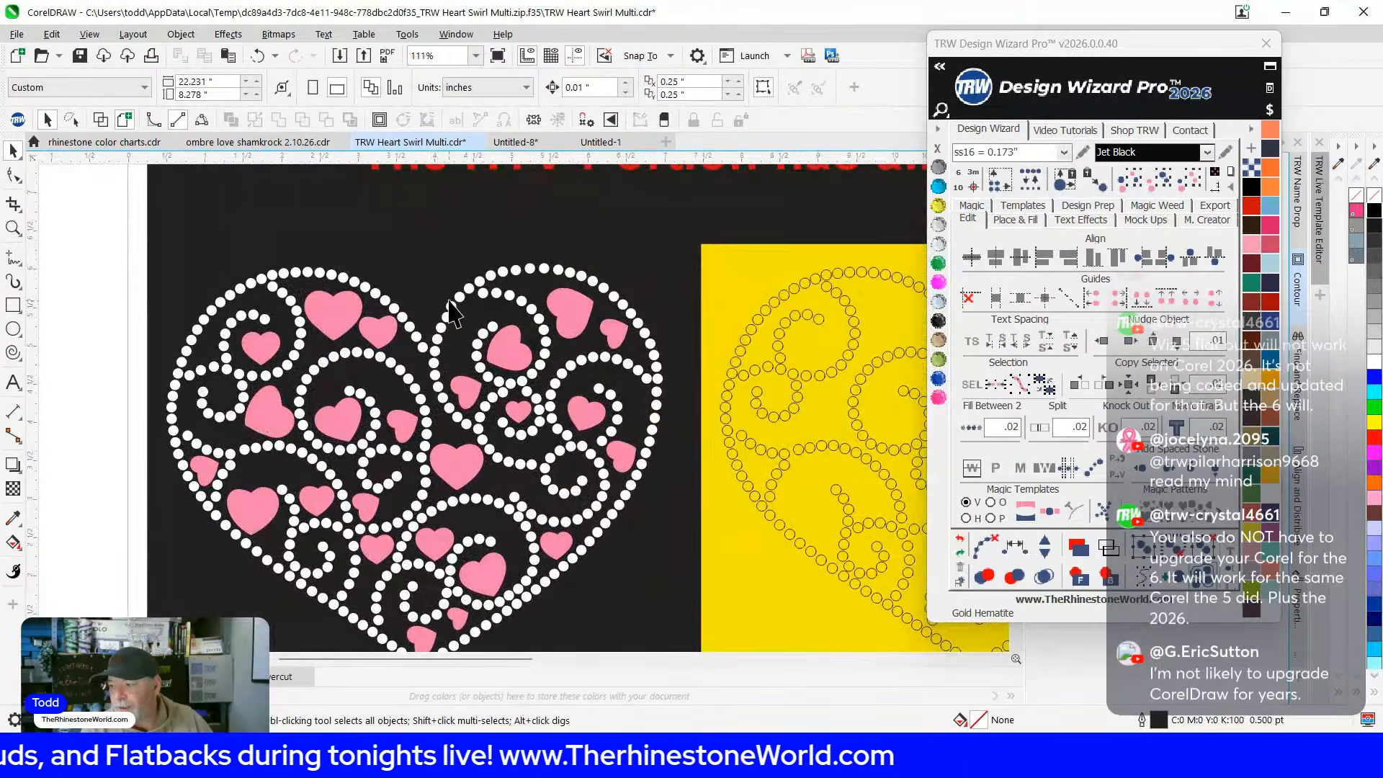
pyautogui.scroll(2, 458, 314)
pyautogui.click(464, 296)
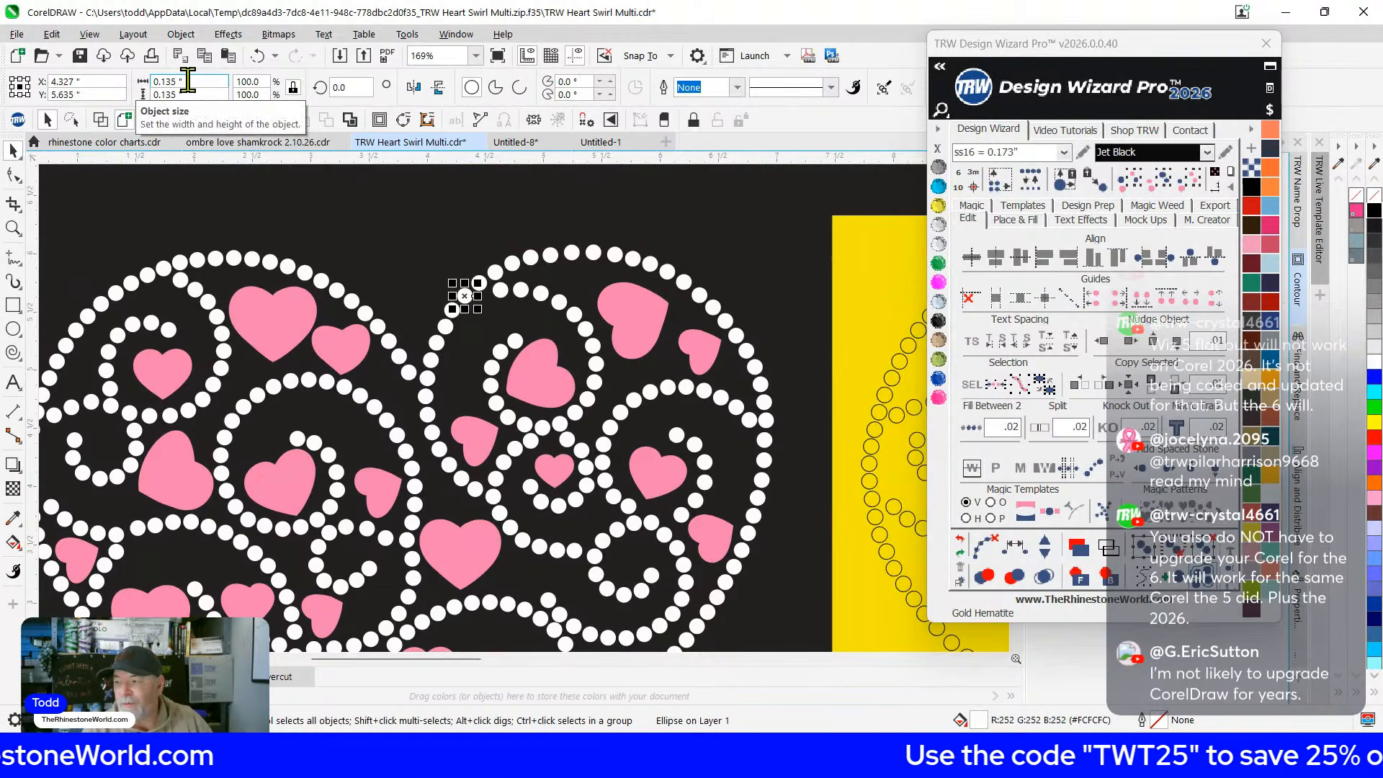
pyautogui.scroll(-2, 494, 299)
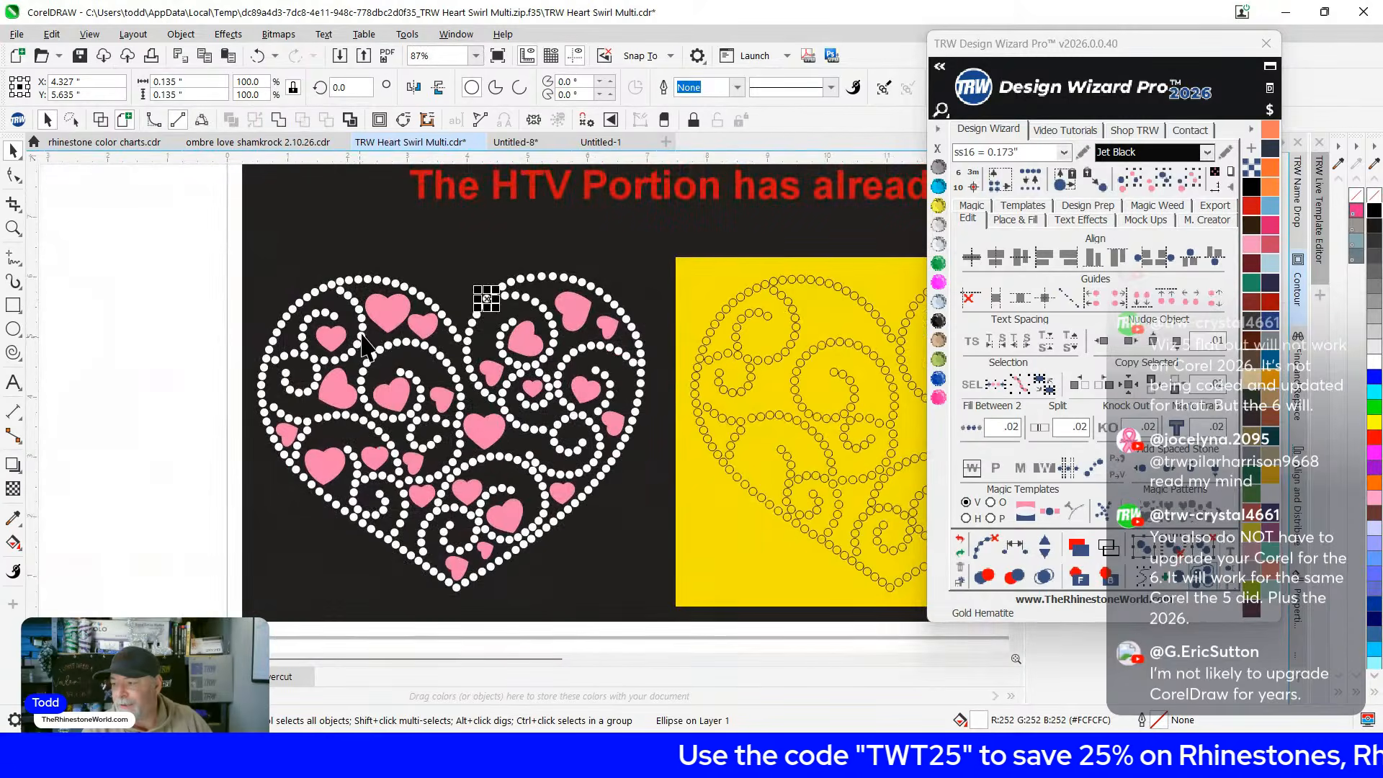
pyautogui.scroll(-1, 367, 346)
pyautogui.moveTo(180, 255); pyautogui.dragTo(617, 628)
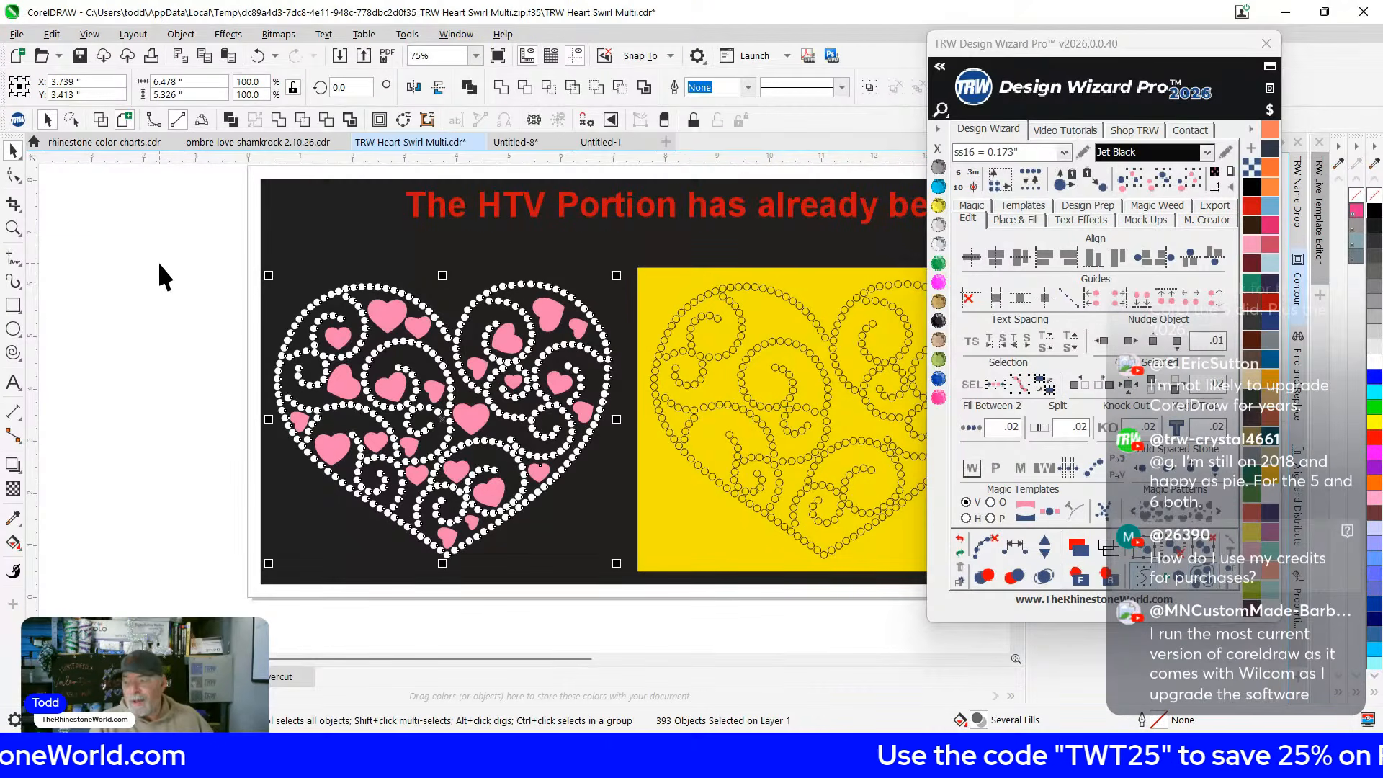
pyautogui.click(187, 317)
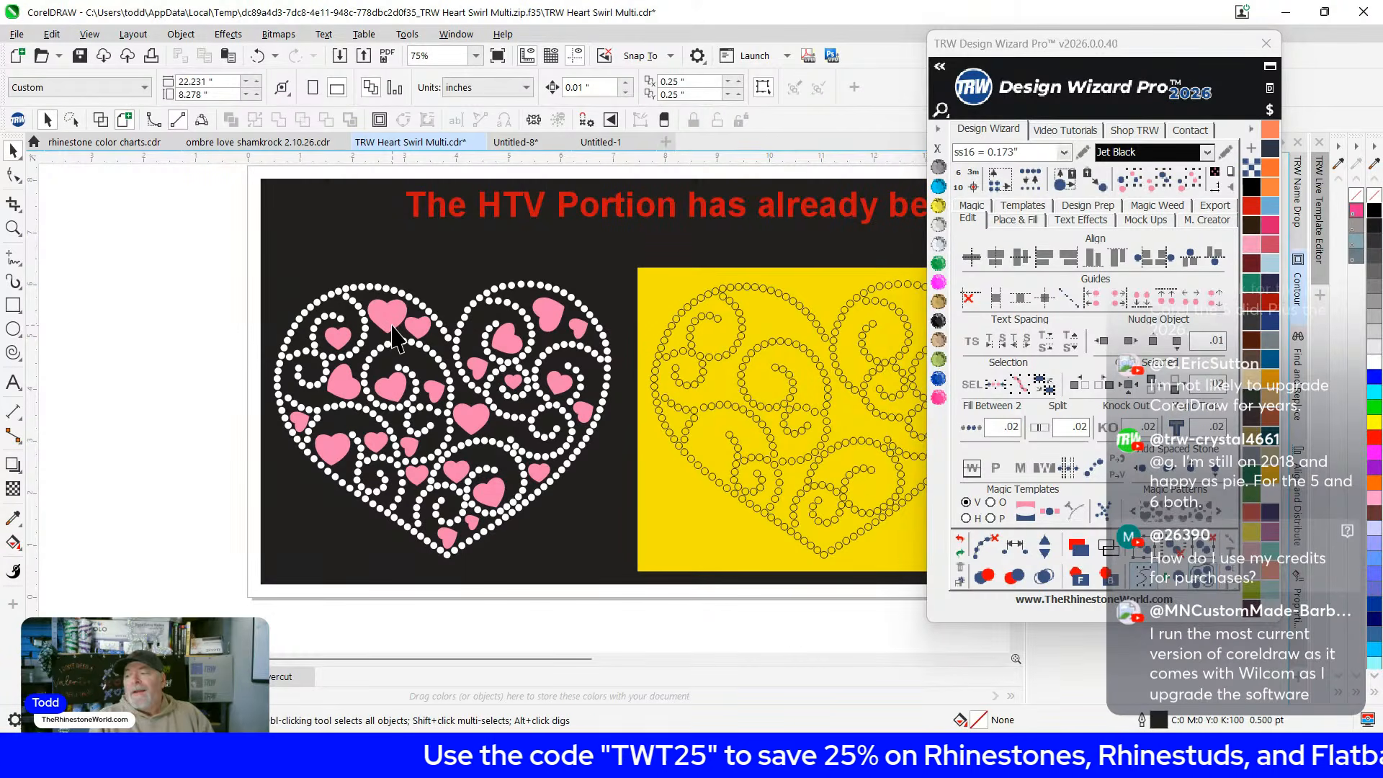
pyautogui.moveTo(186, 231); pyautogui.dragTo(622, 611)
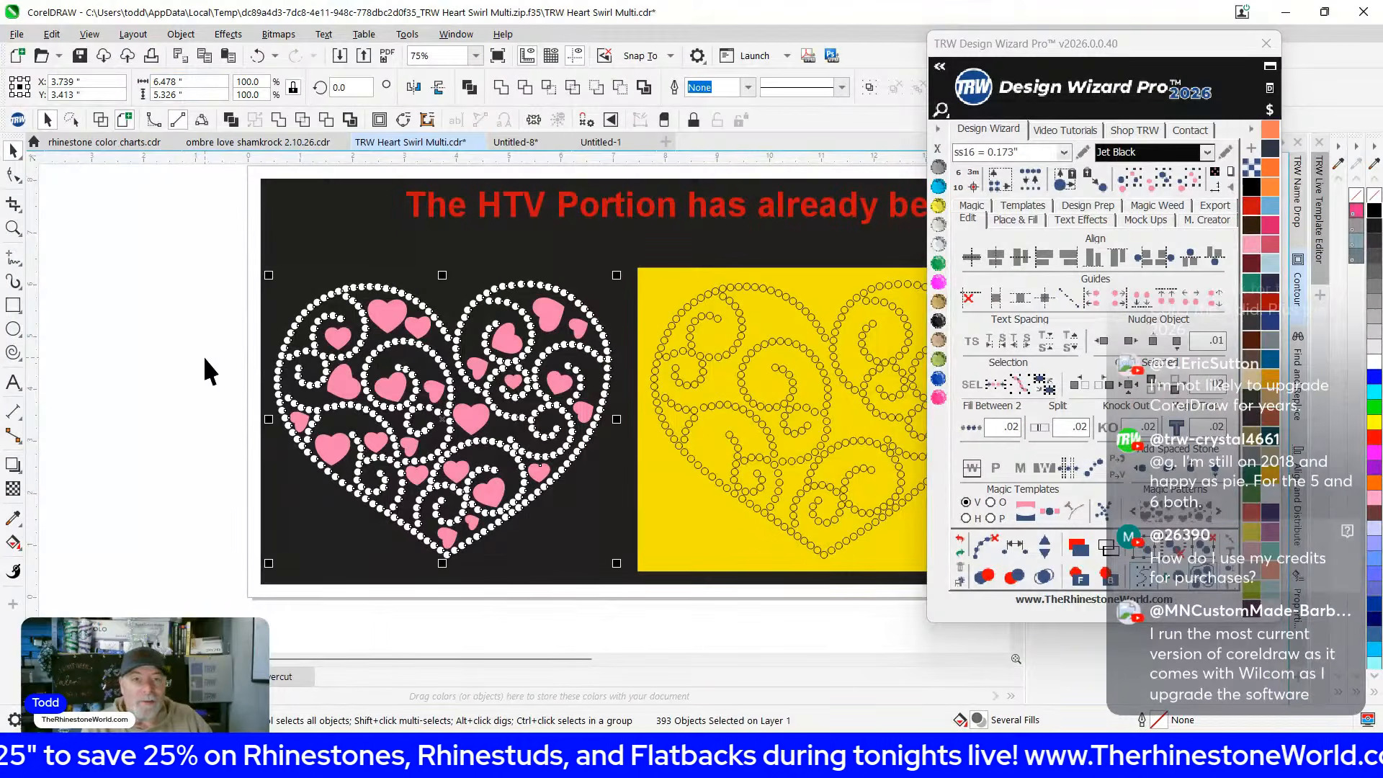
pyautogui.click(192, 336)
pyautogui.scroll(1, 424, 337)
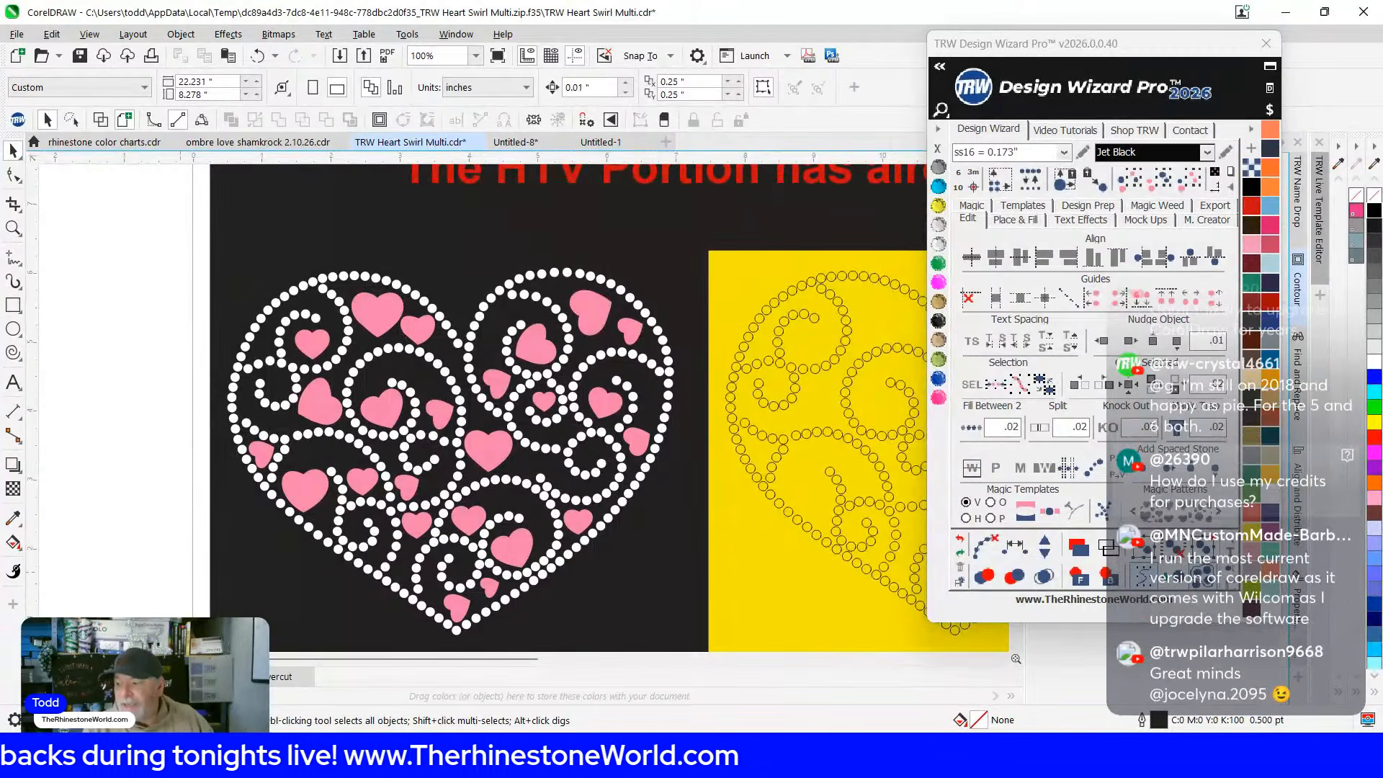
pyautogui.click(388, 309)
pyautogui.moveTo(389, 309); pyautogui.dragTo(61, 332)
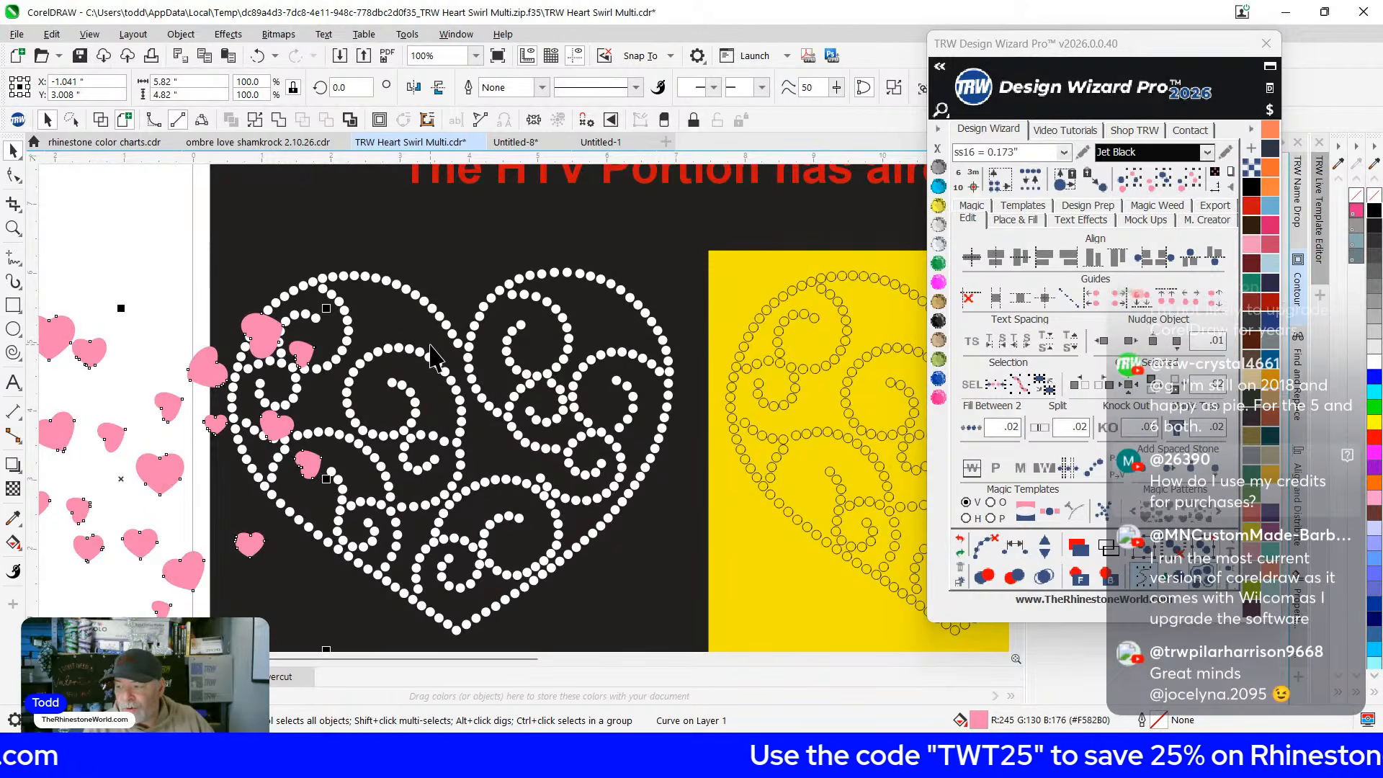
pyautogui.hotkey('ctrl', 'z')
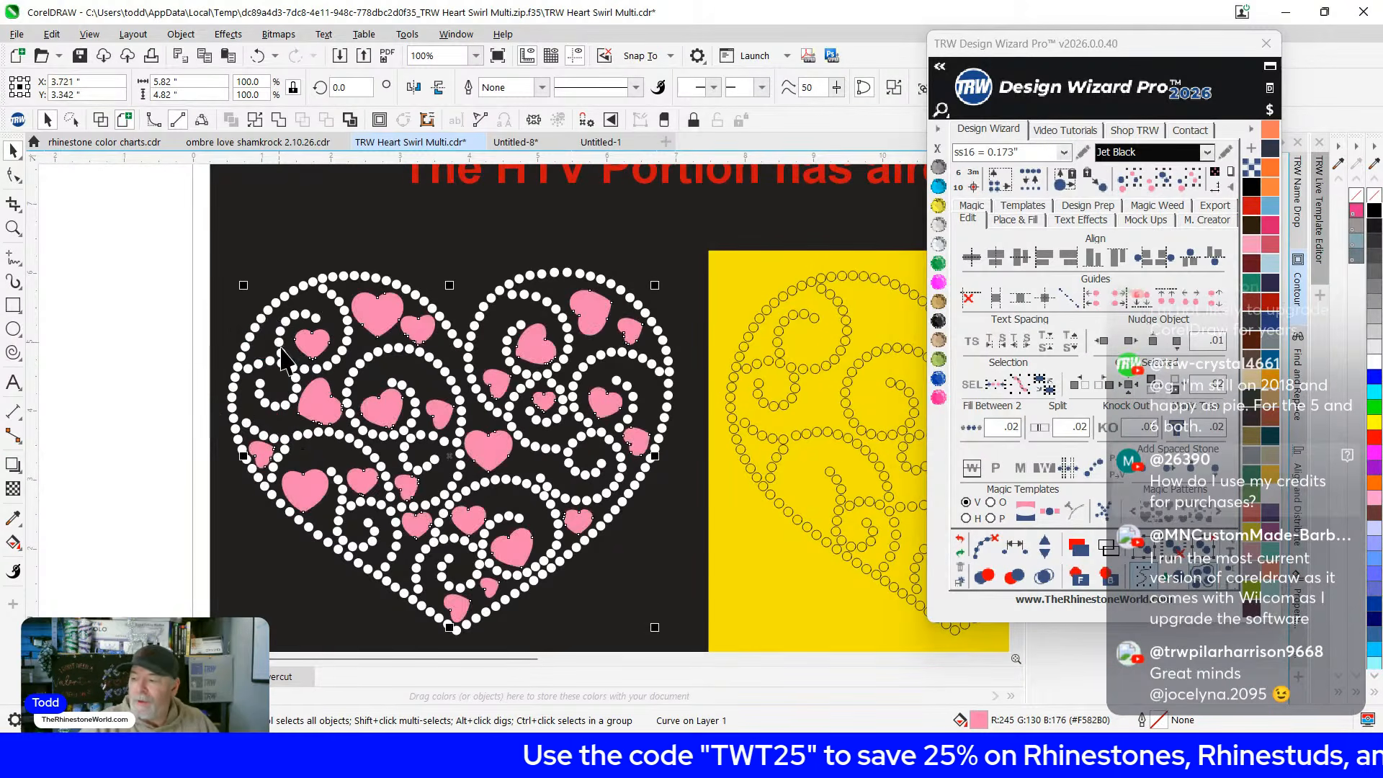
pyautogui.click(139, 264)
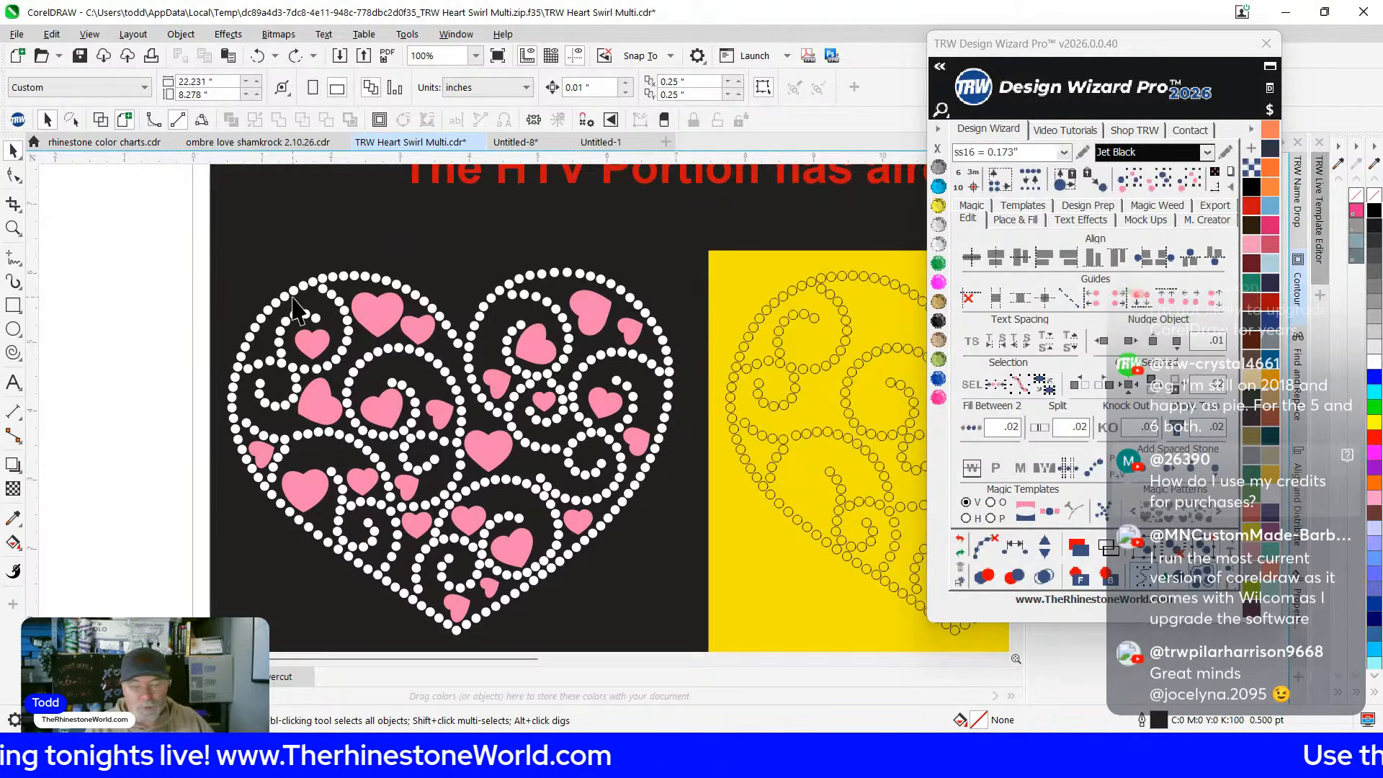
# Marquee-select the whole swirl heart, showing 393 objects at about 6.478 x 5.326 inches
pyautogui.scroll(2, 387, 335)
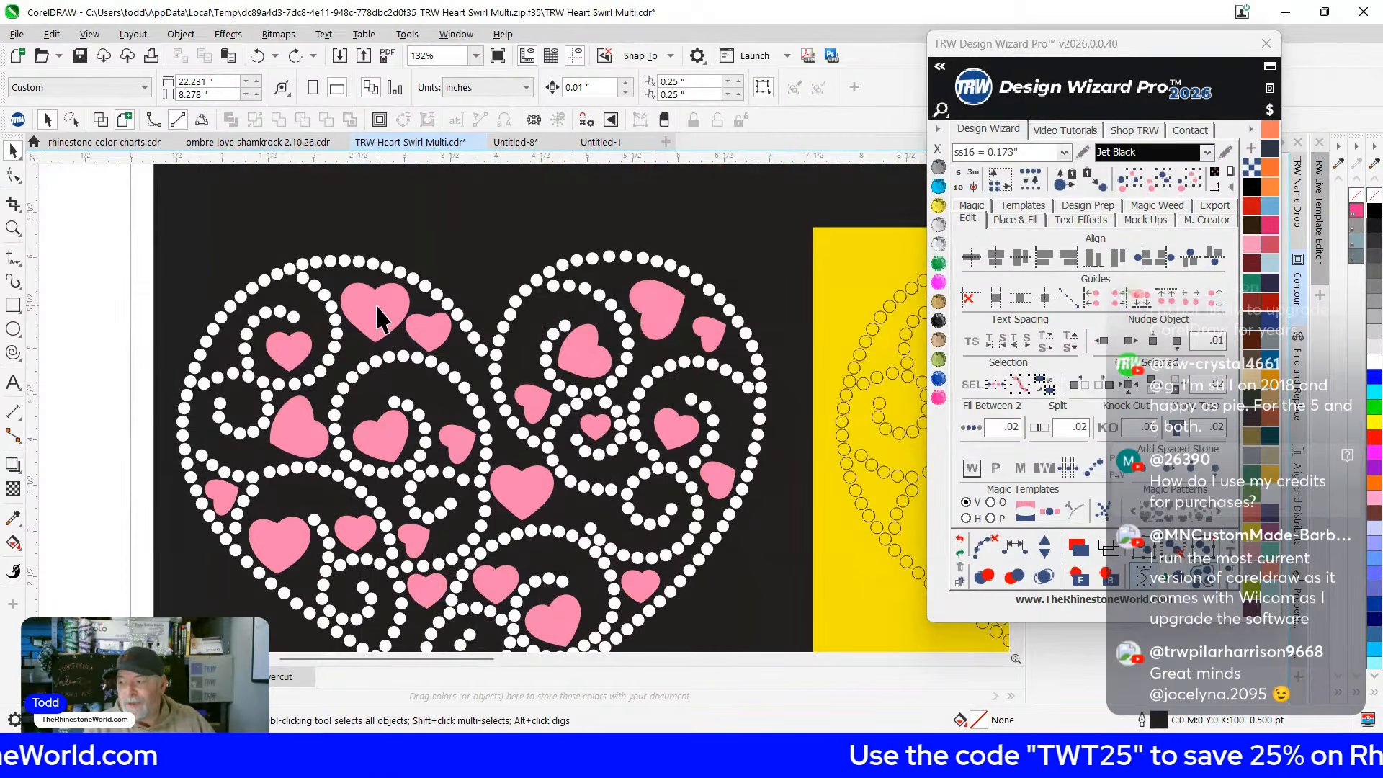
pyautogui.scroll(1, 376, 306)
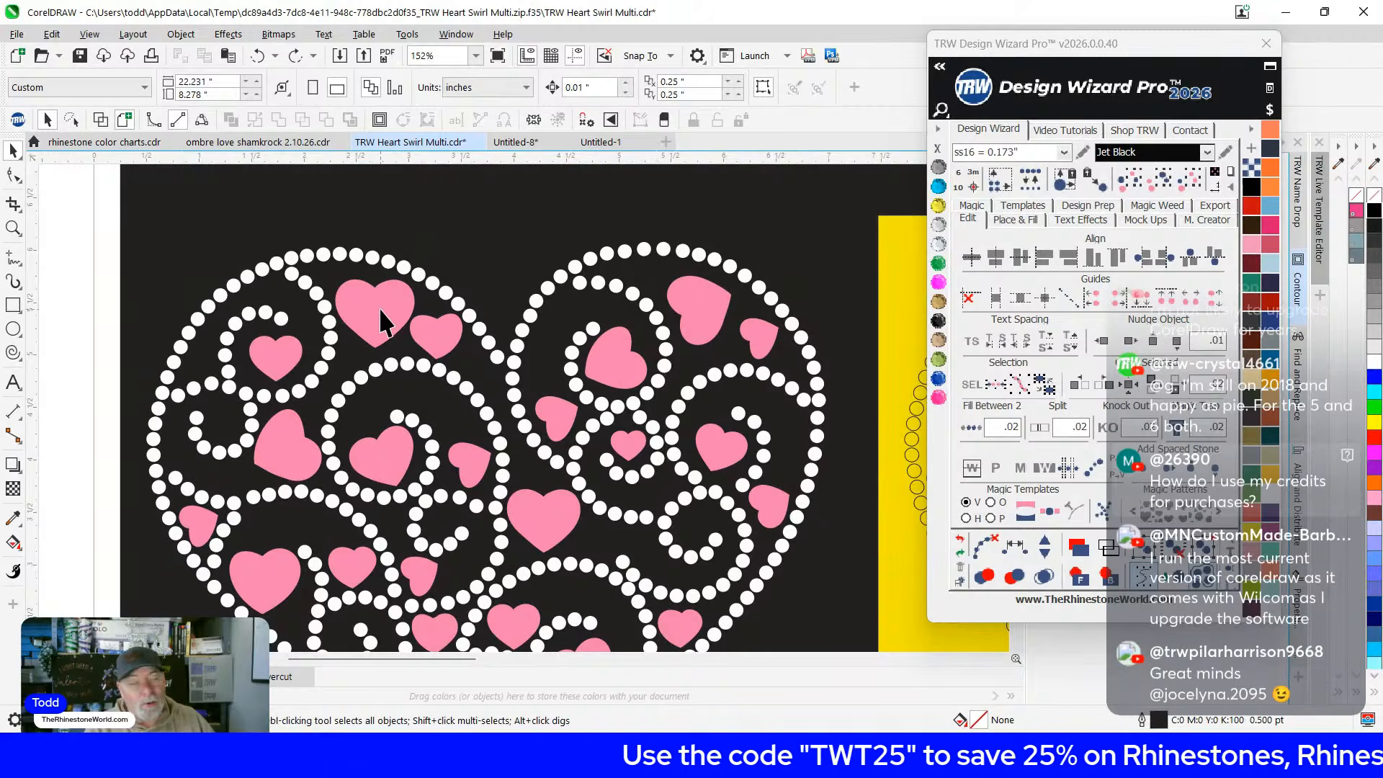
pyautogui.scroll(-2, 382, 320)
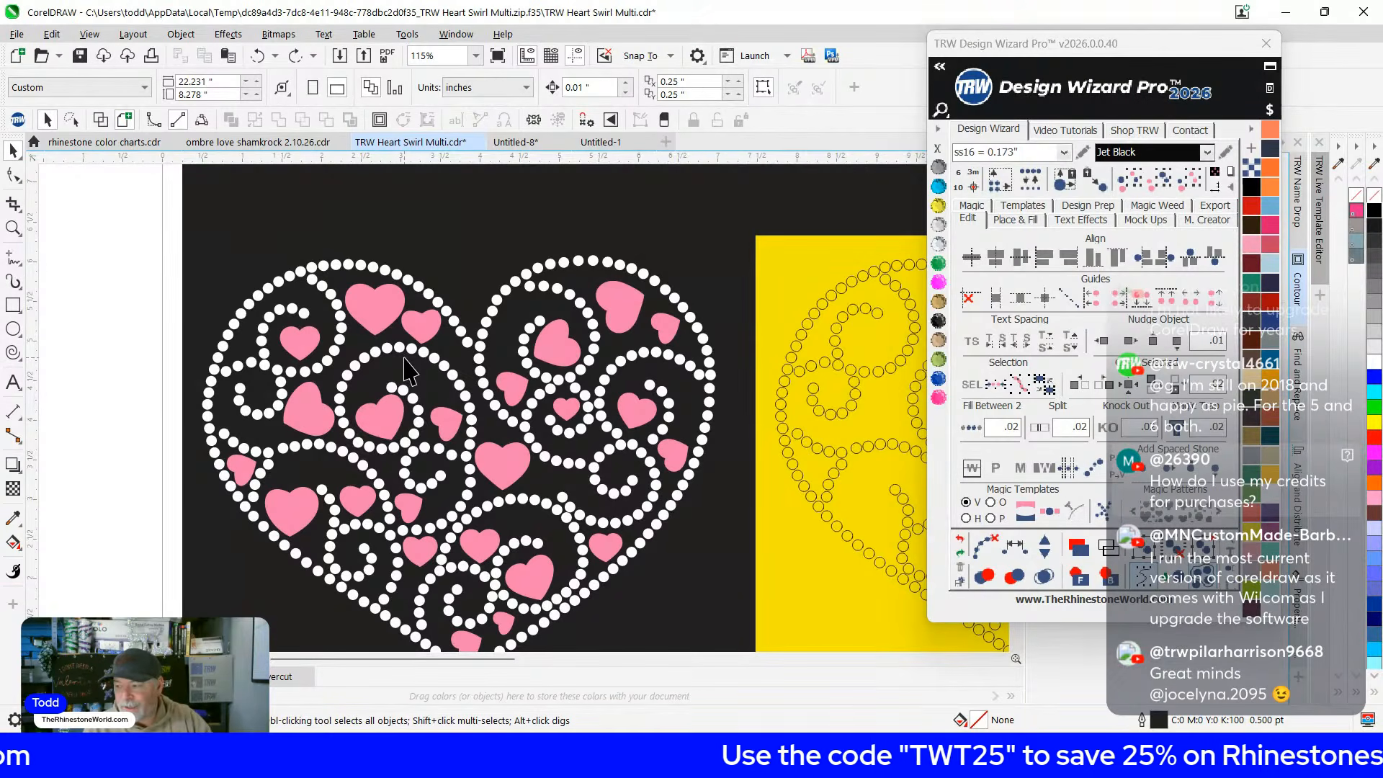
pyautogui.scroll(-1, 764, 373)
pyautogui.scroll(-1, 631, 258)
pyautogui.scroll(2, 598, 295)
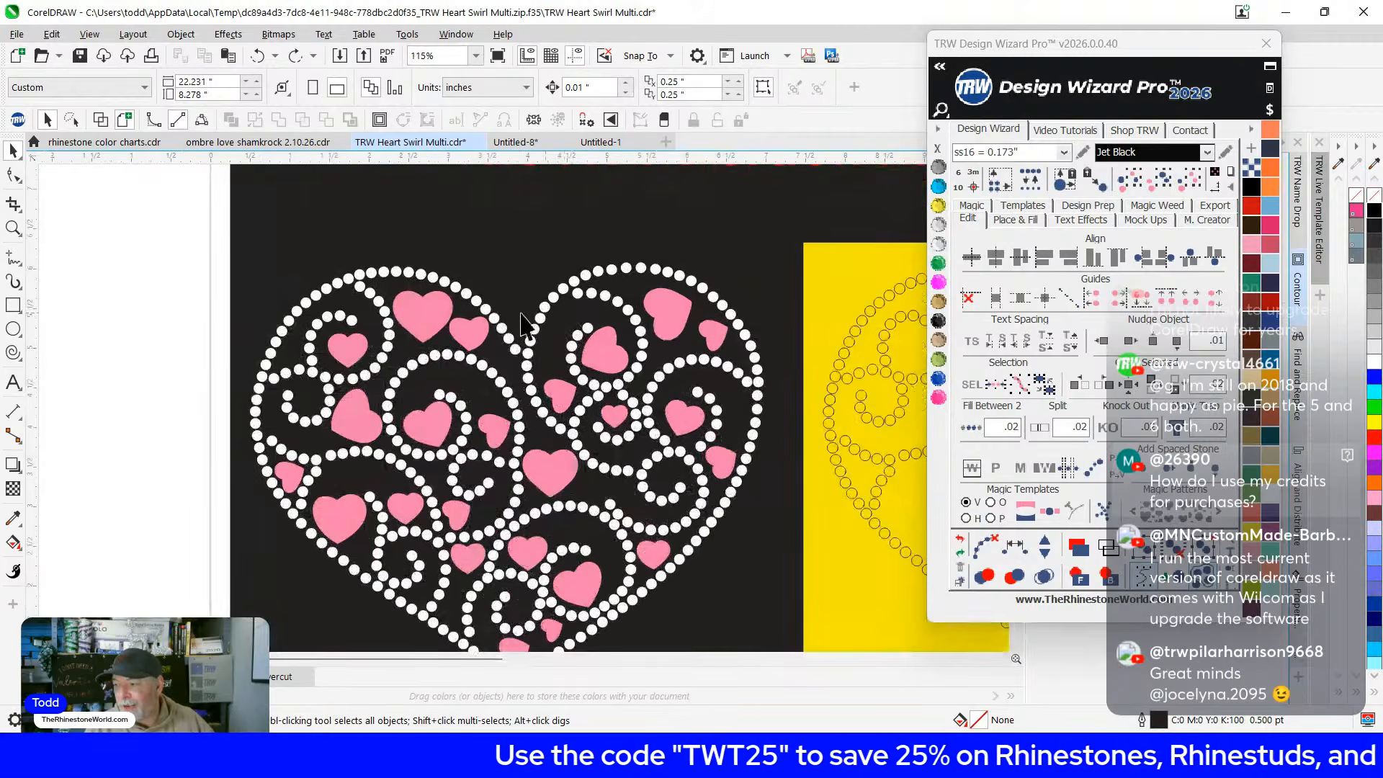
pyautogui.scroll(-1, 346, 259)
pyautogui.moveTo(229, 223); pyautogui.dragTo(728, 652)
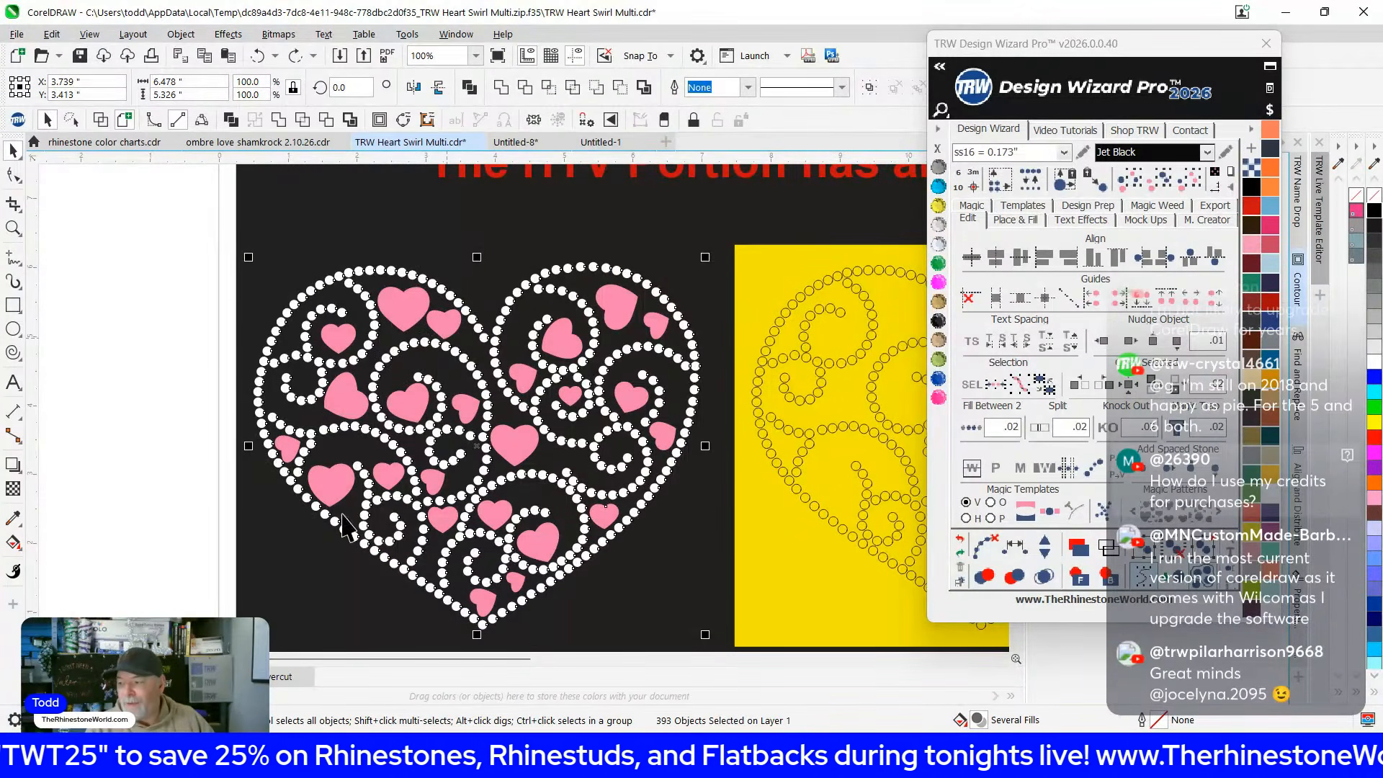
pyautogui.scroll(1, 405, 308)
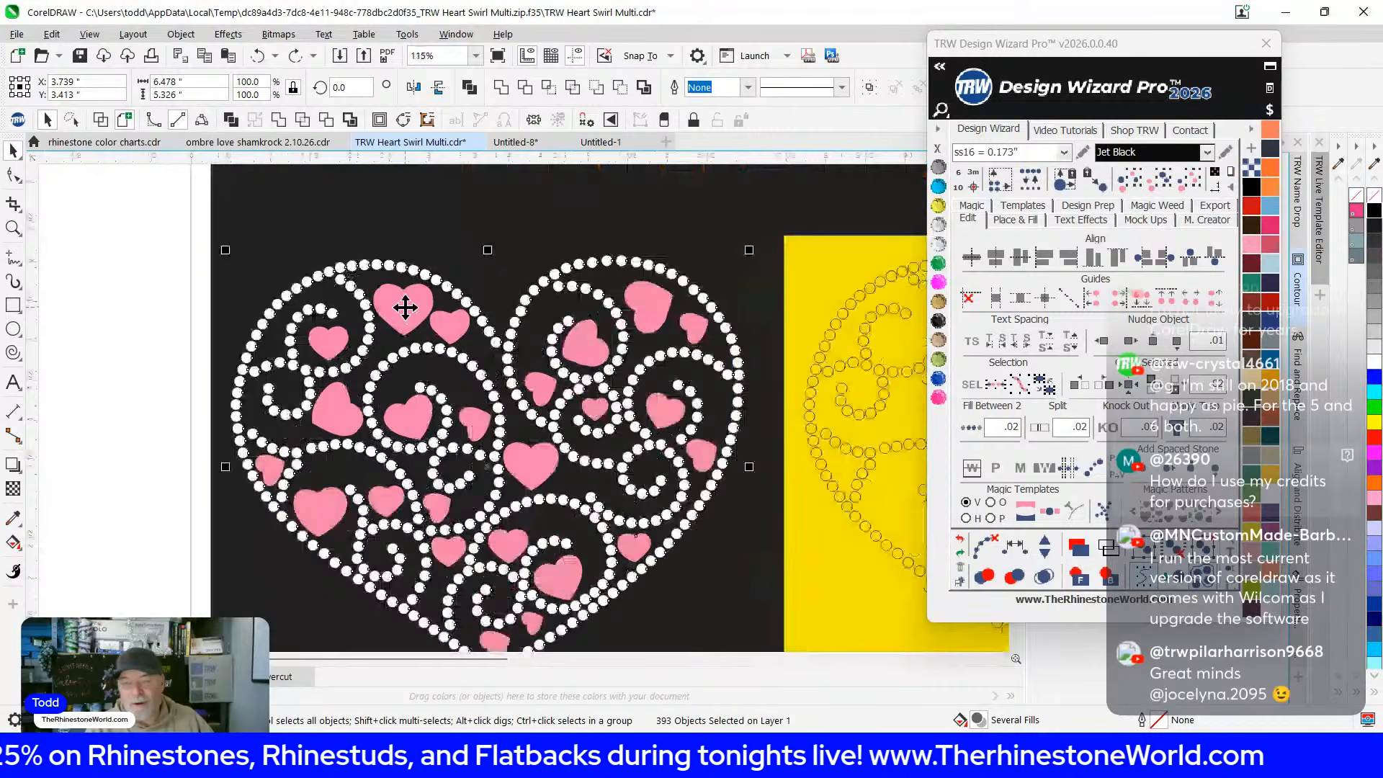
pyautogui.scroll(-2, 405, 307)
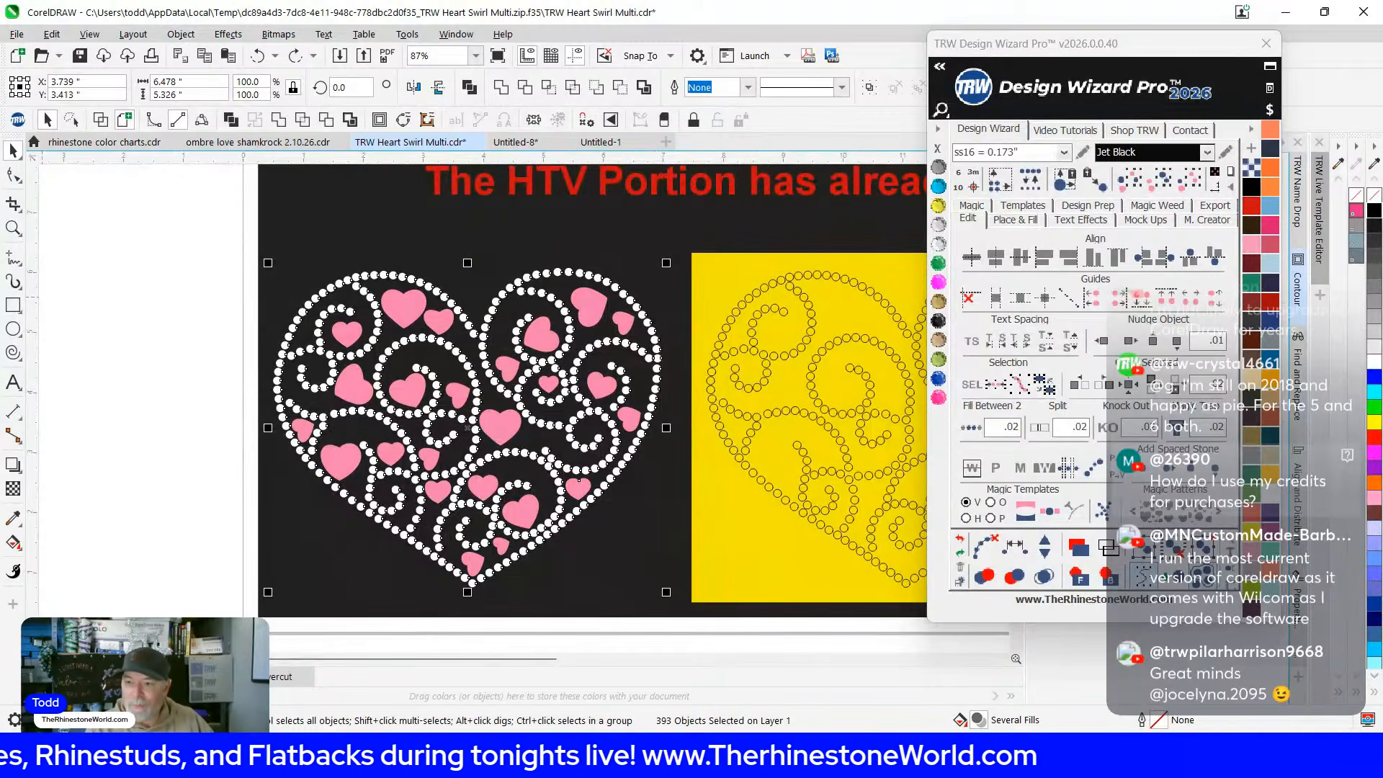
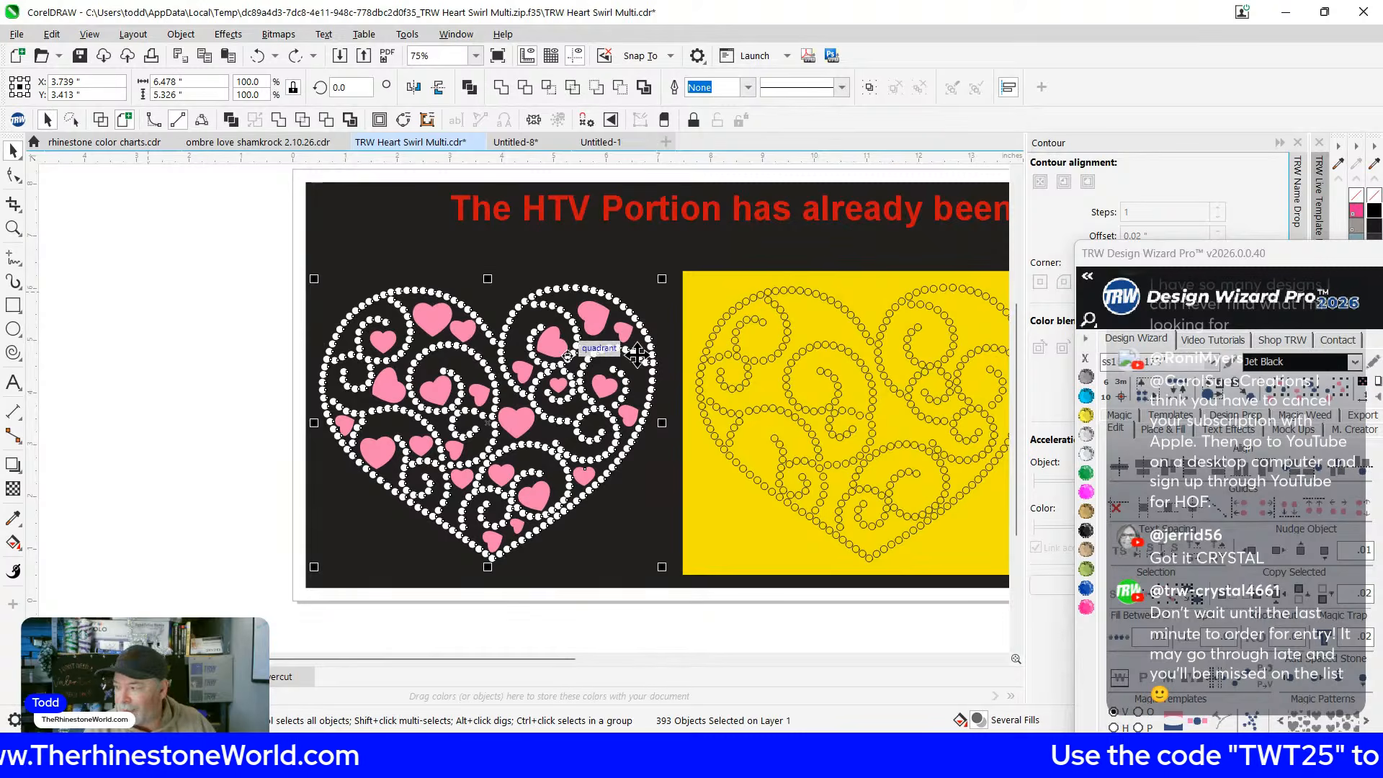
# Undock the TRW Design Wizard Pro panel into a floating window over the heart swirl canvas
pyautogui.moveTo(1187, 255); pyautogui.dragTo(920, 72)
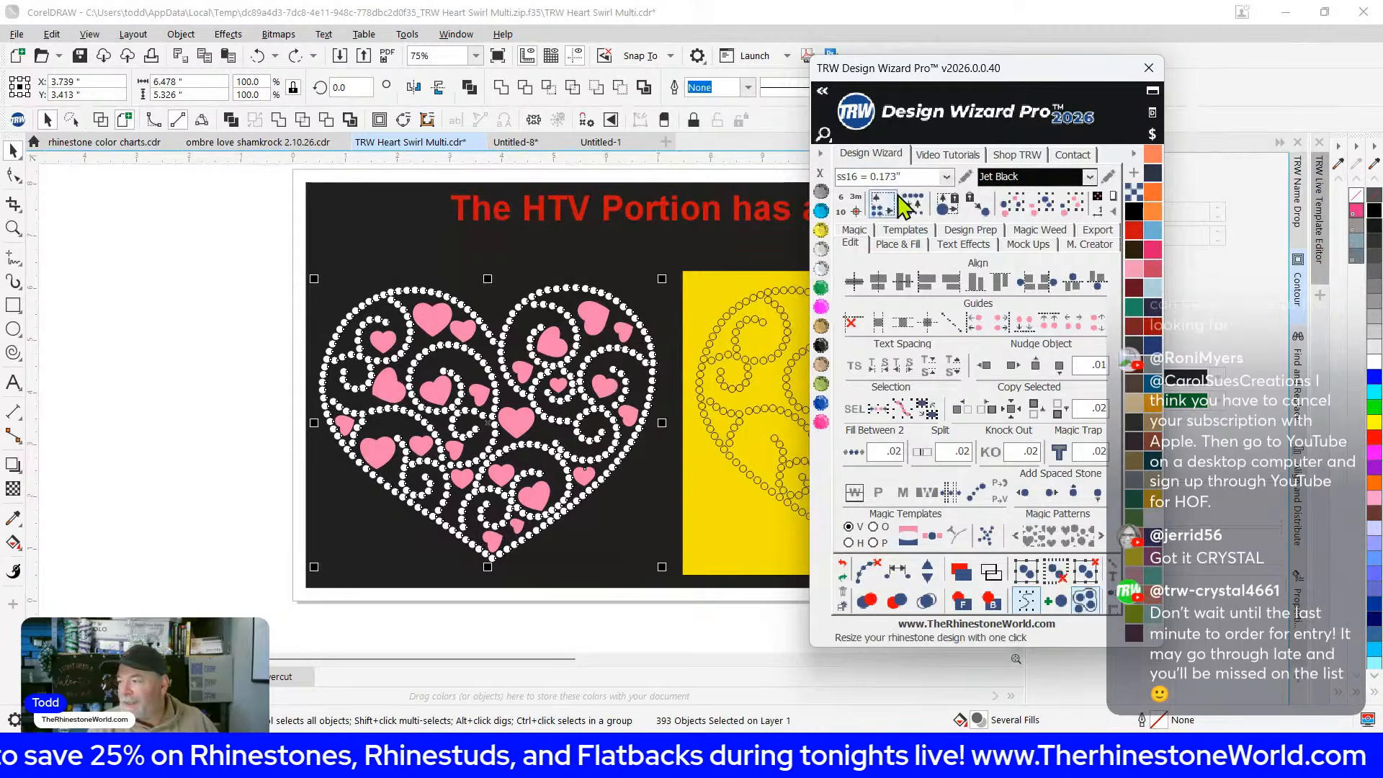
# Resize the heart design for ss16 stones and move it to the left
pyautogui.click(946, 178)
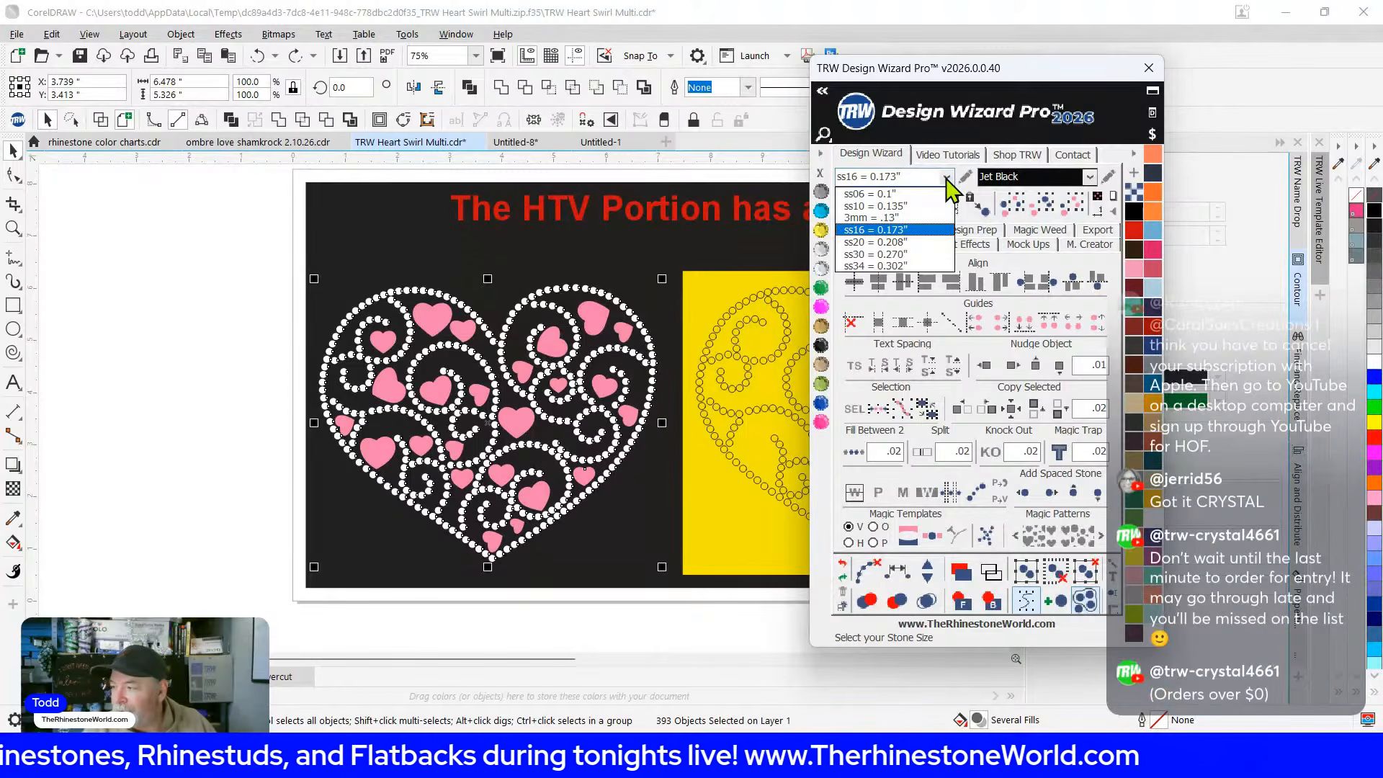
pyautogui.click(893, 230)
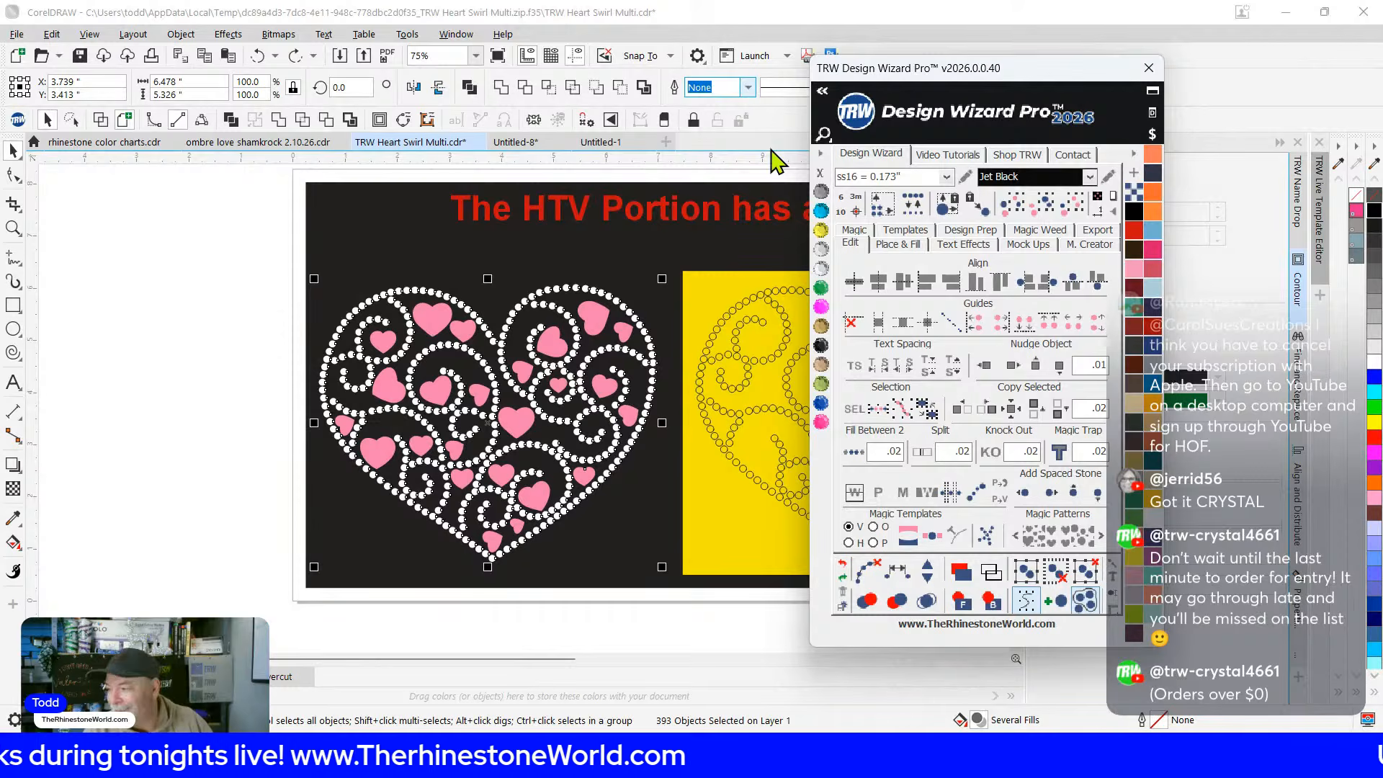
pyautogui.click(879, 204)
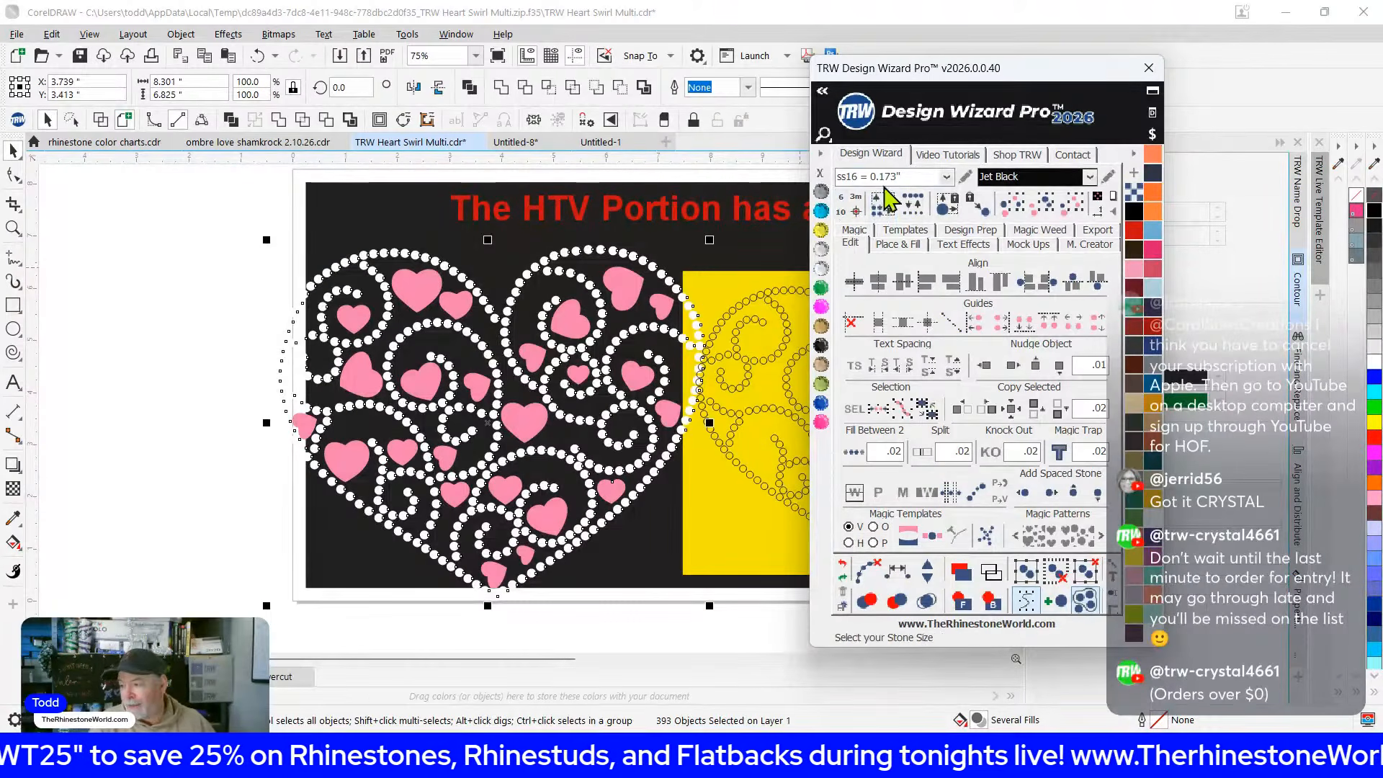
pyautogui.moveTo(516, 374); pyautogui.dragTo(402, 367)
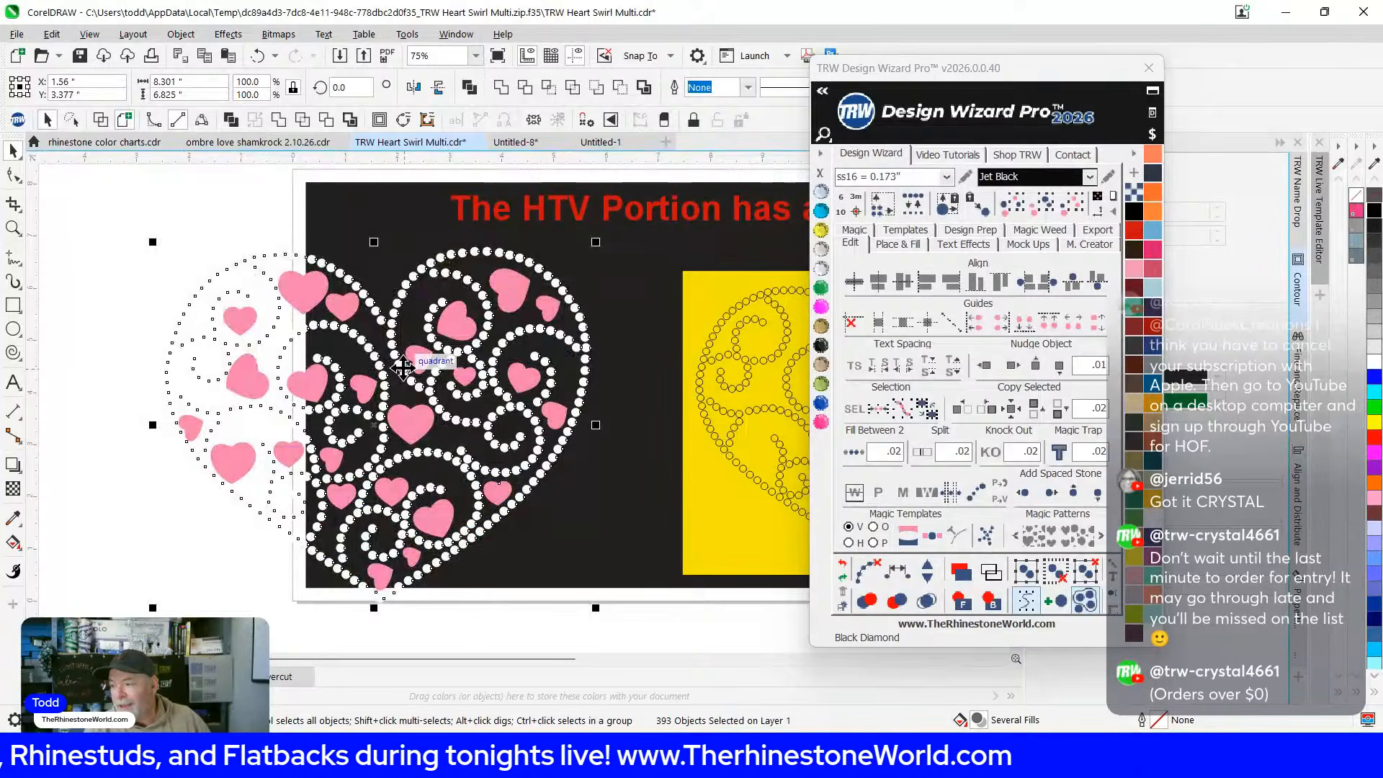
# Shrink the heart to suit ss06 stones and shift it onto the black area
pyautogui.click(945, 177)
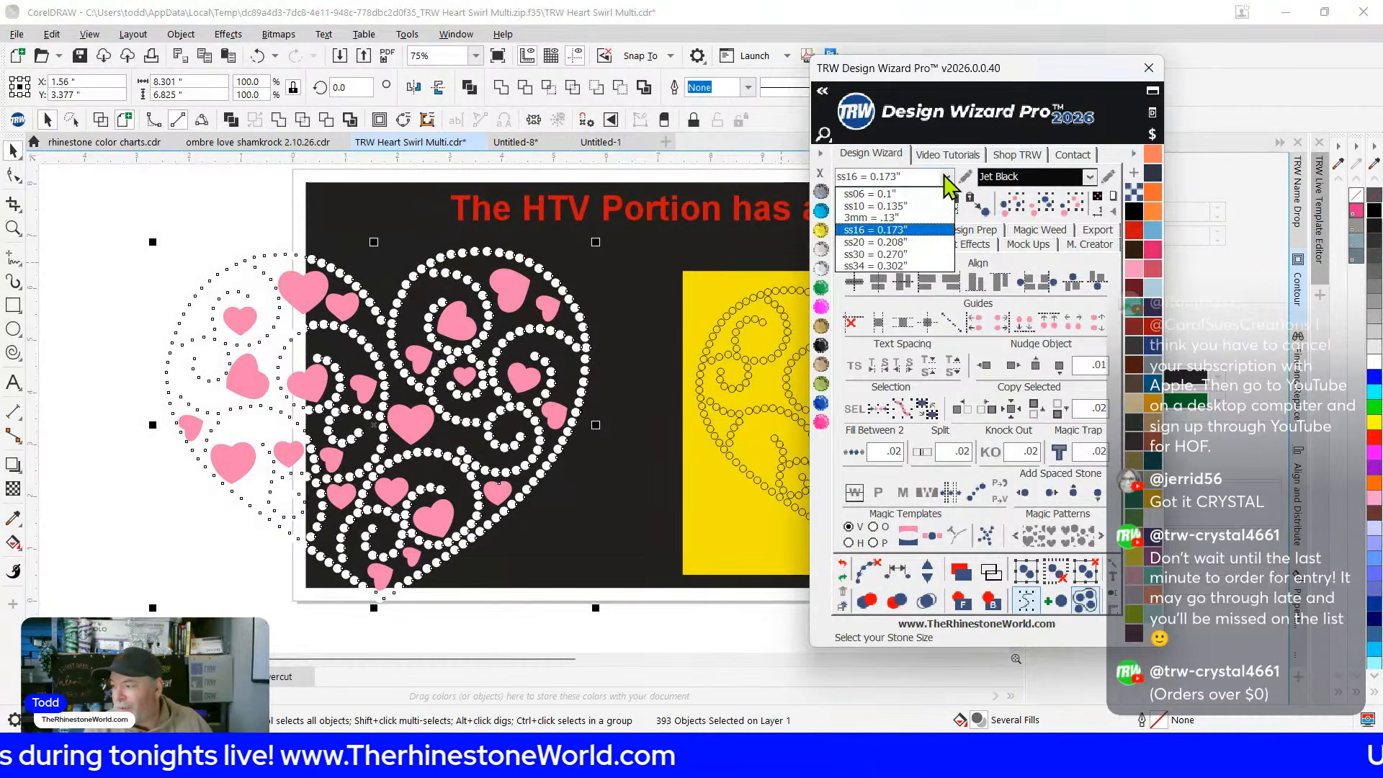
pyautogui.click(877, 194)
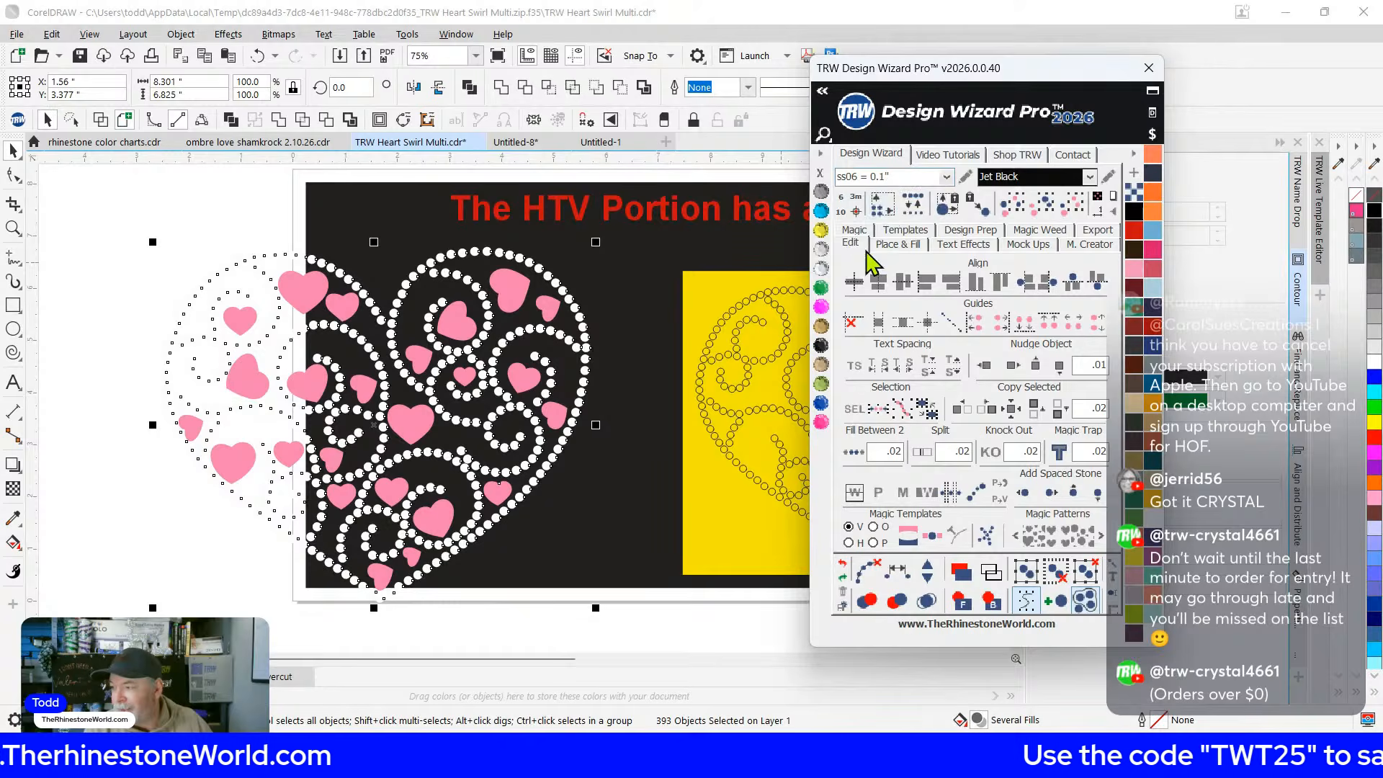
pyautogui.click(880, 204)
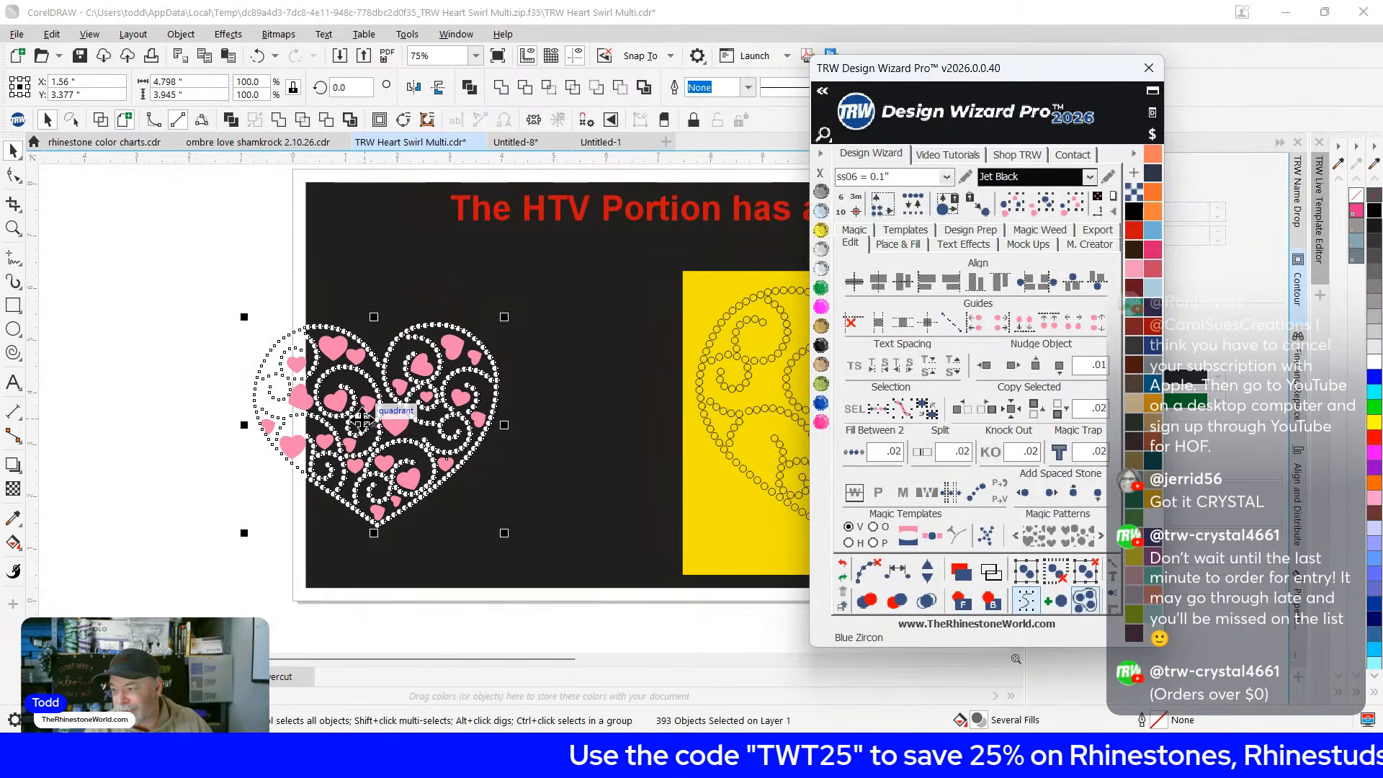
pyautogui.moveTo(367, 408); pyautogui.dragTo(431, 387)
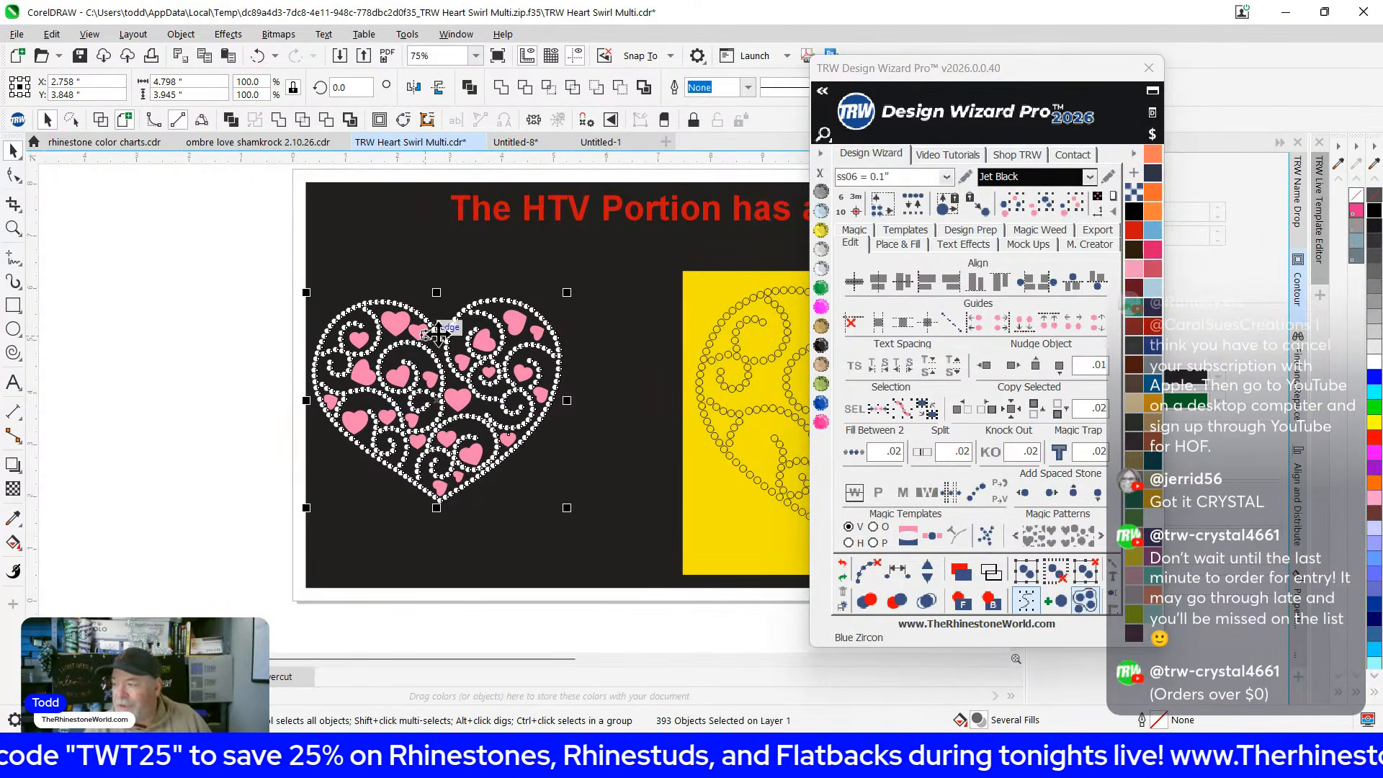
# Resize the heart for ss10 stones, then back to ss16, and move it downward
pyautogui.click(945, 177)
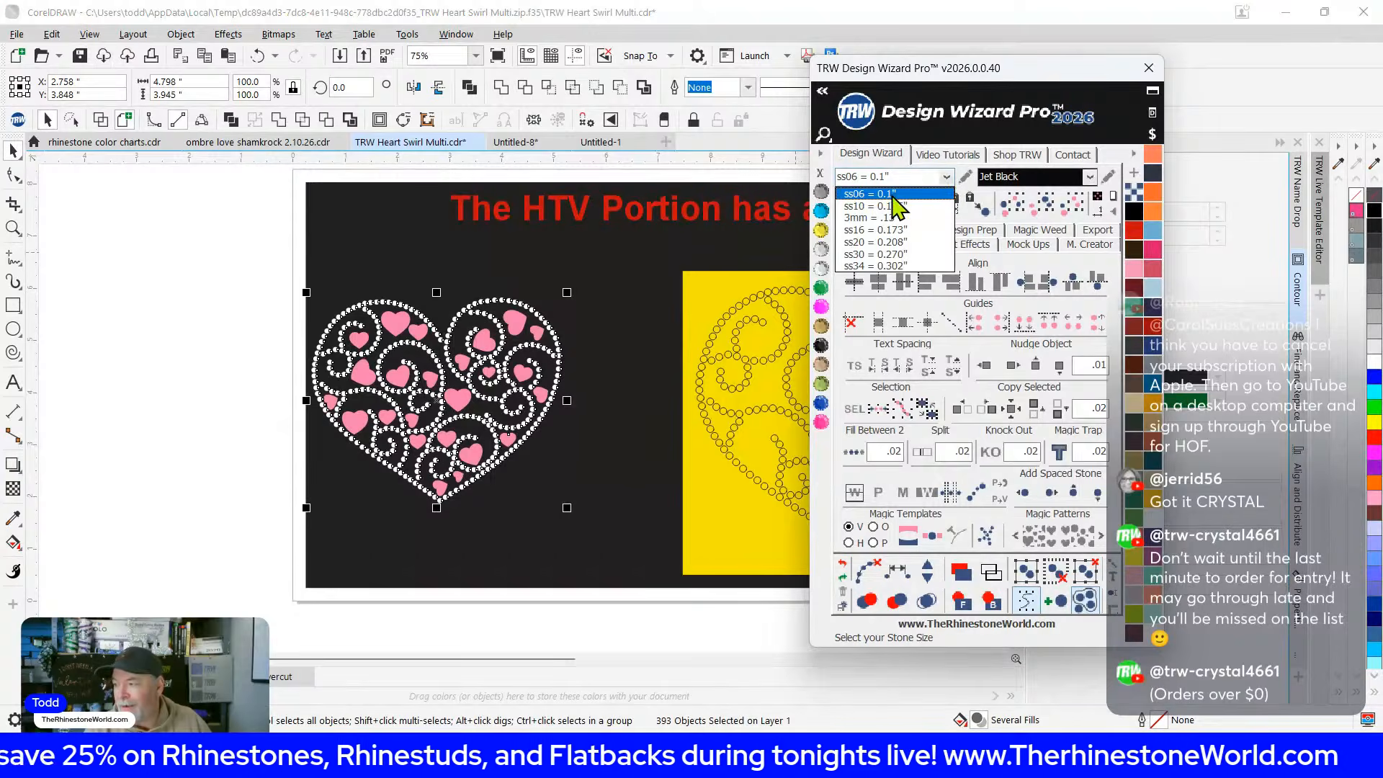
pyautogui.click(894, 206)
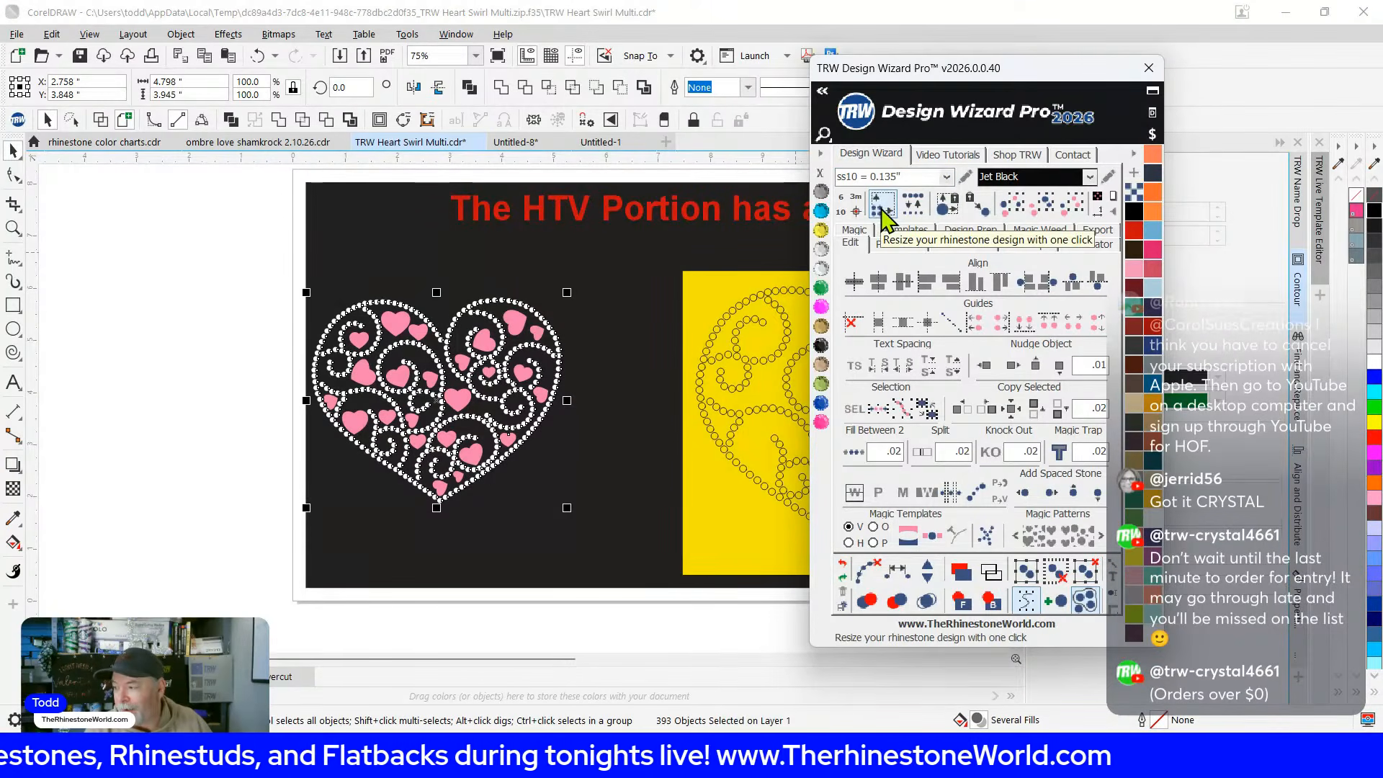
pyautogui.click(883, 211)
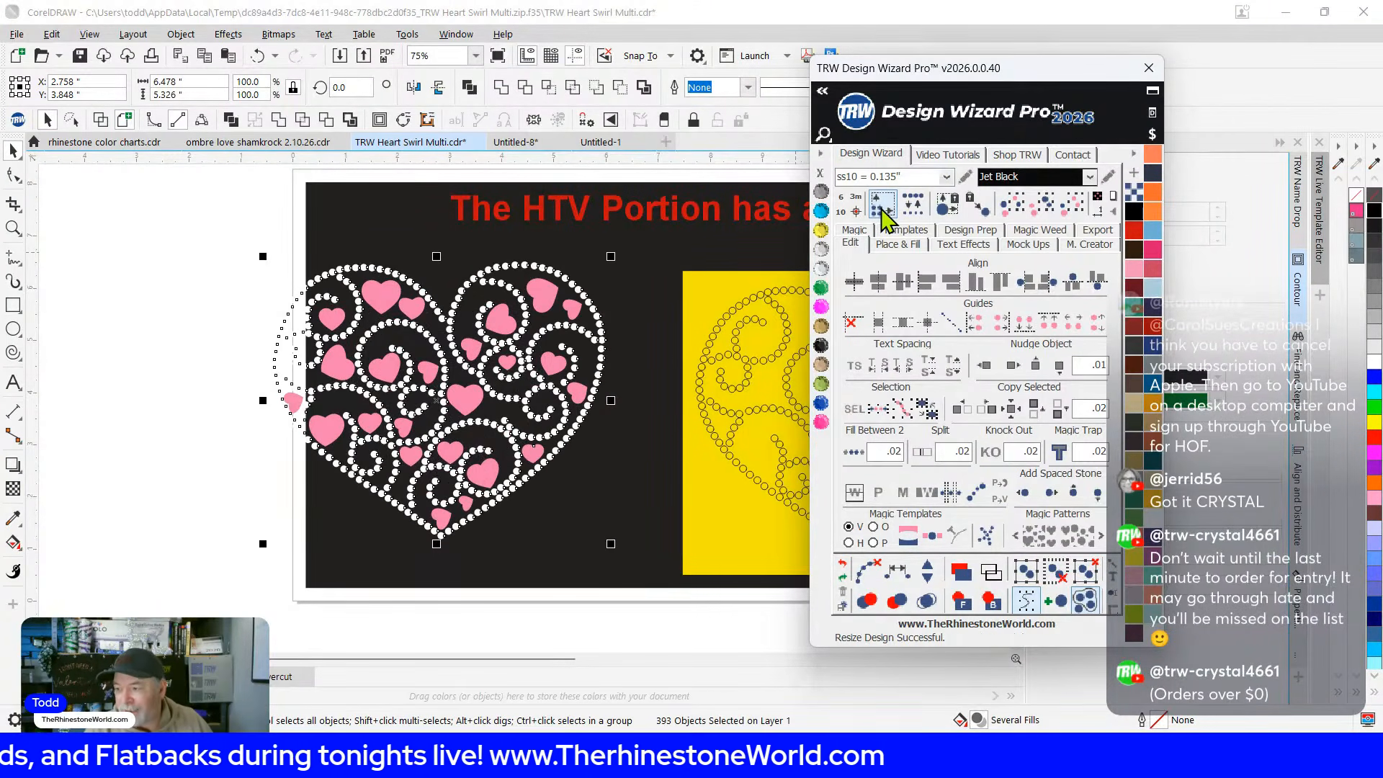
pyautogui.click(945, 177)
pyautogui.click(893, 231)
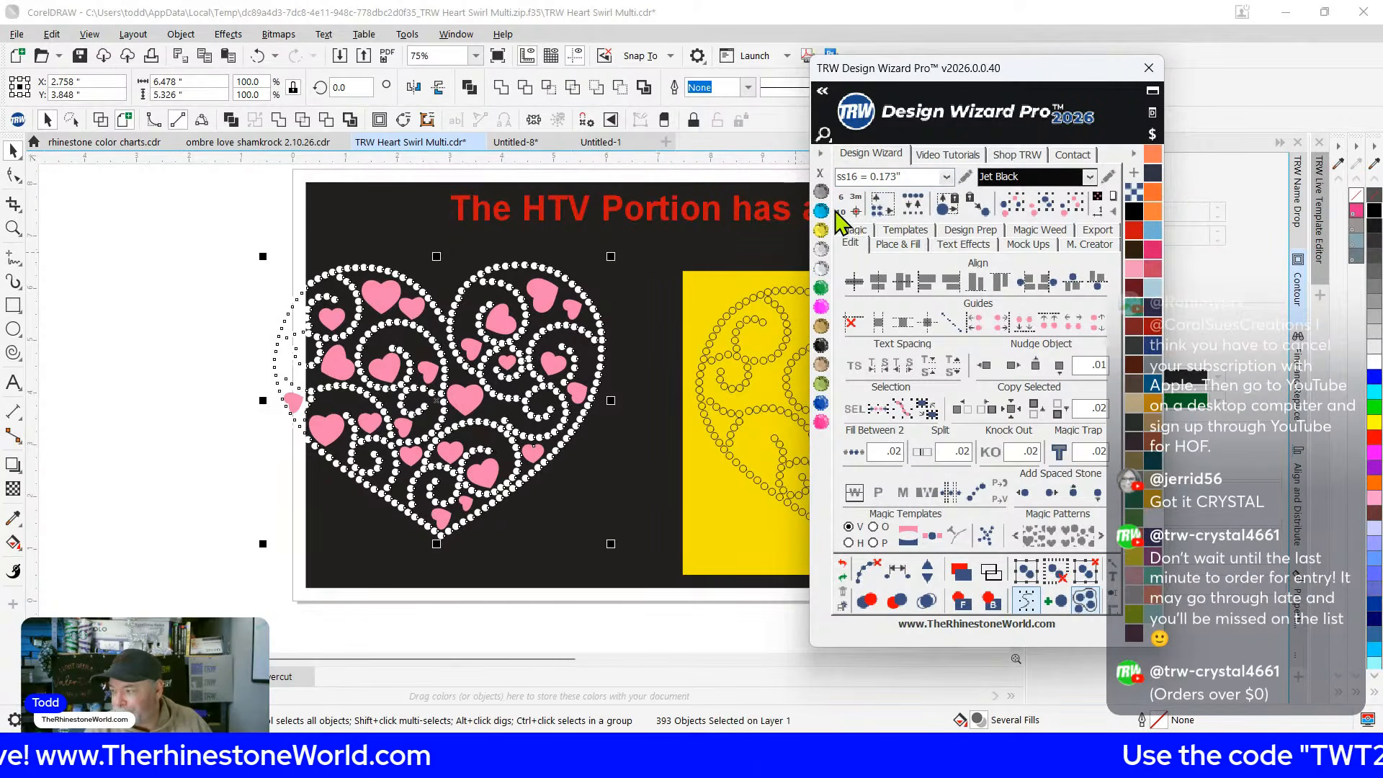
pyautogui.click(883, 211)
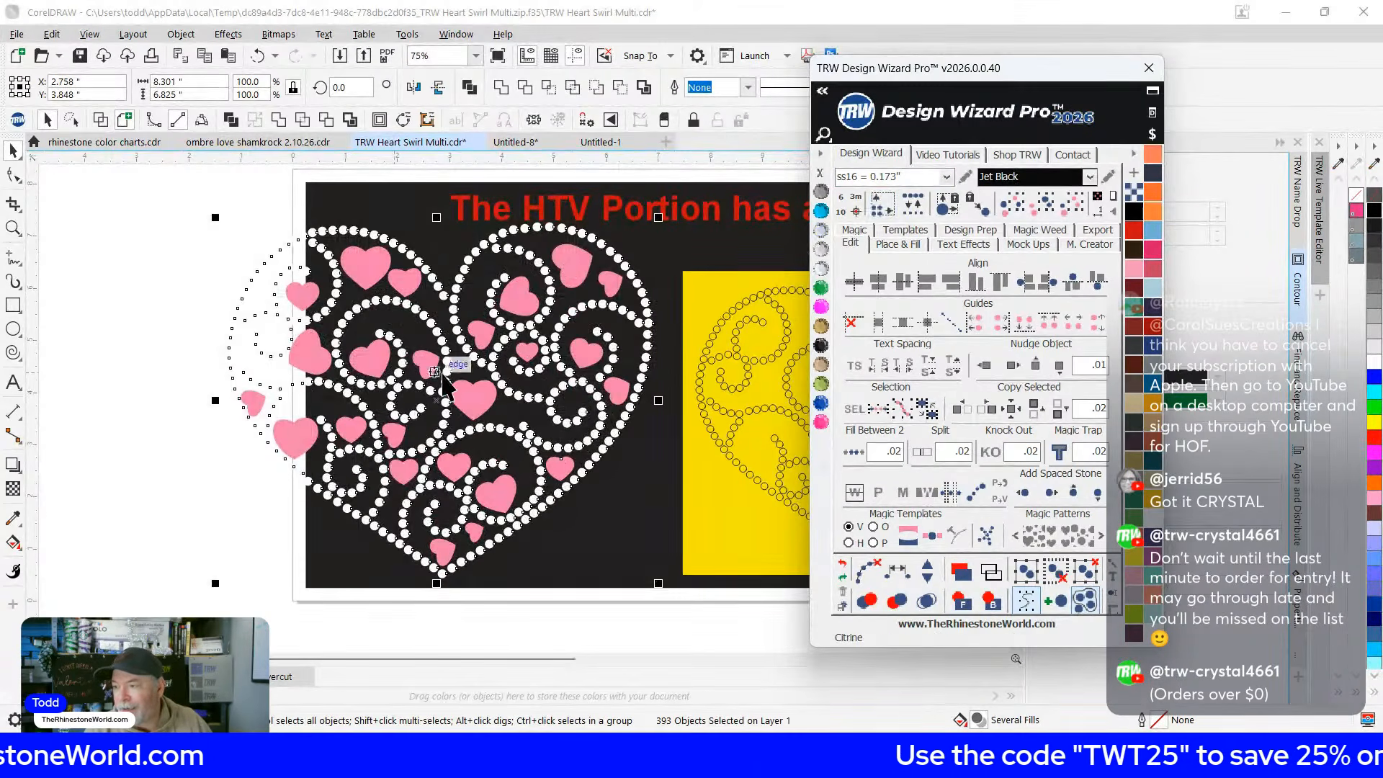
pyautogui.scroll(-1, 466, 382)
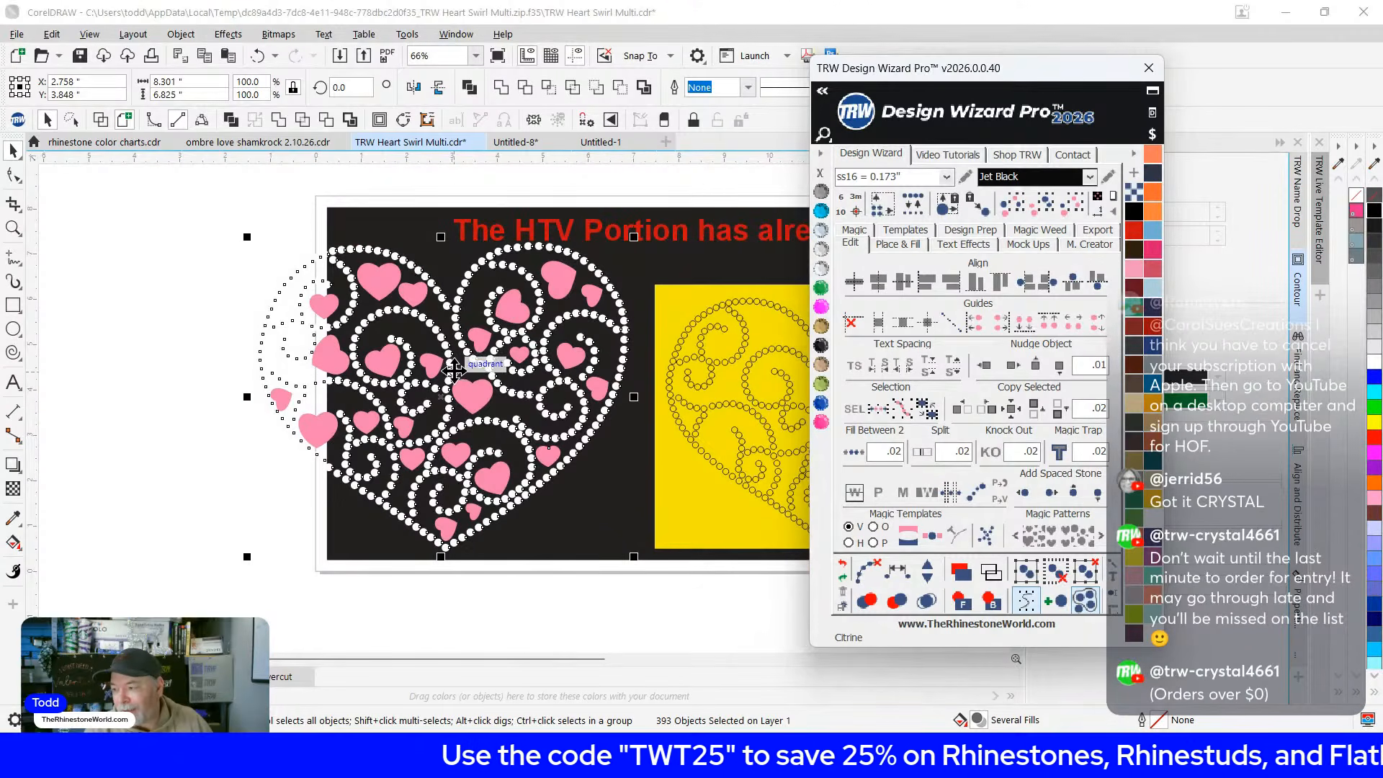
pyautogui.moveTo(453, 362); pyautogui.dragTo(452, 391)
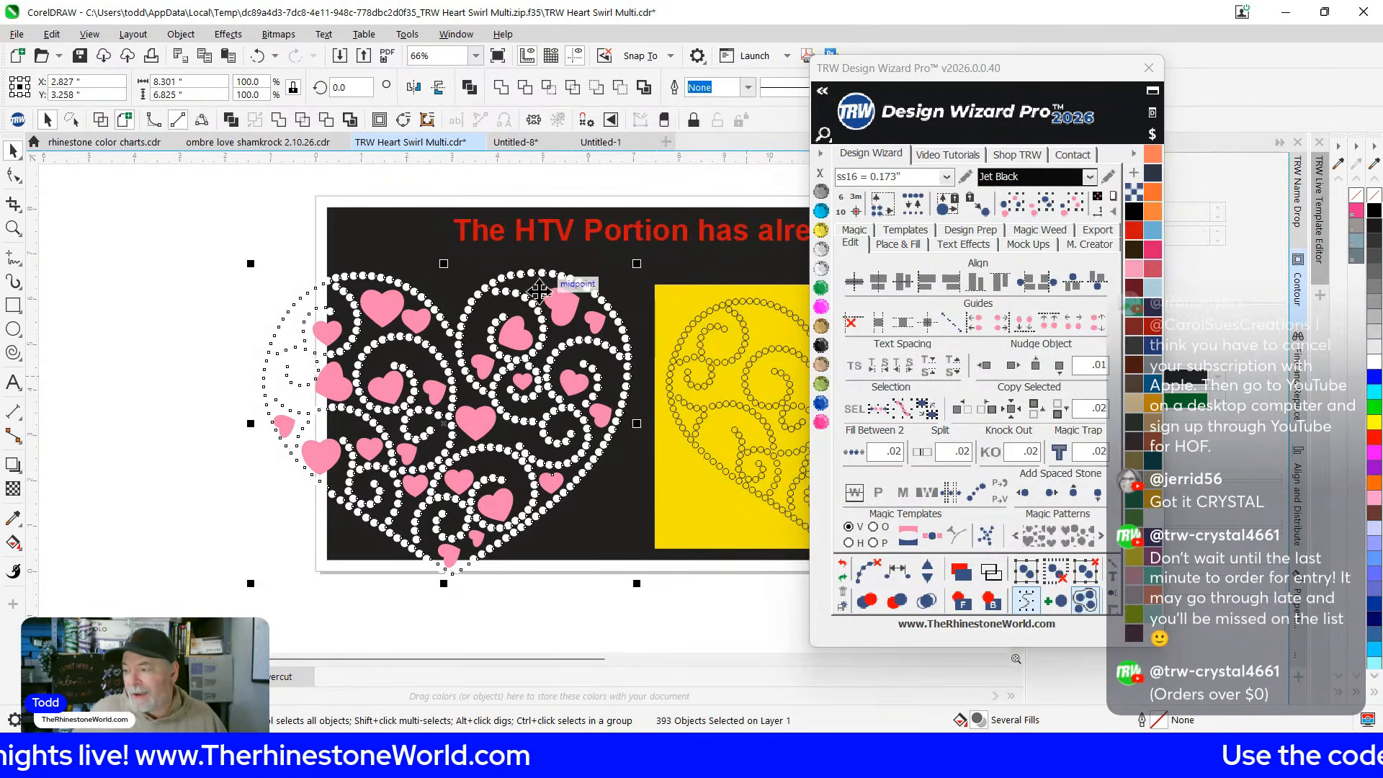
# Undo the move and a trial 118% stretch, re-apply ss16 resize, and reposition the heart
pyautogui.click(400, 237)
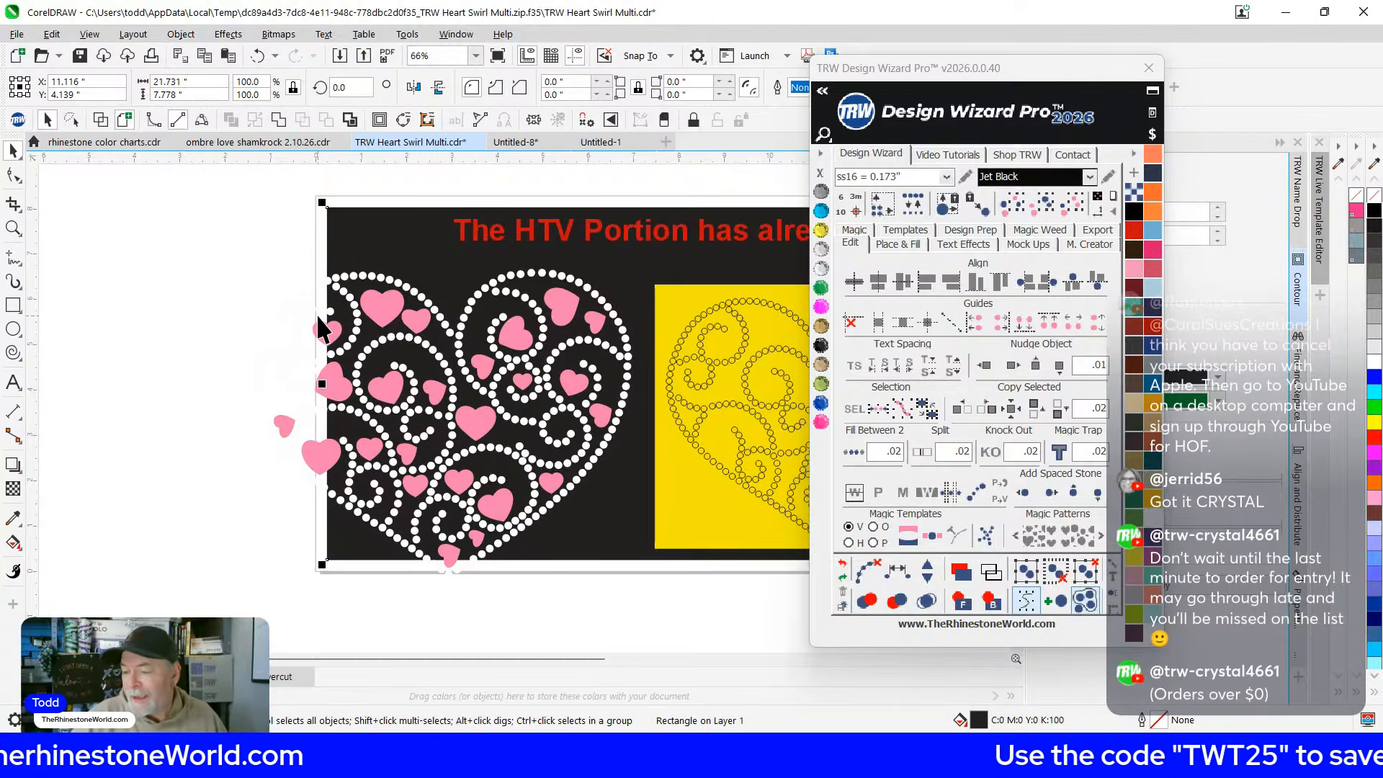
pyautogui.hotkey('ctrl', 'z')
pyautogui.hotkey('ctrl', 'z')
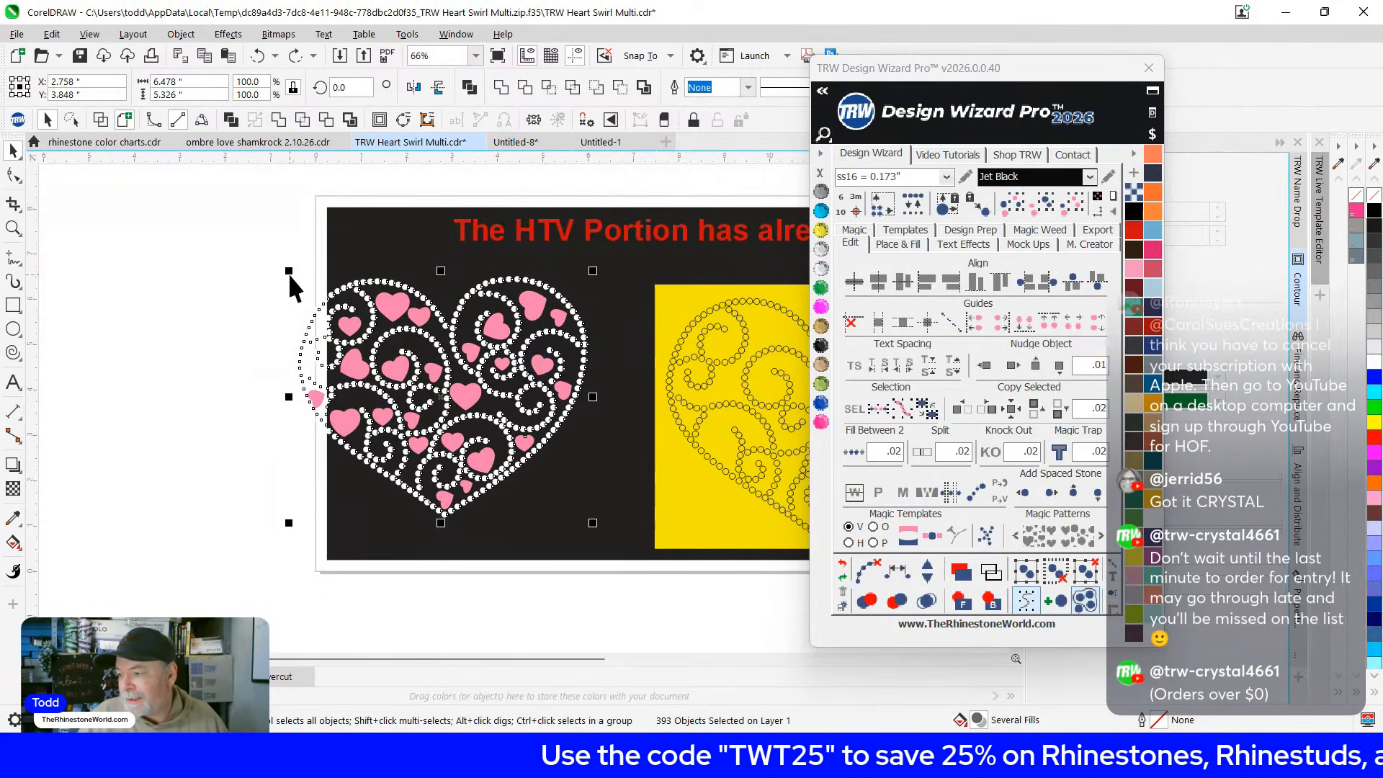
pyautogui.moveTo(291, 270); pyautogui.dragTo(174, 227)
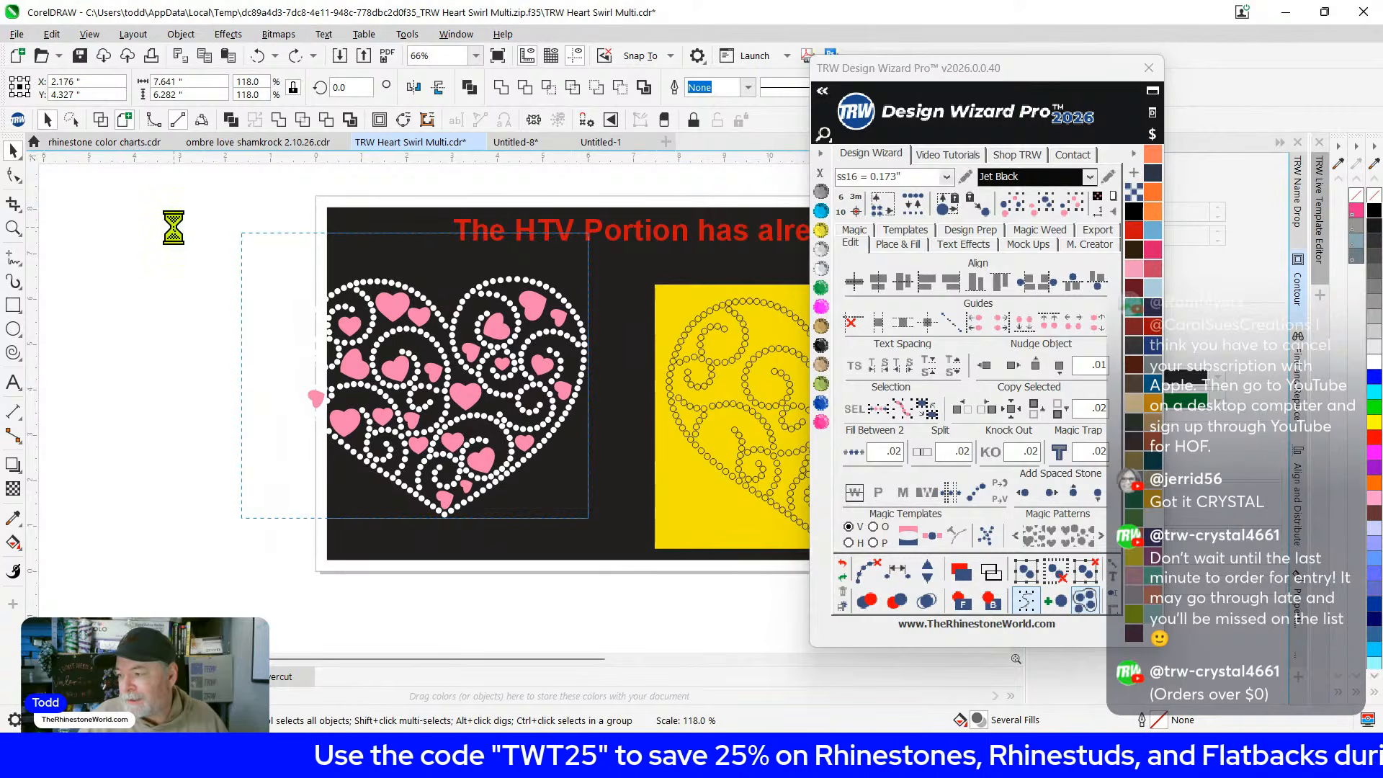
pyautogui.scroll(4, 612, 314)
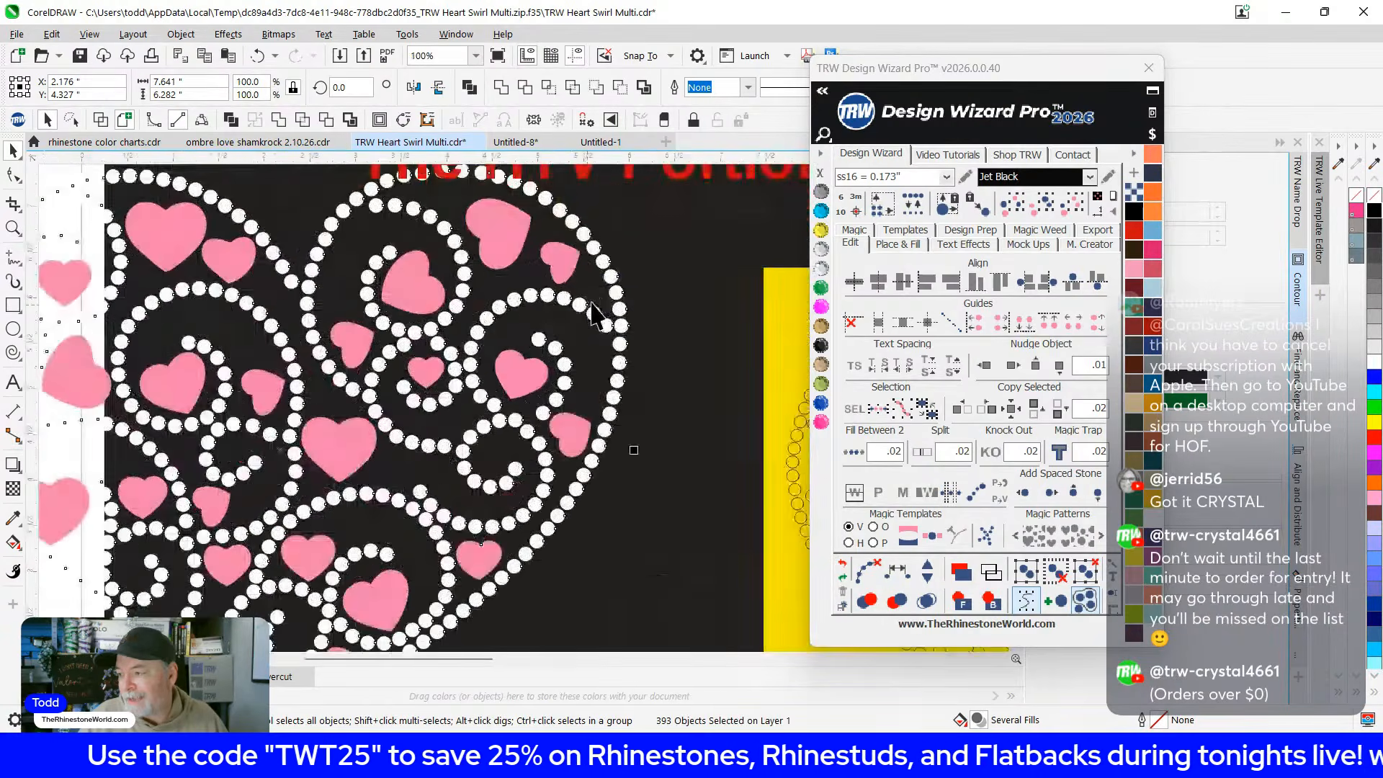
pyautogui.scroll(-4, 626, 314)
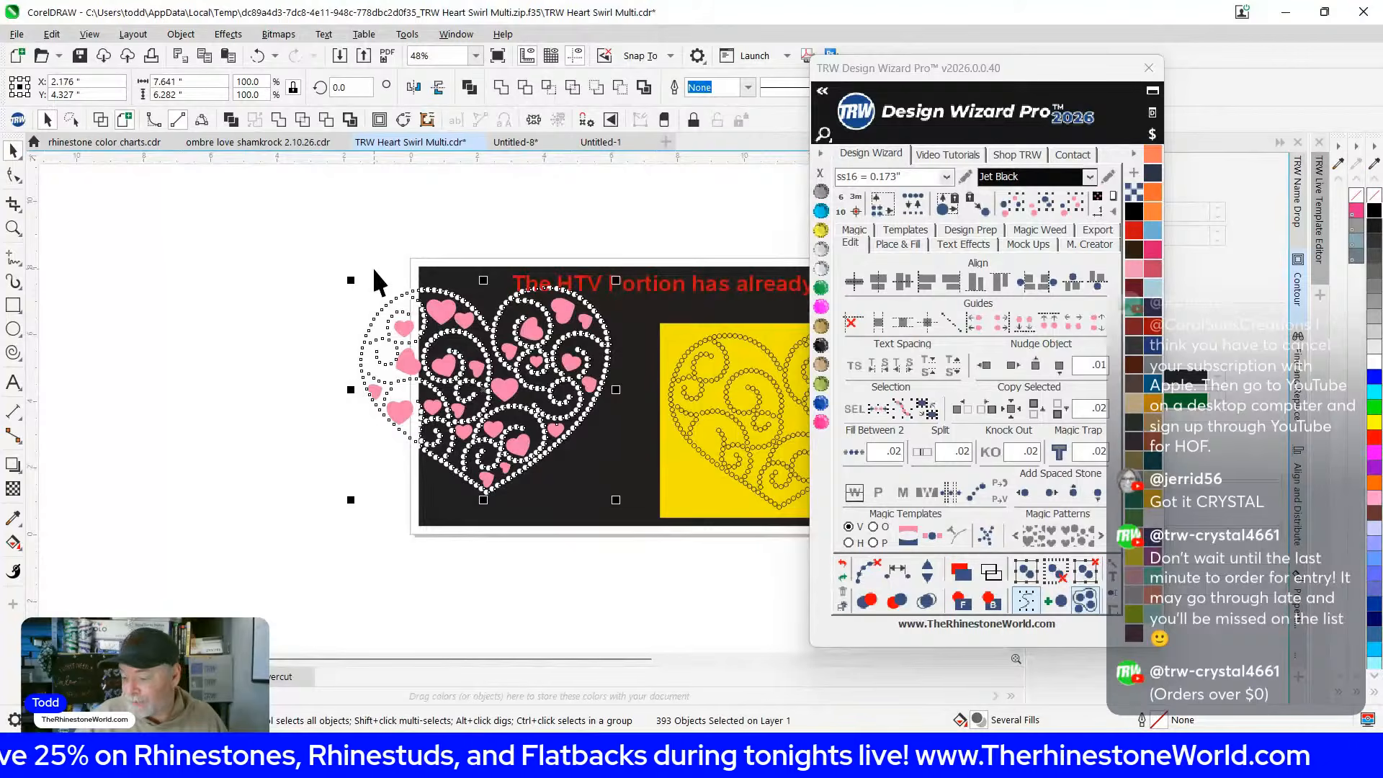
pyautogui.hotkey('ctrl', 'z')
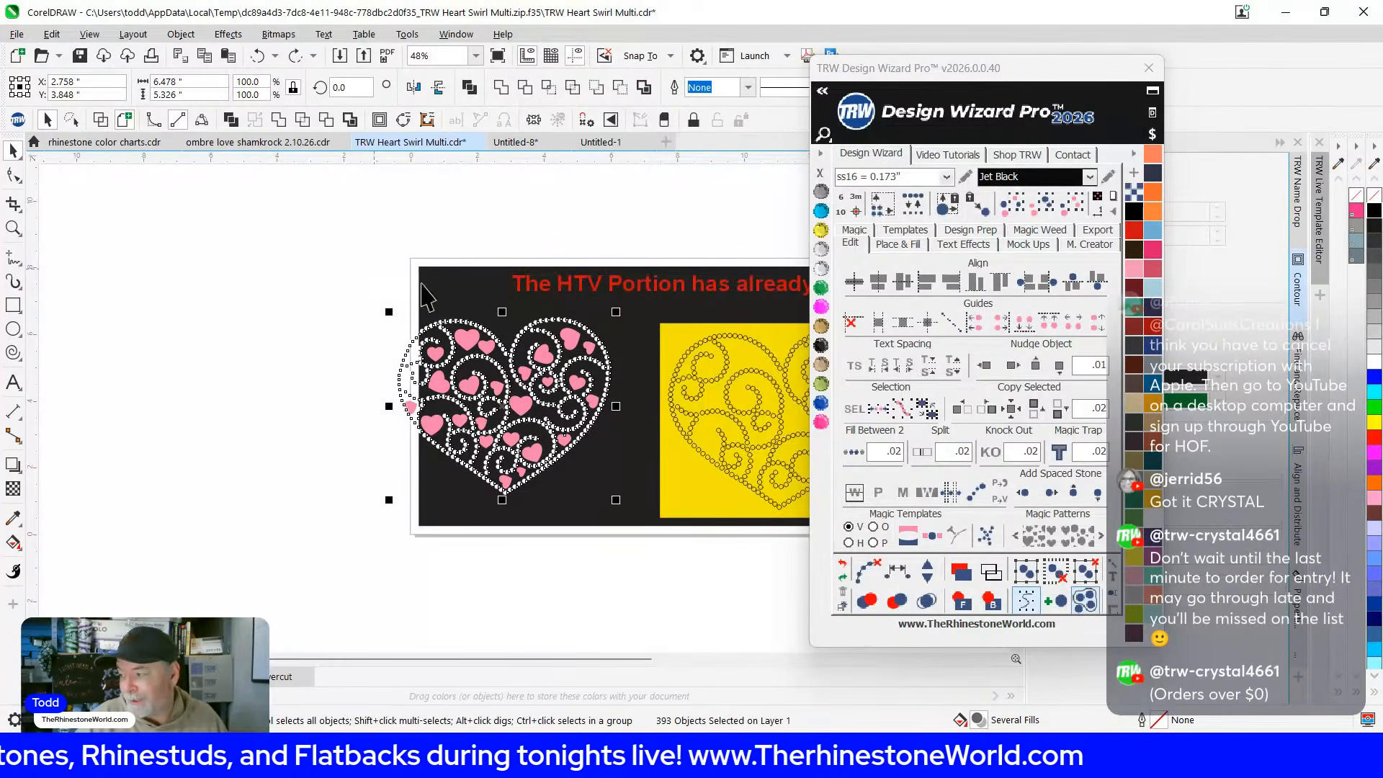
pyautogui.click(888, 207)
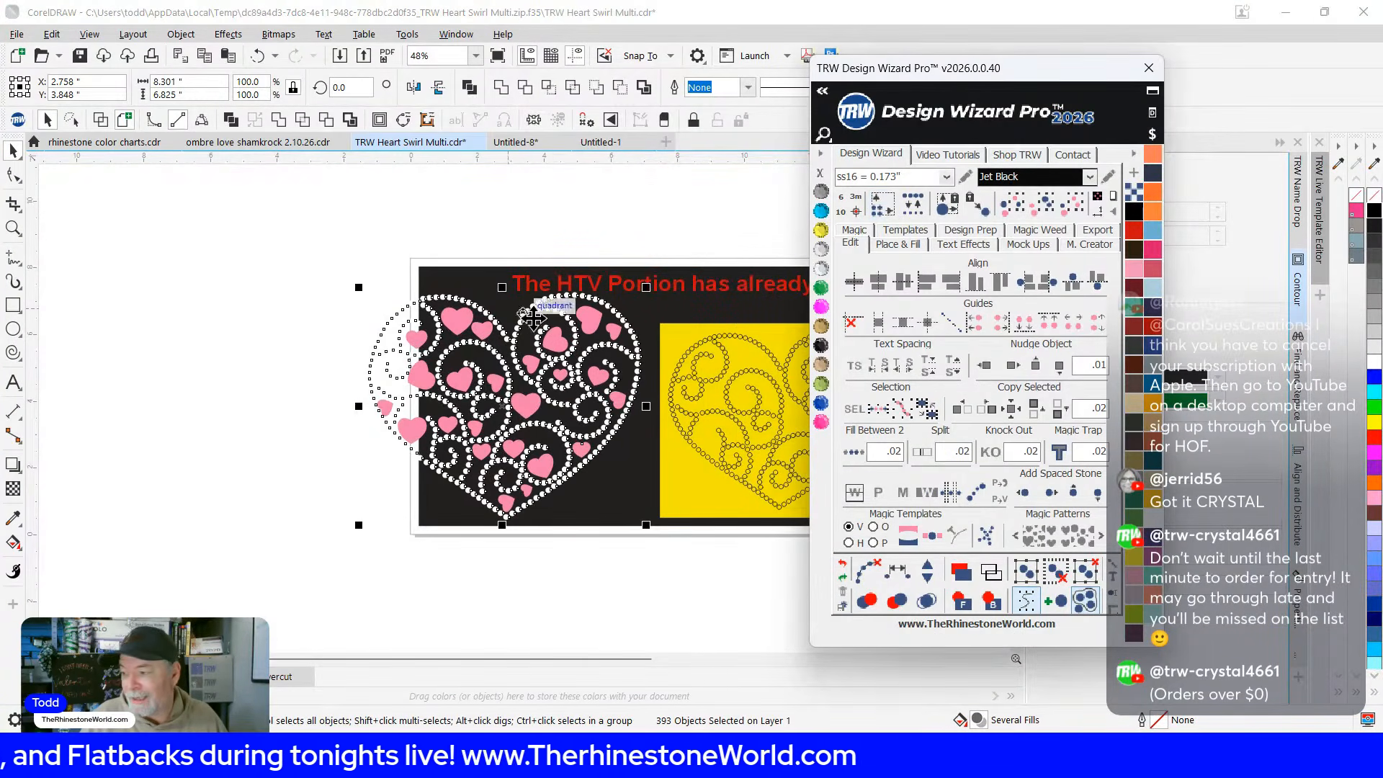
pyautogui.moveTo(508, 409); pyautogui.dragTo(499, 424)
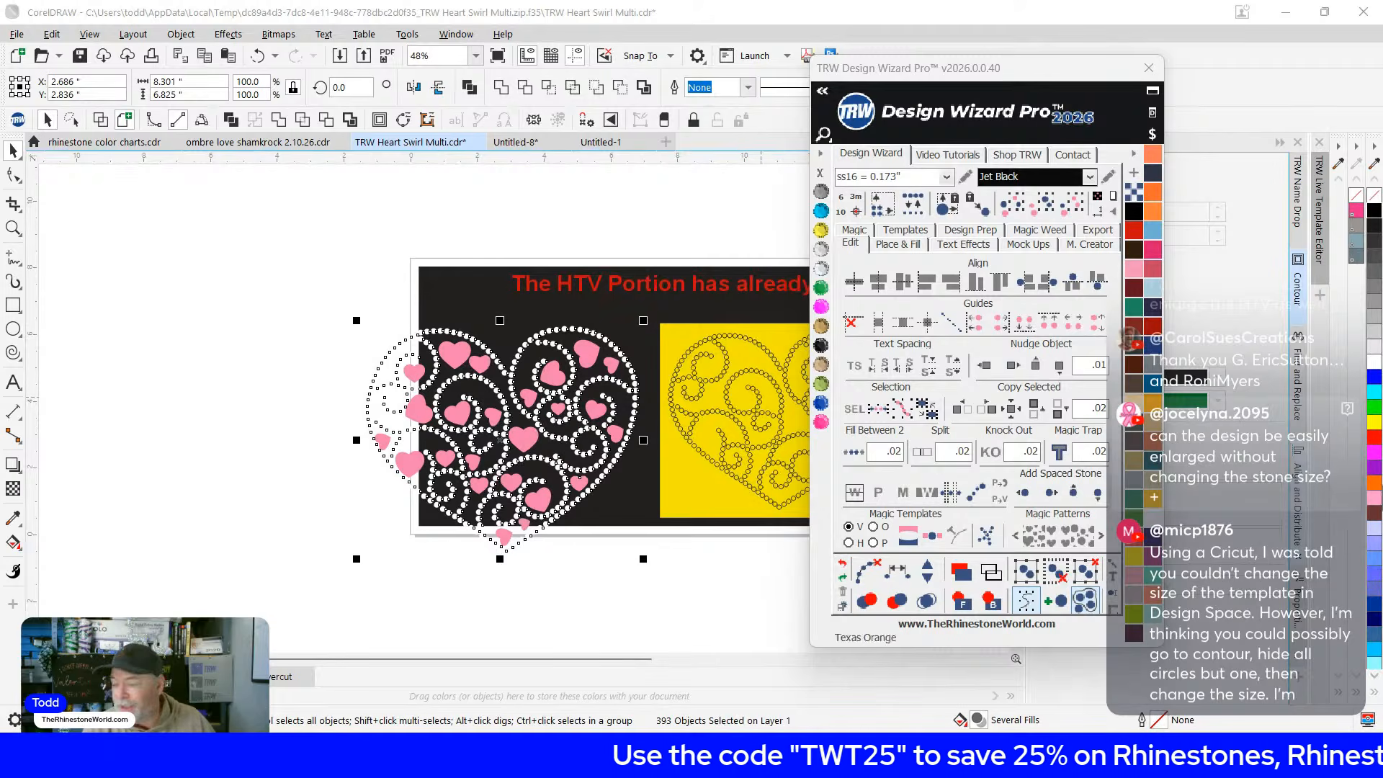
pyautogui.click(945, 177)
pyautogui.click(886, 195)
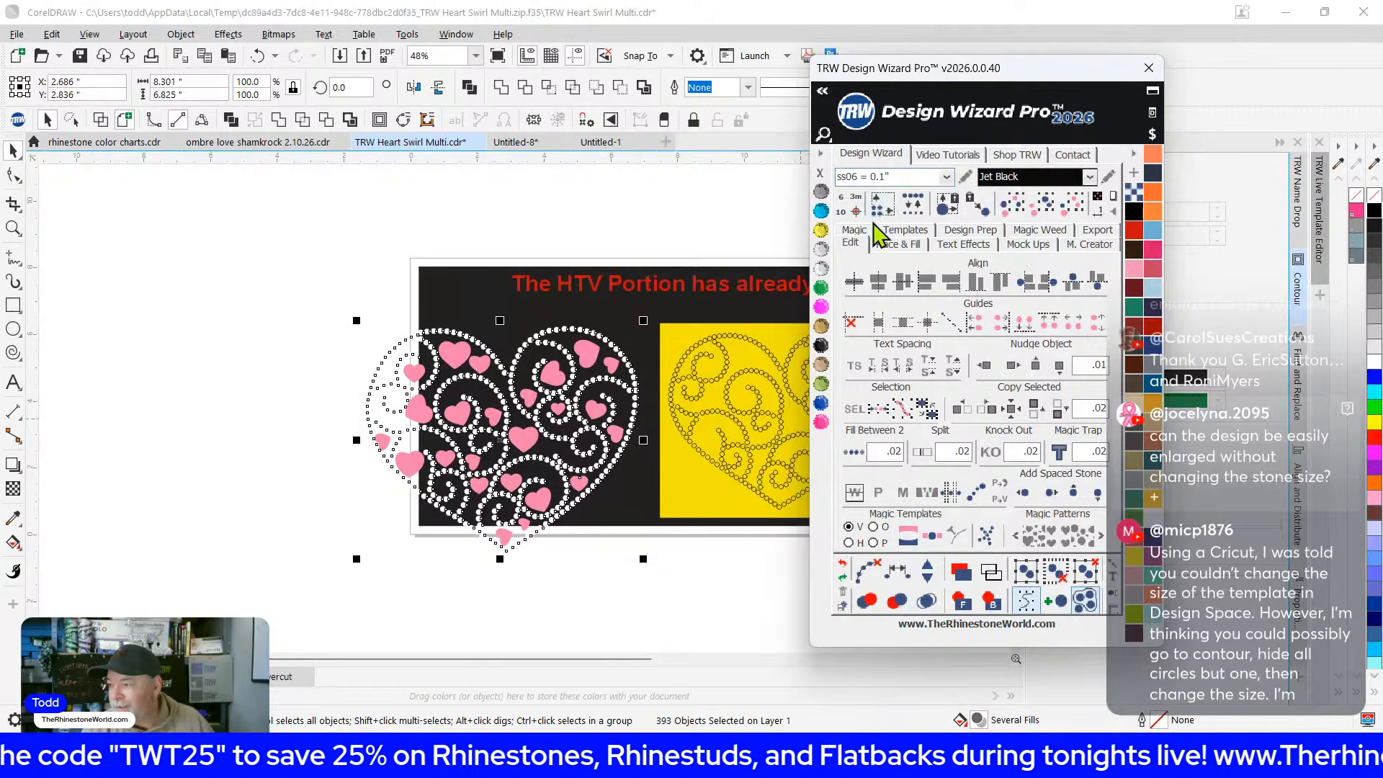
pyautogui.click(881, 204)
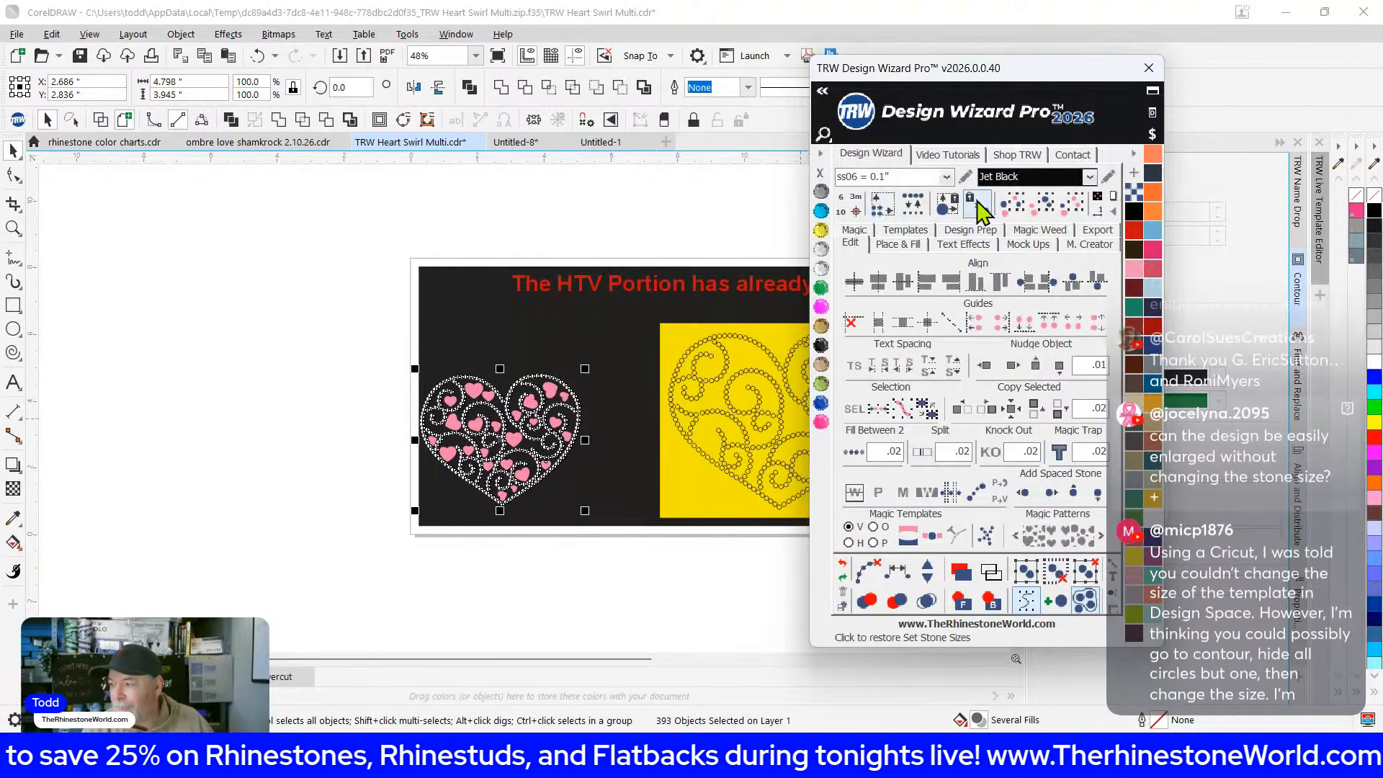
pyautogui.click(945, 176)
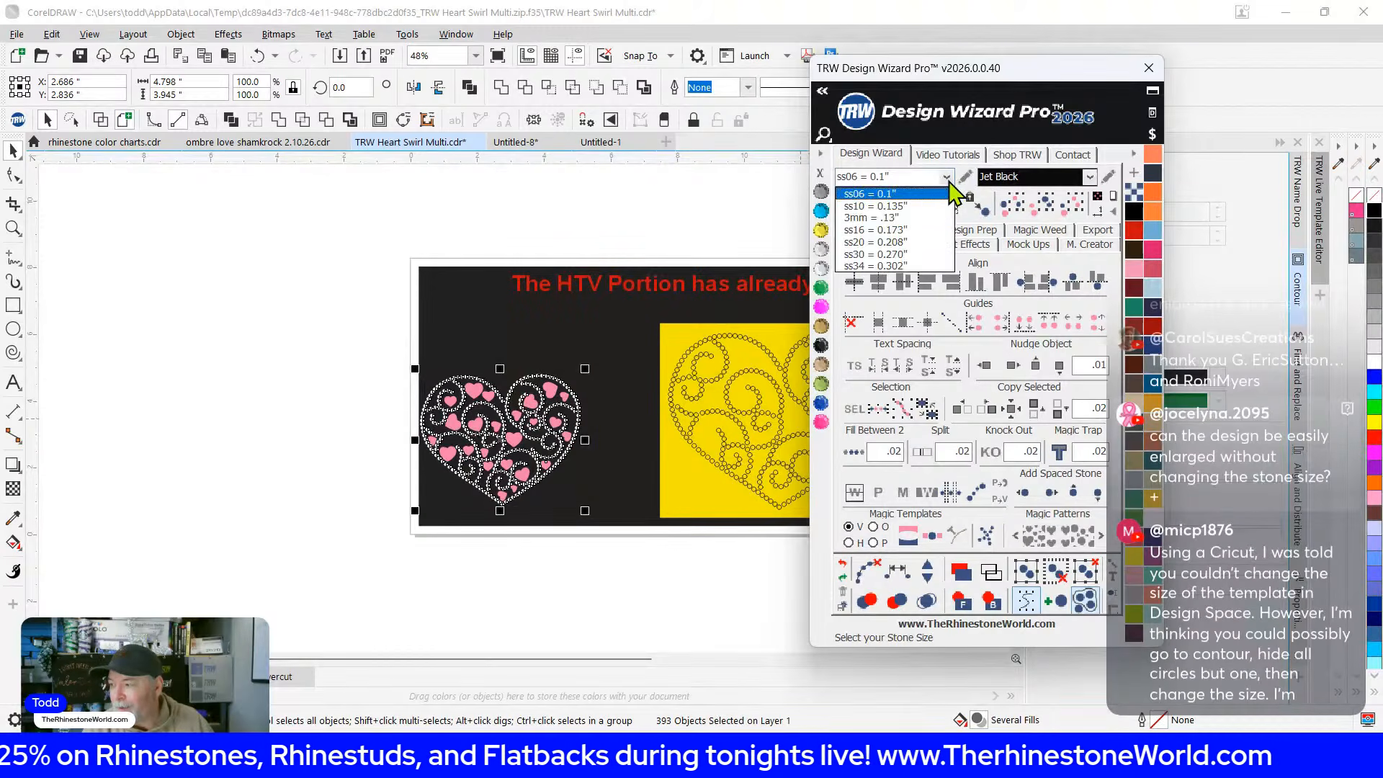
pyautogui.click(894, 231)
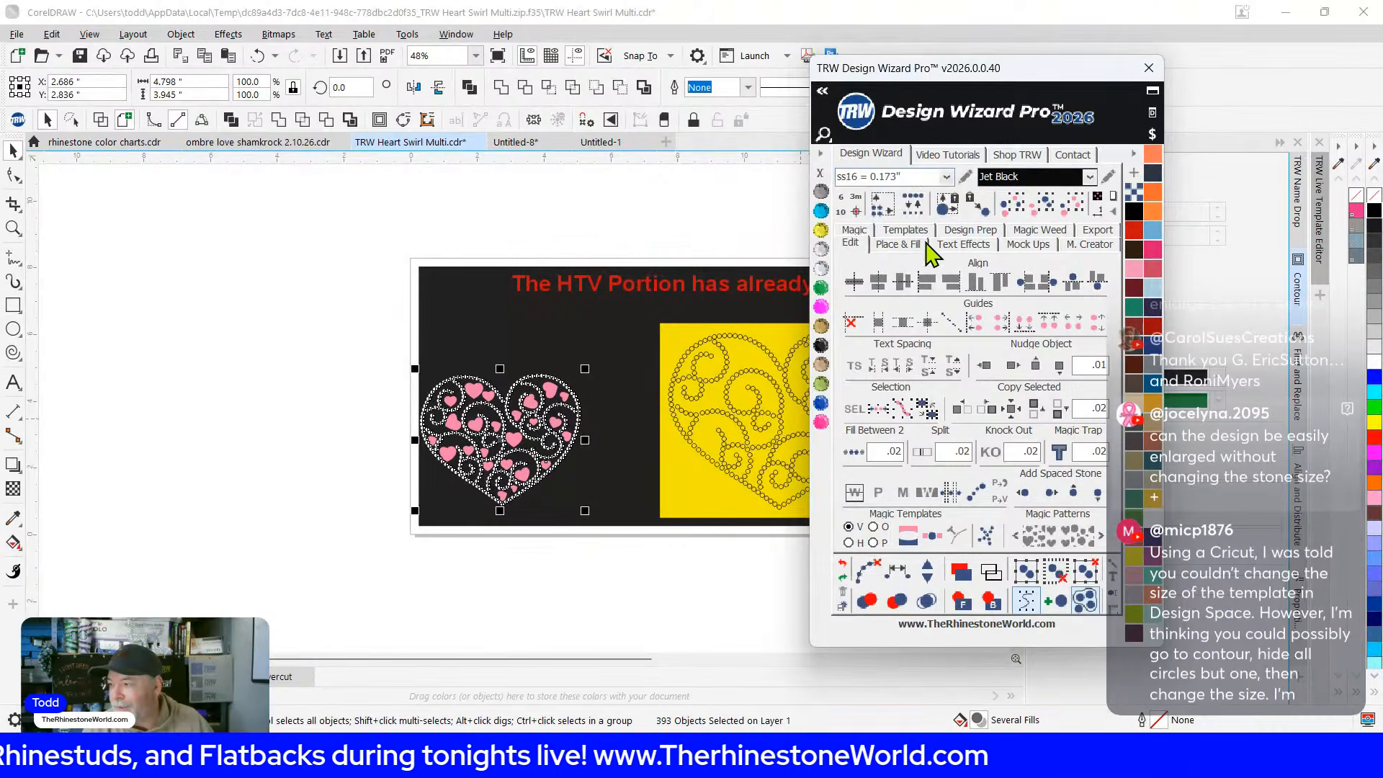
pyautogui.click(881, 204)
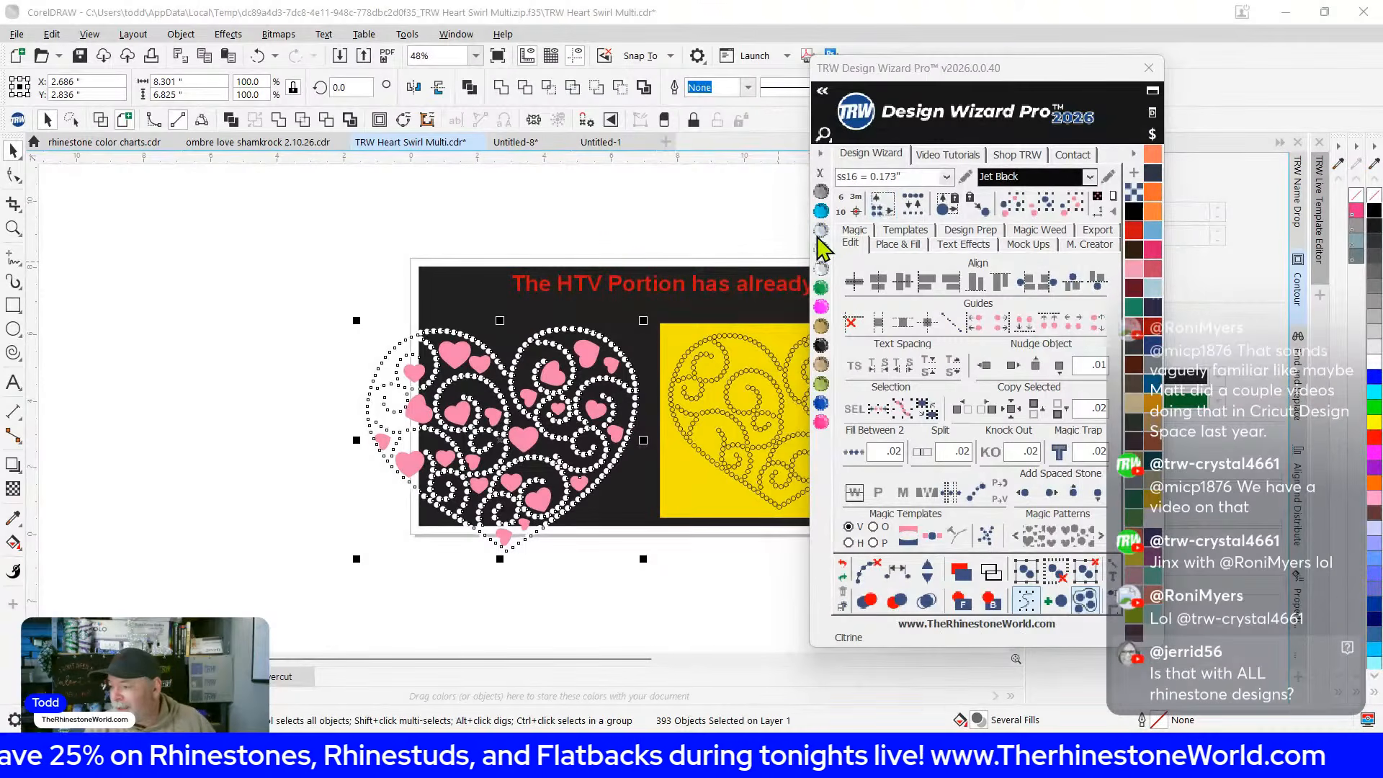
# Select all the artwork and add a black weed border behind it
pyautogui.scroll(-2, 229, 323)
pyautogui.moveTo(248, 262); pyautogui.dragTo(753, 484)
pyautogui.scroll(2, 454, 320)
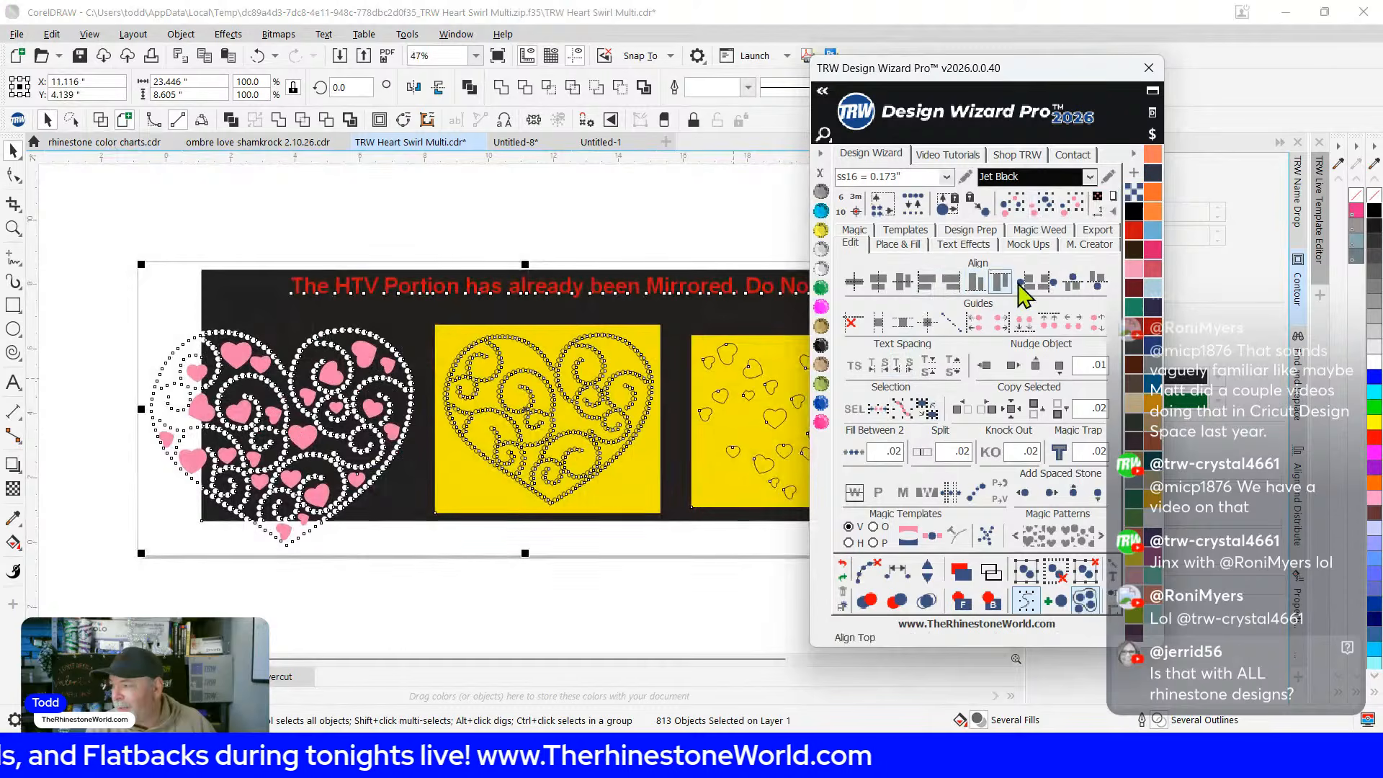
pyautogui.click(1097, 198)
# Reselect the whole rhinestone heart and bring up the wizard's Mock Ups options
pyautogui.click(94, 306)
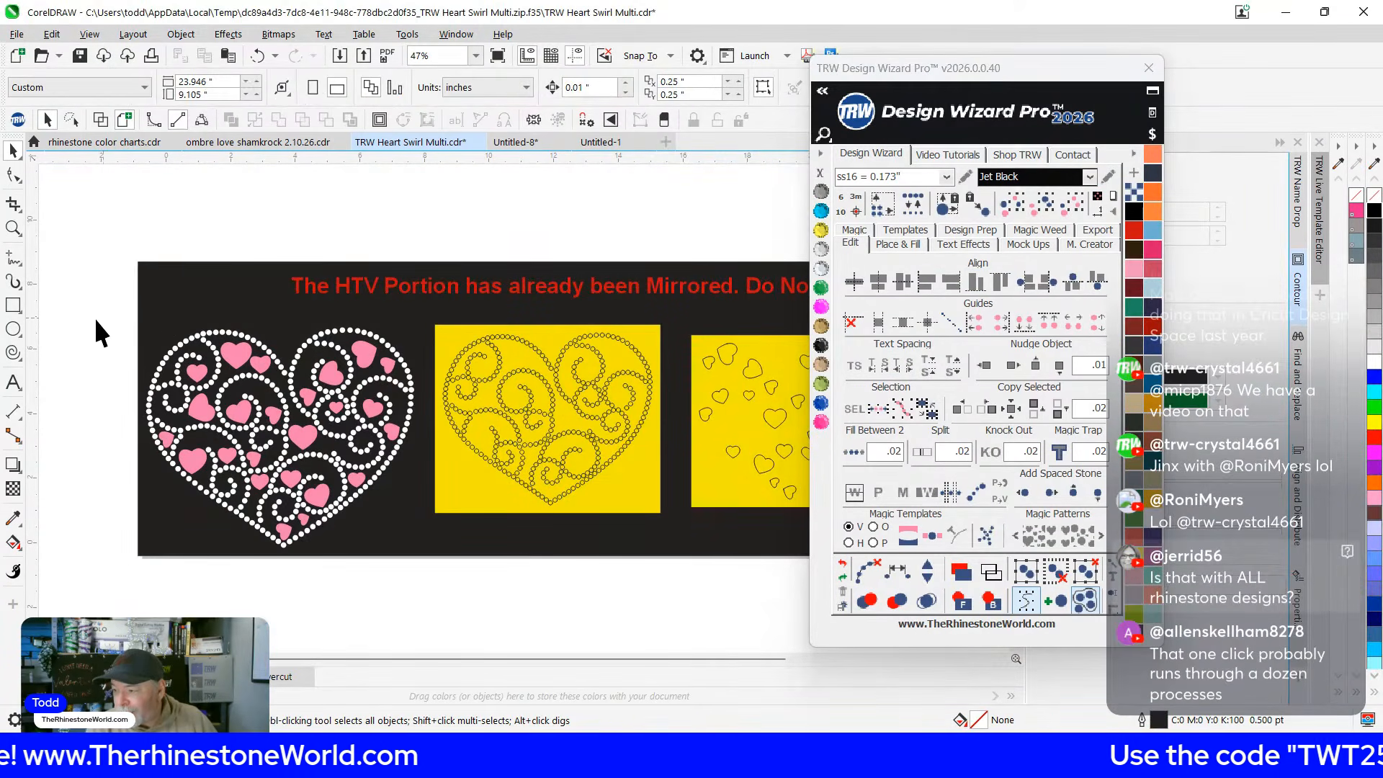
pyautogui.moveTo(87, 317); pyautogui.dragTo(402, 595)
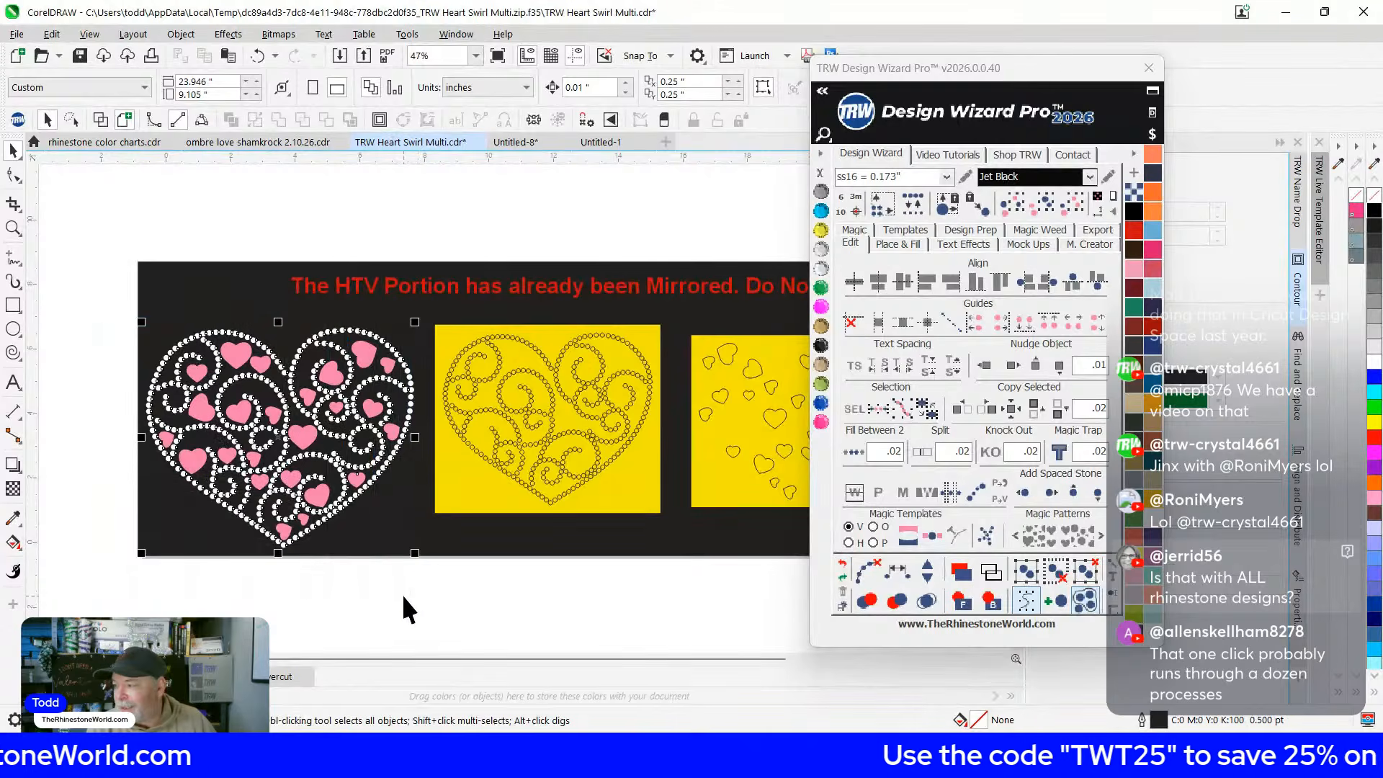
pyautogui.click(905, 231)
pyautogui.click(1017, 240)
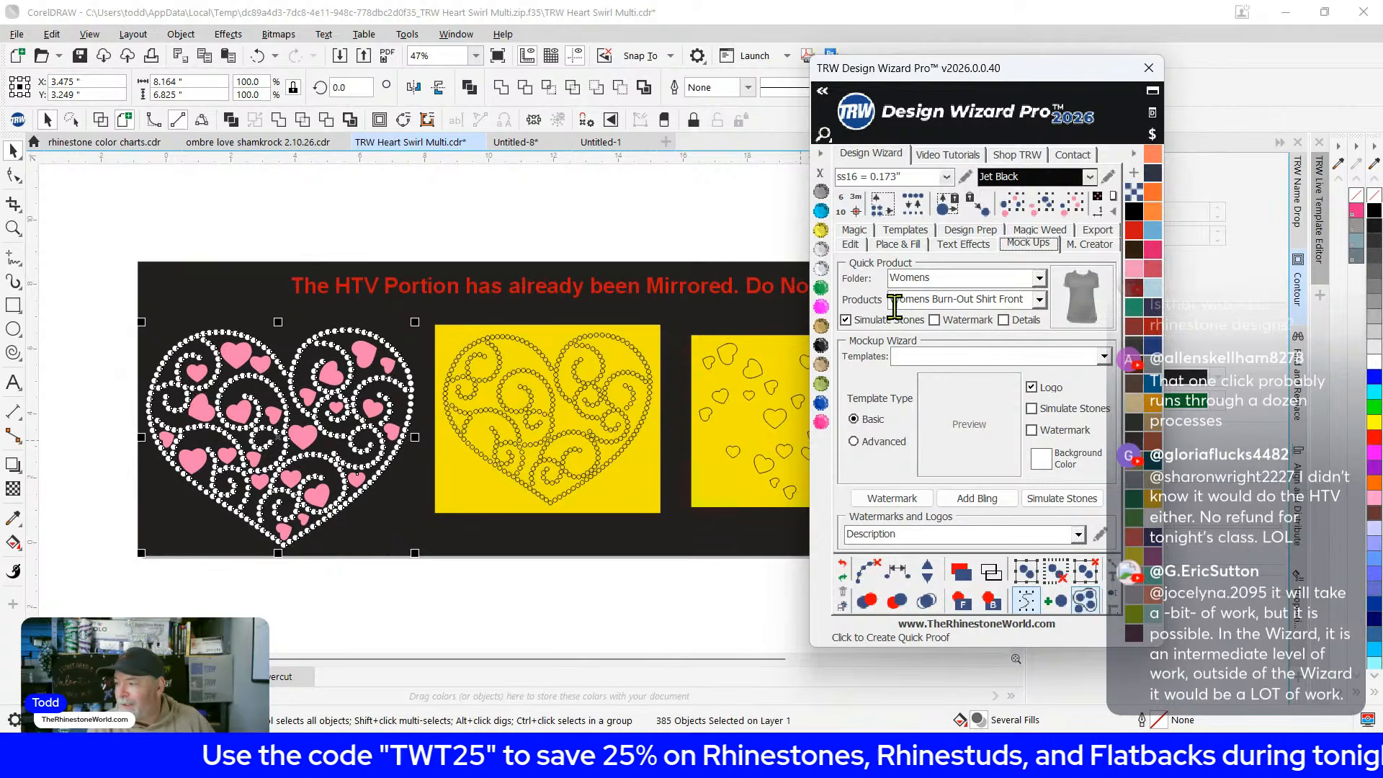
# Create a Womens Burn-Out Shirt Front quick mockup of the heart and colour the shirt near-black
pyautogui.click(1084, 281)
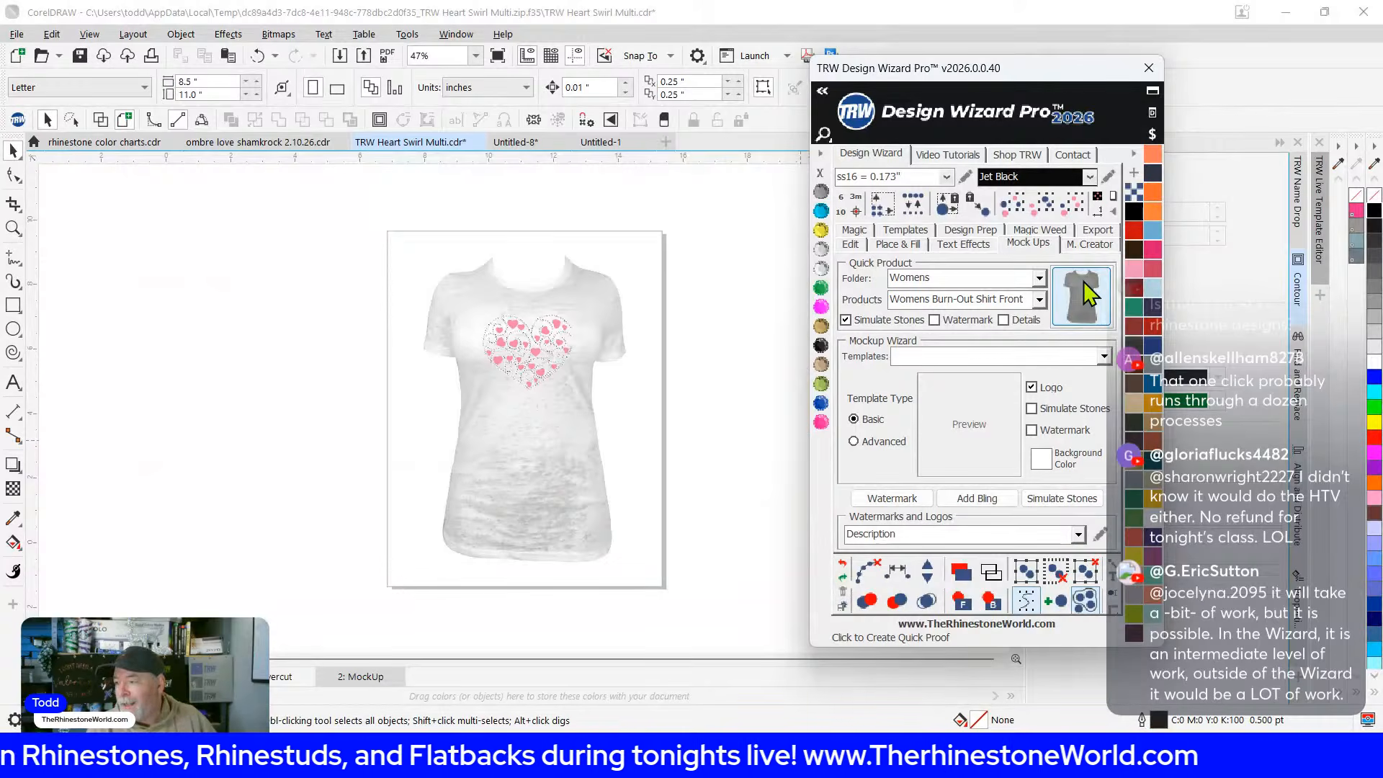
pyautogui.click(534, 421)
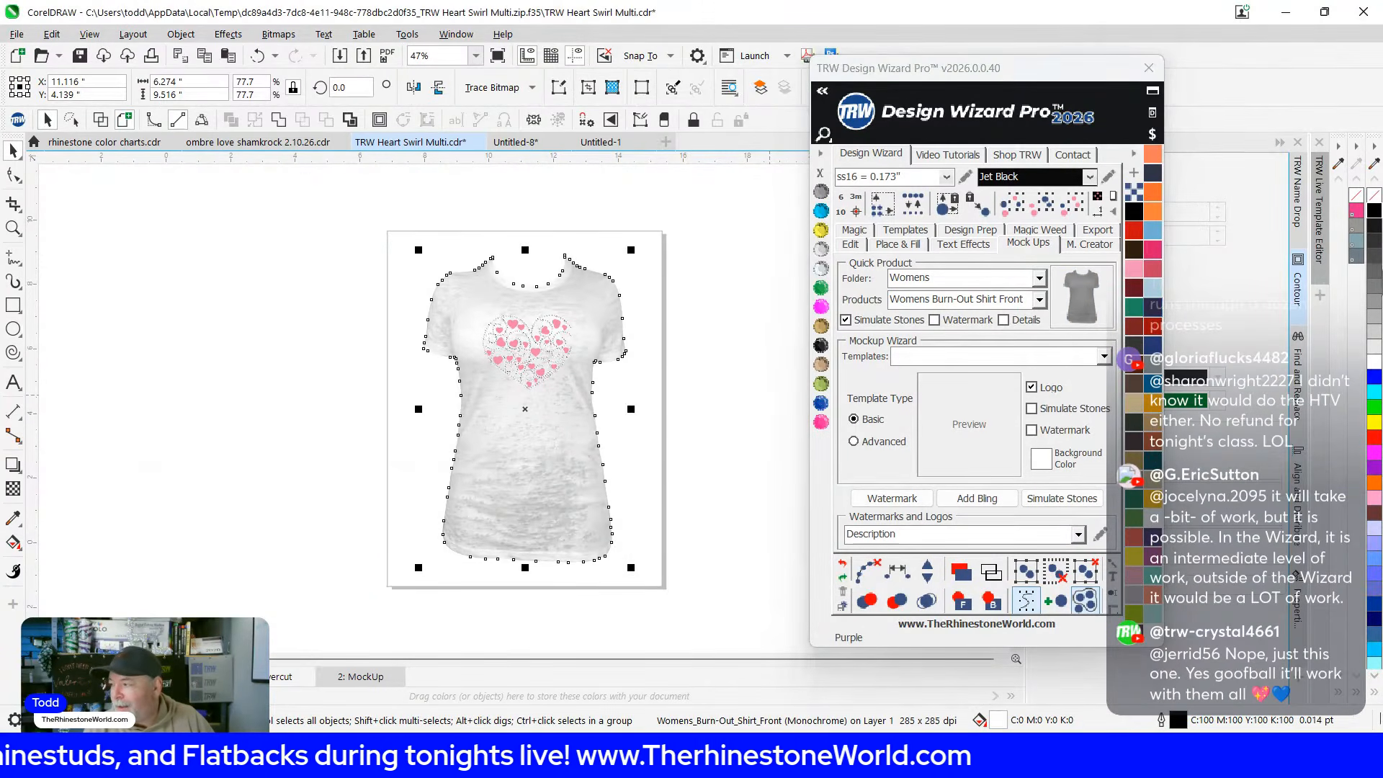
pyautogui.click(1375, 287)
pyautogui.scroll(2, 544, 315)
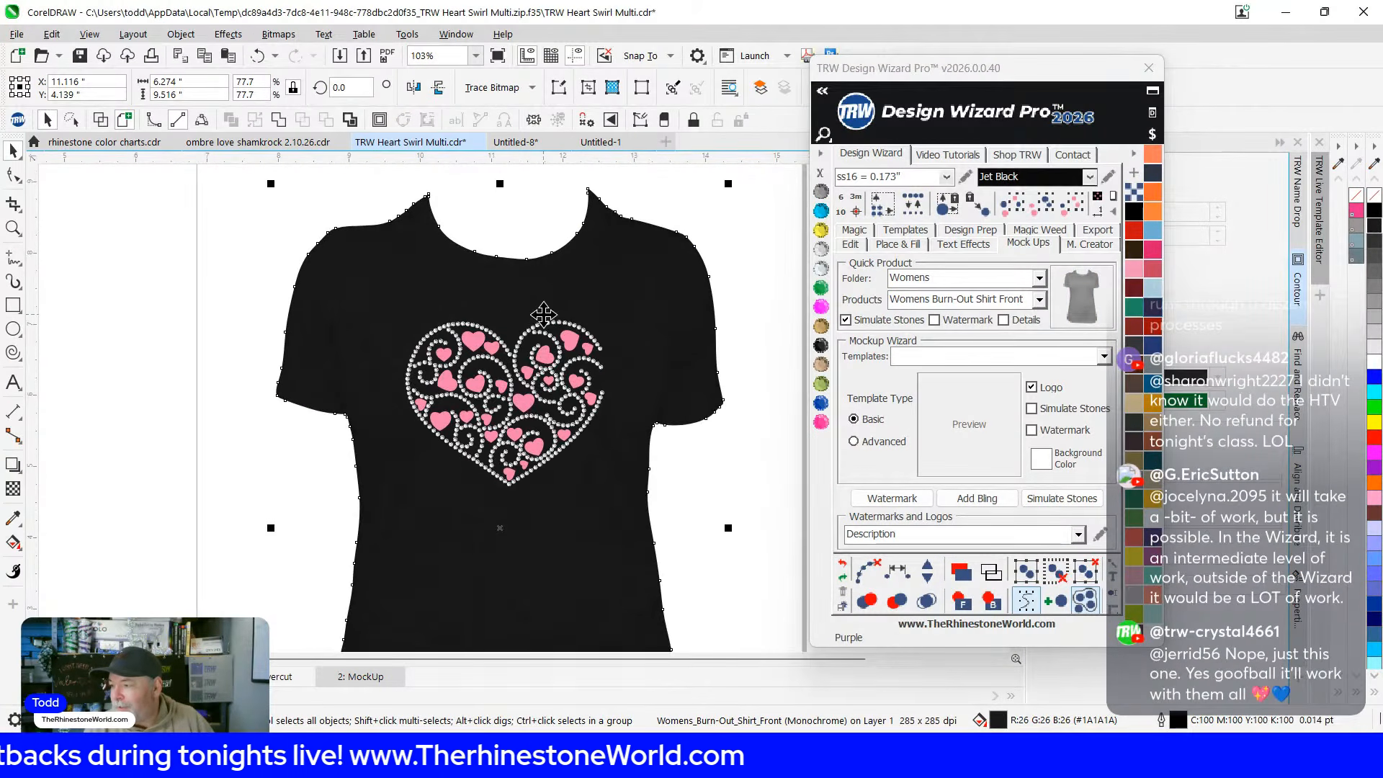
pyautogui.scroll(-2, 544, 315)
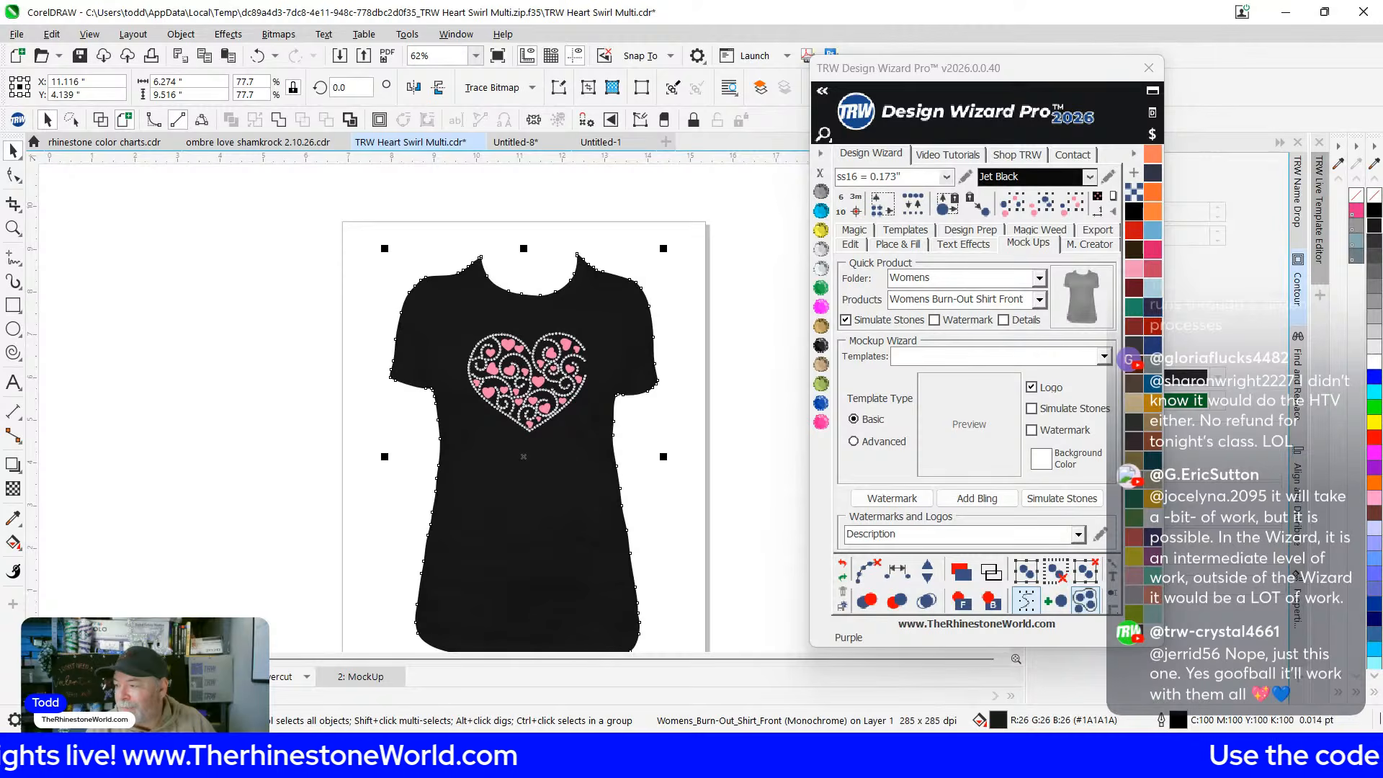
pyautogui.scroll(1, 536, 399)
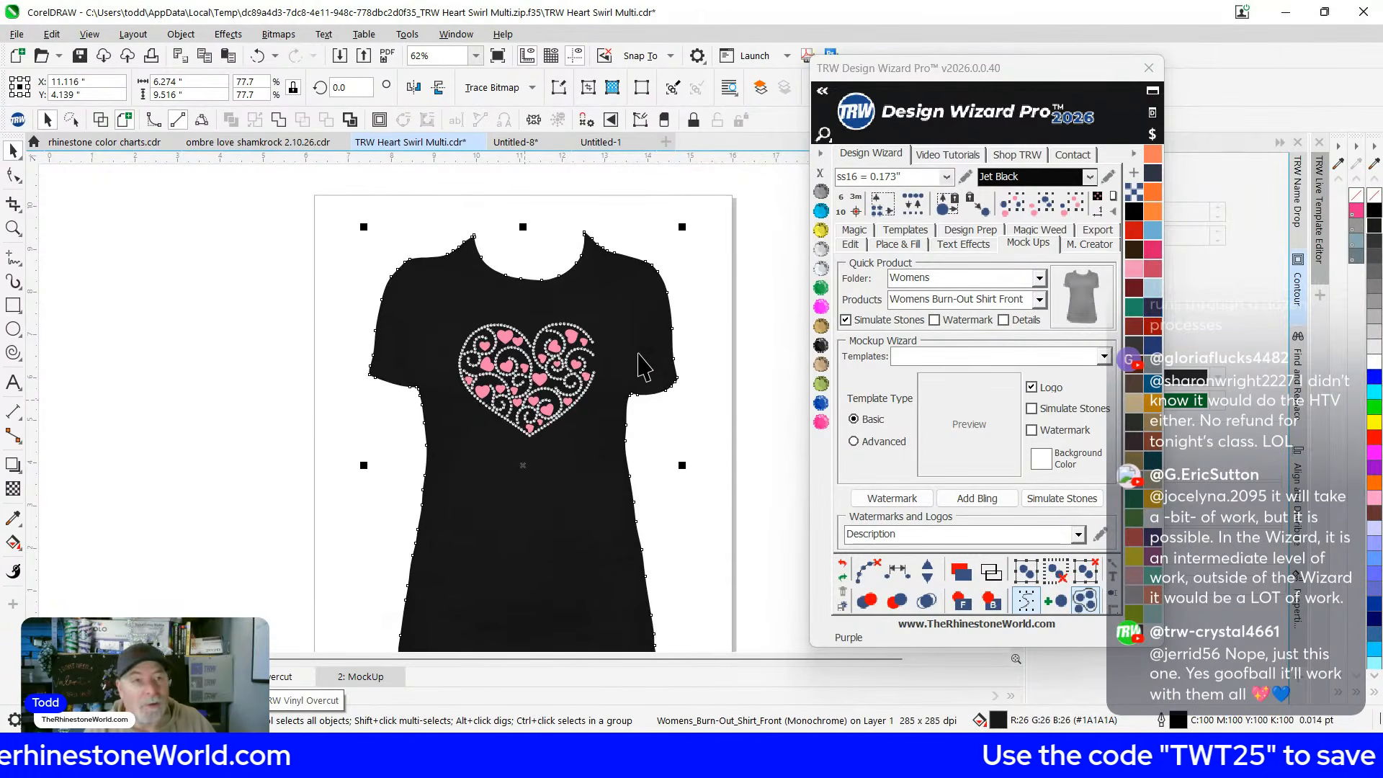
pyautogui.scroll(3, 644, 367)
pyautogui.scroll(-2, 571, 358)
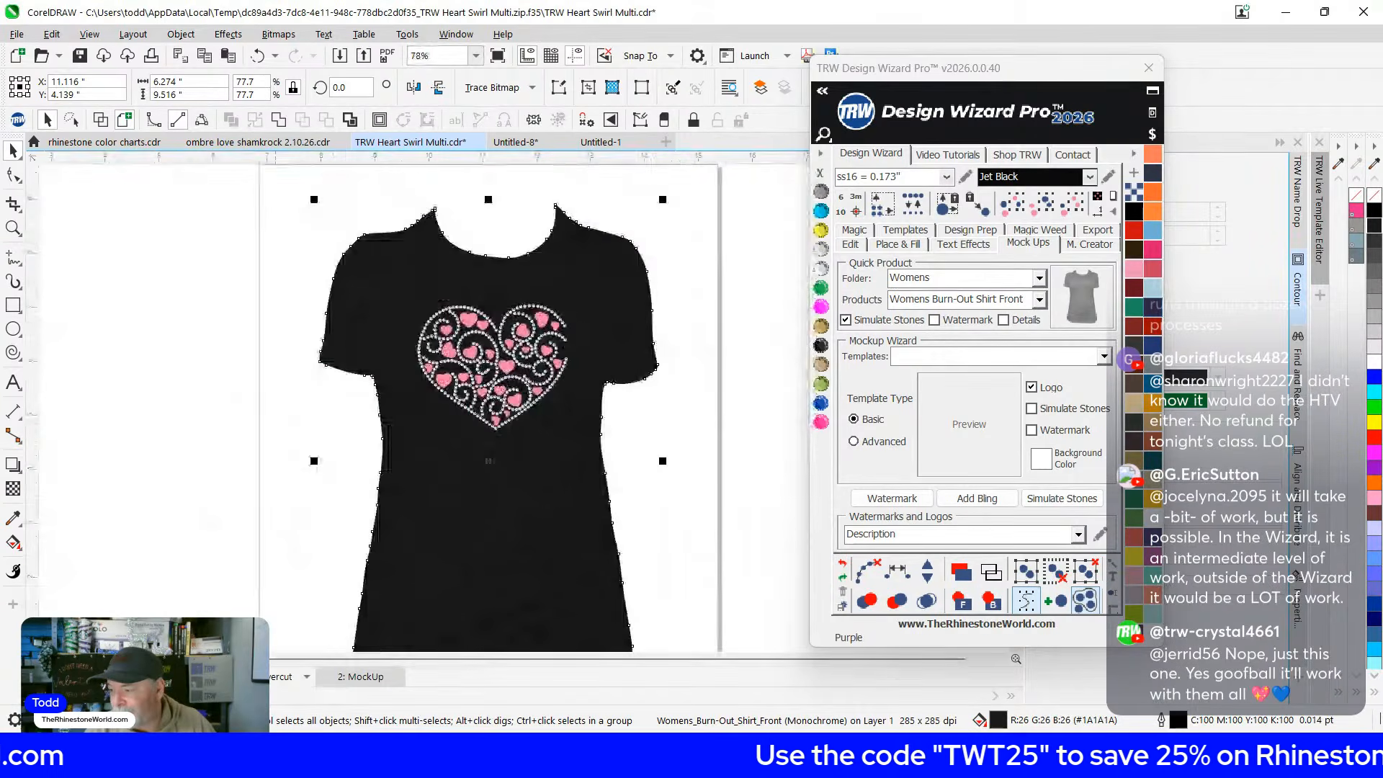
# Return to the heart page, reselect the design, and make a second shirt mockup coloured black
pyautogui.click(271, 677)
pyautogui.scroll(-4, 413, 407)
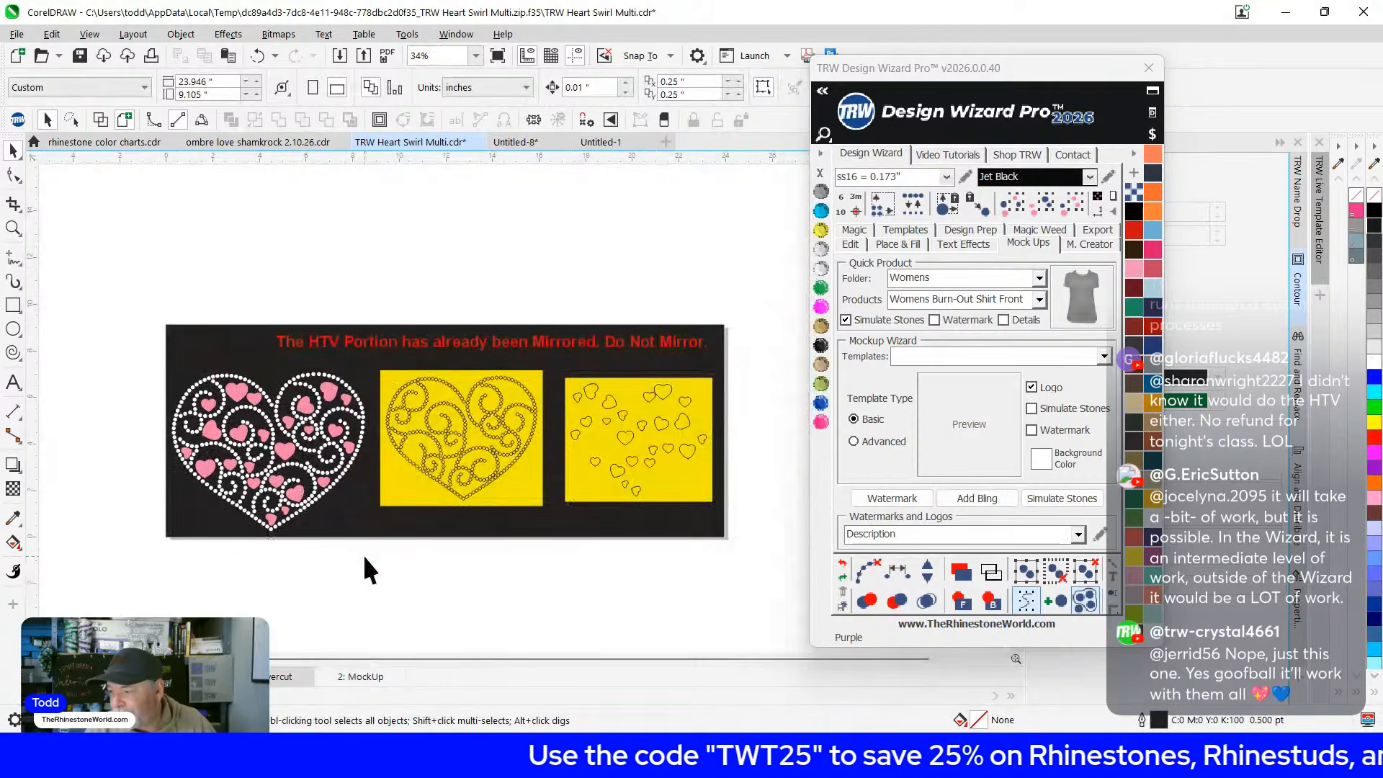
pyautogui.moveTo(376, 547); pyautogui.dragTo(84, 352)
pyautogui.click(1060, 285)
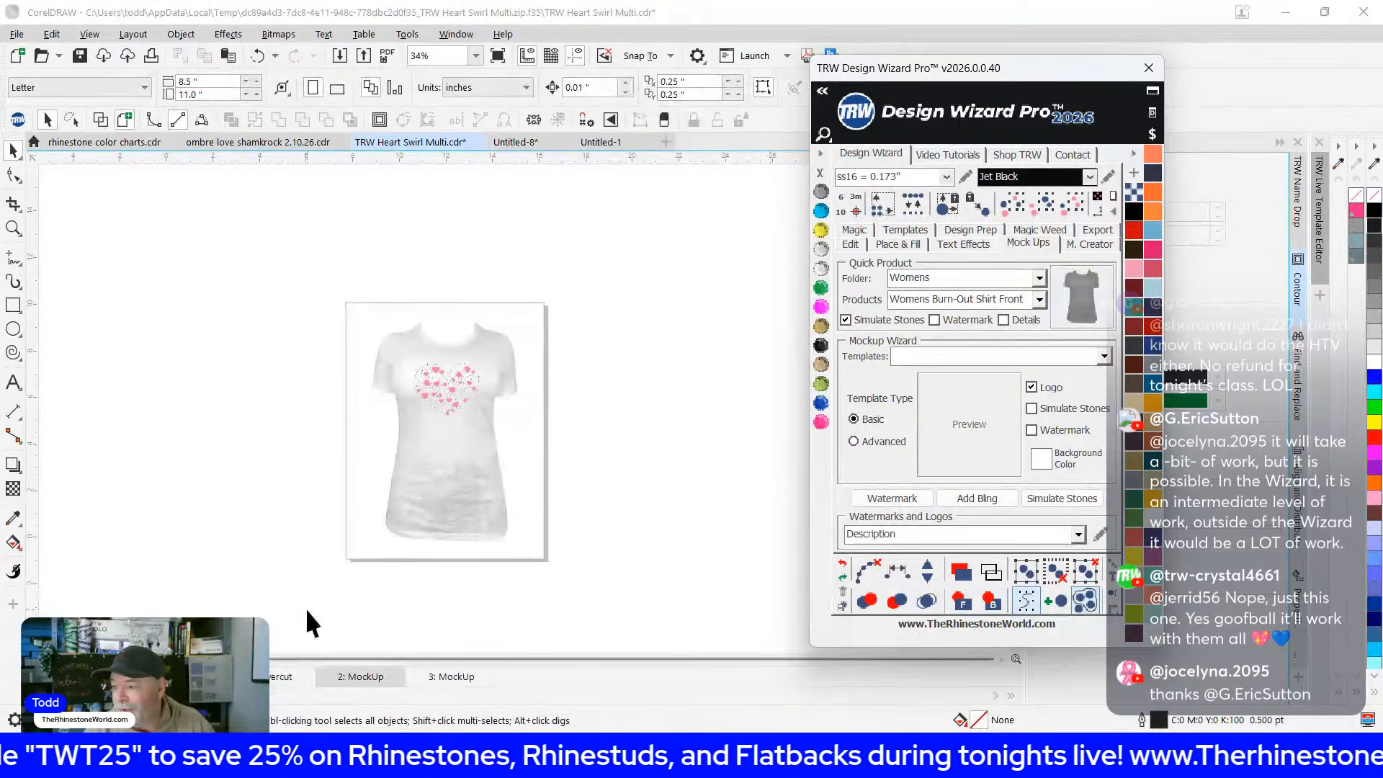
pyautogui.click(431, 461)
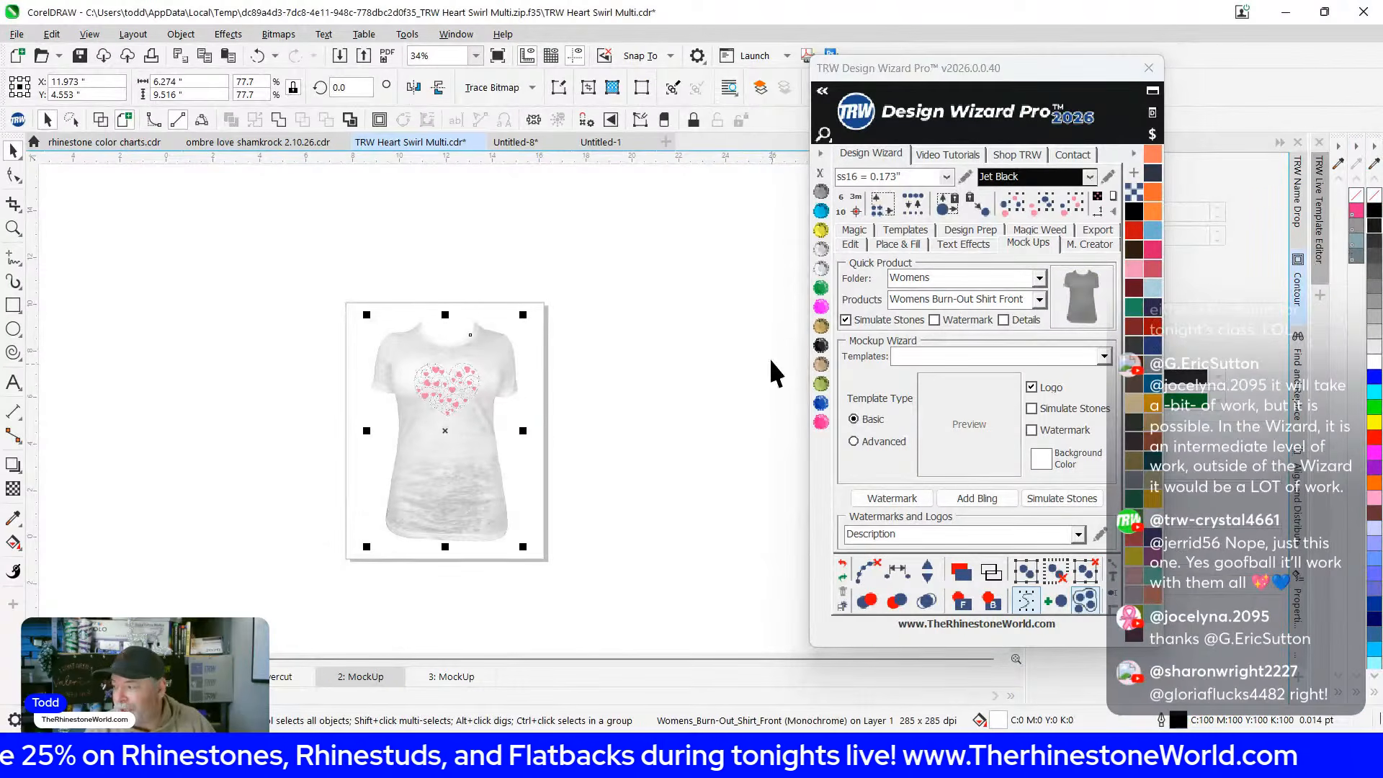
pyautogui.scroll(2, 445, 476)
pyautogui.click(1372, 219)
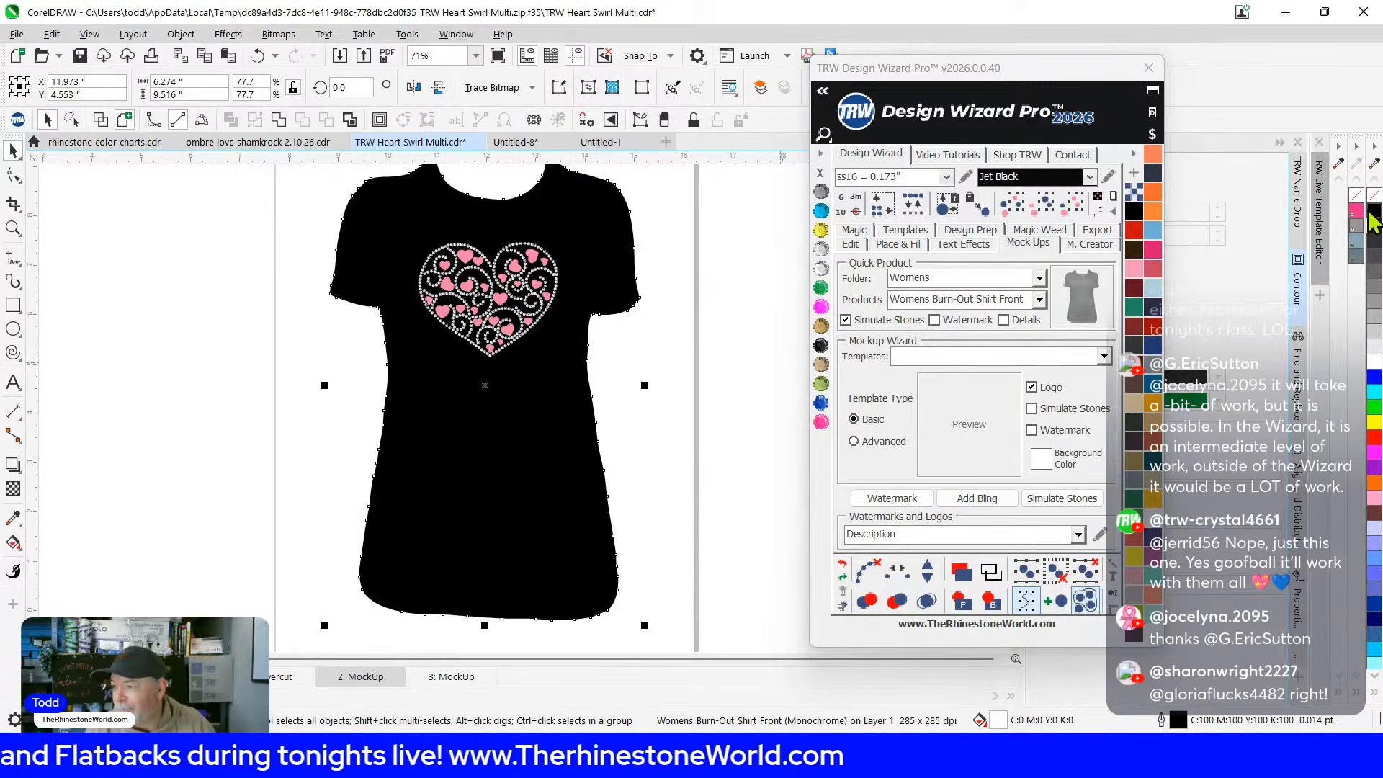
pyautogui.scroll(6, 501, 299)
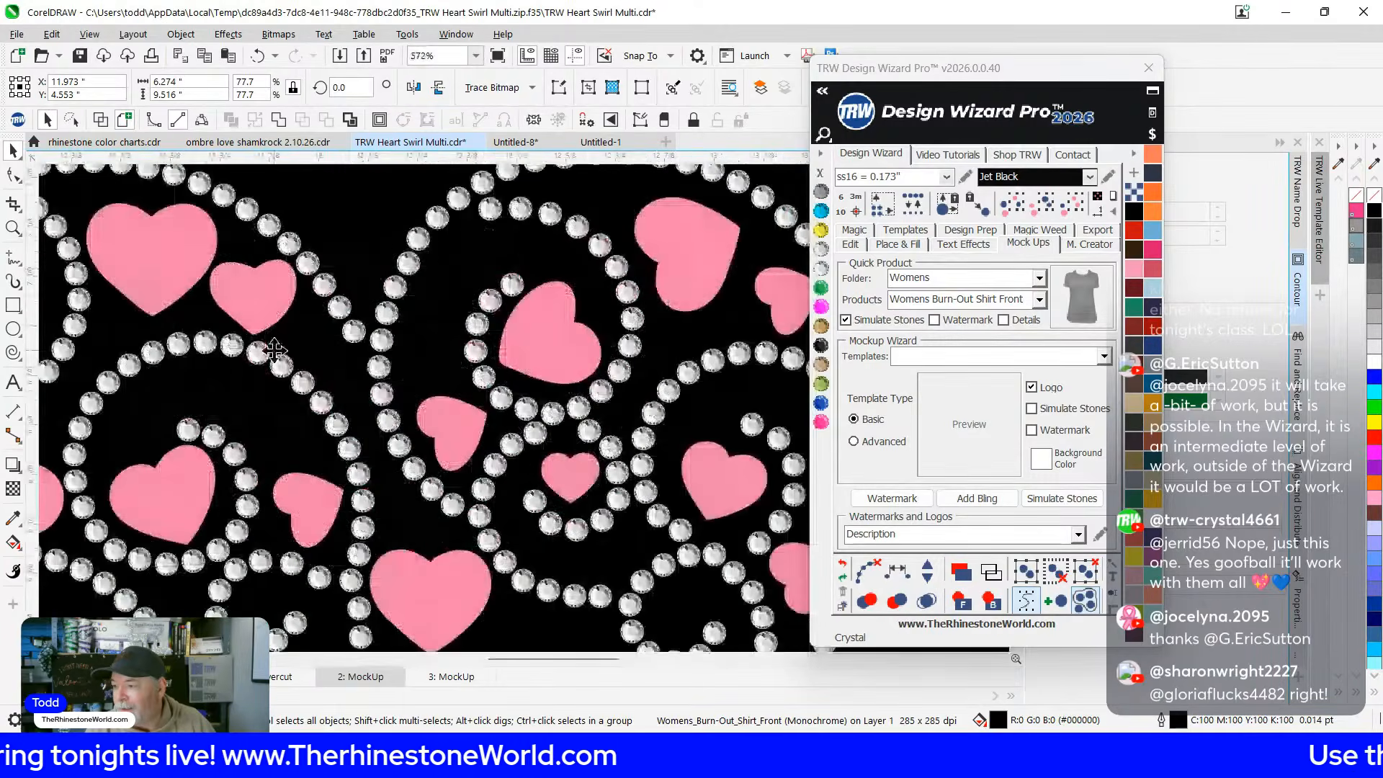
pyautogui.scroll(4, 425, 331)
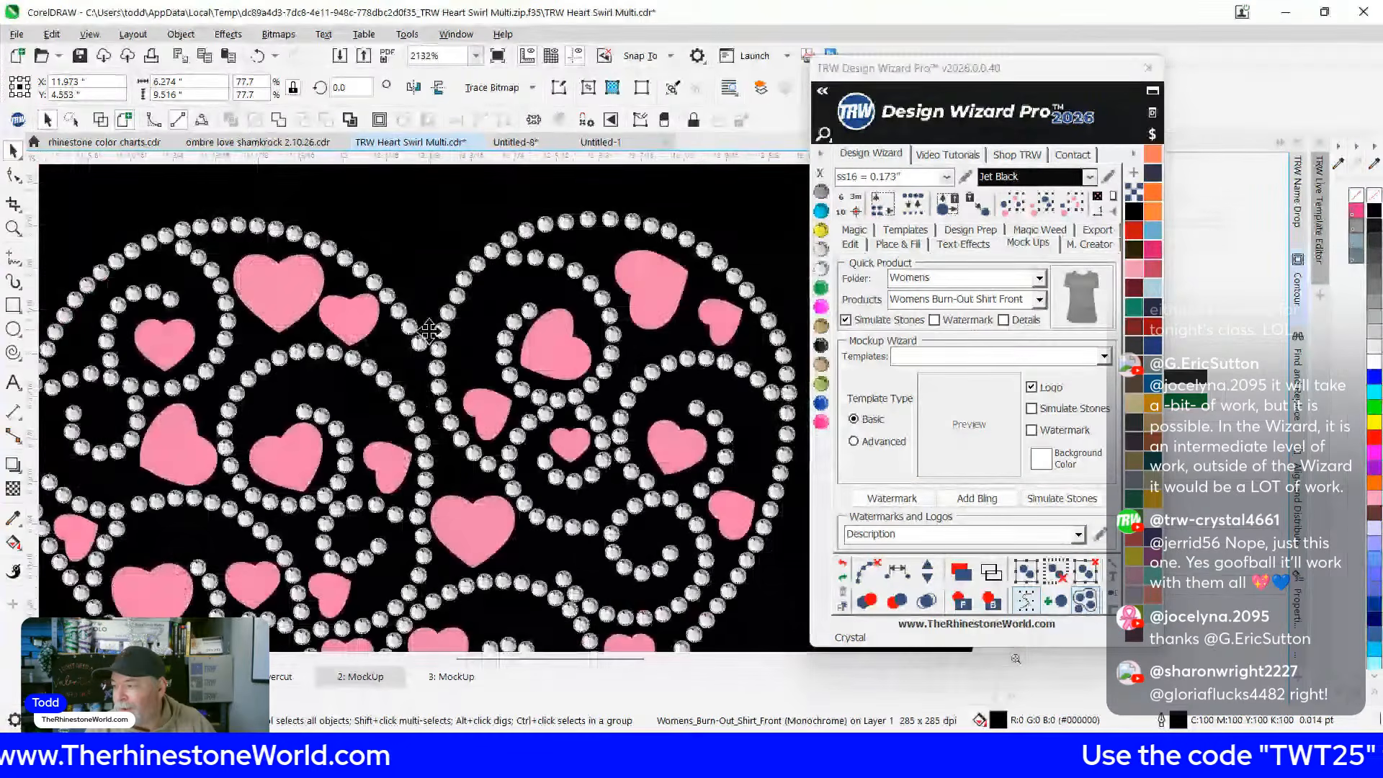
pyautogui.scroll(-8, 428, 331)
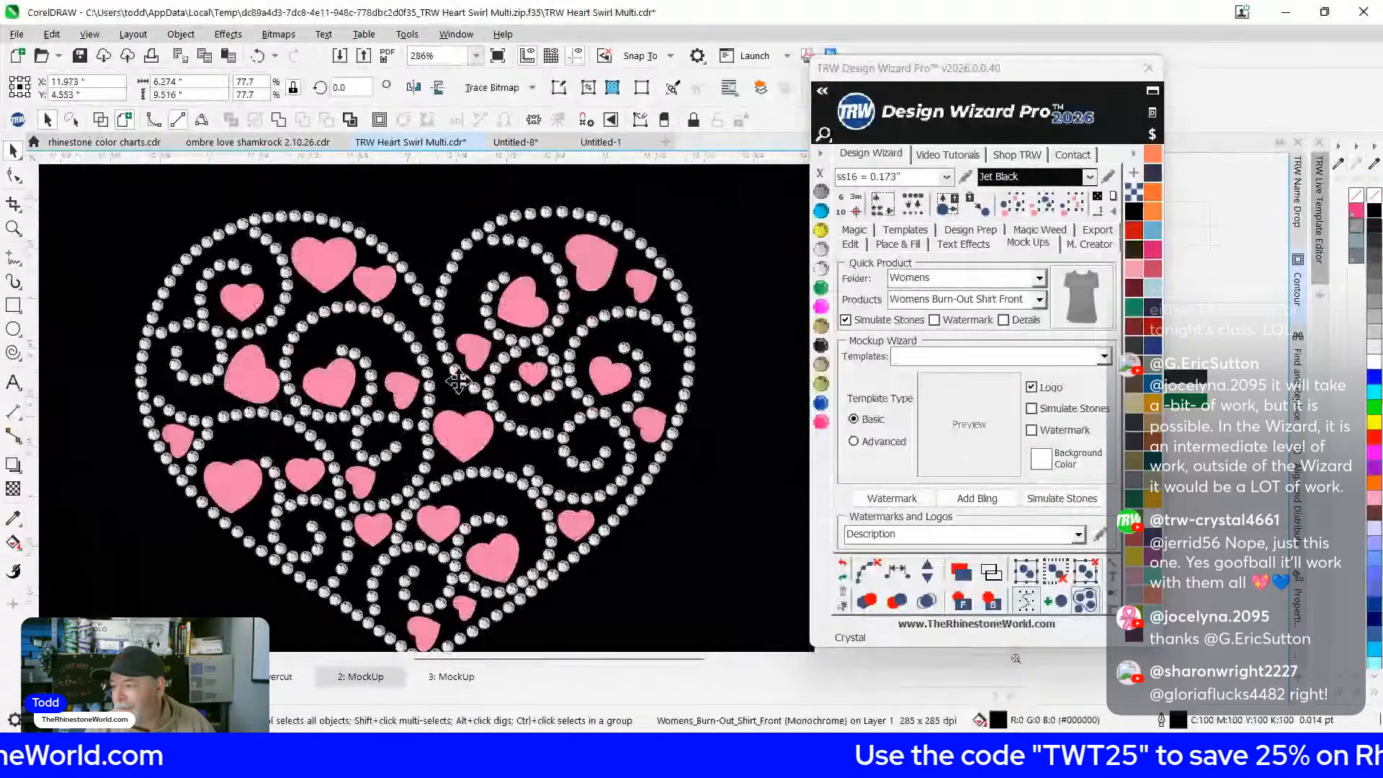
pyautogui.scroll(-2, 417, 427)
# Give the black shirt a textured burn-out look by right-clicking white on the palette
pyautogui.click(129, 326)
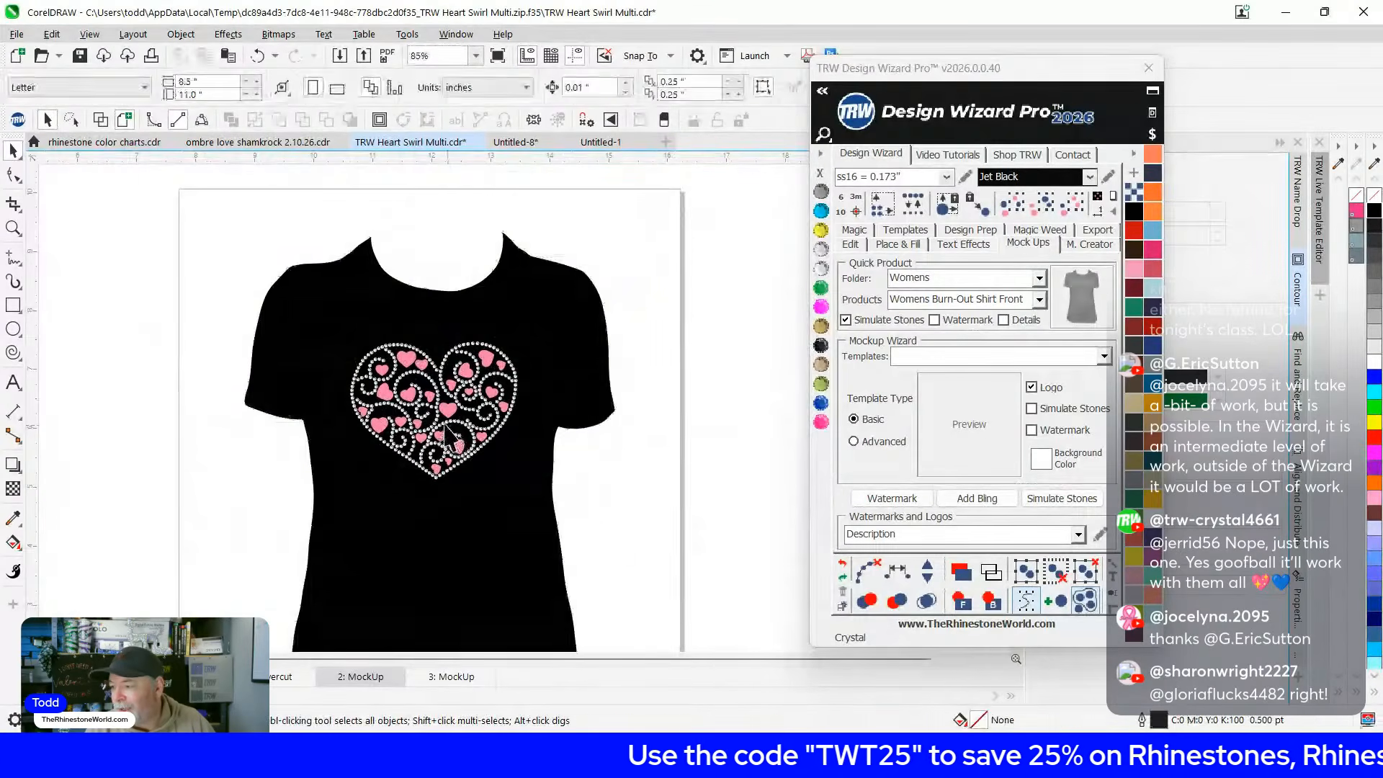
pyautogui.scroll(2, 438, 417)
pyautogui.scroll(-1, 644, 446)
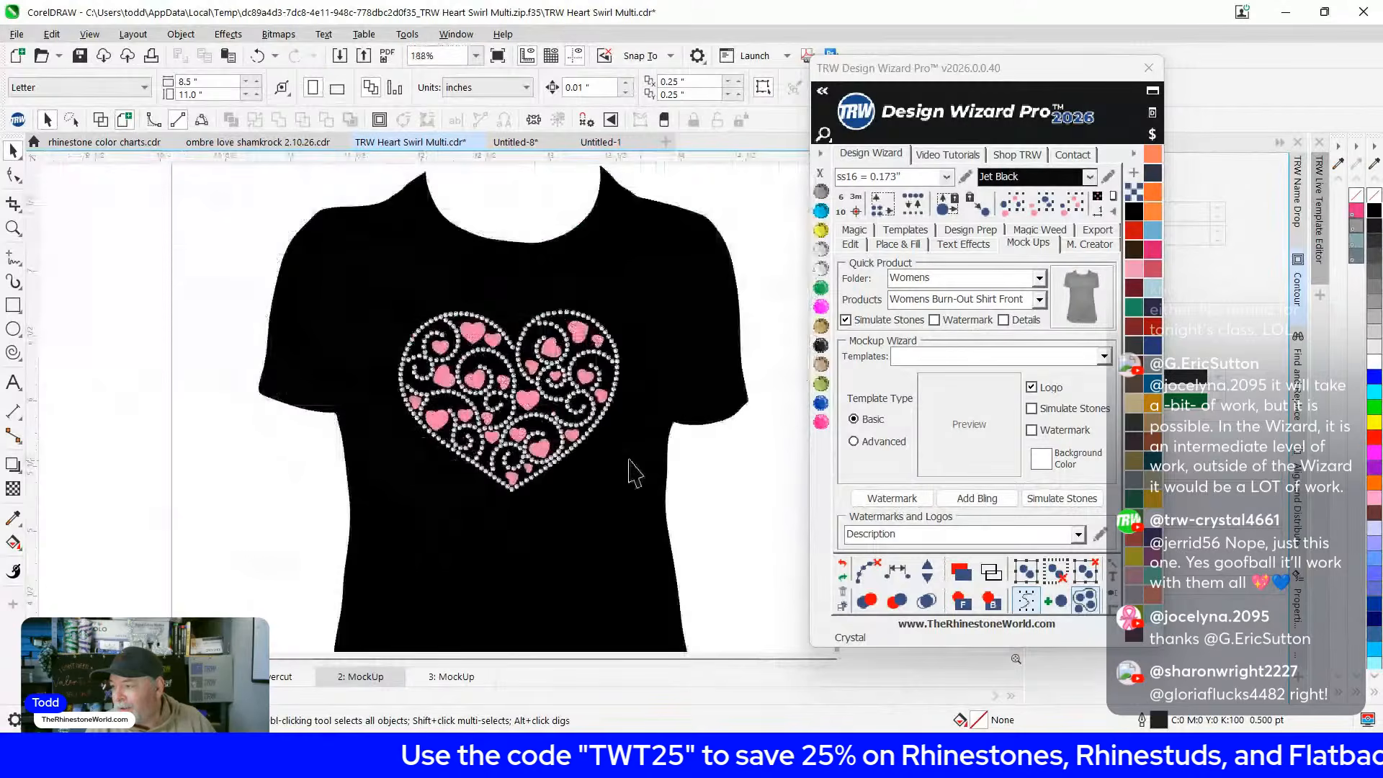
pyautogui.click(682, 311)
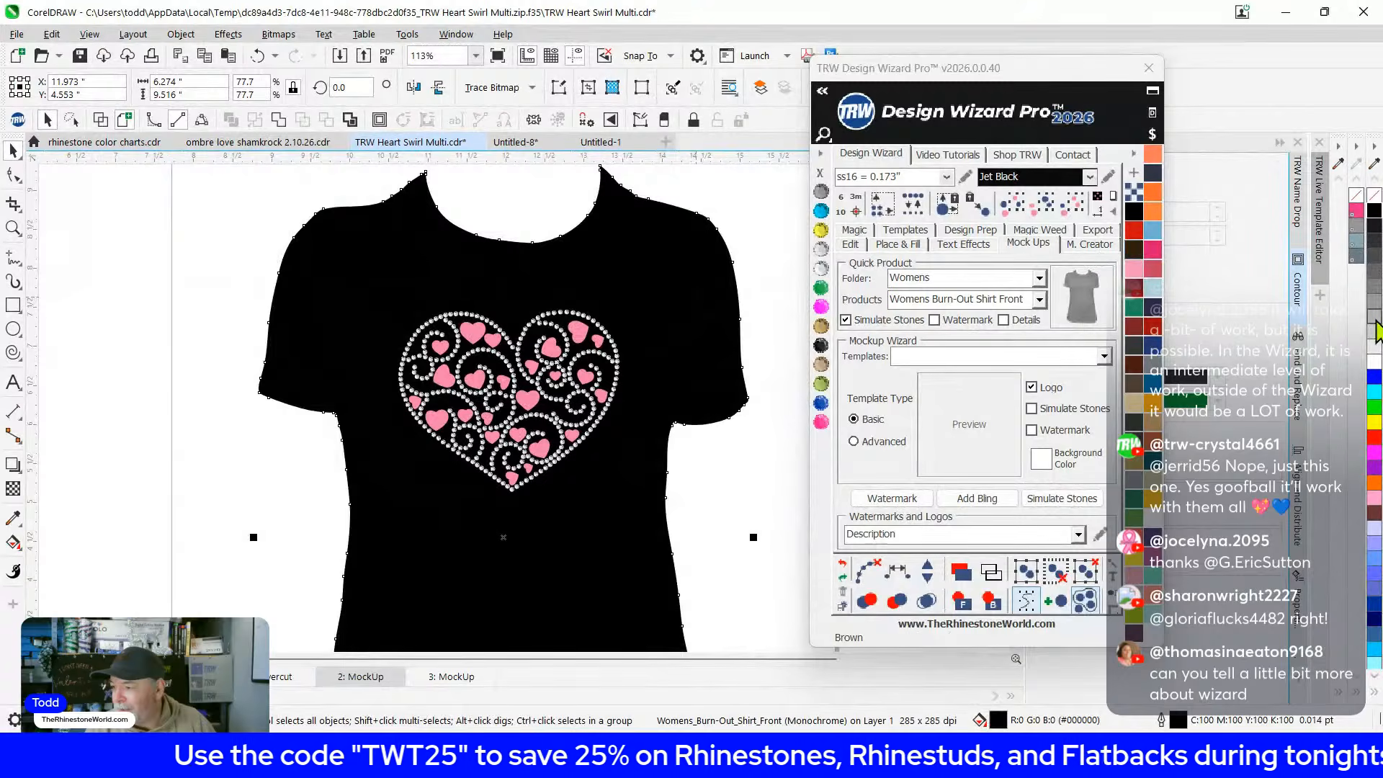
pyautogui.rightClick(1374, 321)
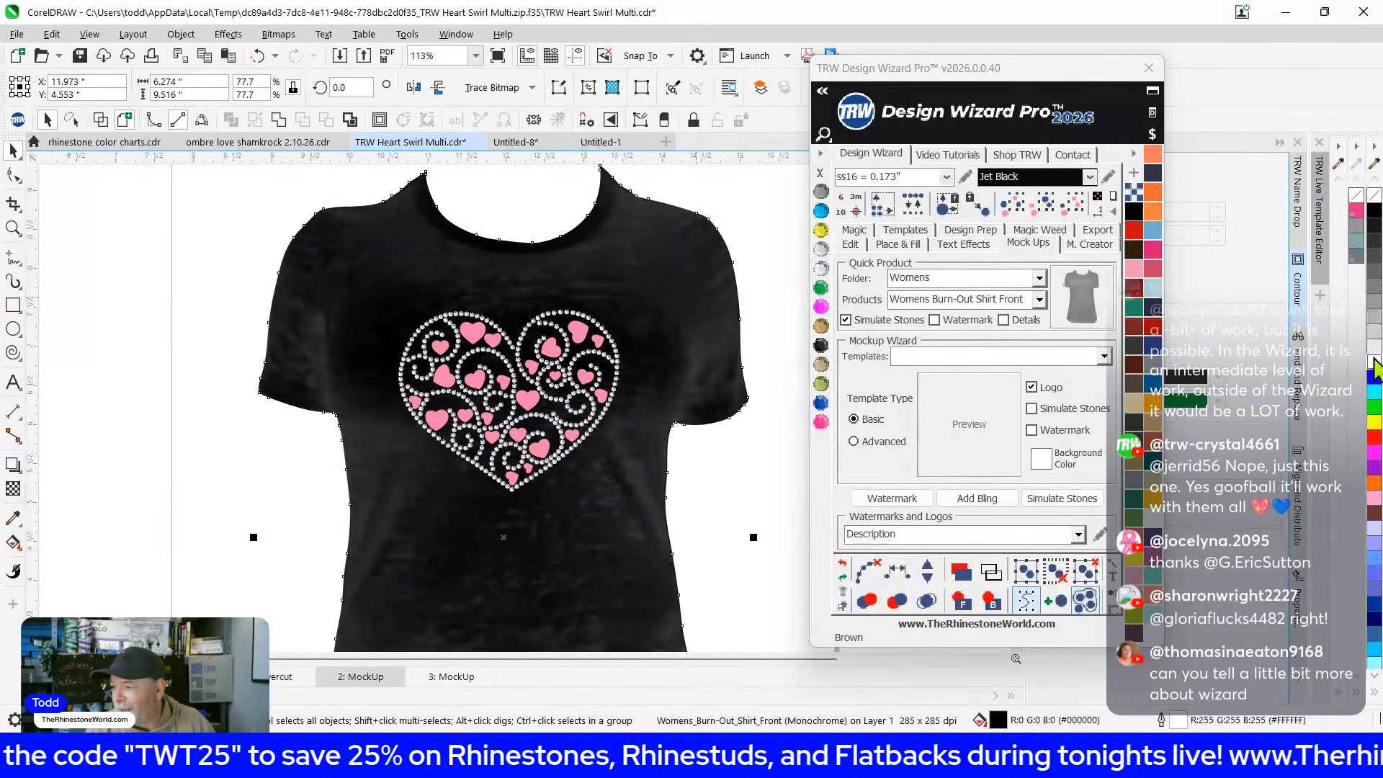
pyautogui.scroll(-2, 594, 304)
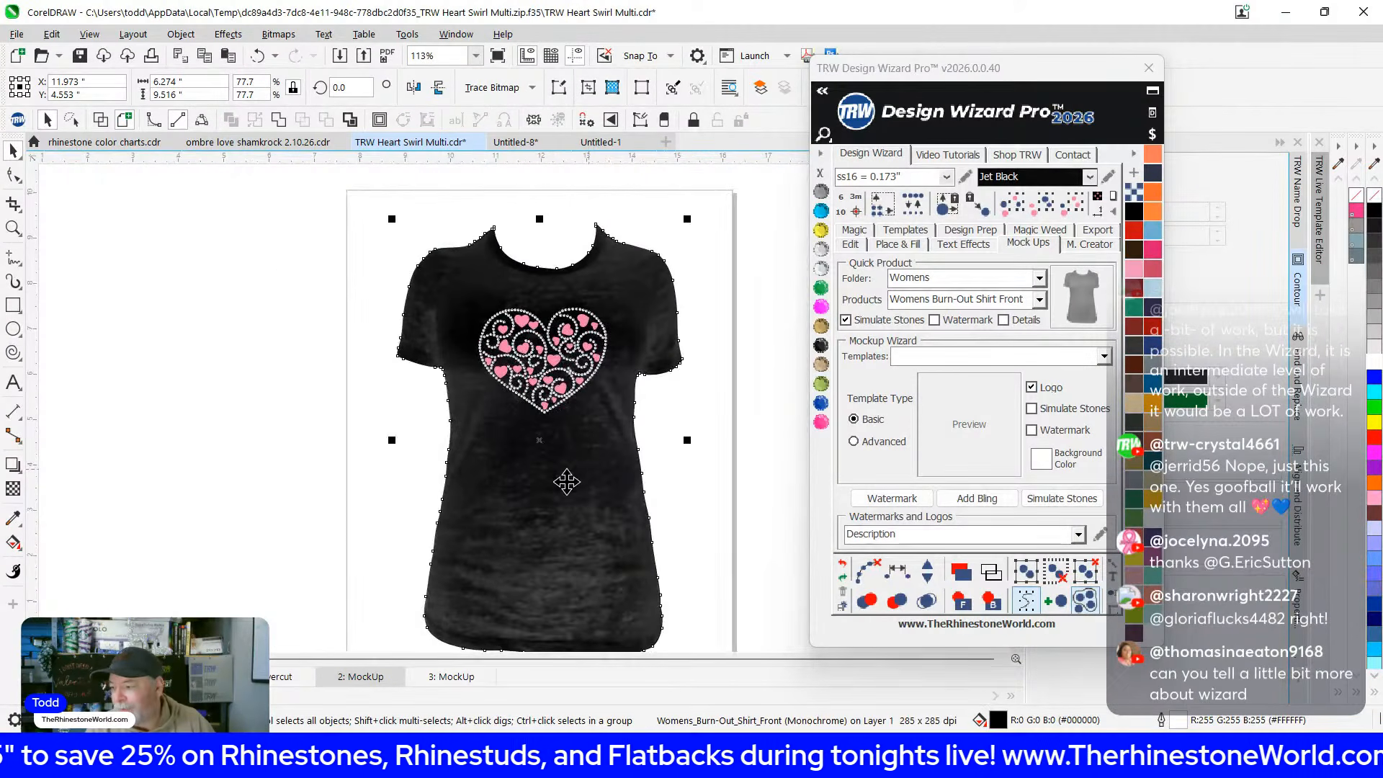
# Recolour the mockup shirt through blue and yellow to red, then darker reds
pyautogui.click(525, 505)
pyautogui.click(1374, 378)
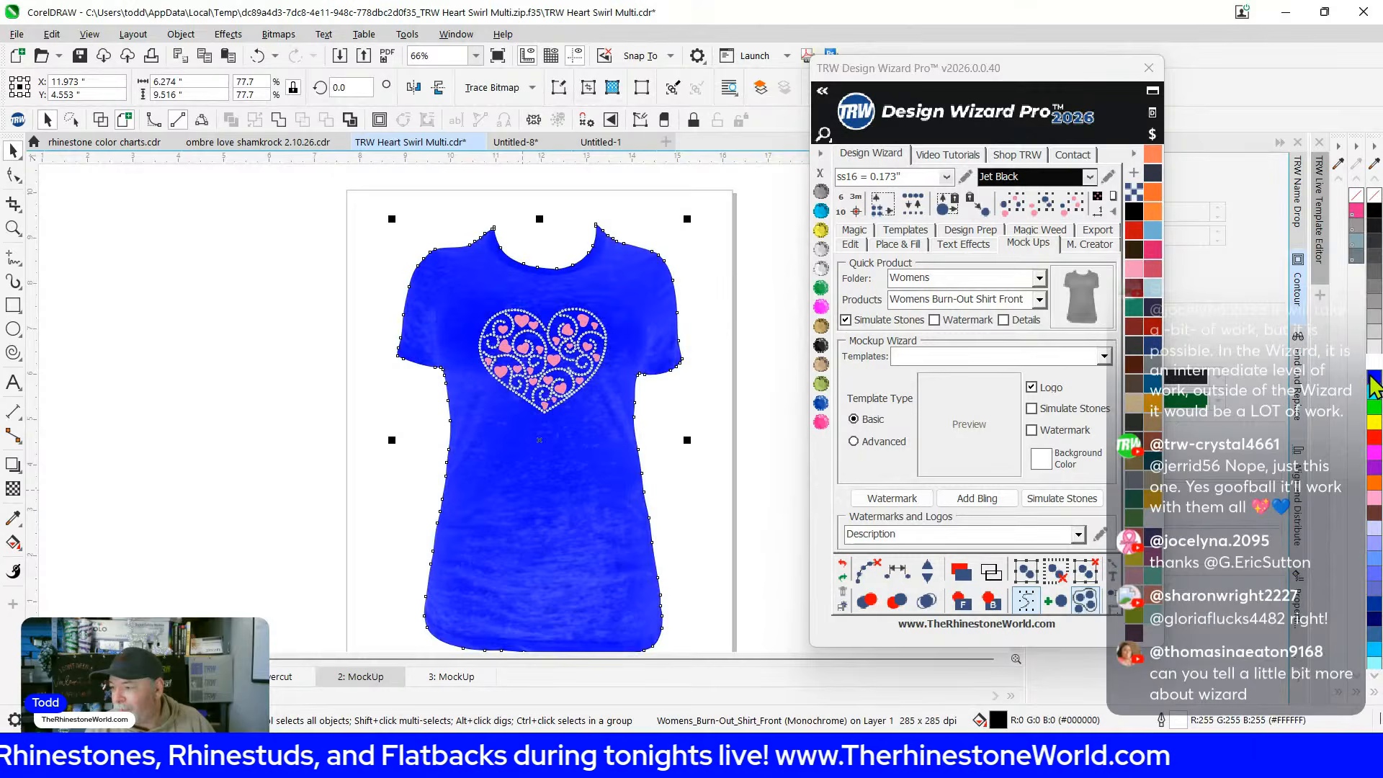
pyautogui.click(1374, 422)
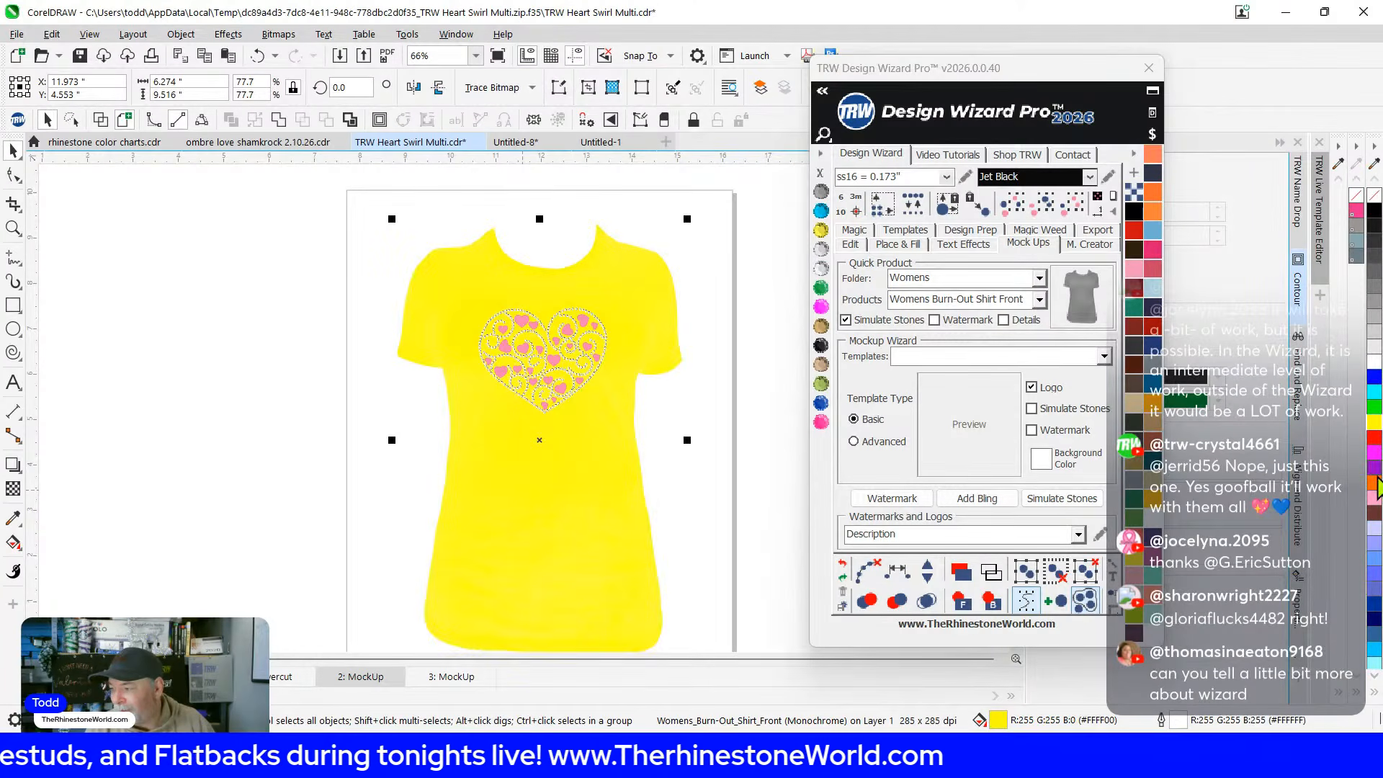
pyautogui.click(1374, 438)
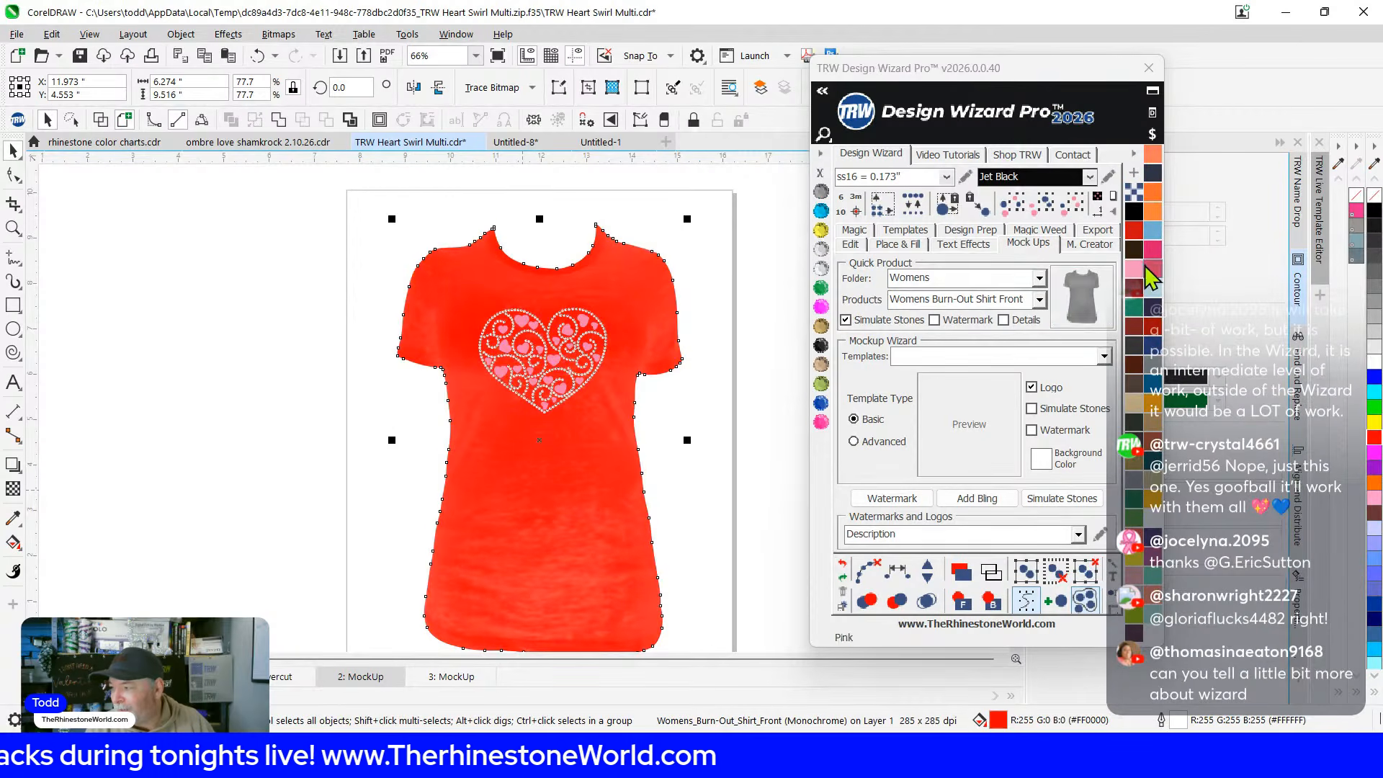
pyautogui.click(1132, 237)
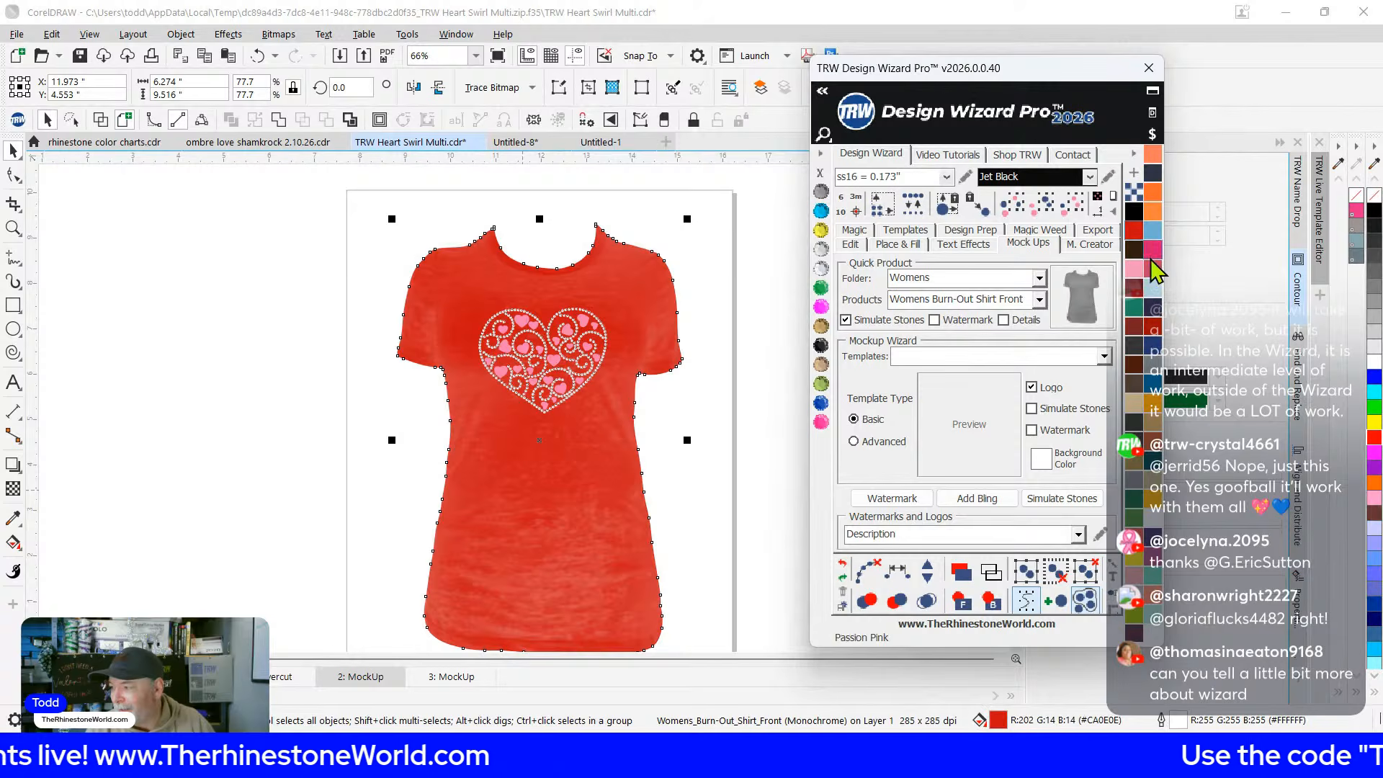
pyautogui.click(1154, 326)
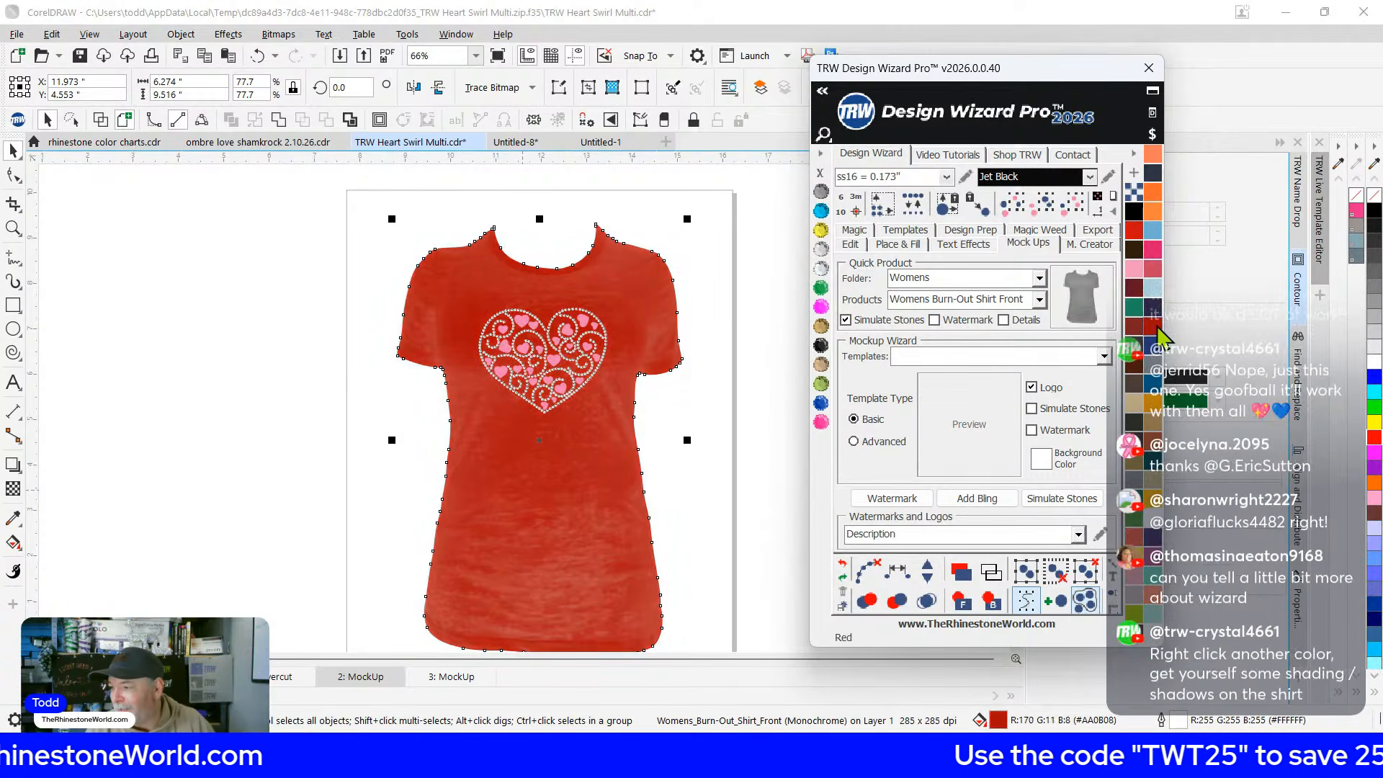
pyautogui.scroll(1, 531, 227)
pyautogui.scroll(2, 503, 342)
pyautogui.scroll(-1, 463, 355)
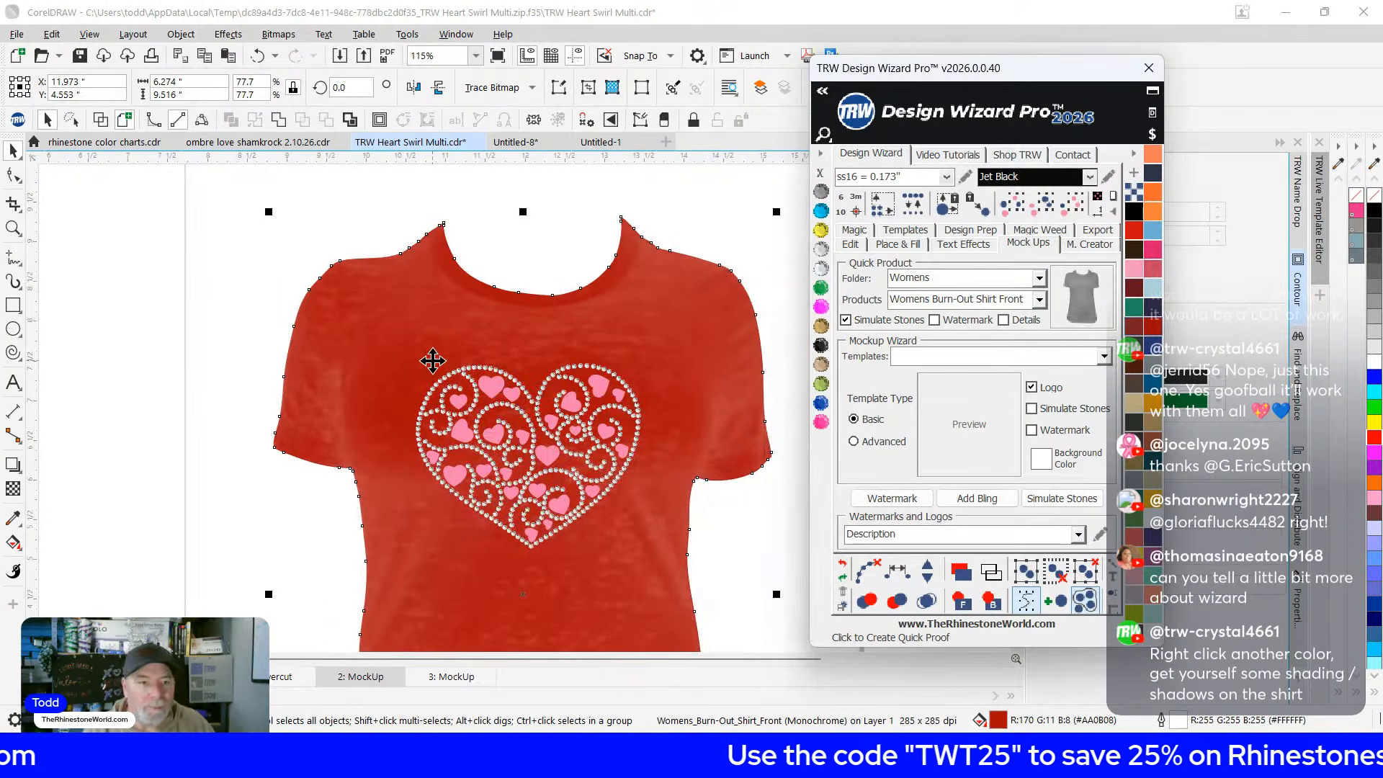
pyautogui.scroll(-2, 433, 361)
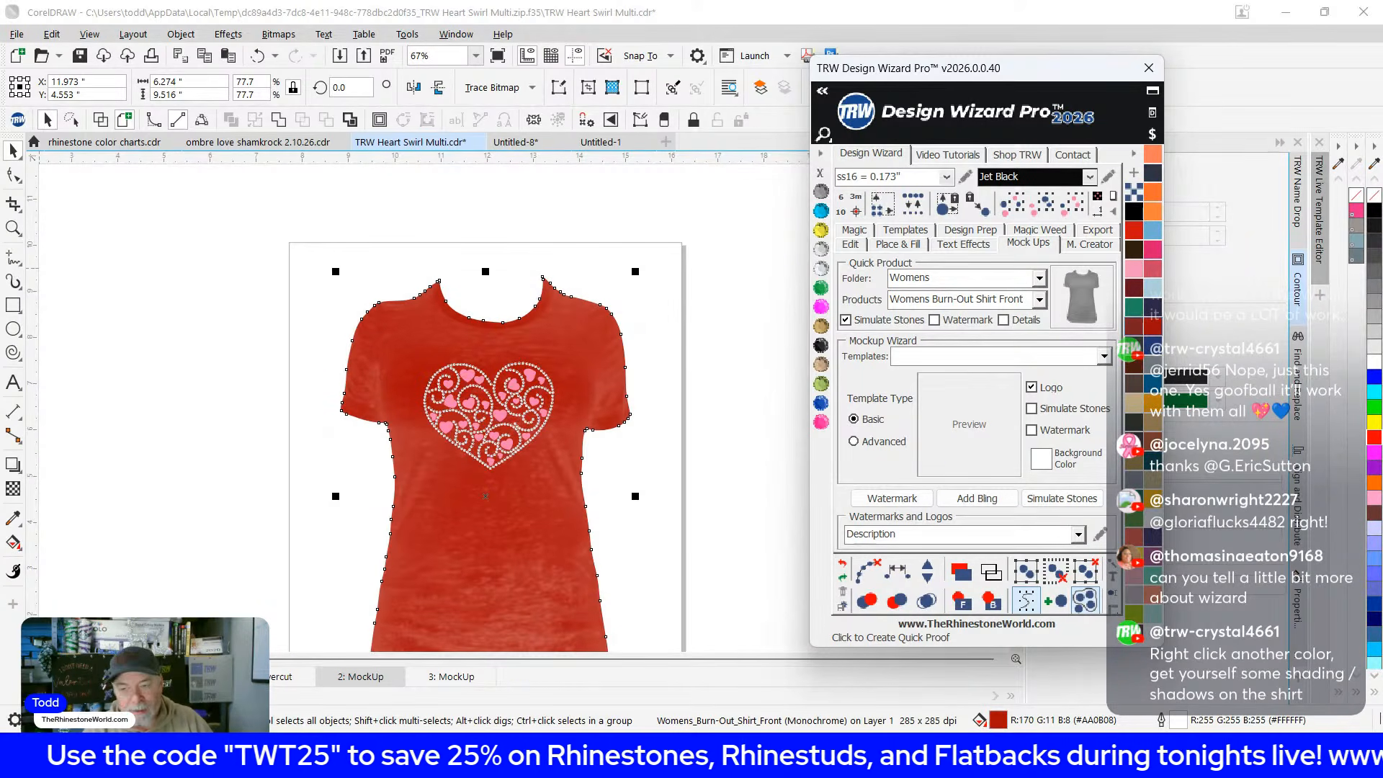
pyautogui.scroll(2, 367, 561)
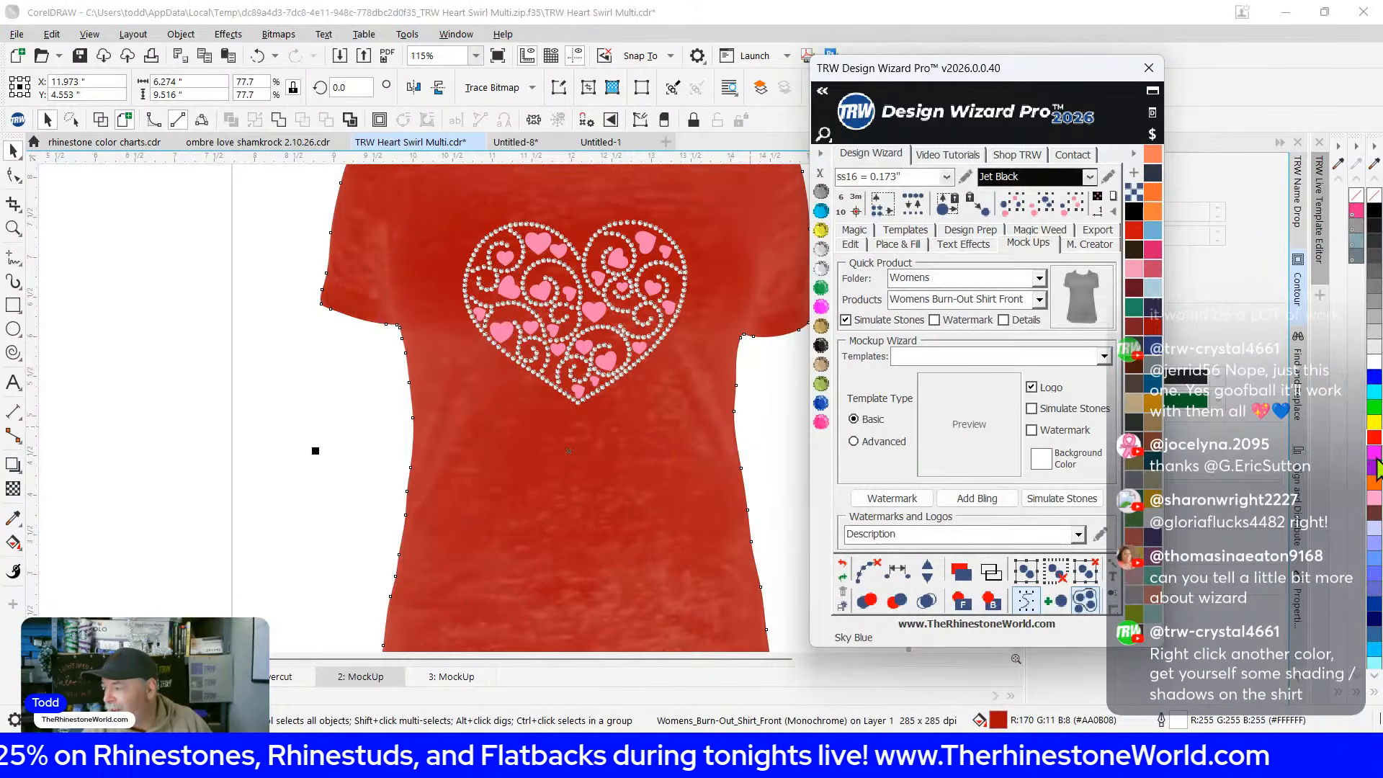
# Tint the red shirt texture with grey shading and cyan, then switch to Untitled-1
pyautogui.rightClick(1373, 454)
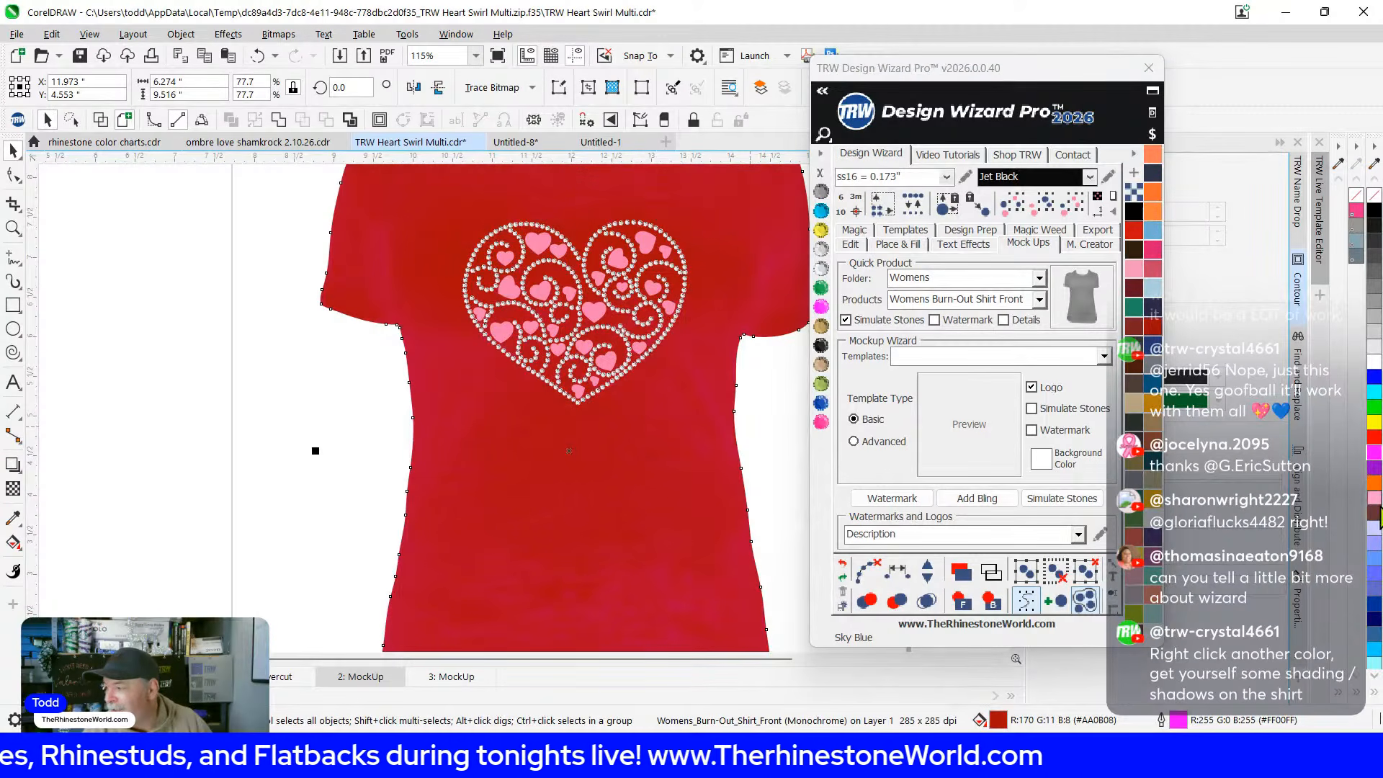
pyautogui.rightClick(1374, 481)
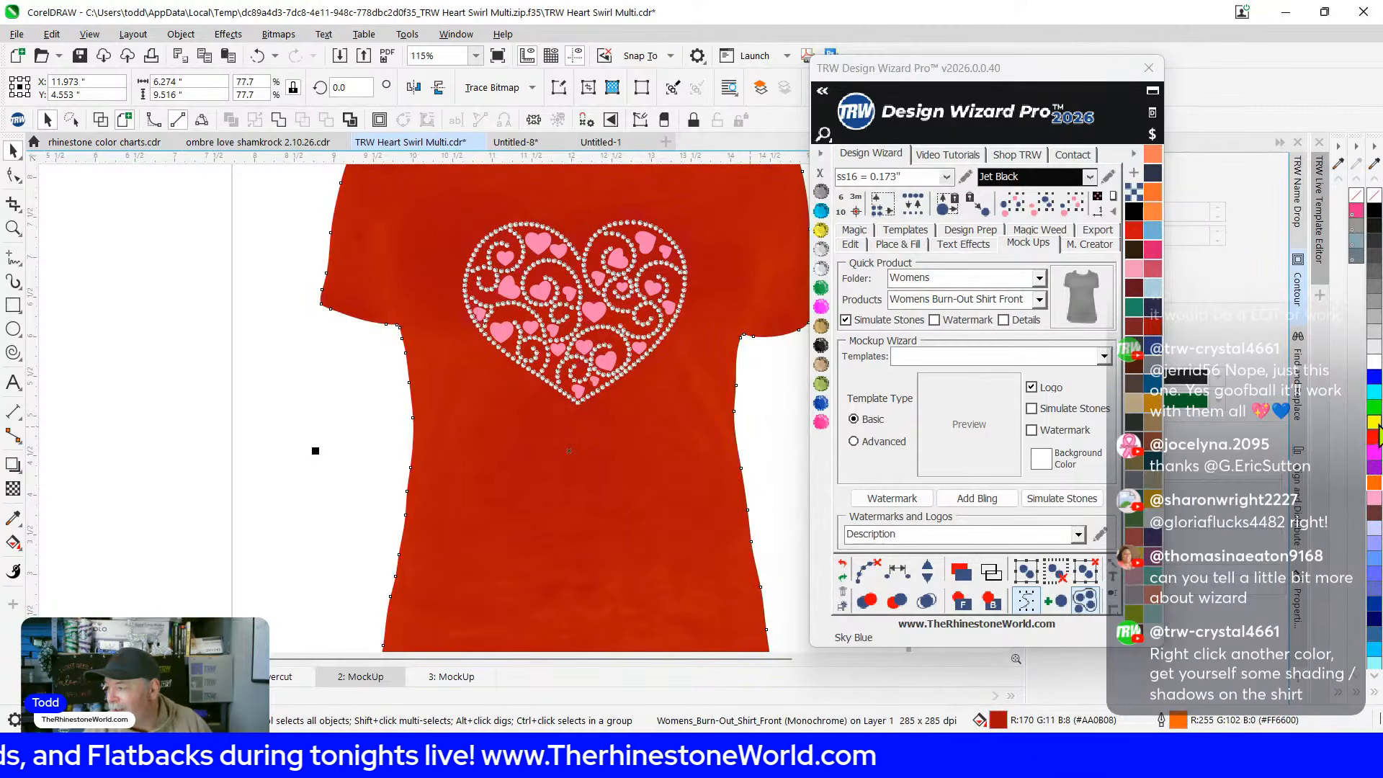
pyautogui.rightClick(1375, 360)
pyautogui.rightClick(1373, 207)
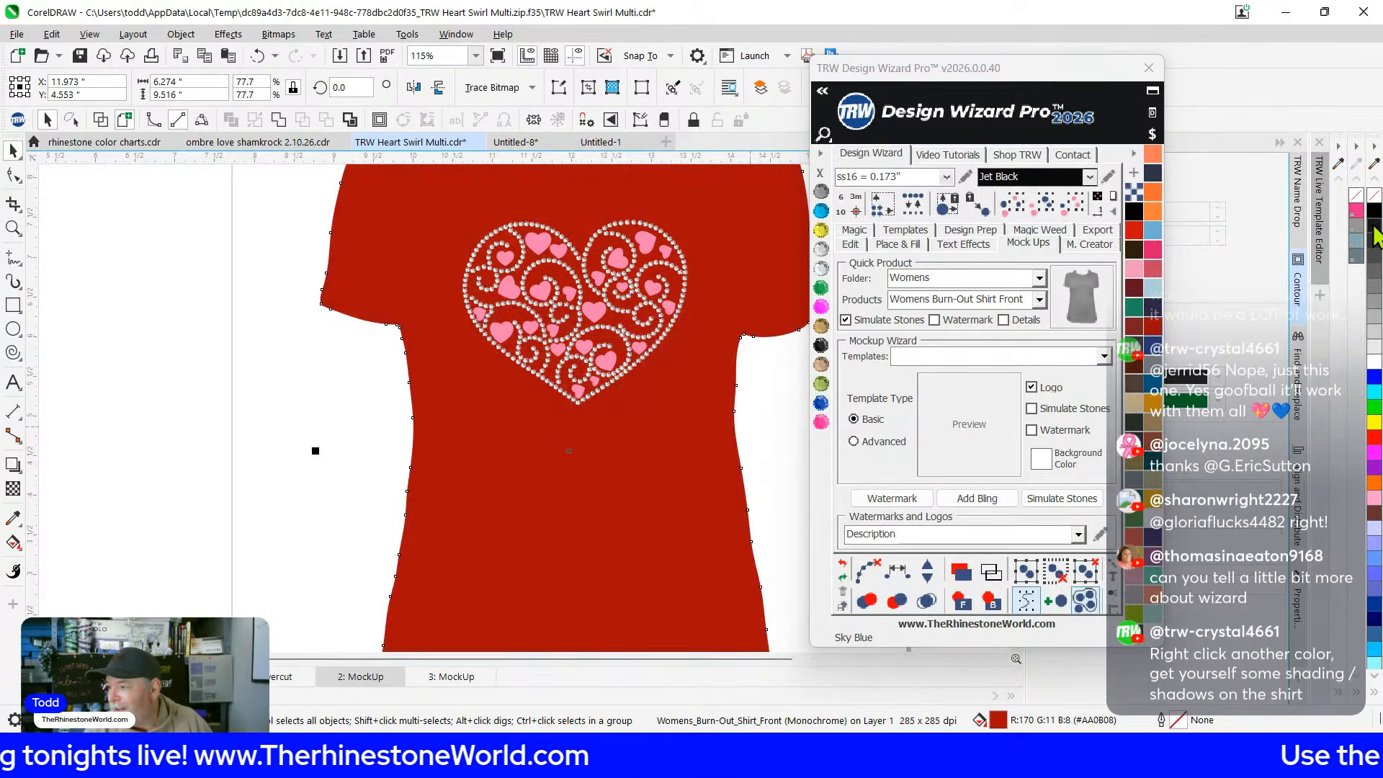
pyautogui.rightClick(1370, 214)
pyautogui.rightClick(1371, 227)
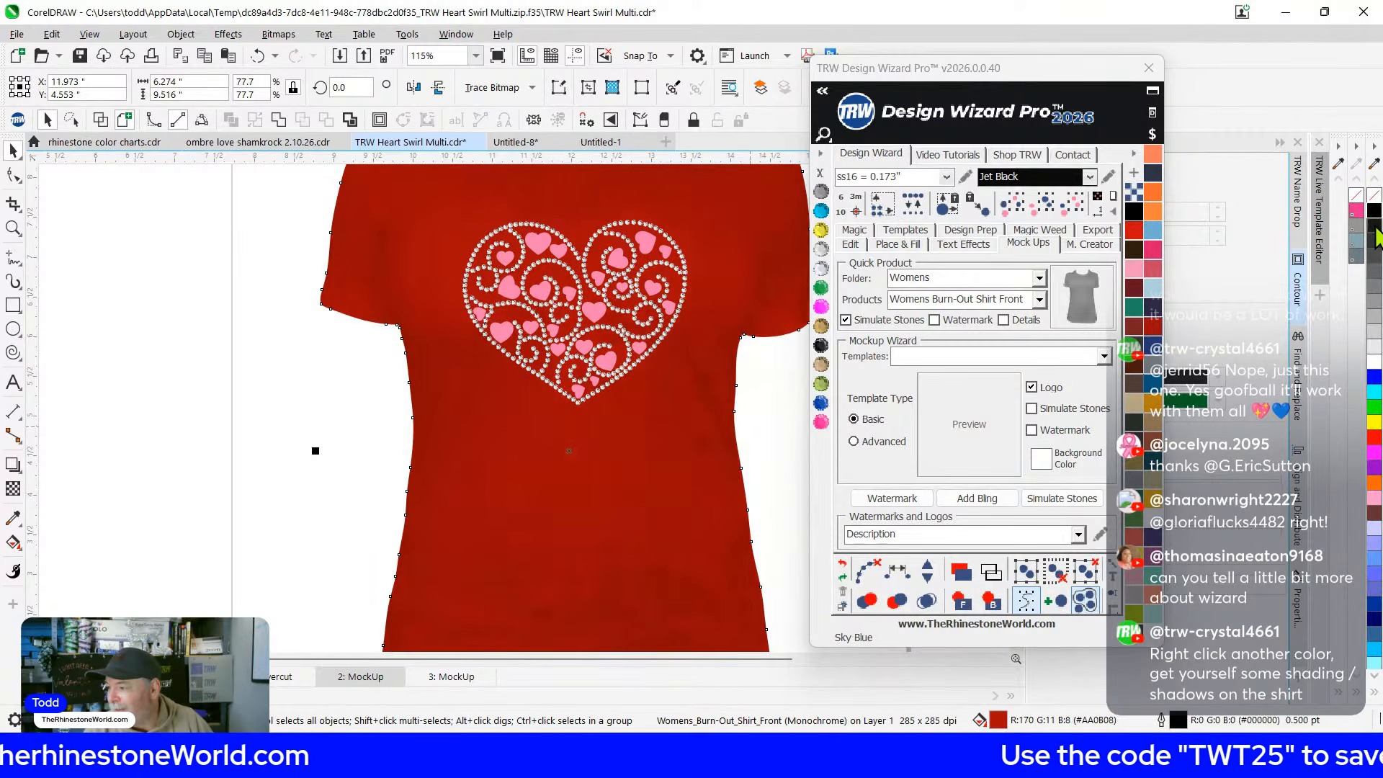
pyautogui.rightClick(1373, 358)
pyautogui.rightClick(1373, 392)
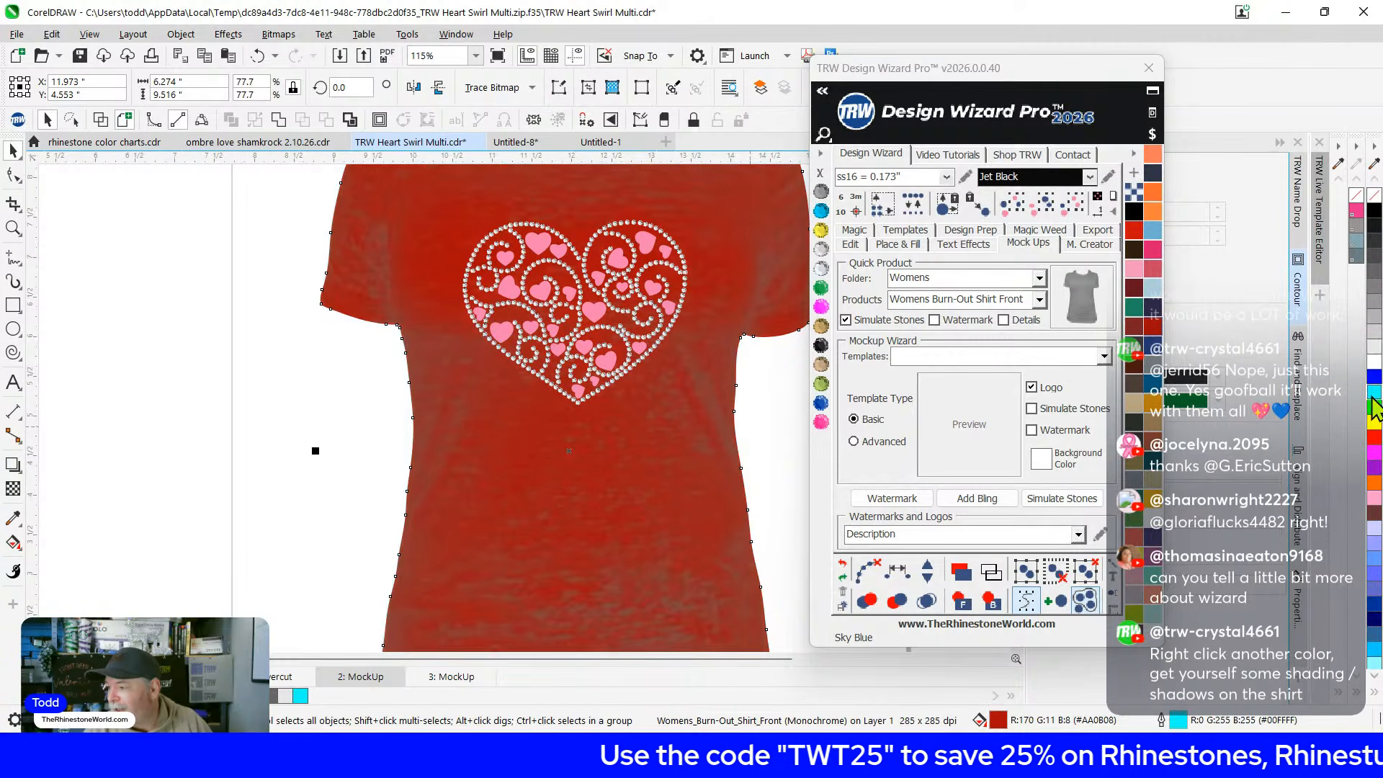
pyautogui.scroll(-1, 194, 515)
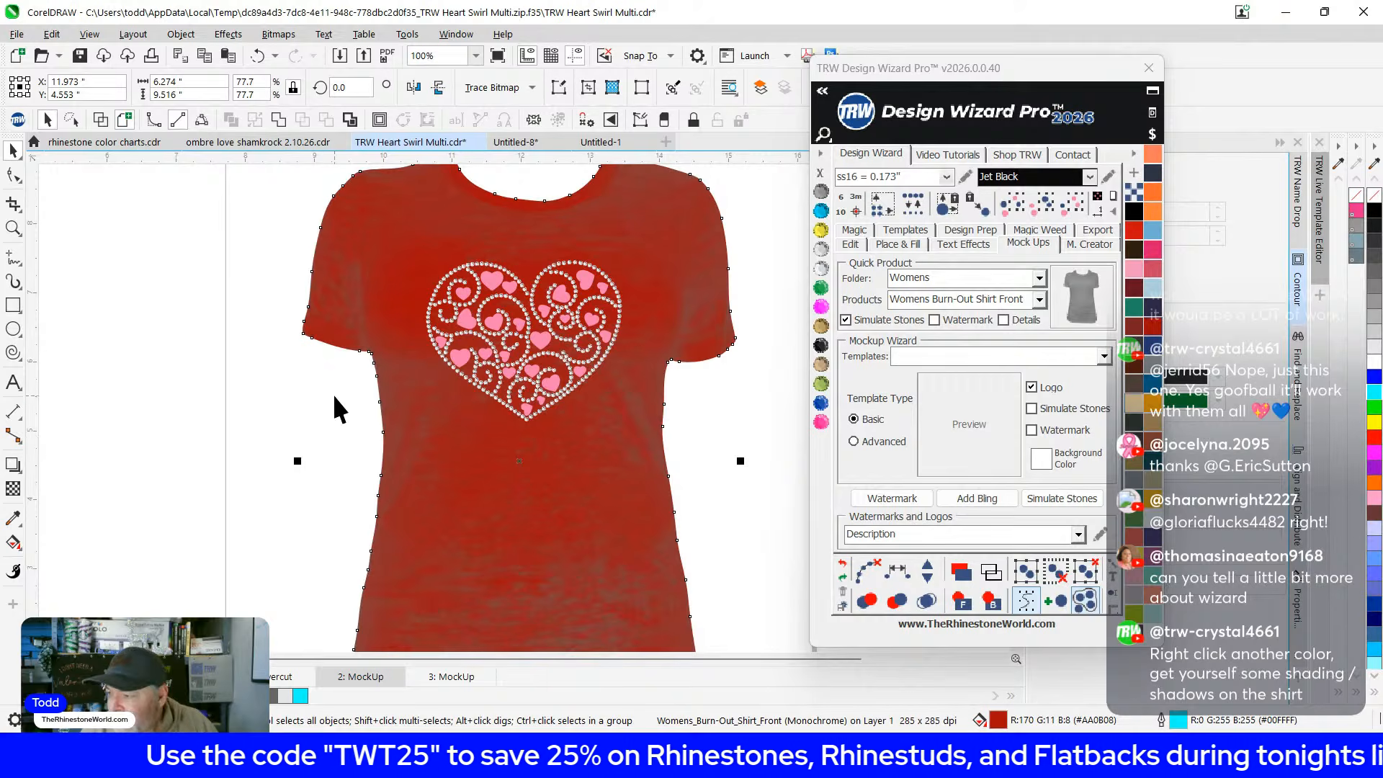
pyautogui.scroll(-1, 335, 399)
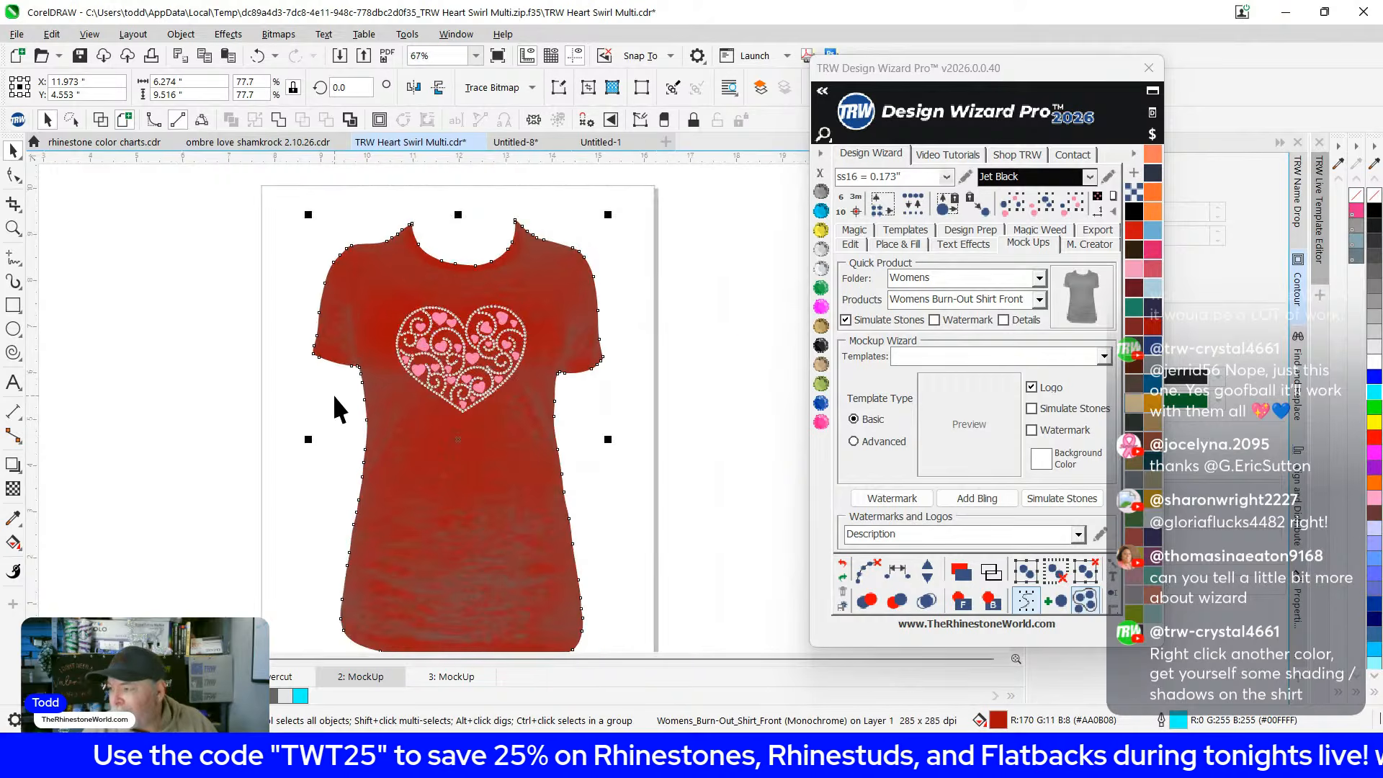
pyautogui.click(604, 144)
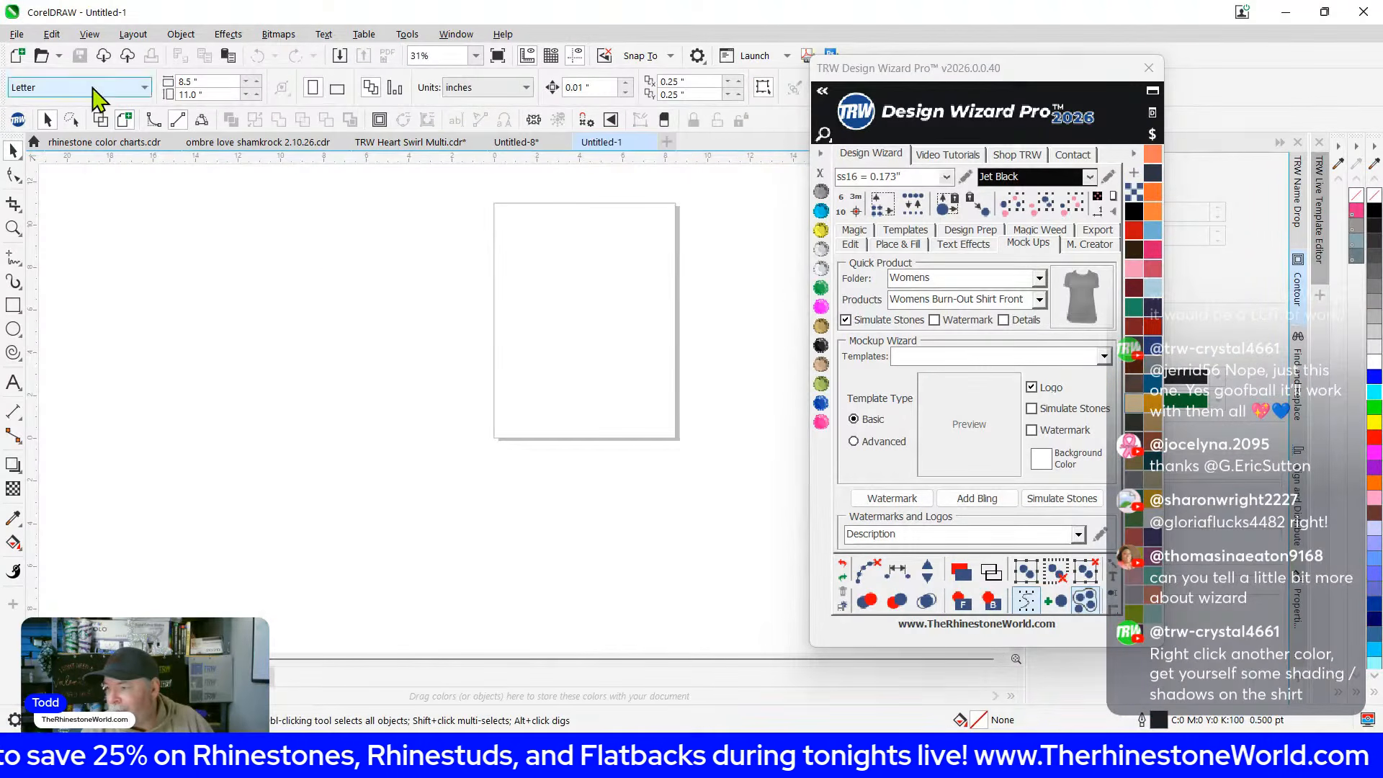
# Import the yellow heart previews onto Untitled-1, sized 7.97 x 7.28 and 7.66 x 7.00 inches
pyautogui.click(16, 34)
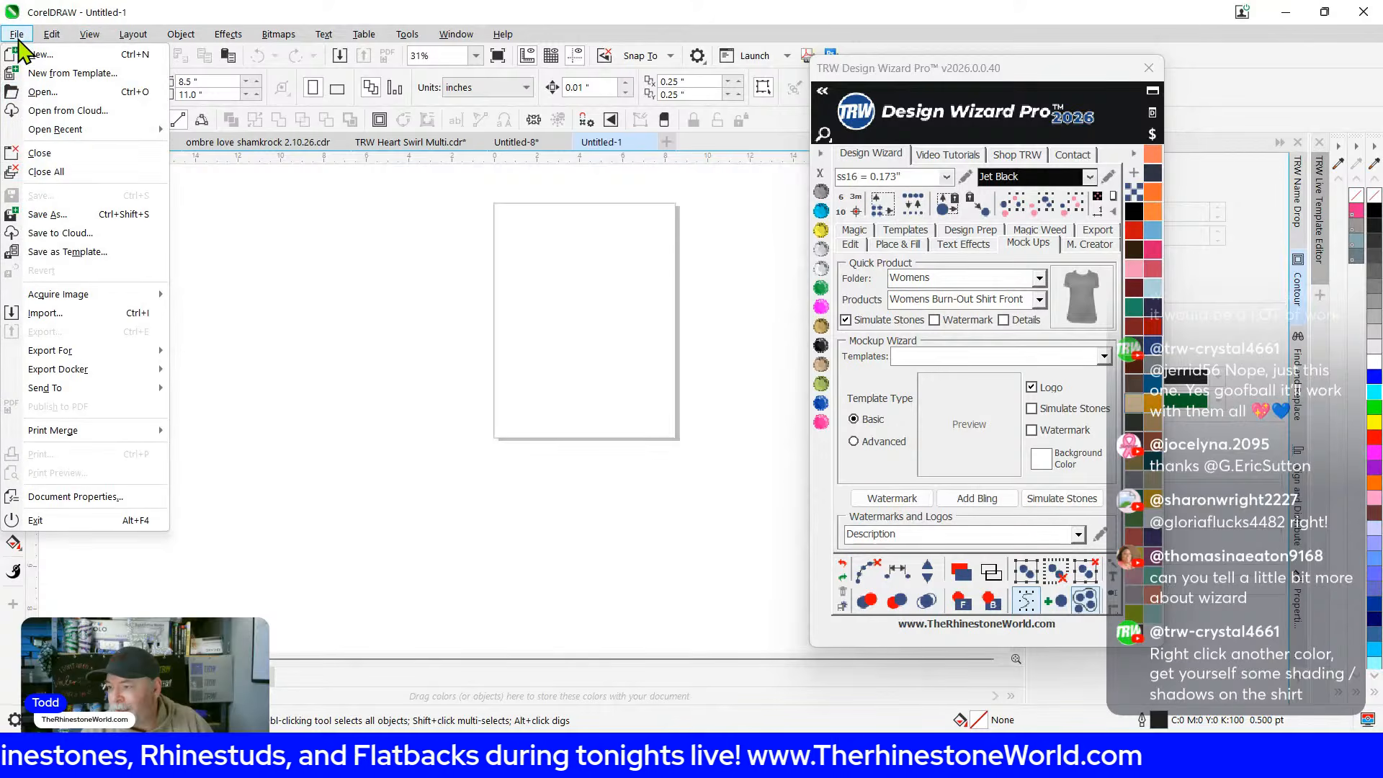
pyautogui.click(51, 314)
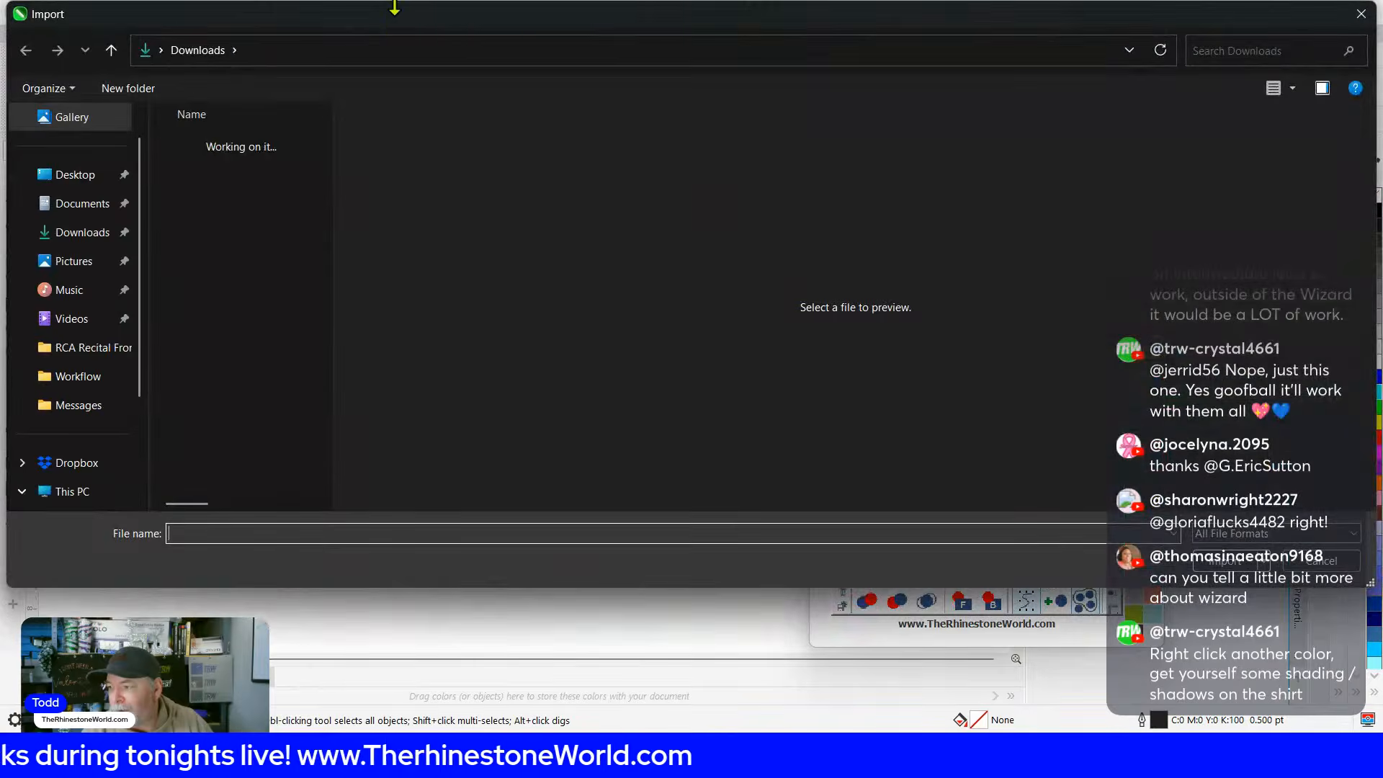
pyautogui.moveTo(402, 13); pyautogui.dragTo(0, 66)
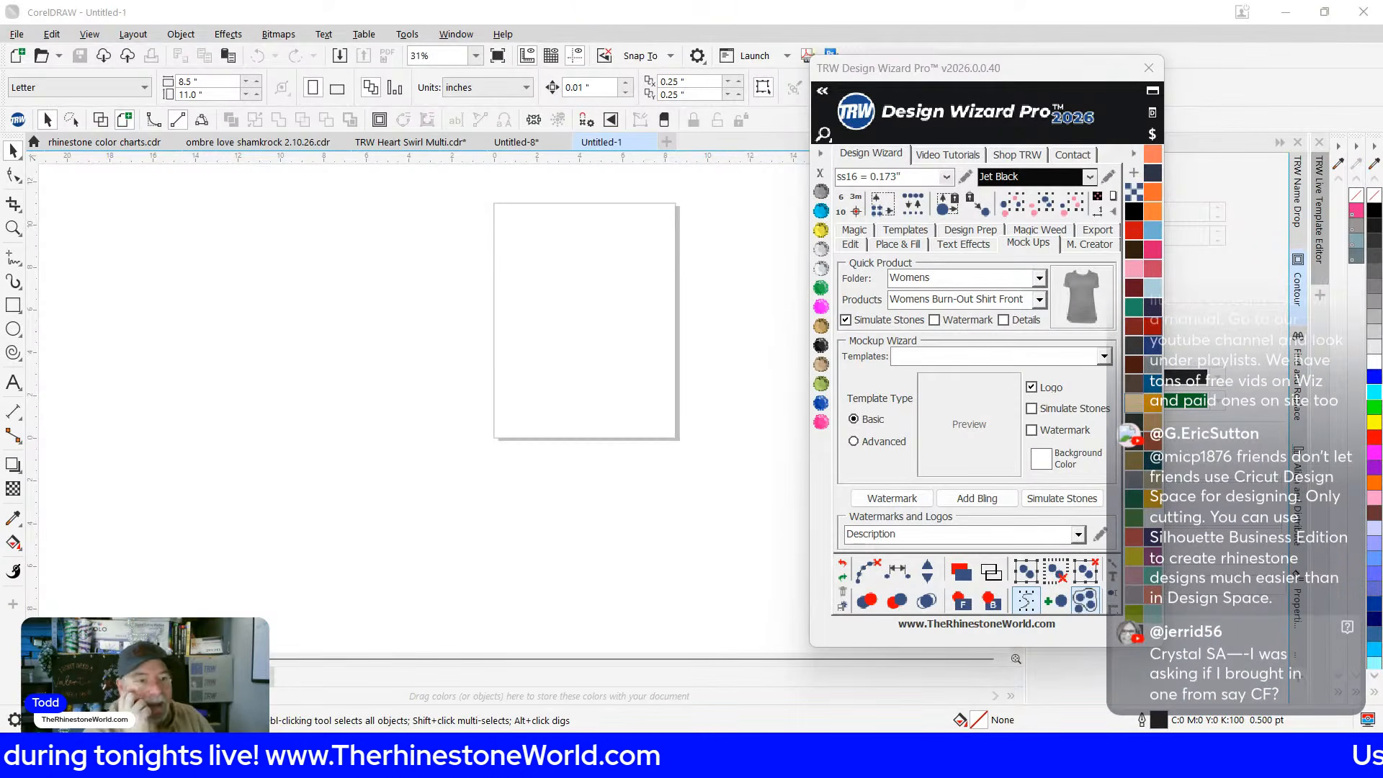
pyautogui.click(252, 308)
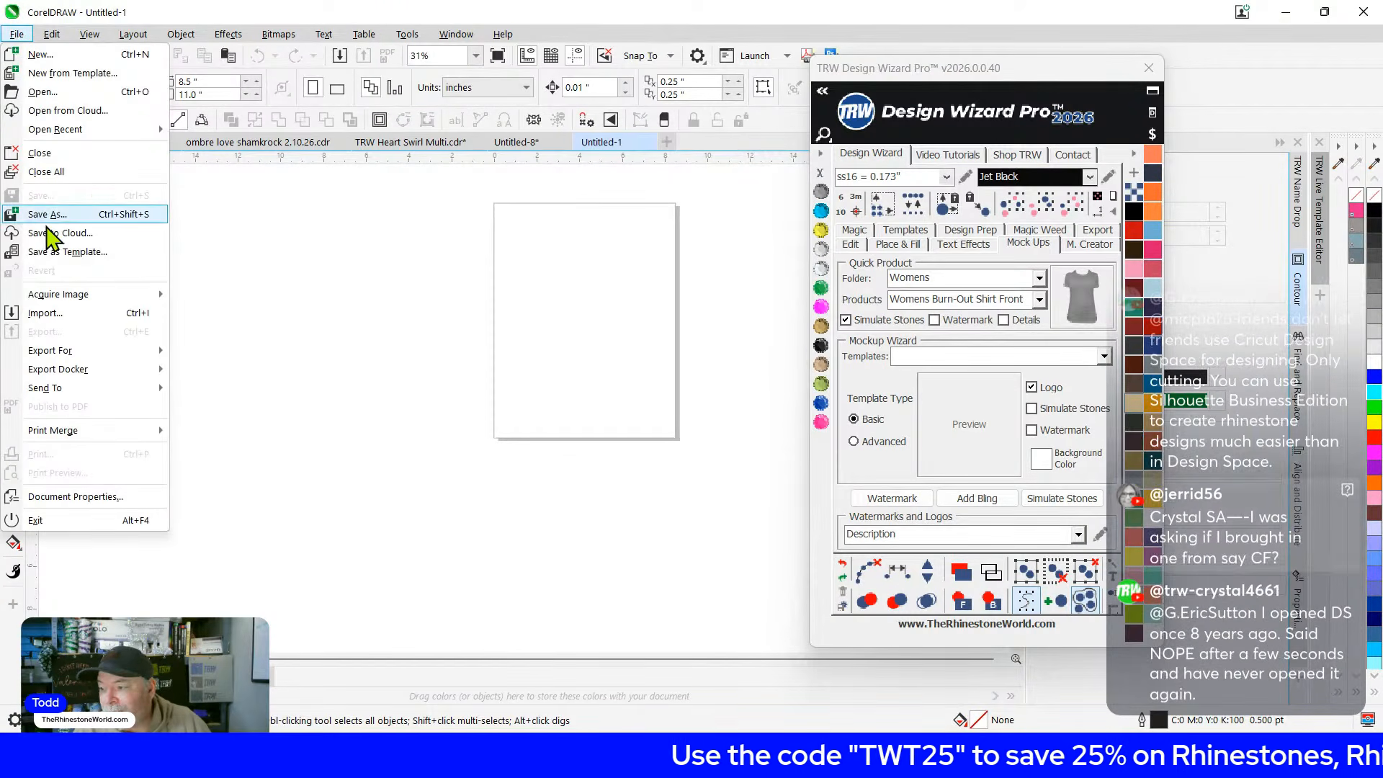
pyautogui.click(63, 314)
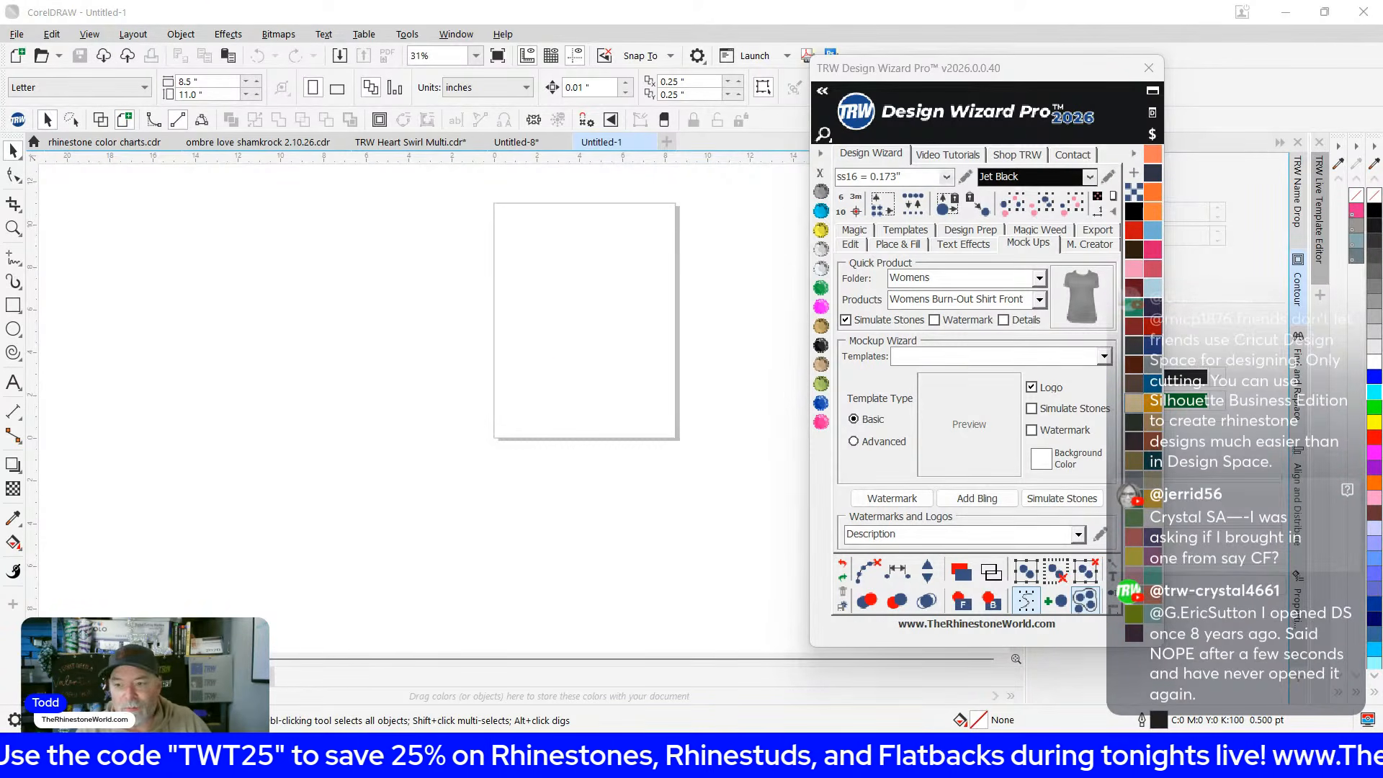
pyautogui.click(503, 200)
# Import TRW Hearts Multi Dec.svg and place its rhinestone outline beside the yellow previews
pyautogui.scroll(3, 484, 212)
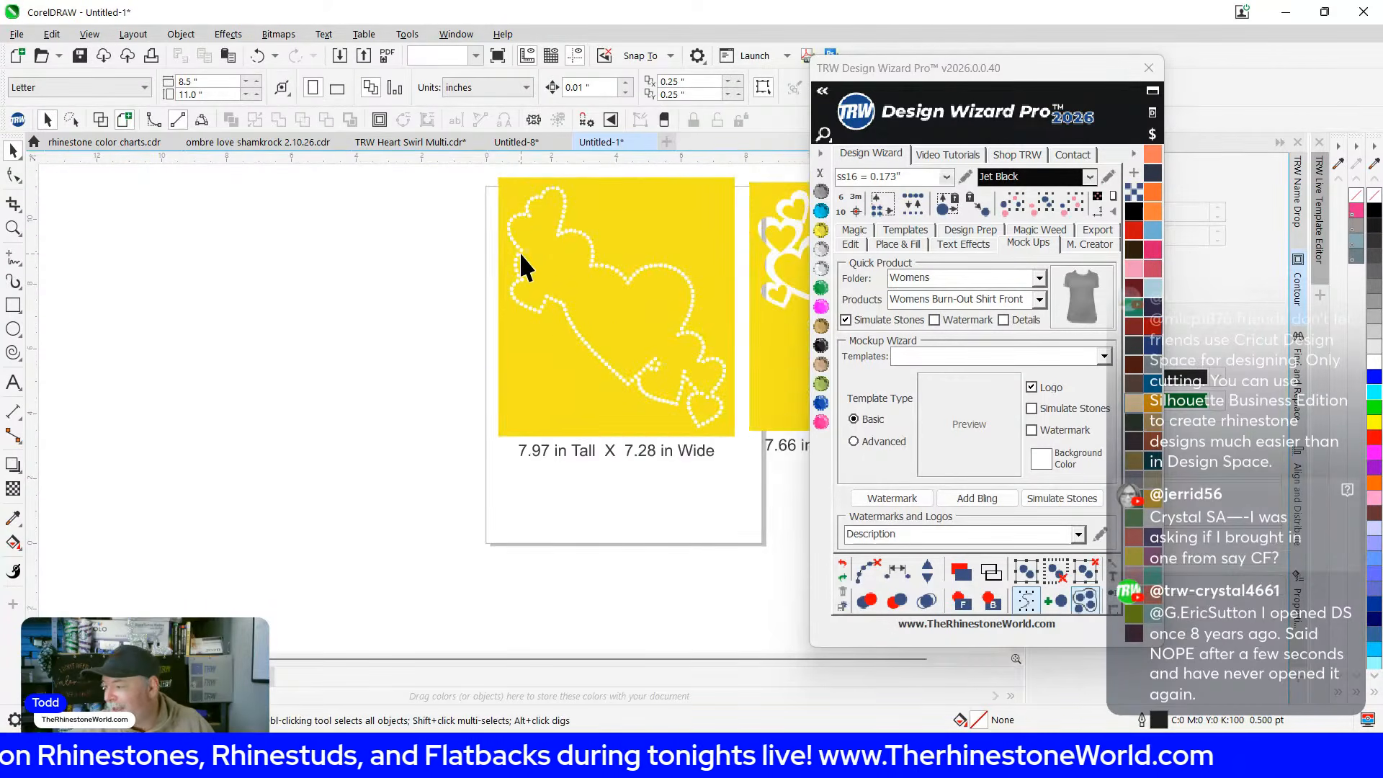
pyautogui.click(520, 252)
pyautogui.scroll(-5, 520, 252)
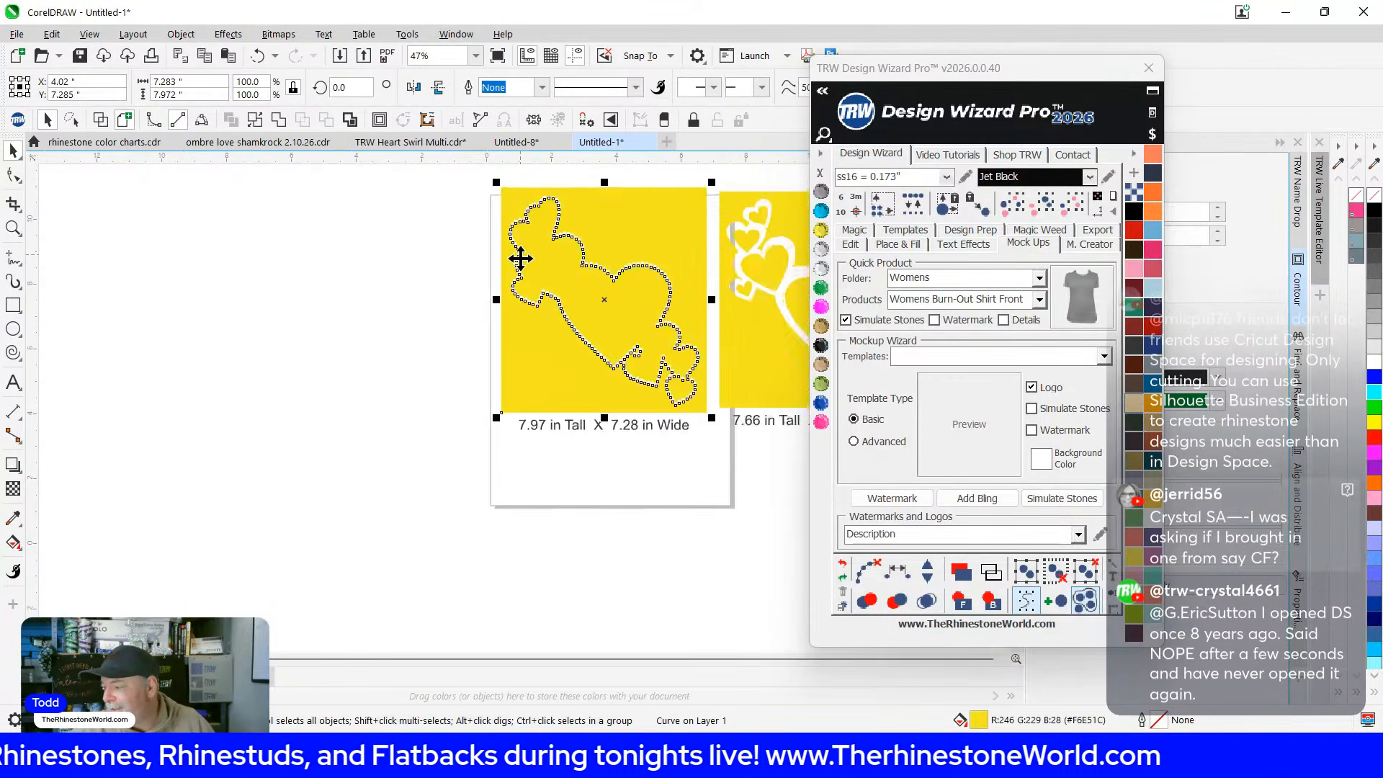
pyautogui.click(402, 245)
pyautogui.click(16, 34)
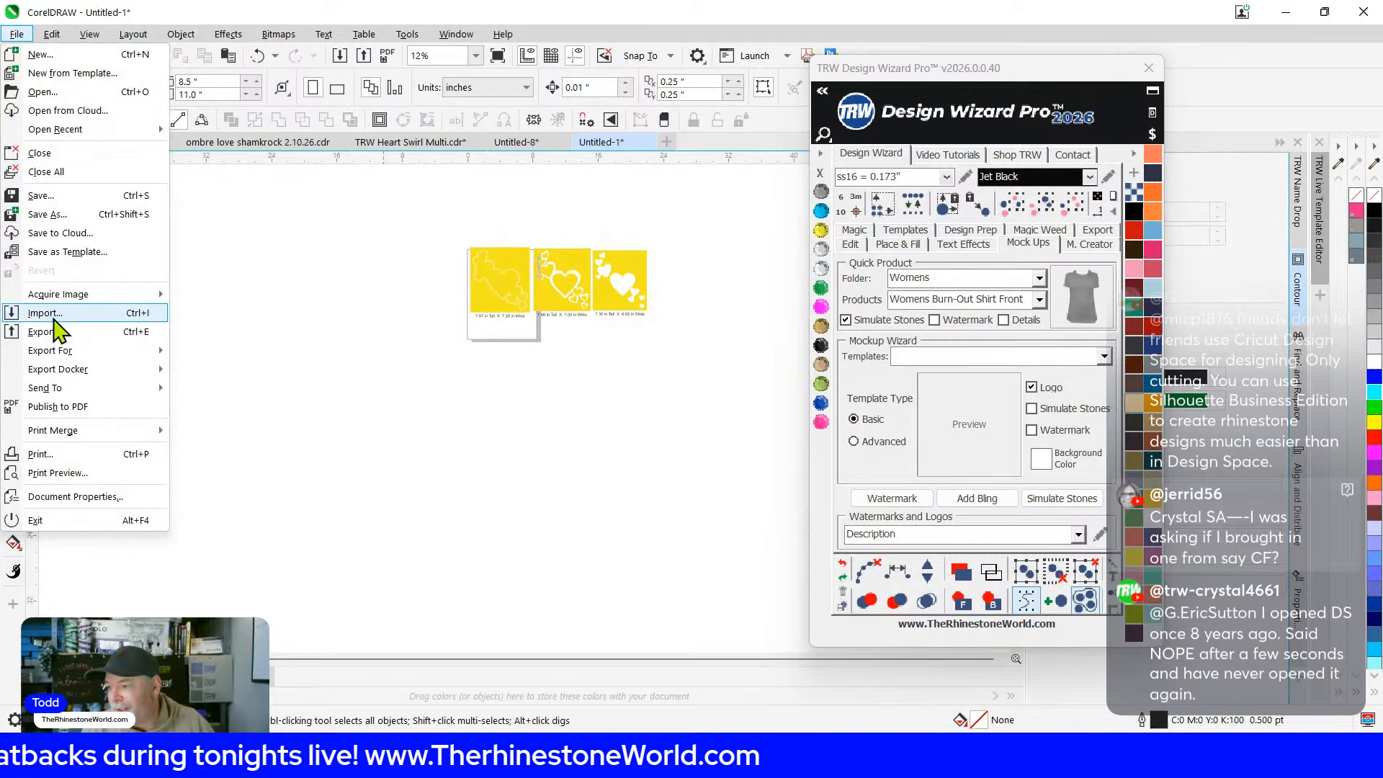
pyautogui.click(51, 315)
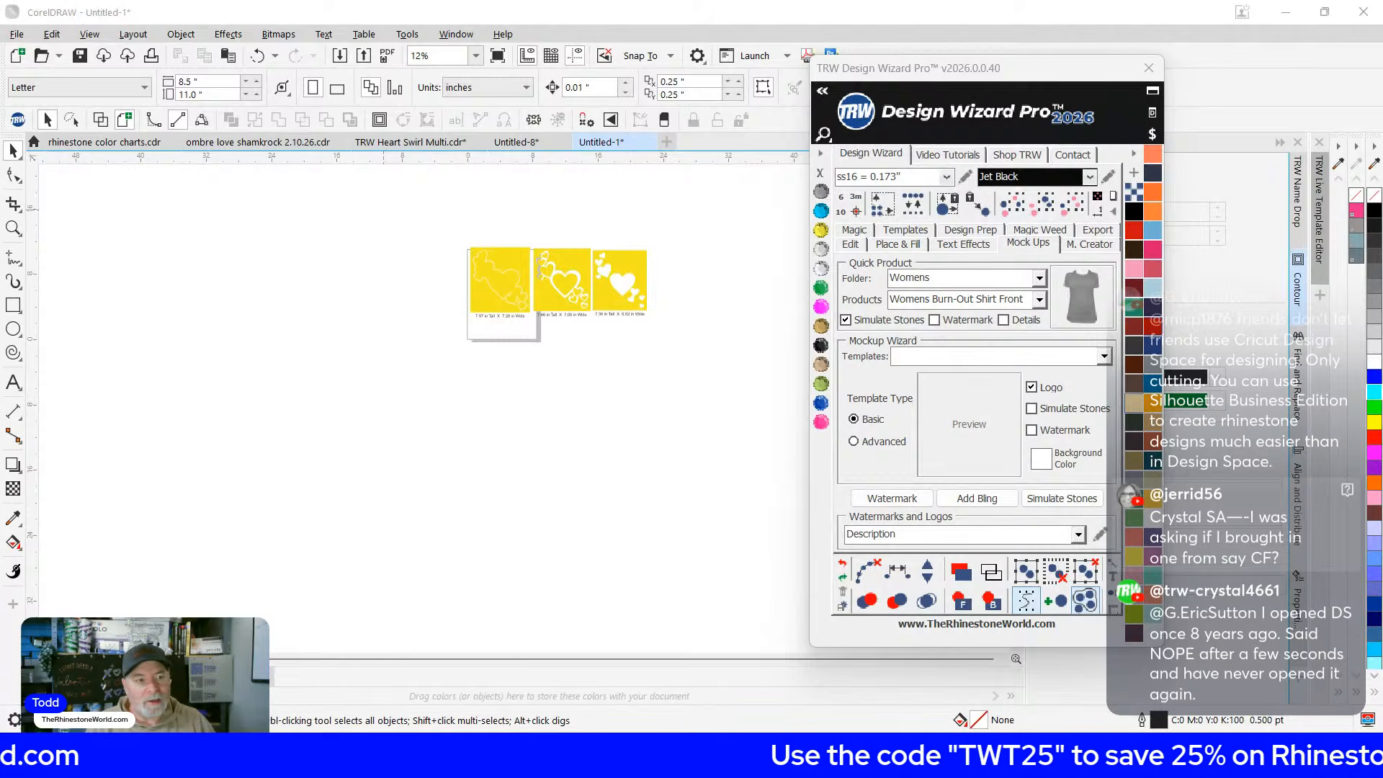
pyautogui.click(469, 326)
pyautogui.scroll(5, 504, 337)
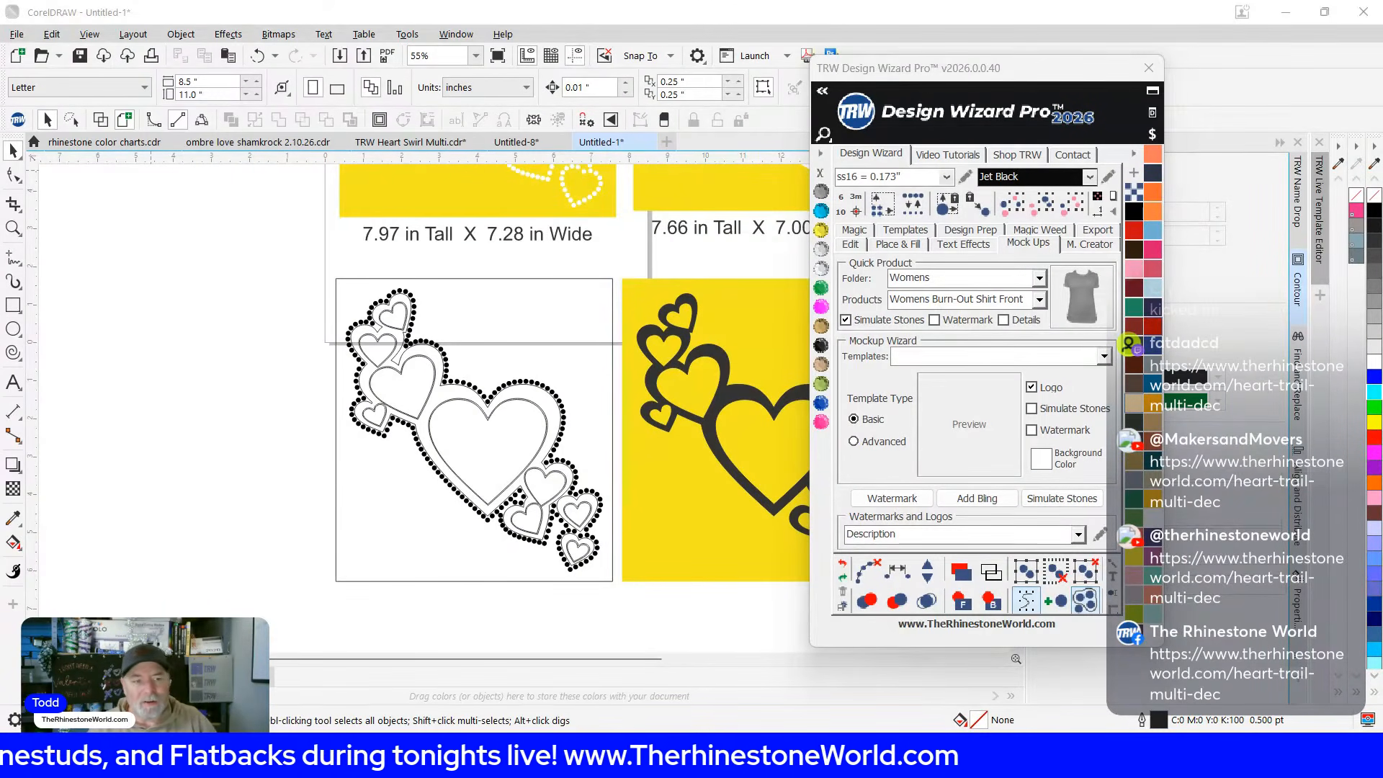
# Paste a screen-captured pink-heart reference image and move it left of the design
pyautogui.press('super+shift+s')
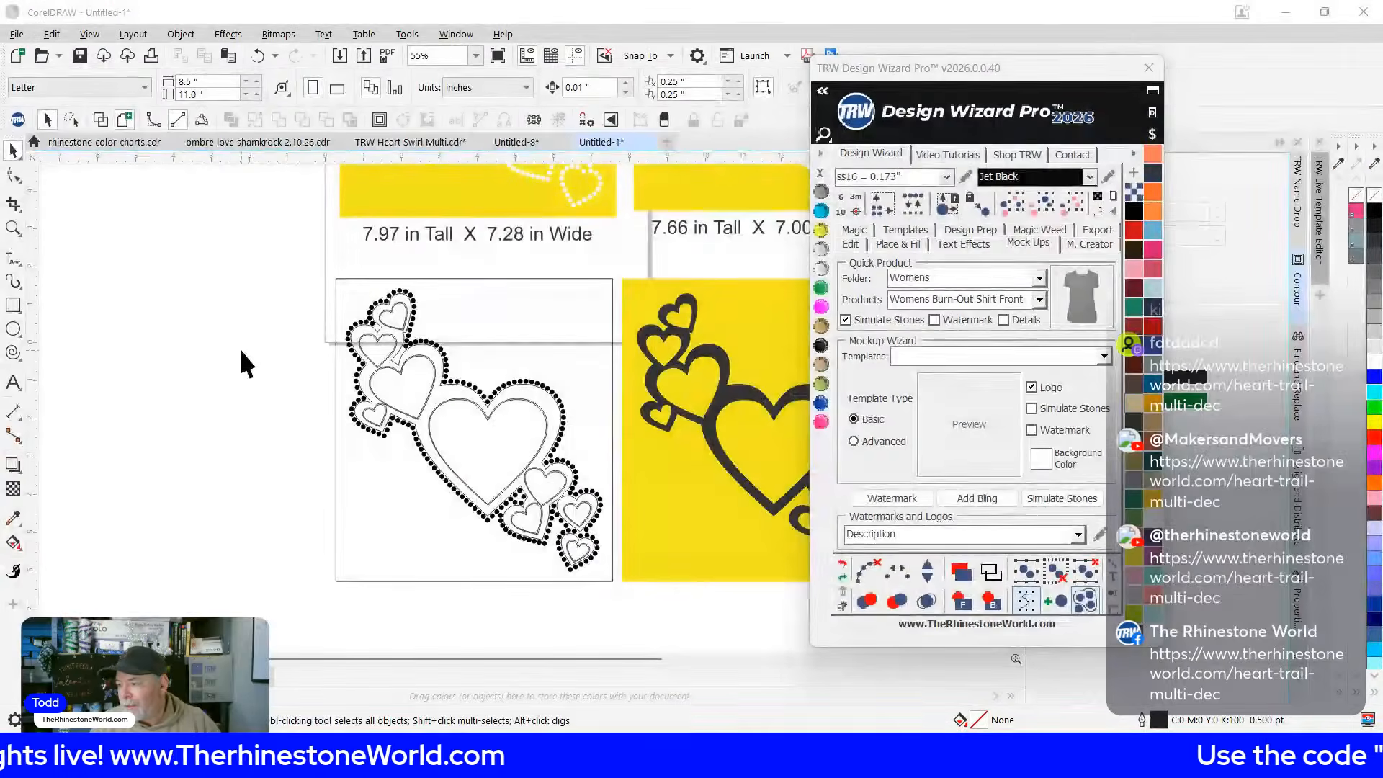
pyautogui.hotkey('ctrl', 'v')
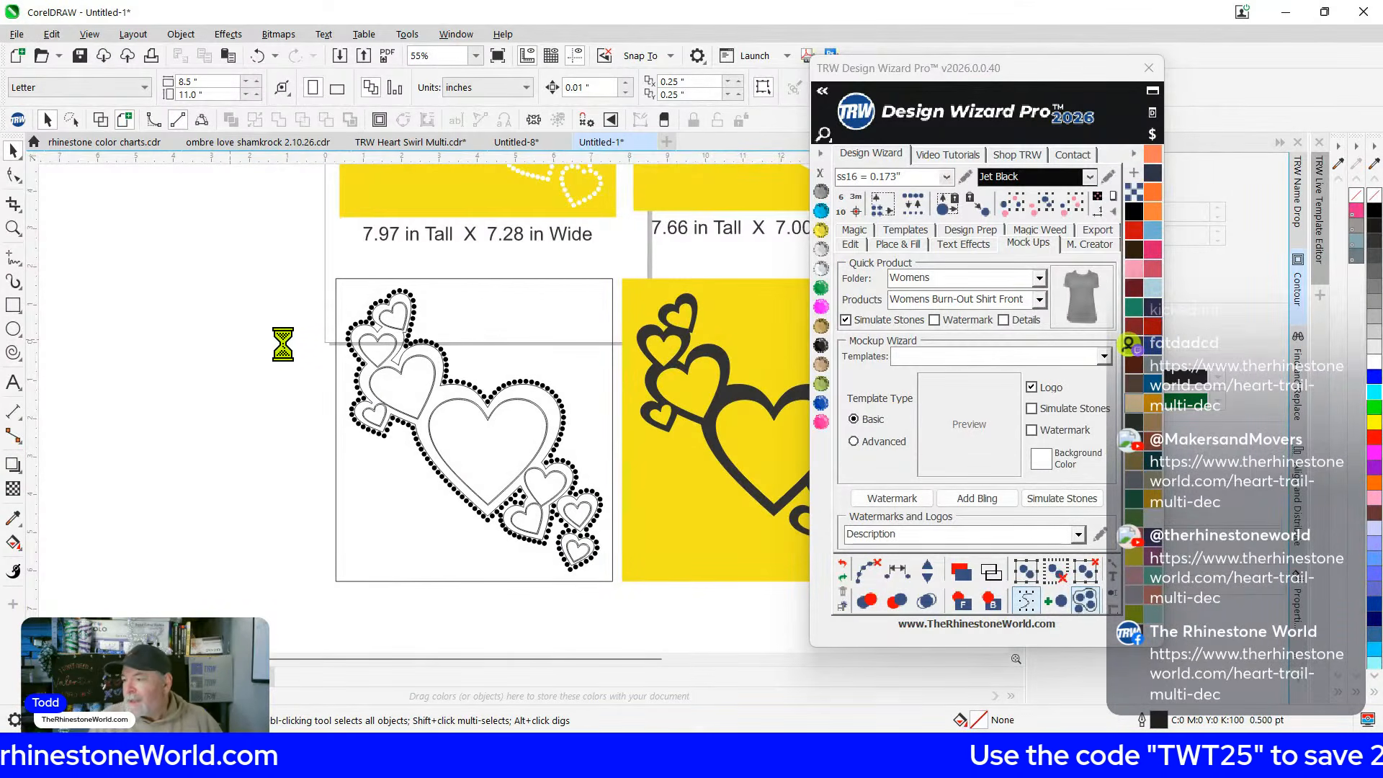
pyautogui.scroll(-2, 549, 555)
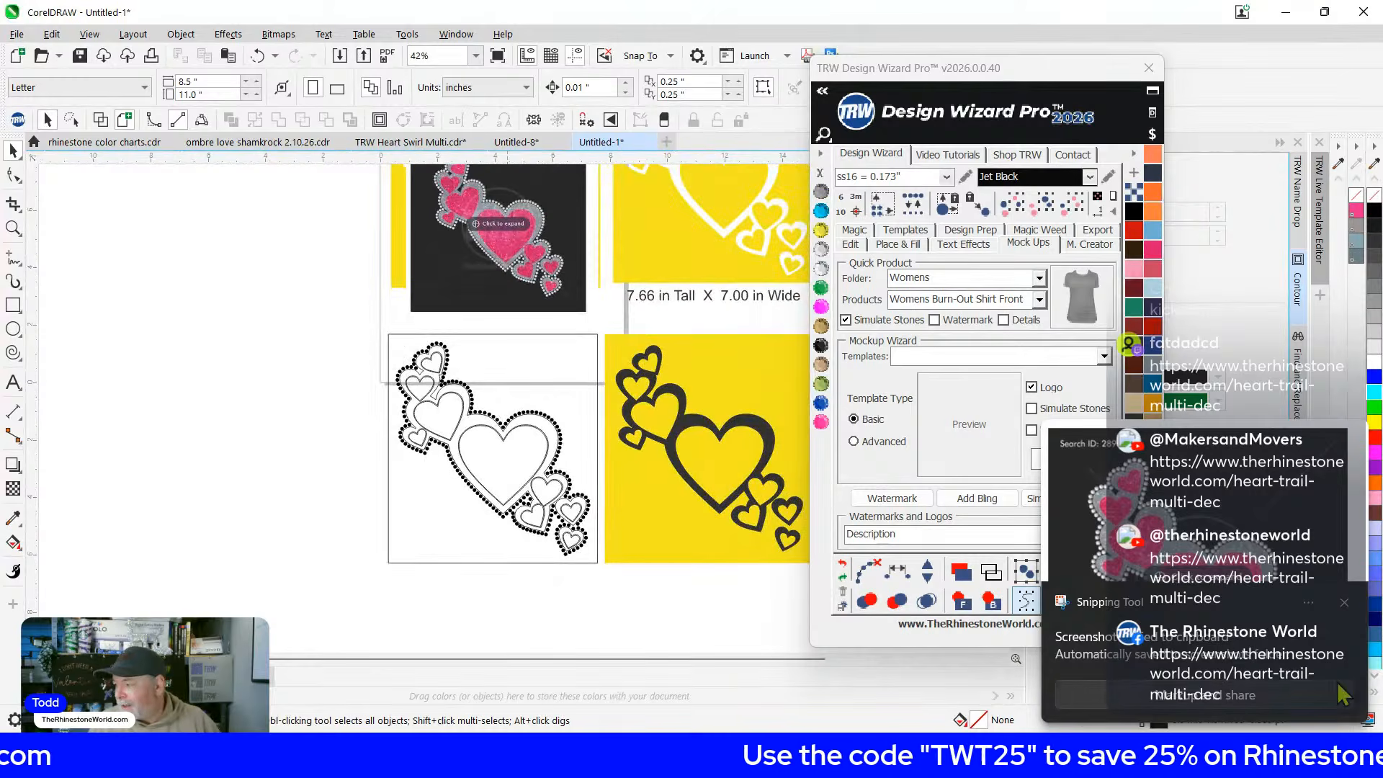
pyautogui.moveTo(495, 263); pyautogui.dragTo(251, 476)
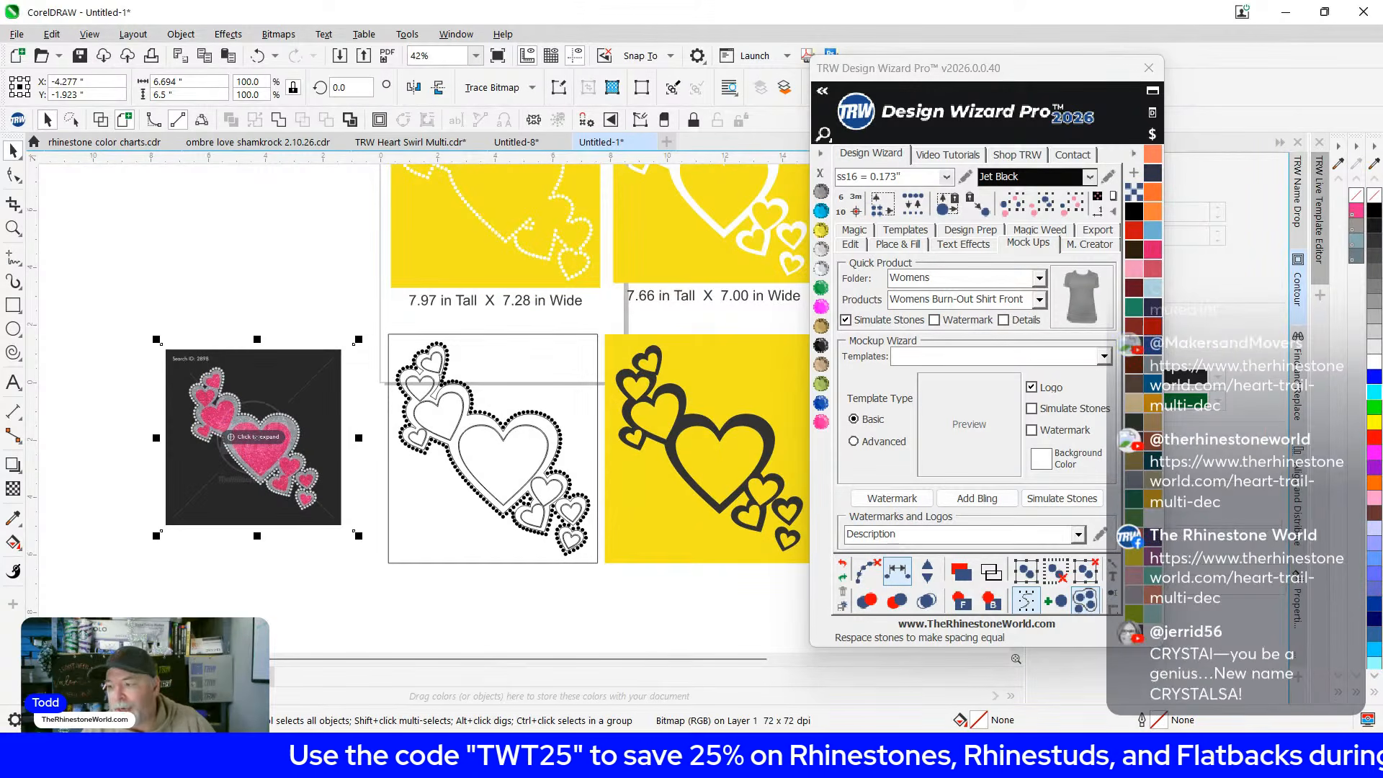
pyautogui.scroll(5, 148, 459)
pyautogui.scroll(5, 404, 400)
pyautogui.scroll(-3, 387, 365)
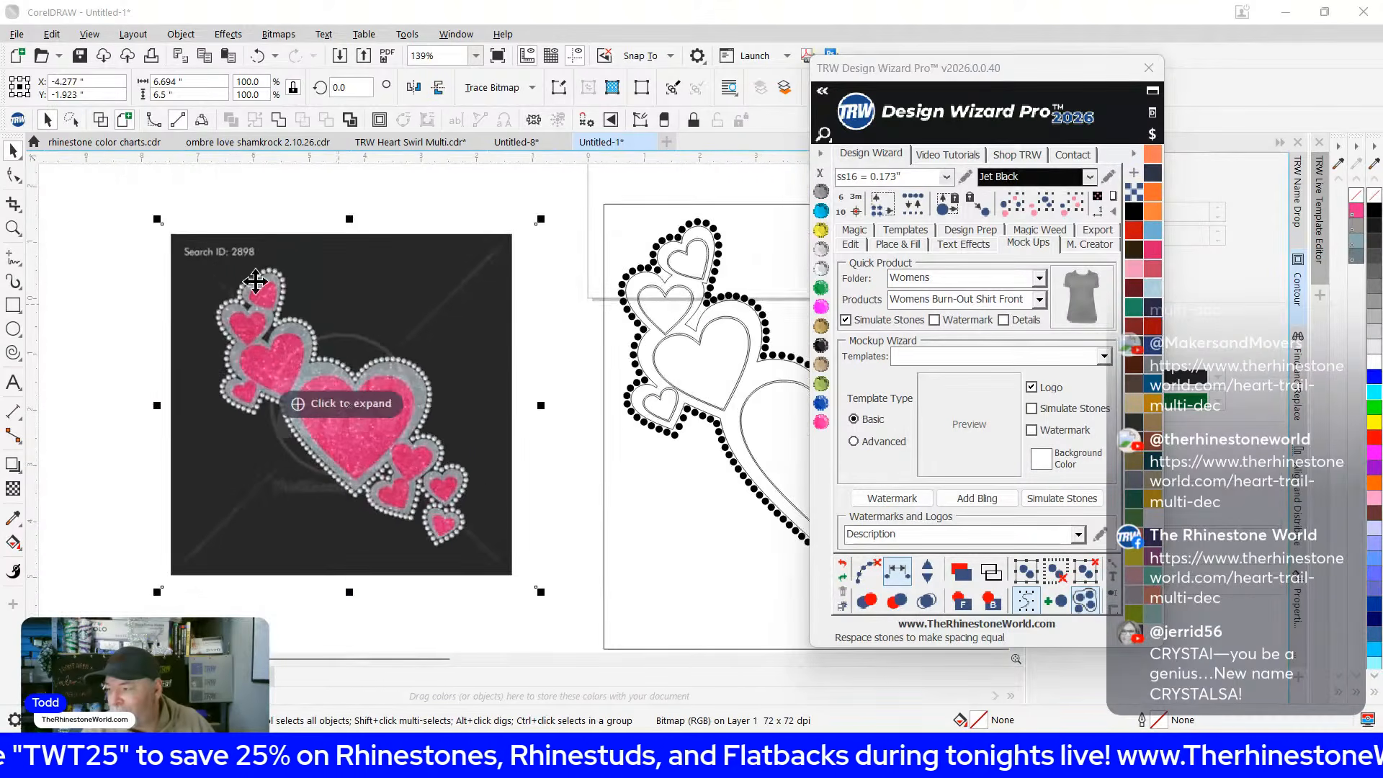
pyautogui.moveTo(611, 373); pyautogui.dragTo(416, 369)
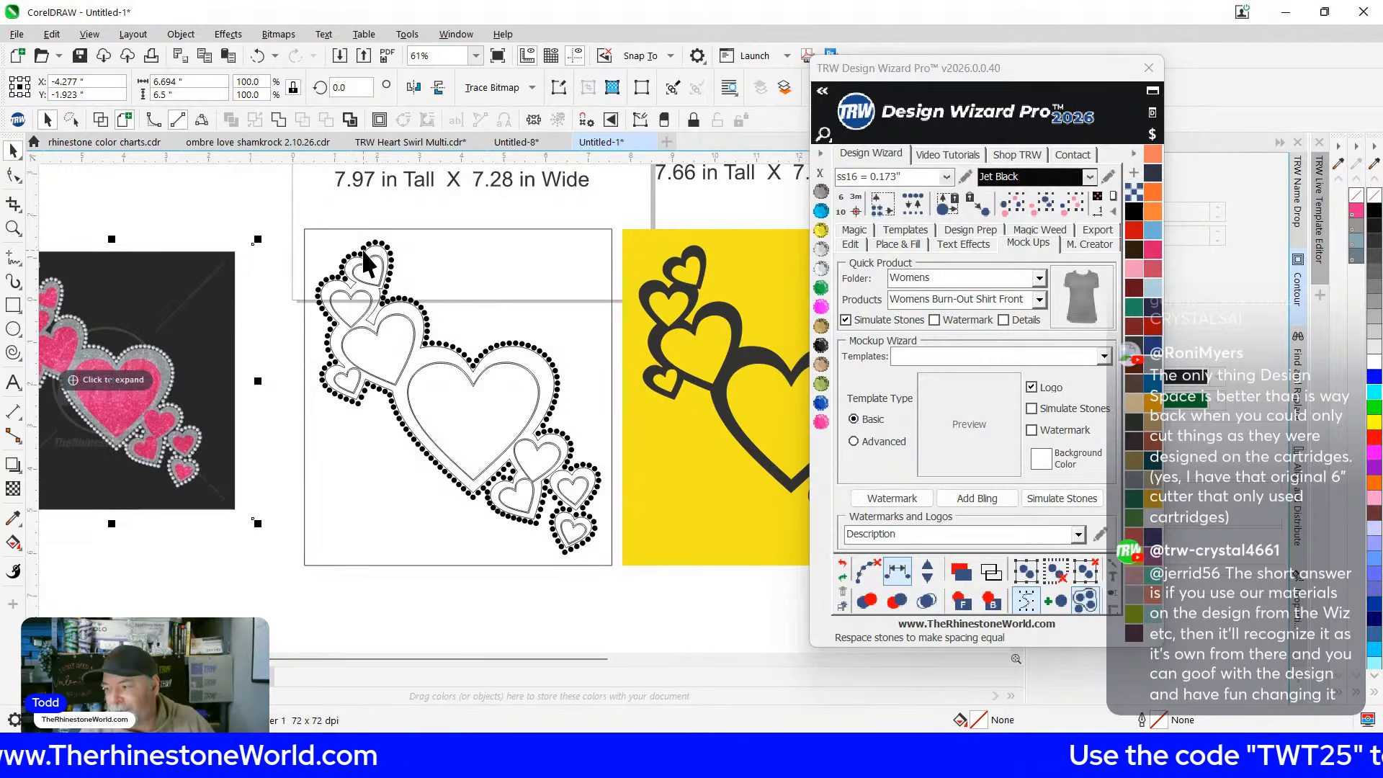
pyautogui.scroll(1, 363, 250)
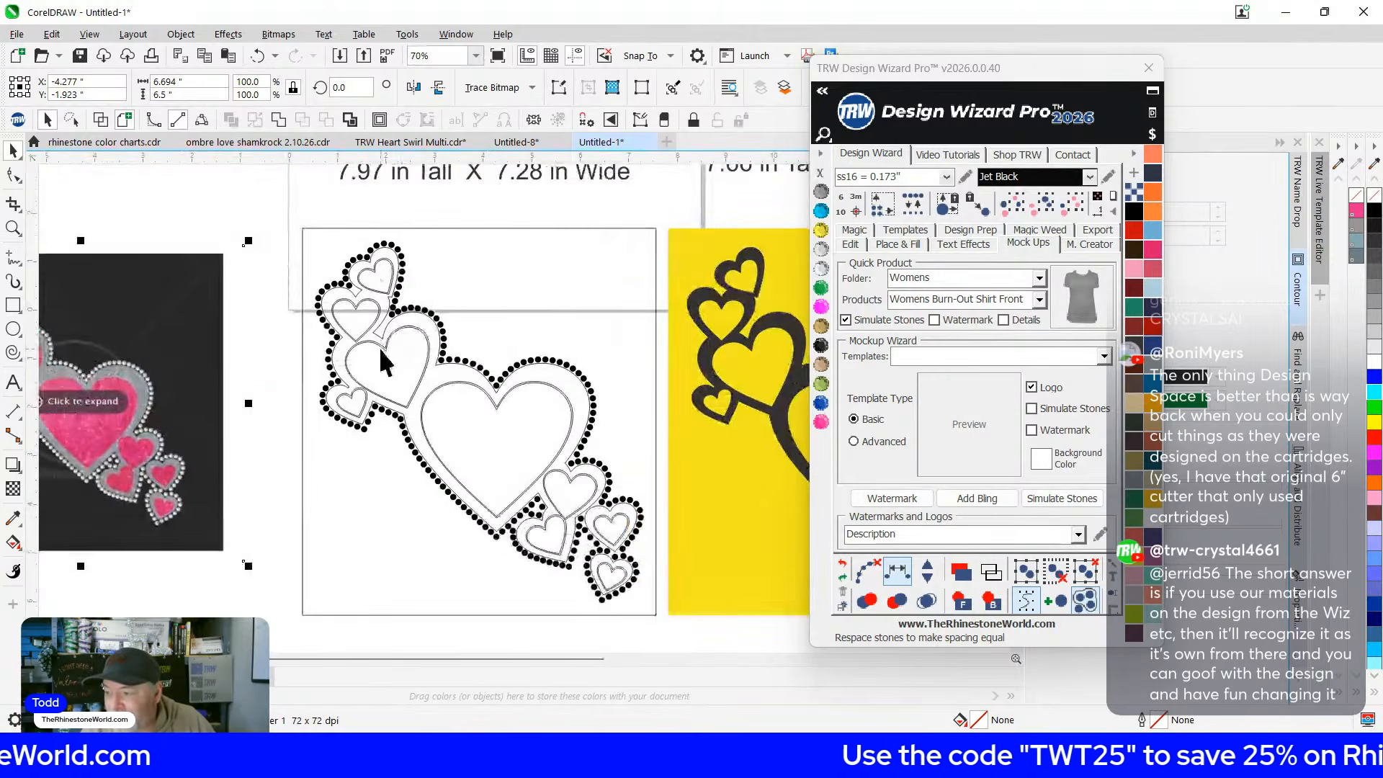
pyautogui.moveTo(379, 347); pyautogui.dragTo(599, 344)
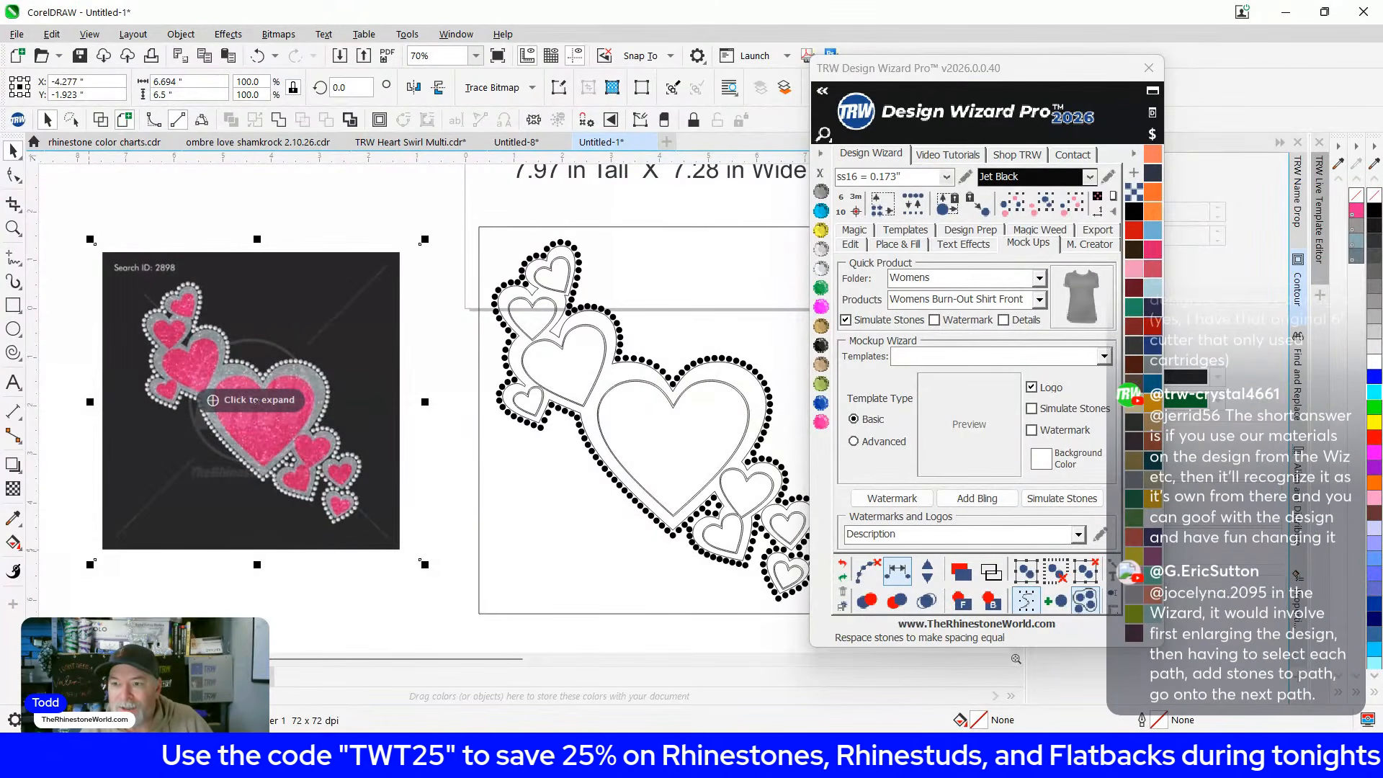
# Delete the frame rectangle surrounding the hearts design
pyautogui.click(474, 236)
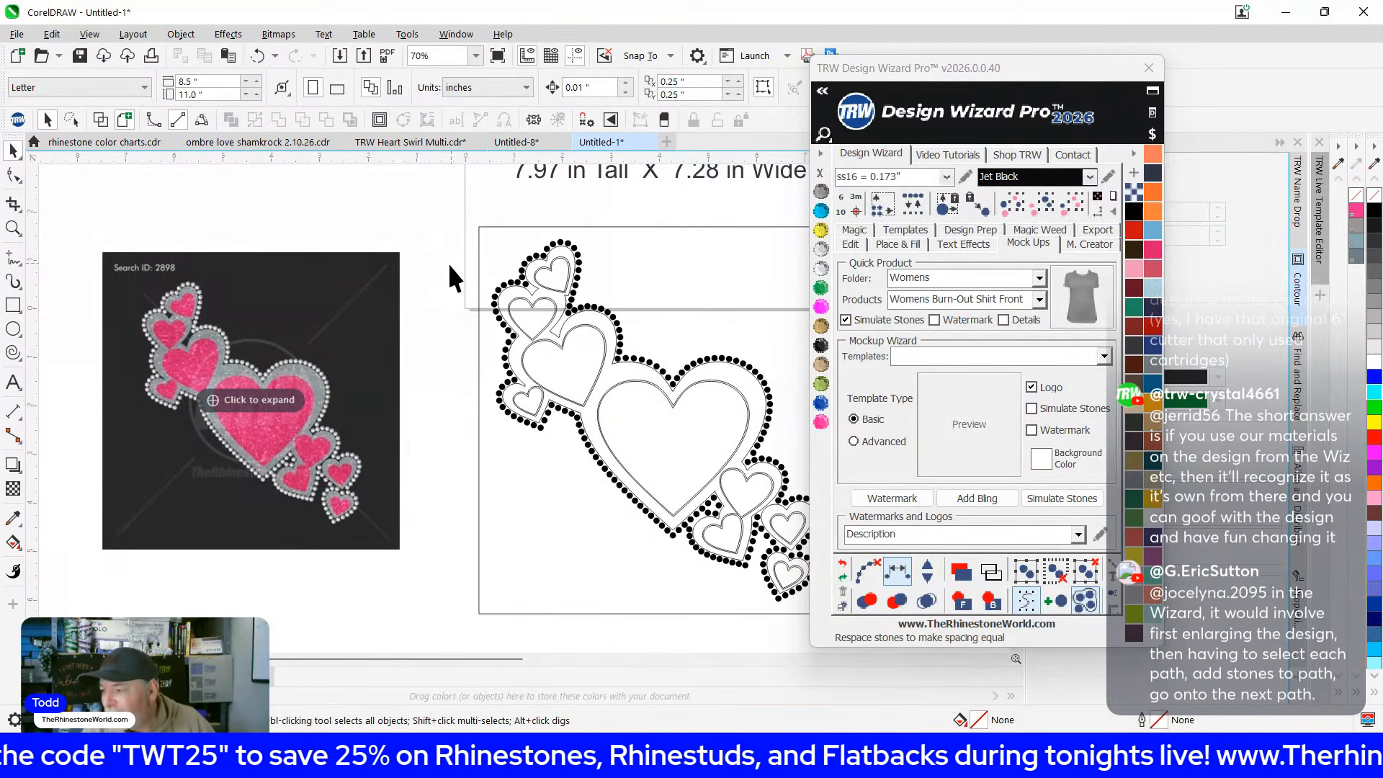
pyautogui.scroll(-2, 508, 504)
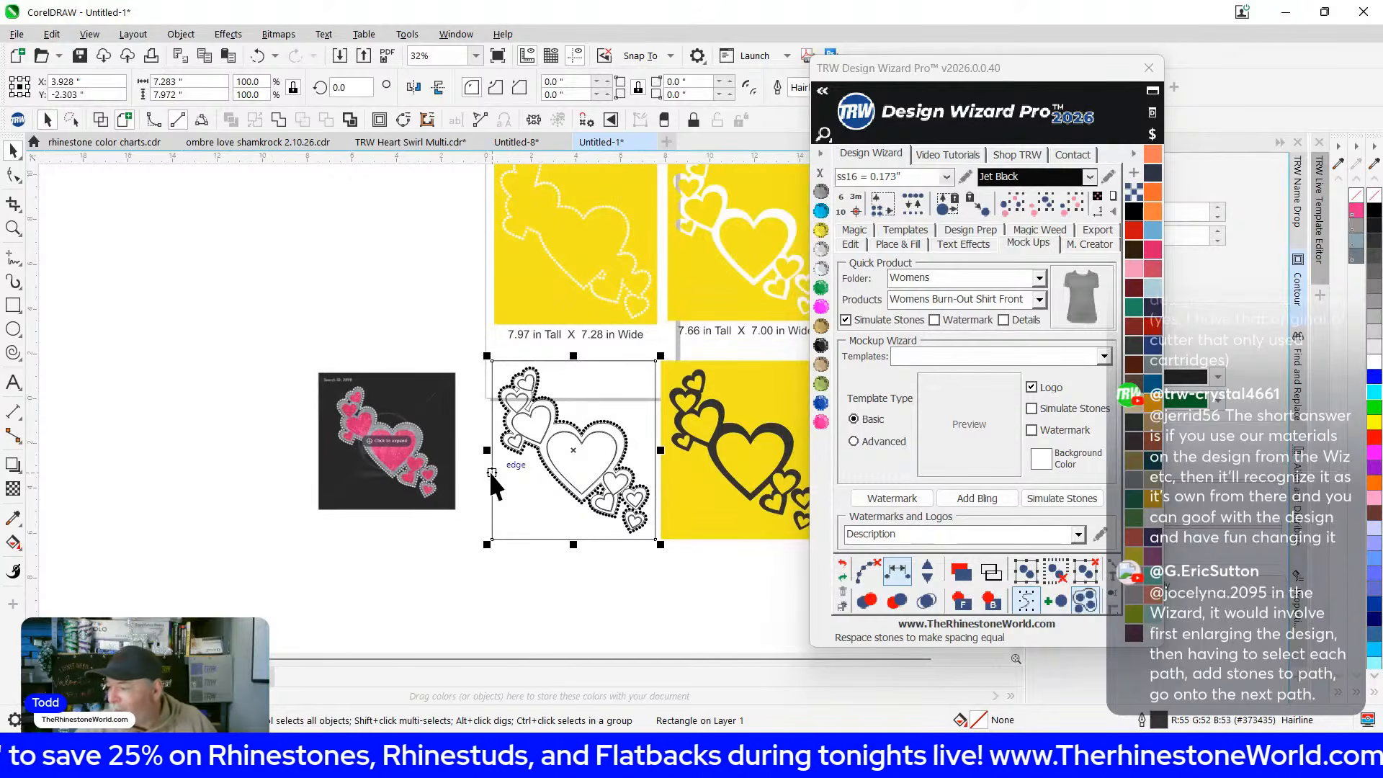
pyautogui.scroll(1, 520, 515)
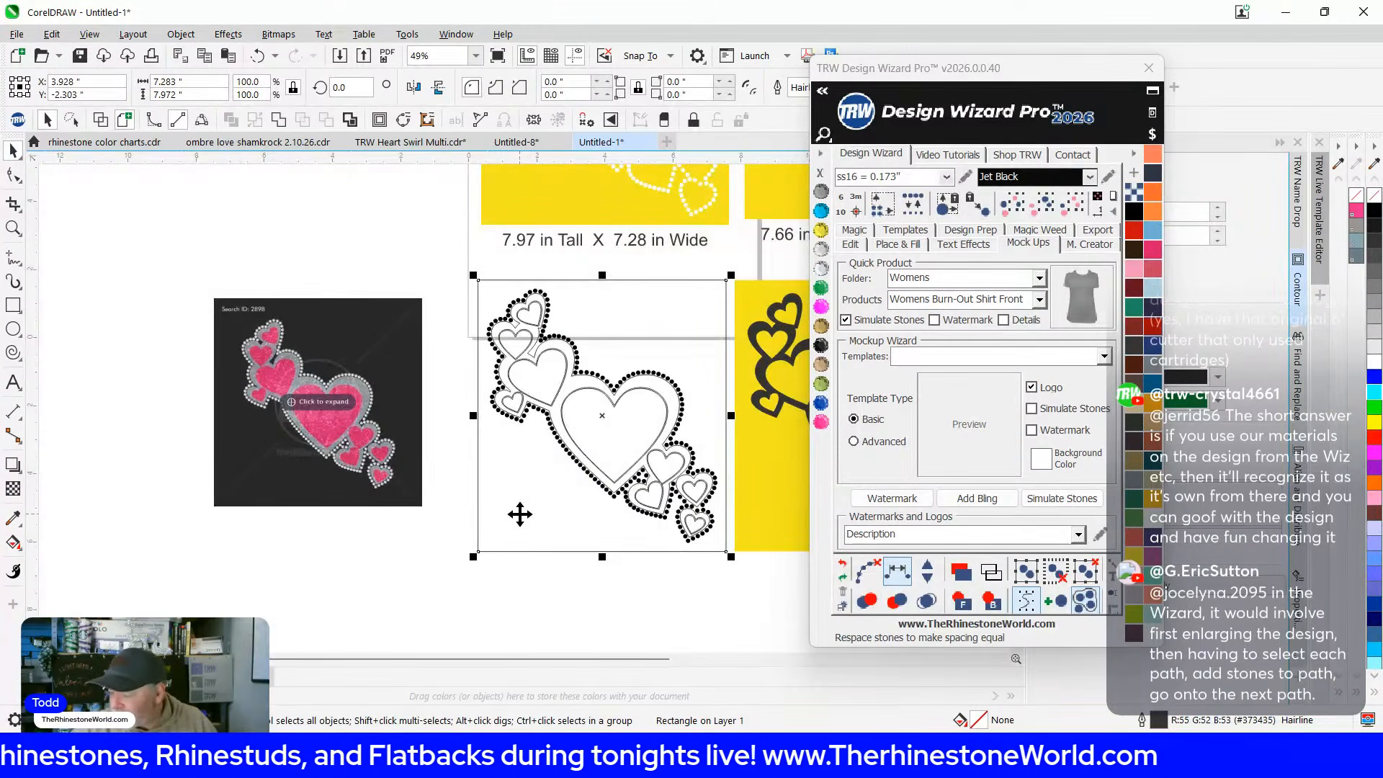
pyautogui.scroll(1, 512, 471)
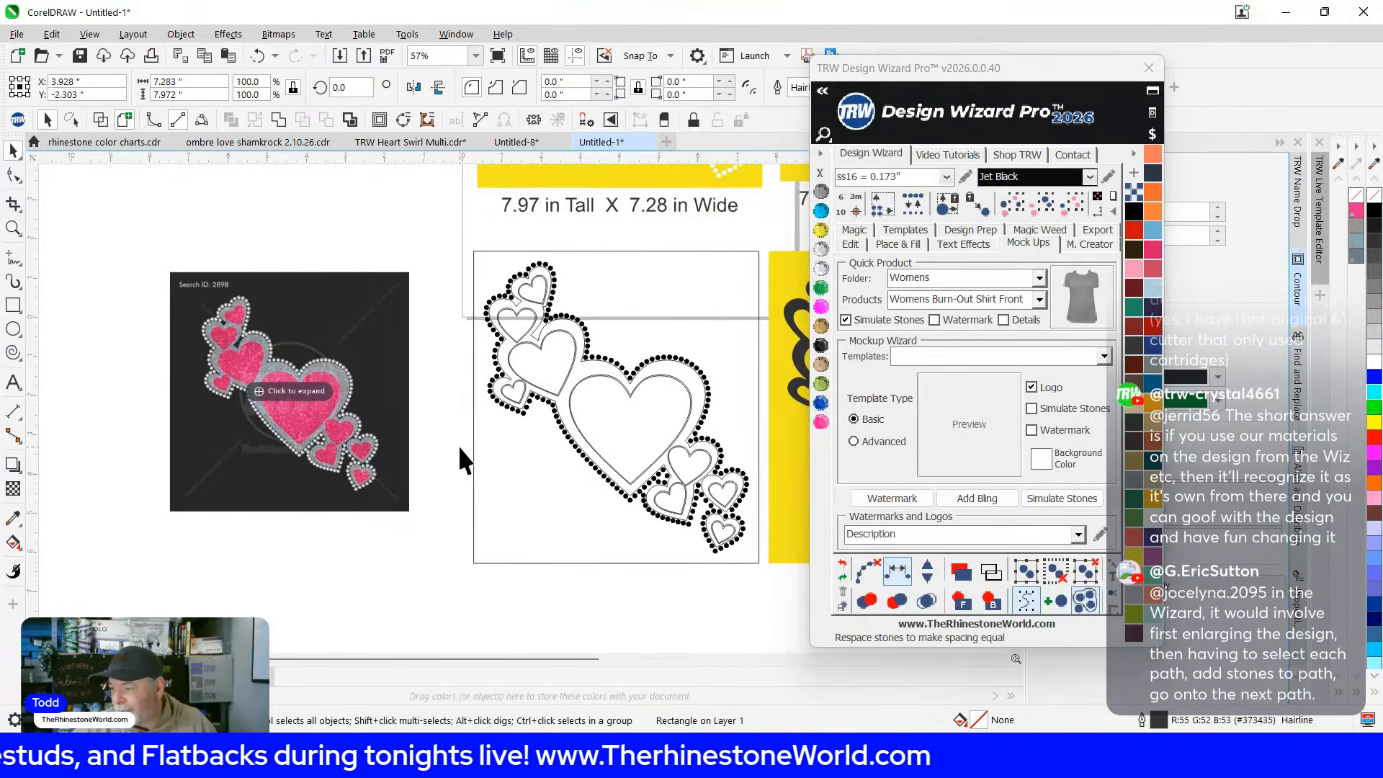
pyautogui.press('Delete')
pyautogui.scroll(2, 468, 241)
pyautogui.scroll(-1, 494, 296)
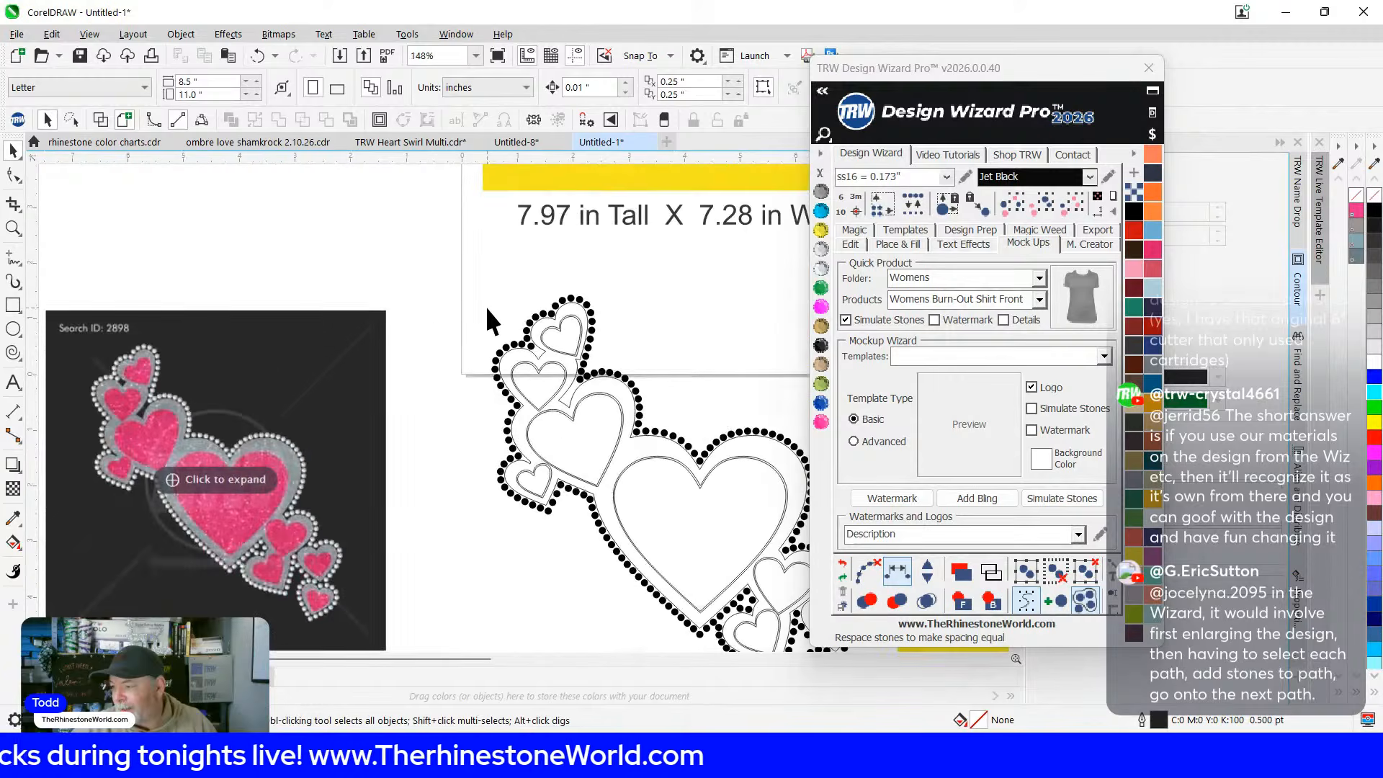
pyautogui.scroll(-2, 461, 327)
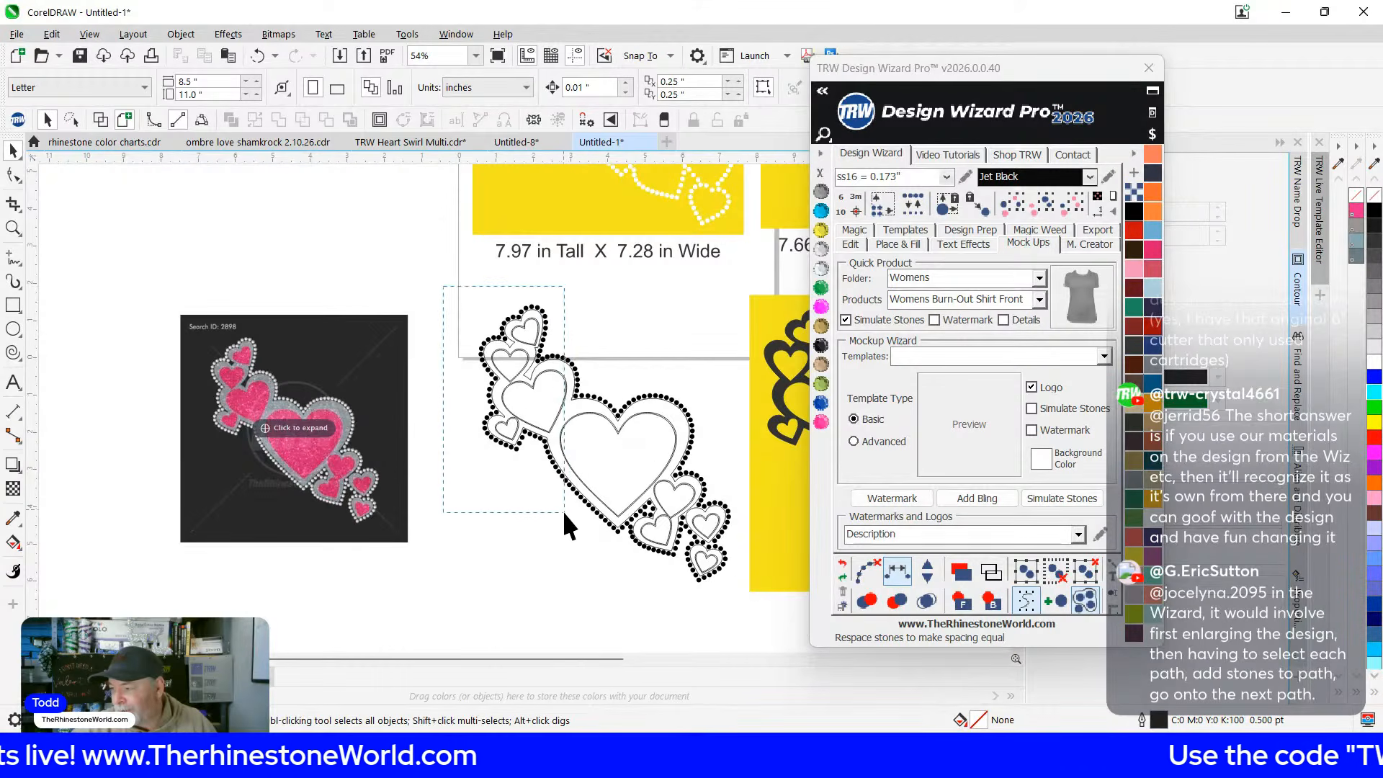
pyautogui.scroll(3, 553, 367)
# Ungroup the hearts design and delete the leftover stones, leaving only the heart outlines
pyautogui.click(558, 350)
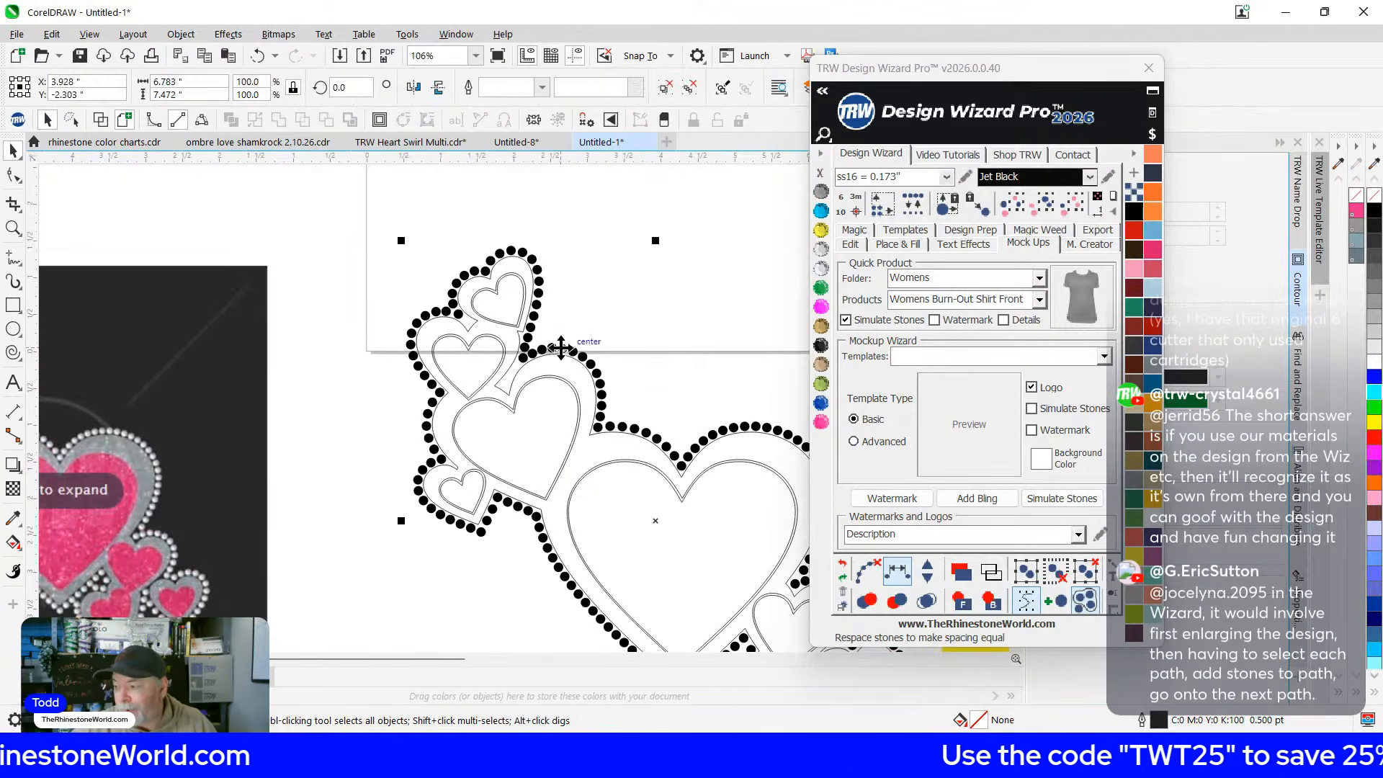
pyautogui.click(665, 87)
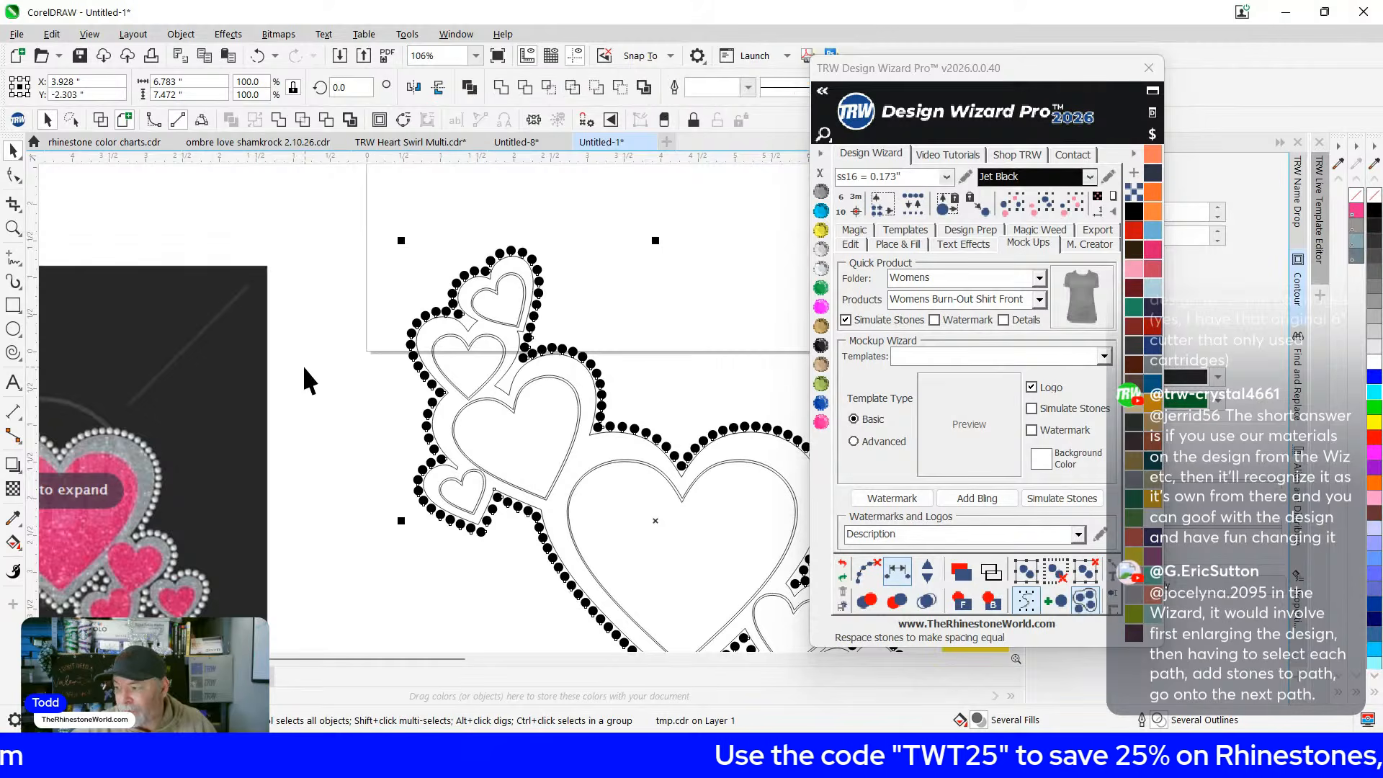
pyautogui.click(327, 336)
pyautogui.scroll(-1, 346, 275)
pyautogui.moveTo(516, 451); pyautogui.dragTo(569, 604)
pyautogui.press('Delete')
pyautogui.scroll(-2, 481, 307)
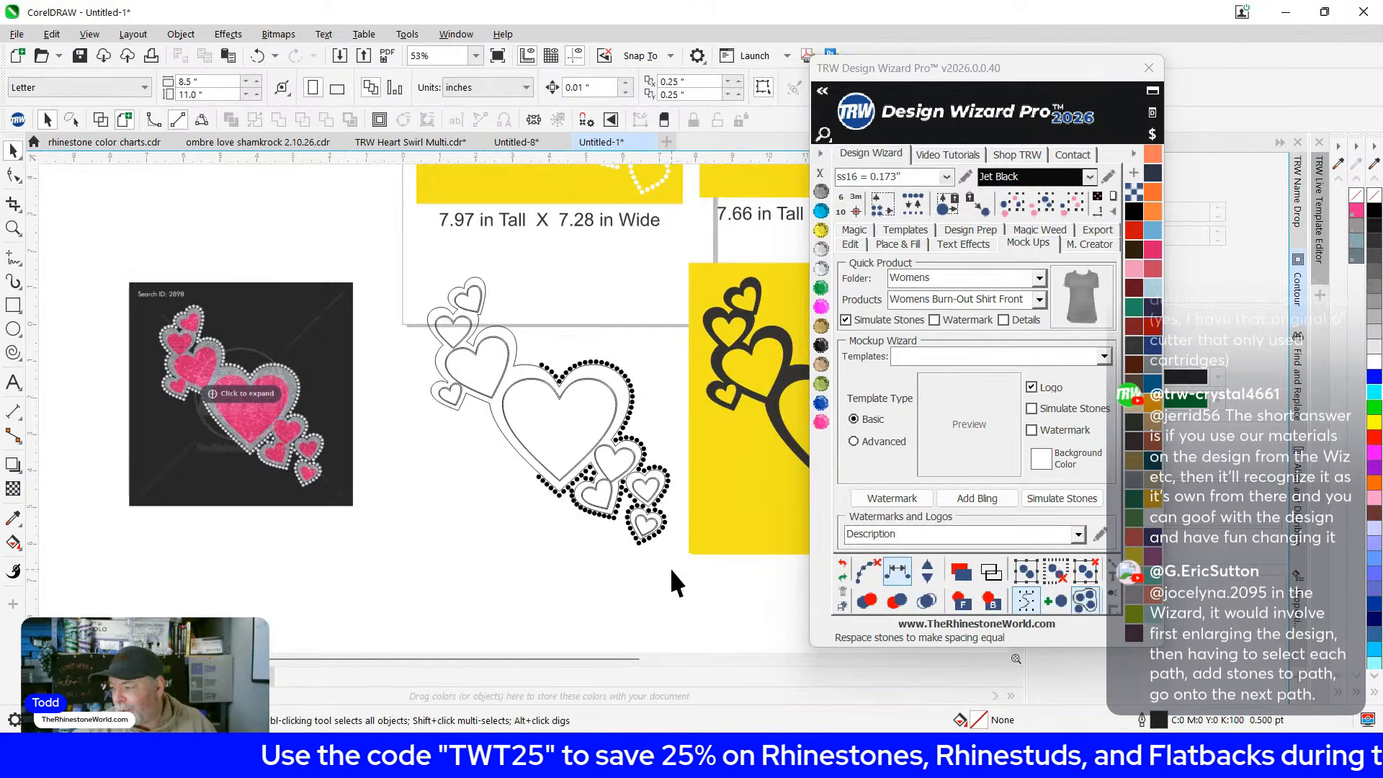
pyautogui.moveTo(579, 386); pyautogui.dragTo(521, 310)
pyautogui.press('Delete')
pyautogui.scroll(6, 500, 342)
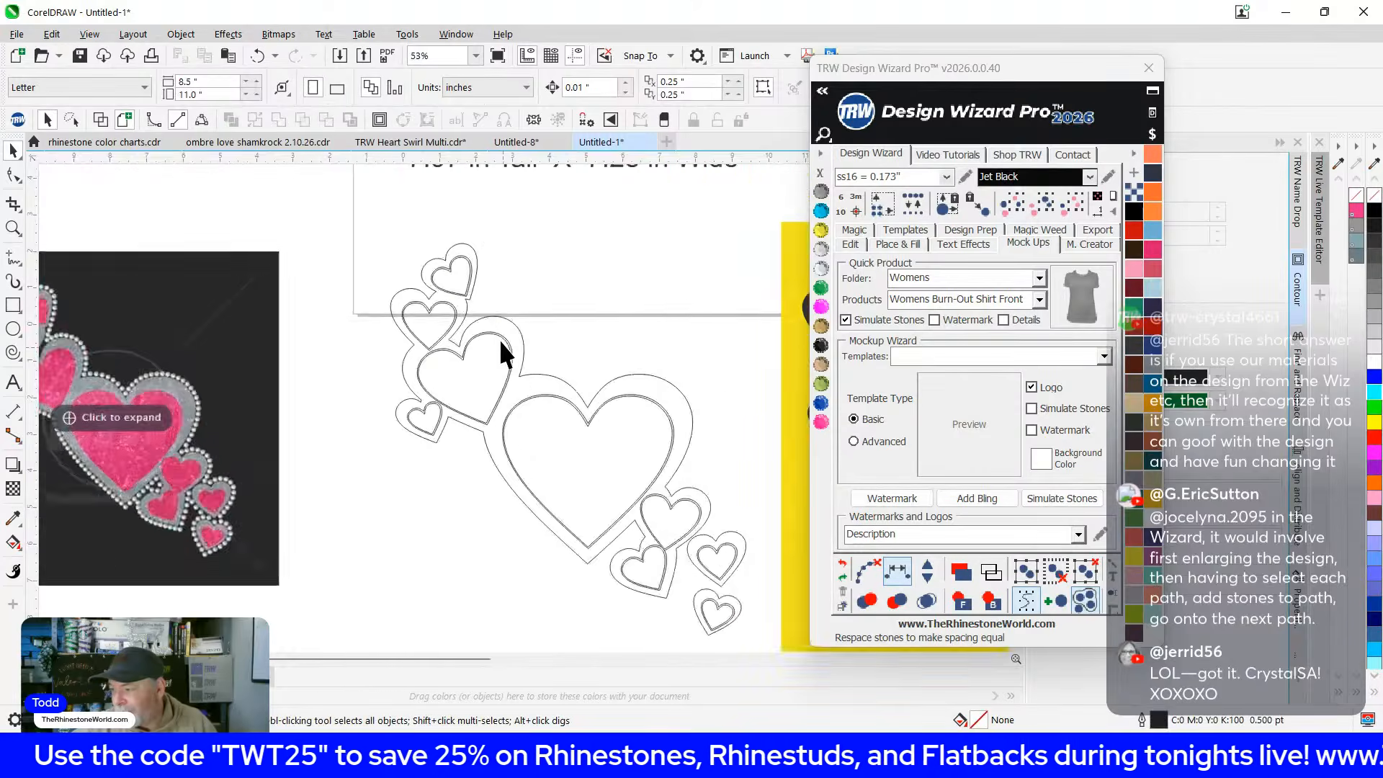
pyautogui.scroll(-5, 504, 324)
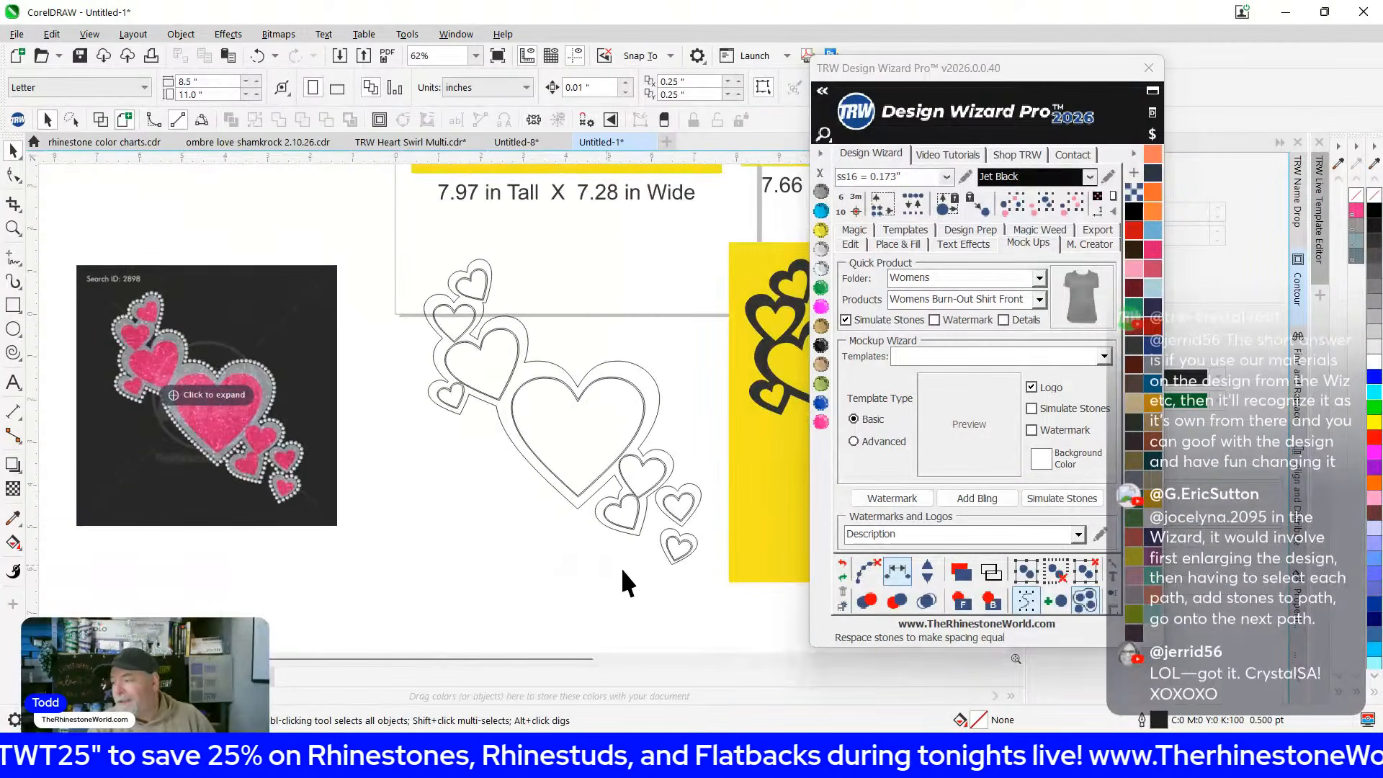
pyautogui.scroll(-3, 509, 361)
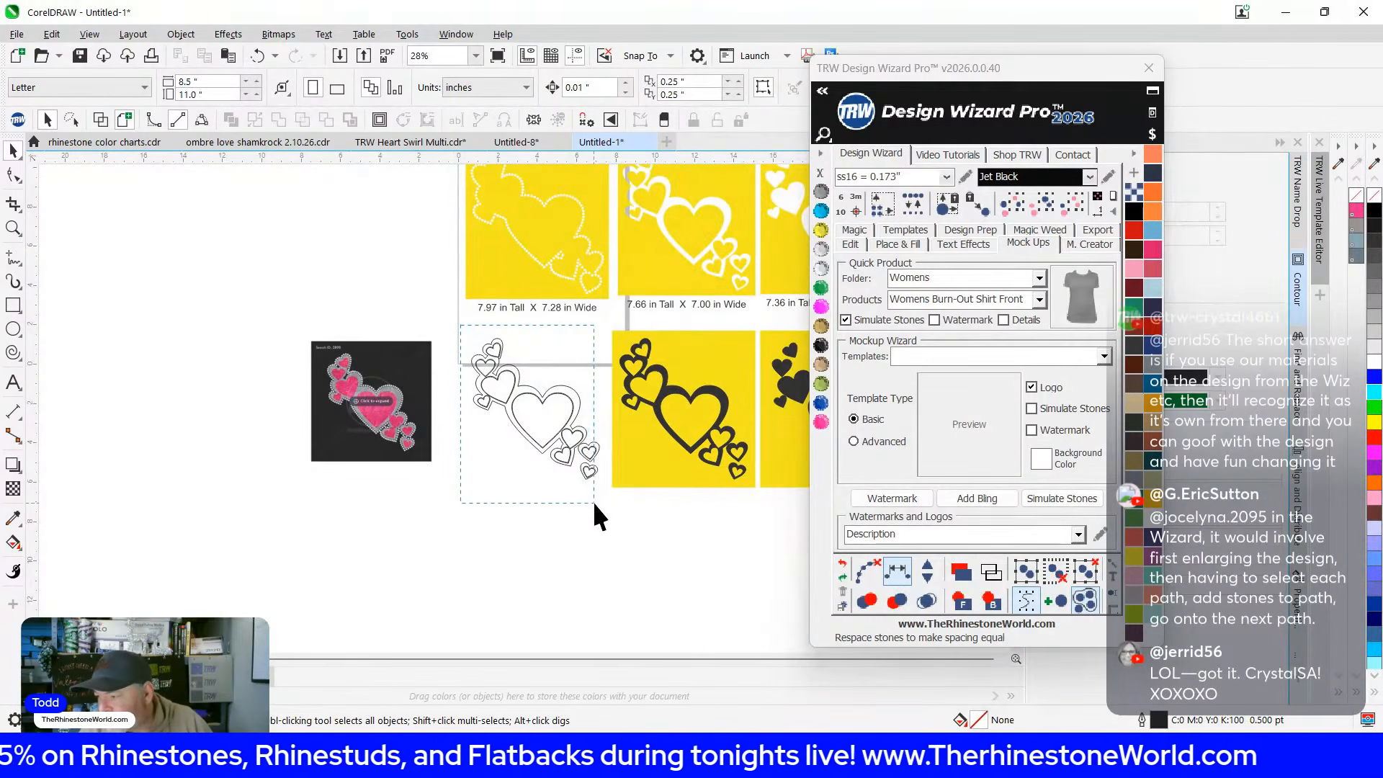
# Move the heart outlines into empty space, shift the pink reference left, and select both outlines
pyautogui.moveTo(602, 511); pyautogui.dragTo(606, 519)
pyautogui.moveTo(550, 411); pyautogui.dragTo(145, 338)
pyautogui.moveTo(262, 339); pyautogui.dragTo(582, 400)
pyautogui.scroll(2, 486, 400)
pyautogui.scroll(-1, 694, 516)
pyautogui.moveTo(695, 512); pyautogui.dragTo(85, 525)
pyautogui.scroll(1, 433, 339)
pyautogui.moveTo(344, 326); pyautogui.dragTo(695, 634)
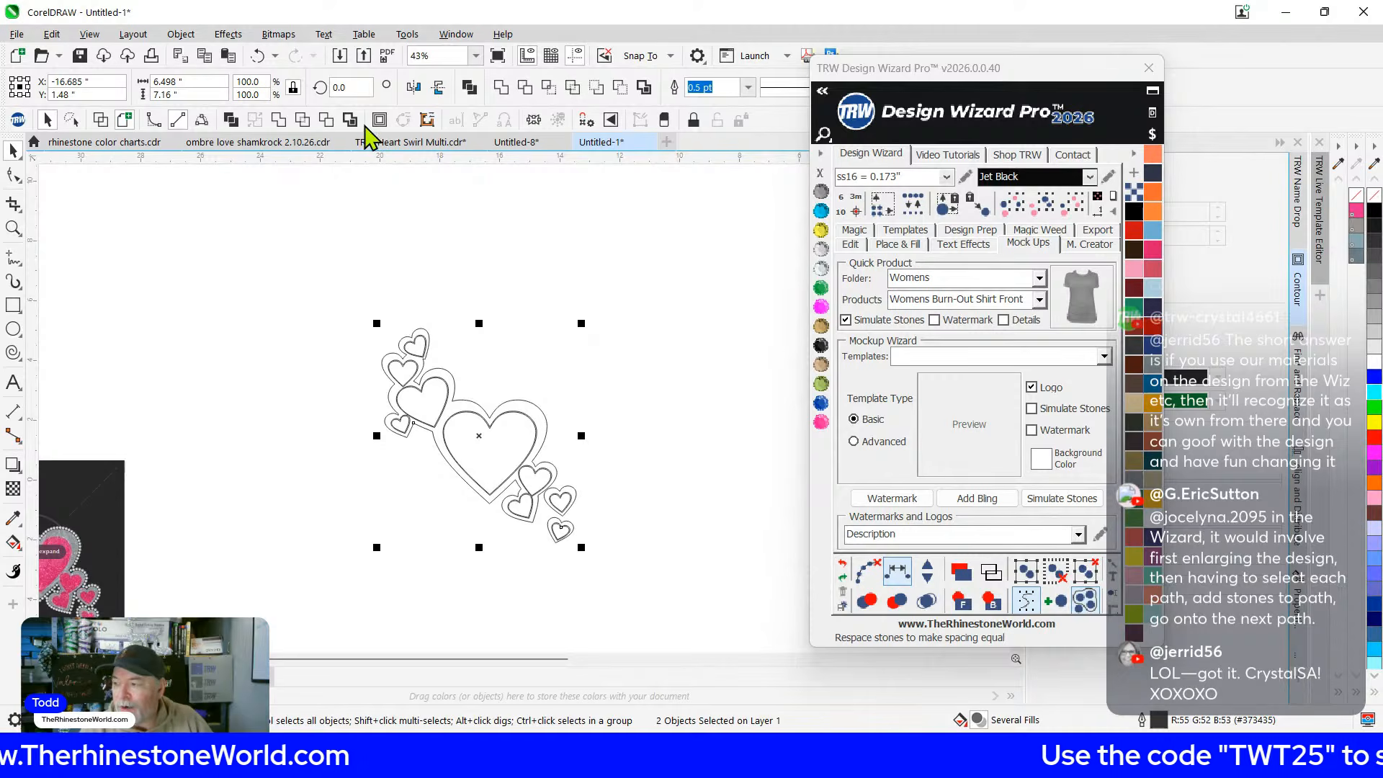
# Create a boundary outline curve around the hearts
pyautogui.click(350, 120)
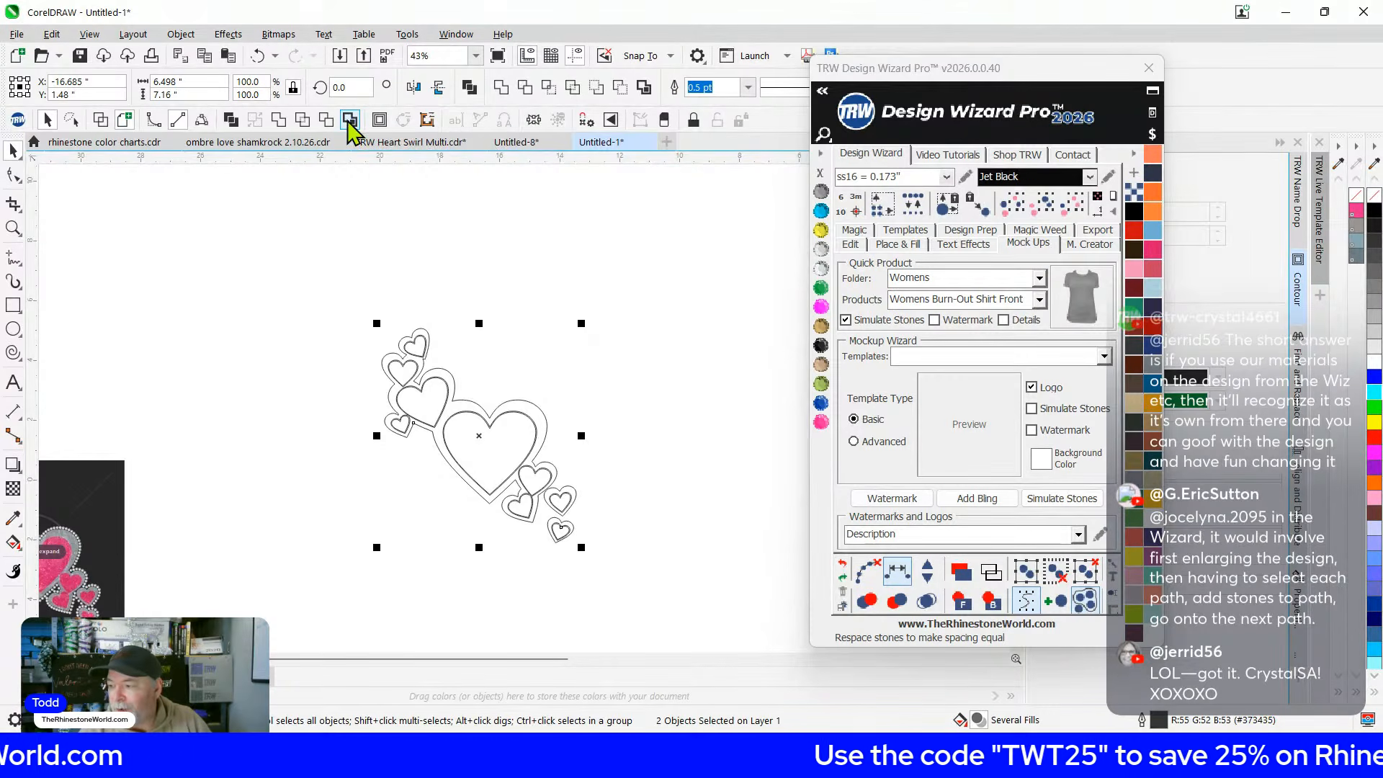
pyautogui.scroll(1, 484, 414)
pyautogui.scroll(1, 485, 414)
pyautogui.scroll(1, 543, 401)
pyautogui.scroll(1, 442, 386)
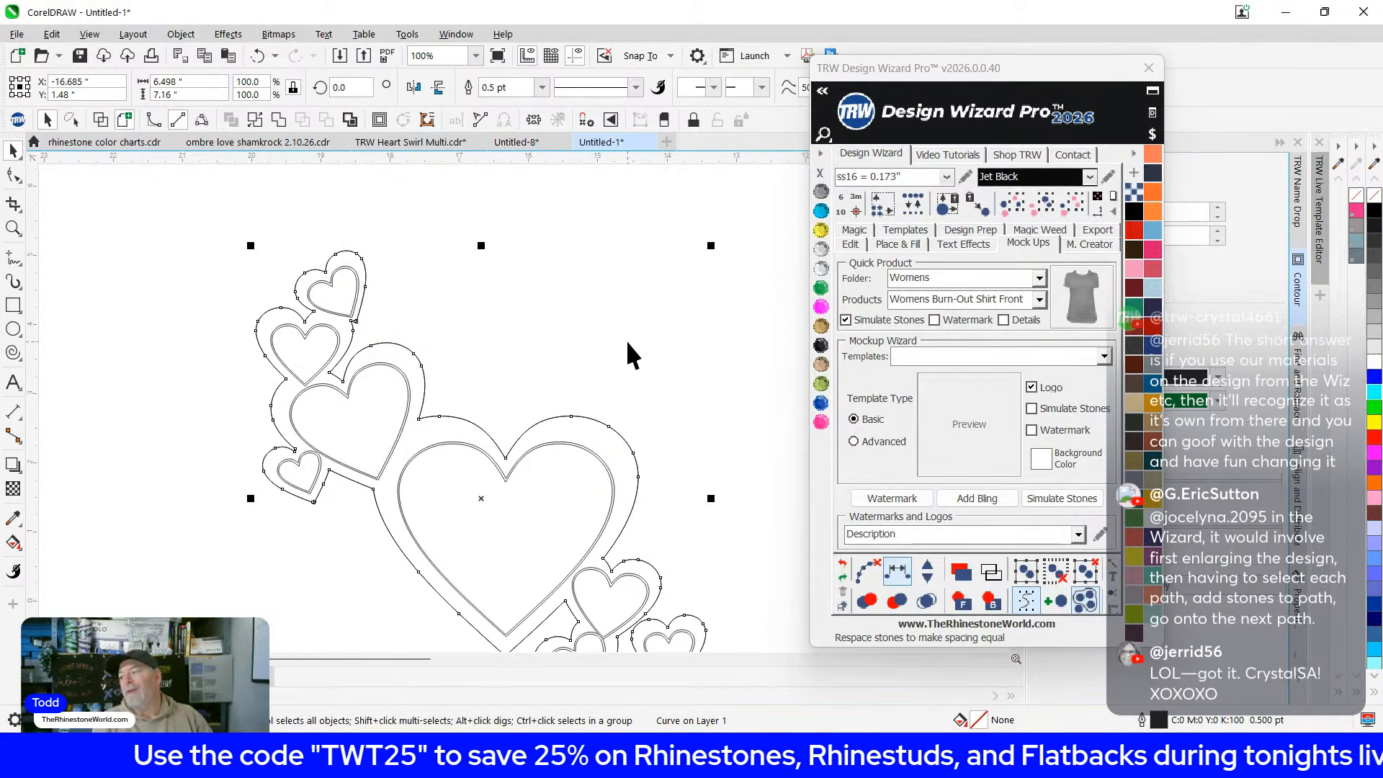
# Load the Faded Heart 10 Island preset in the Design Wizard's Place & Fill settings
pyautogui.click(897, 243)
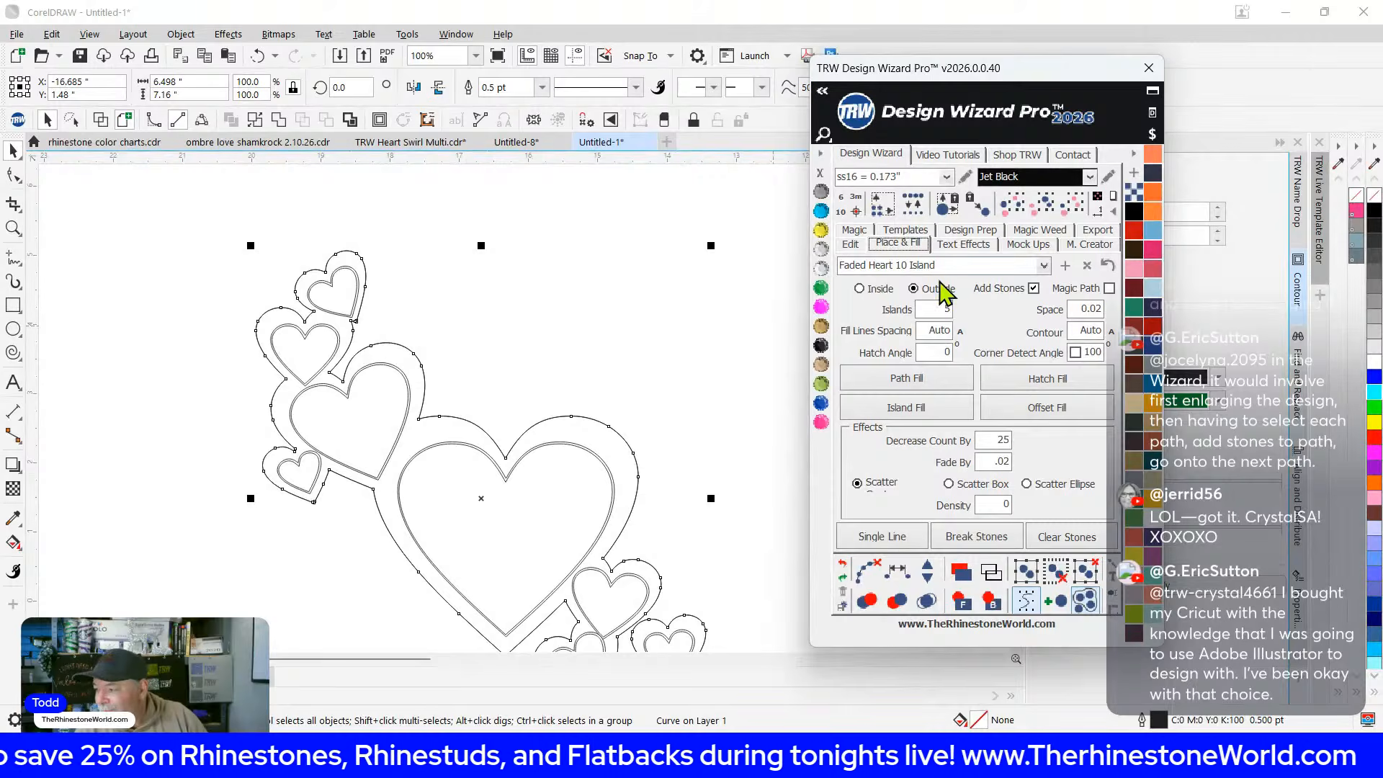
pyautogui.click(1043, 266)
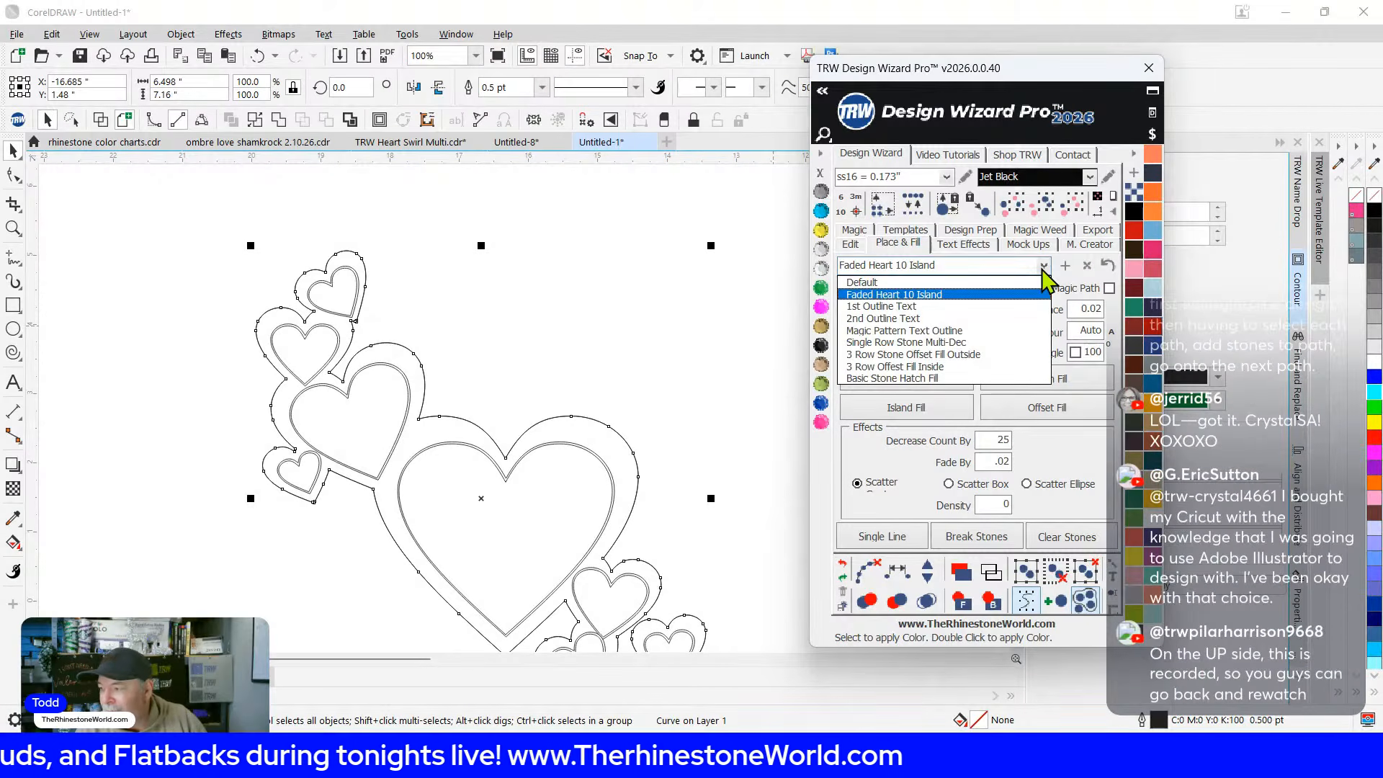
pyautogui.click(966, 295)
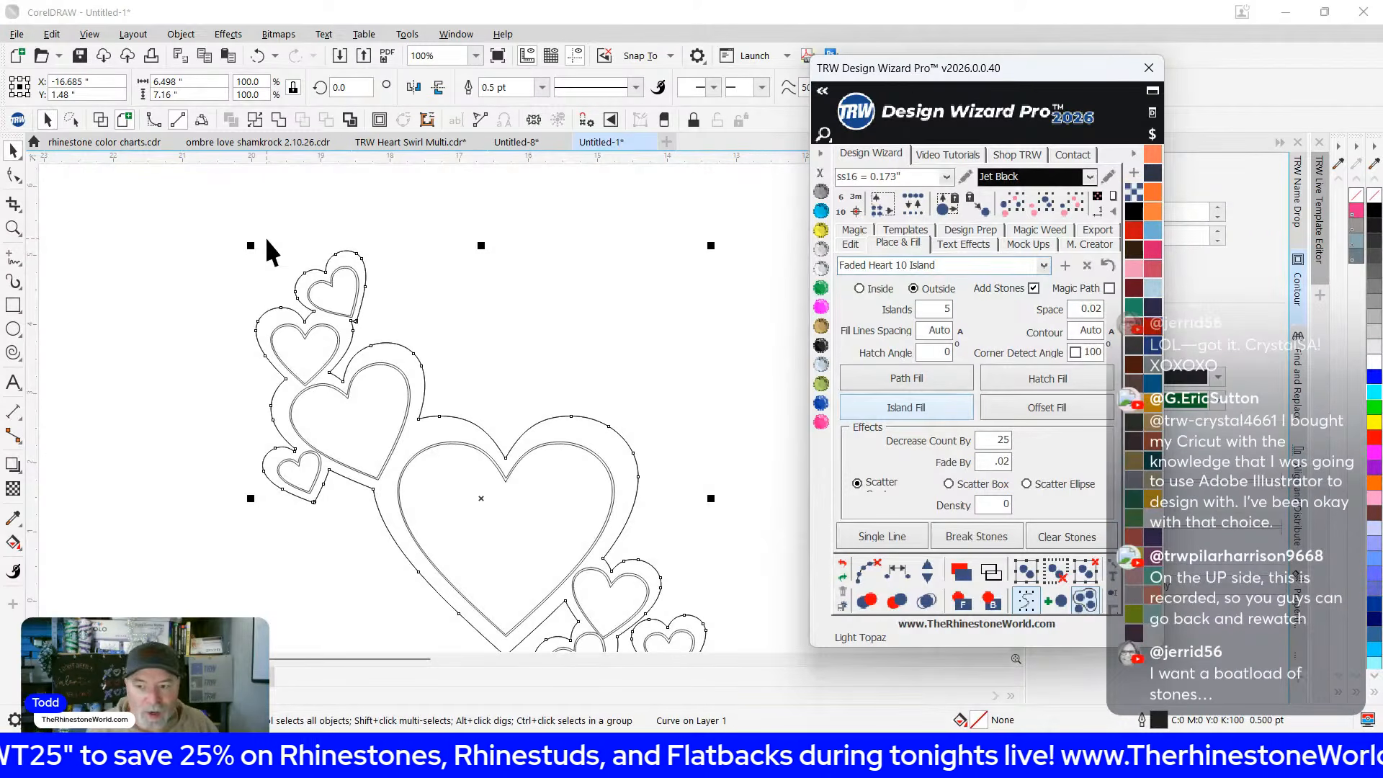
# Run Island Fill to add faded rows of black rhinestones around the hearts, then select the resulting stone blend group
pyautogui.click(882, 407)
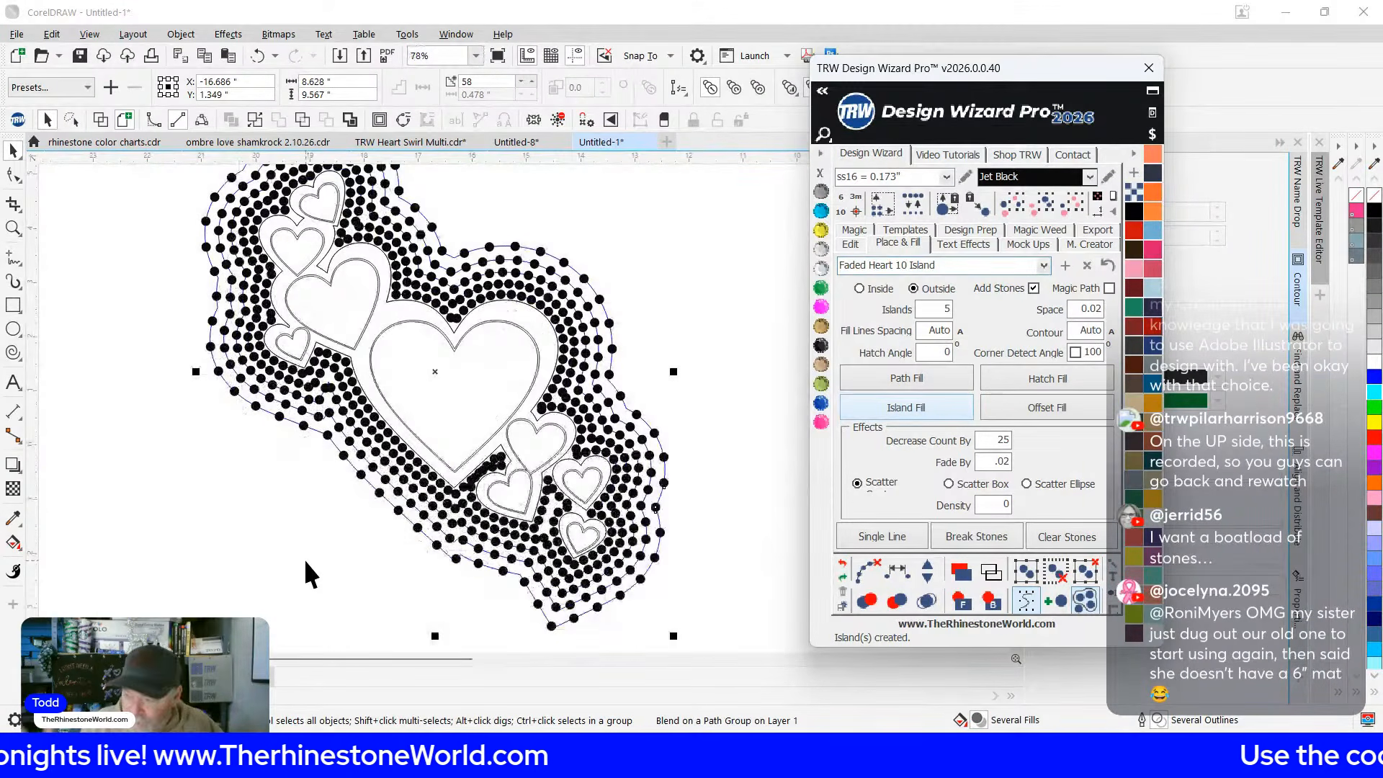
pyautogui.click(301, 443)
pyautogui.scroll(2, 359, 275)
pyautogui.scroll(-3, 359, 275)
pyautogui.scroll(1, 446, 248)
pyautogui.scroll(2, 446, 248)
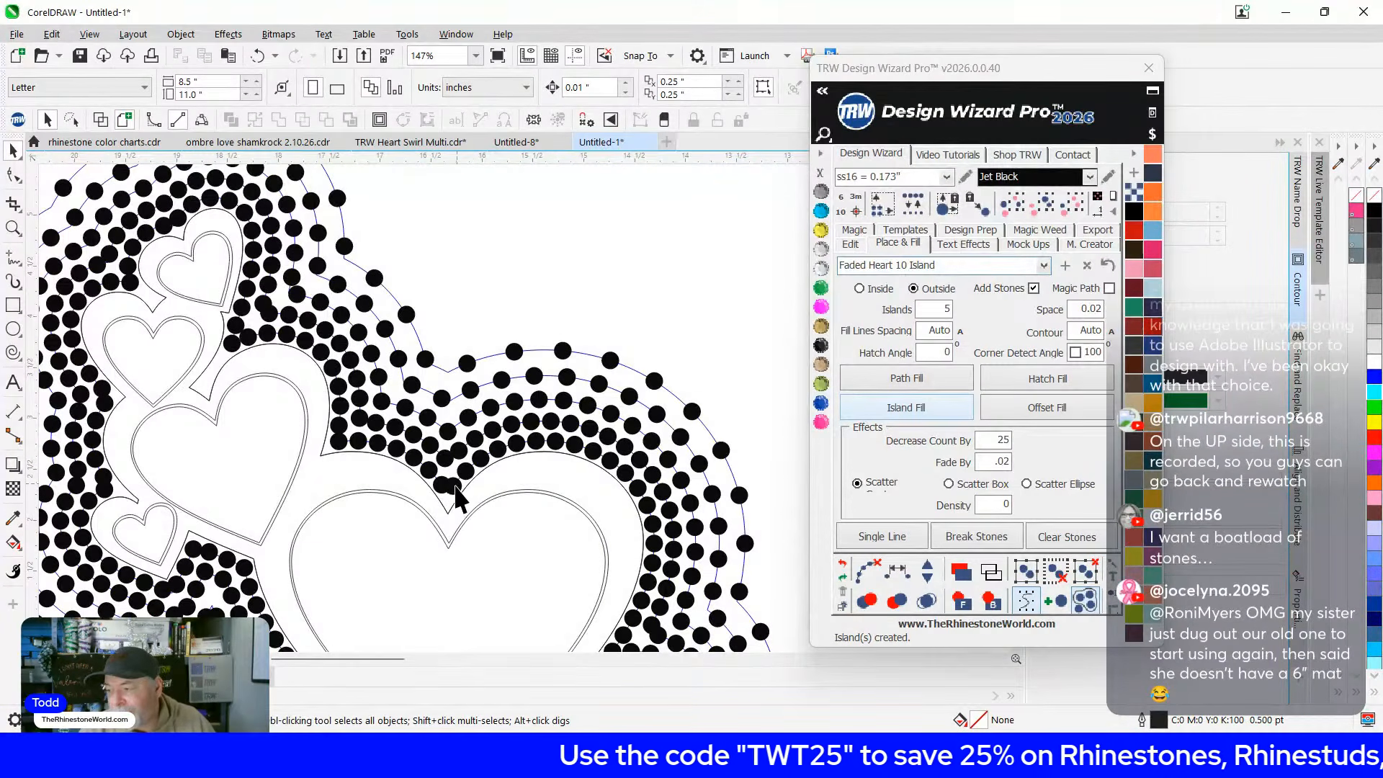
pyautogui.scroll(3, 502, 475)
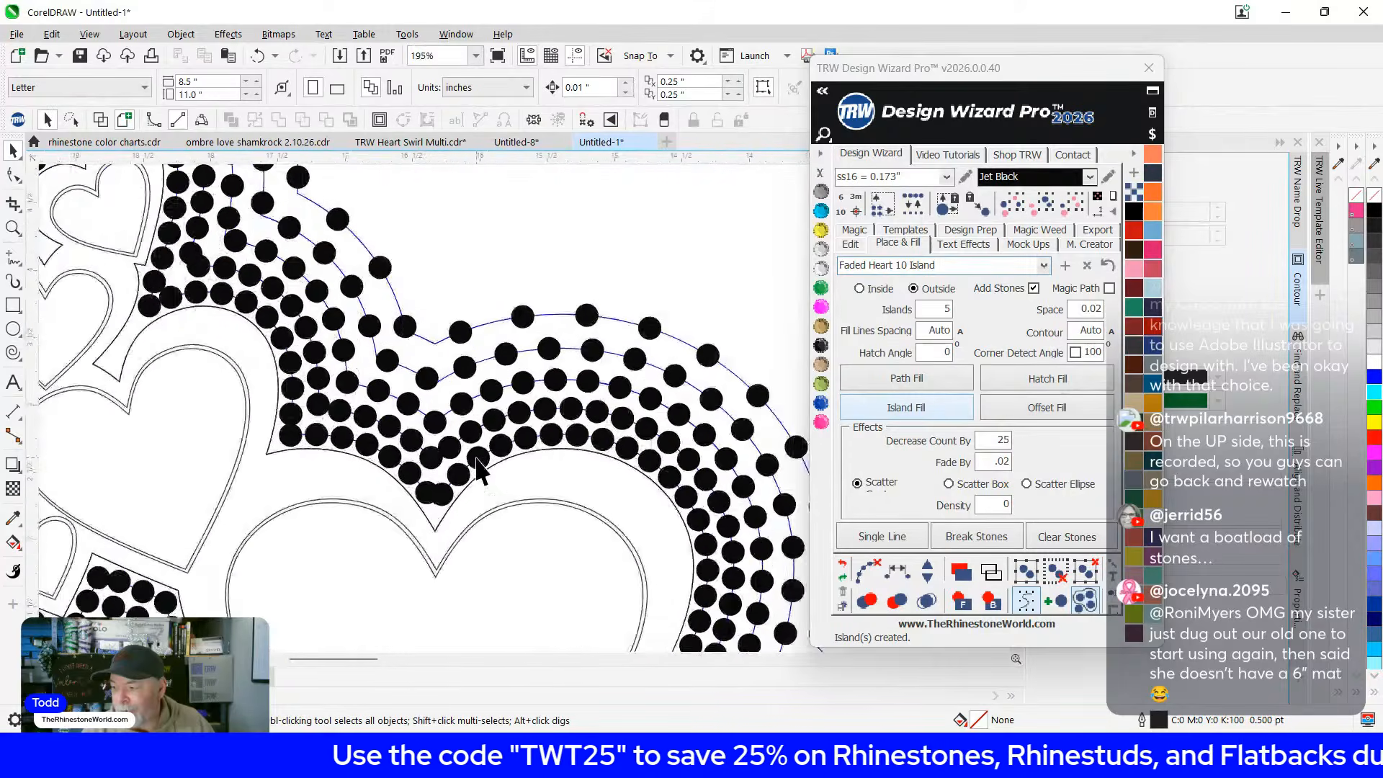
pyautogui.click(476, 456)
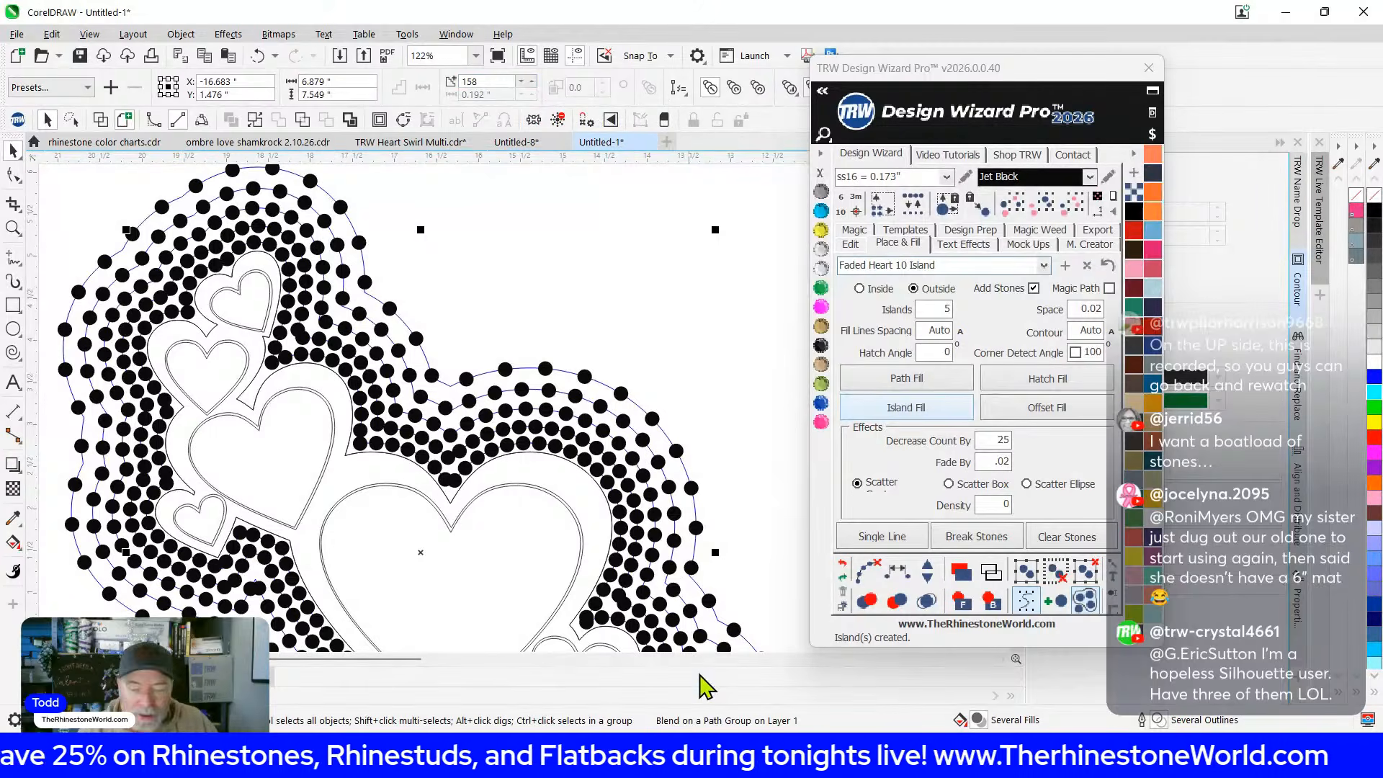
pyautogui.click(928, 577)
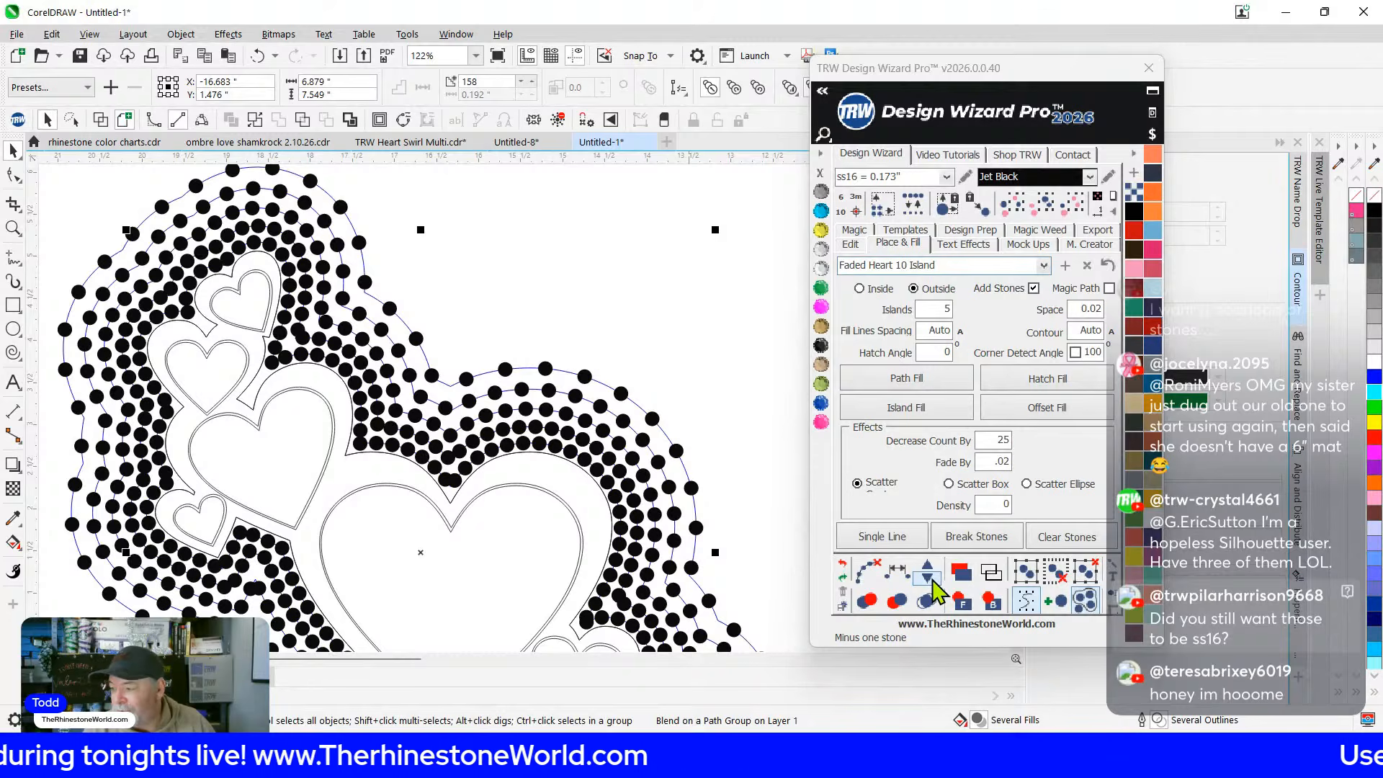
# Reduce the stones in the selected blend row, setting its stone count to 125
pyautogui.click(935, 582)
pyautogui.click(935, 583)
pyautogui.click(935, 582)
pyautogui.click(935, 582)
pyautogui.click(935, 582)
pyautogui.click(935, 582)
pyautogui.click(933, 582)
pyautogui.click(934, 582)
pyautogui.click(934, 582)
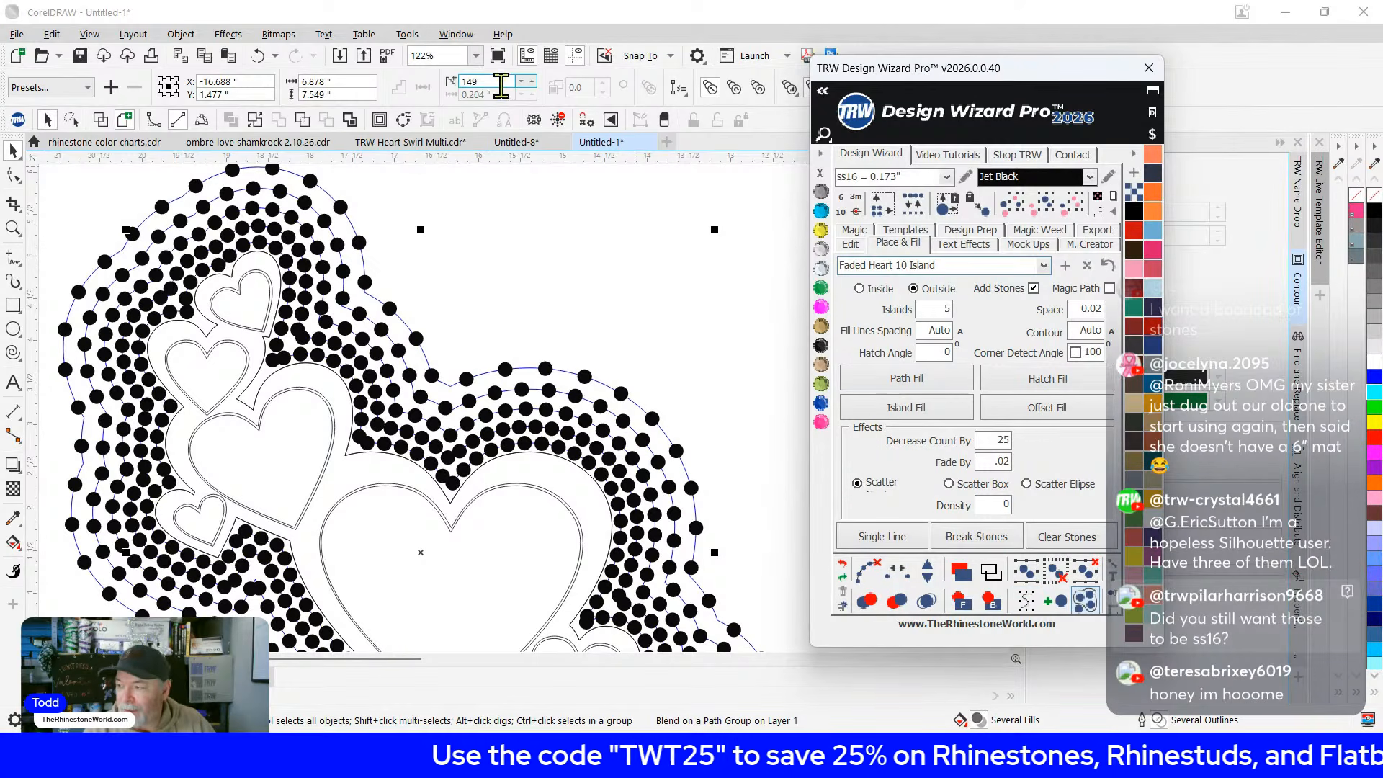
pyautogui.click(927, 587)
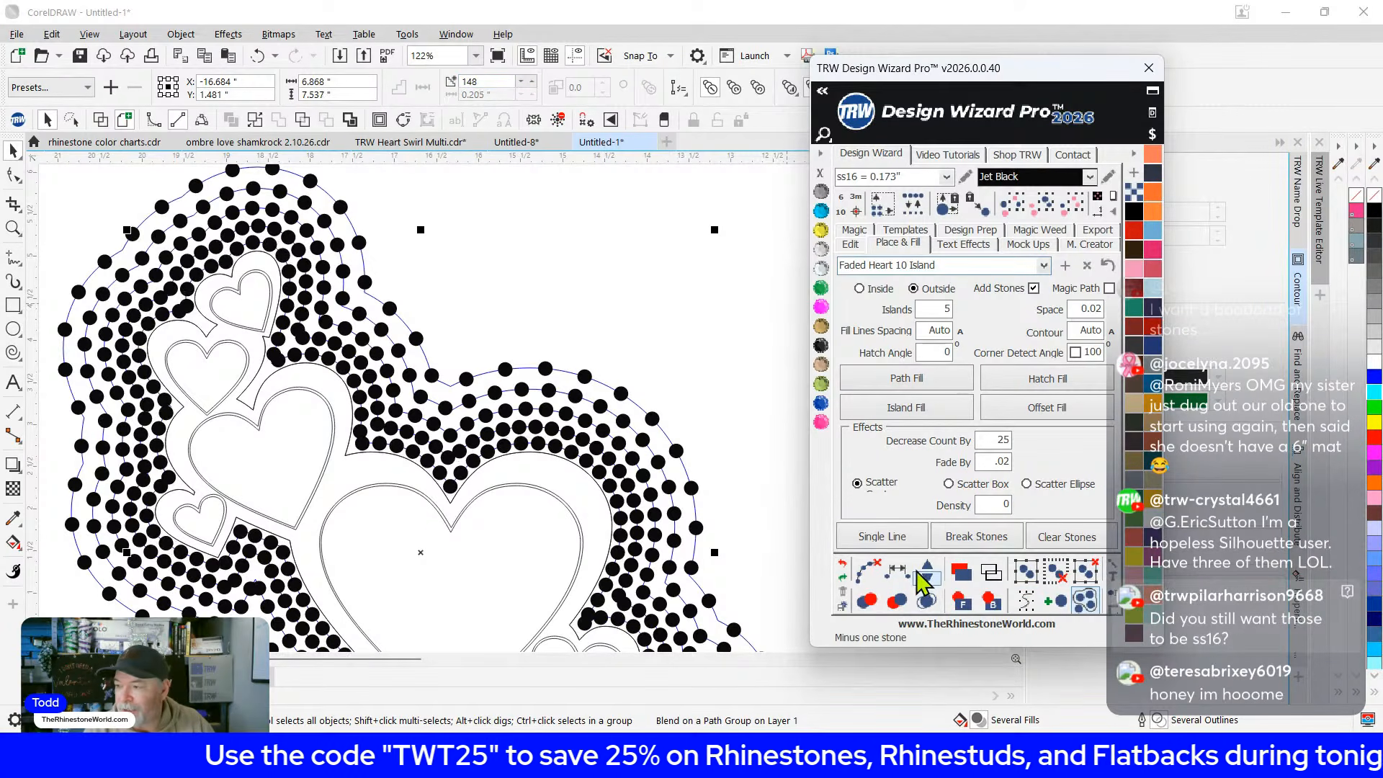
pyautogui.moveTo(497, 81); pyautogui.dragTo(420, 78)
pyautogui.write('125')
pyautogui.press('Return')
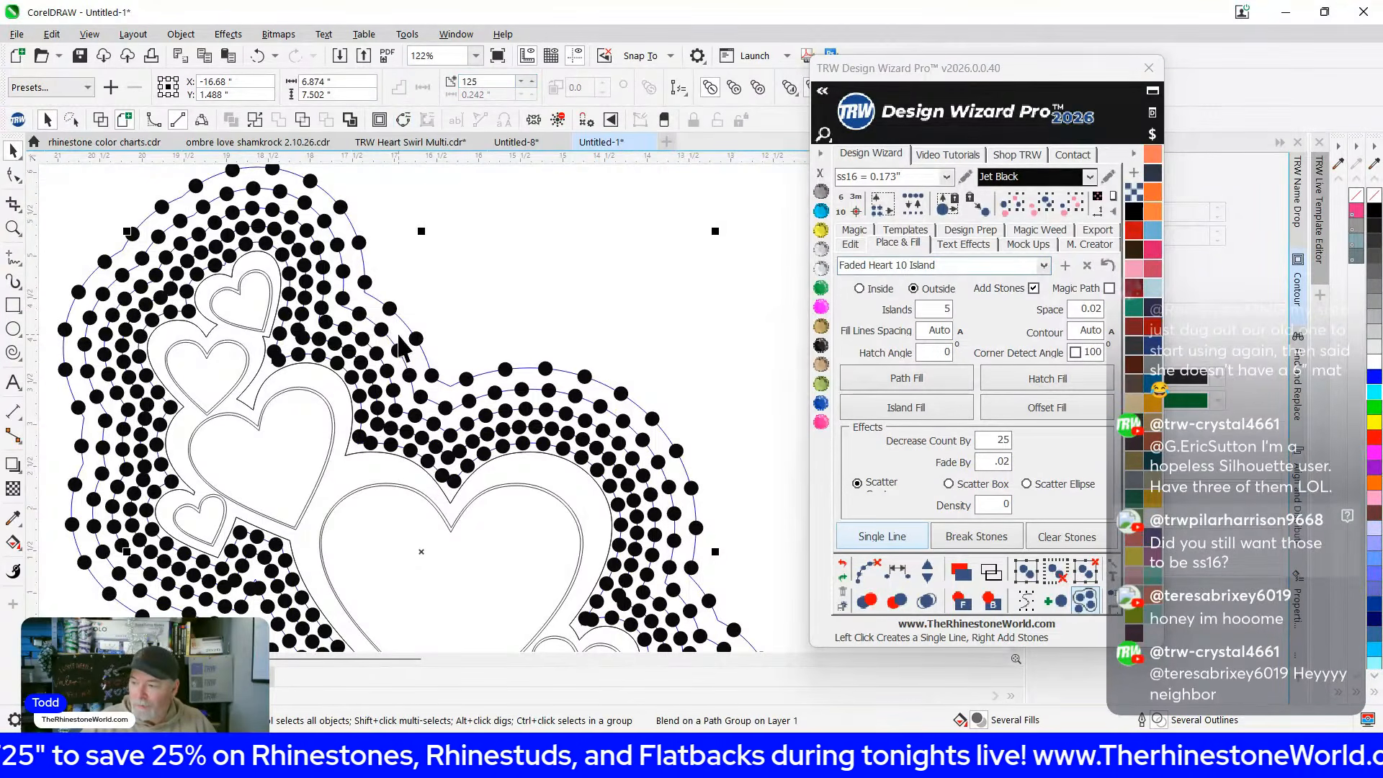
# Snap the blend's end stone to the midpoint and remove one more stone
pyautogui.moveTo(302, 346); pyautogui.dragTo(632, 479)
pyautogui.scroll(3, 176, 287)
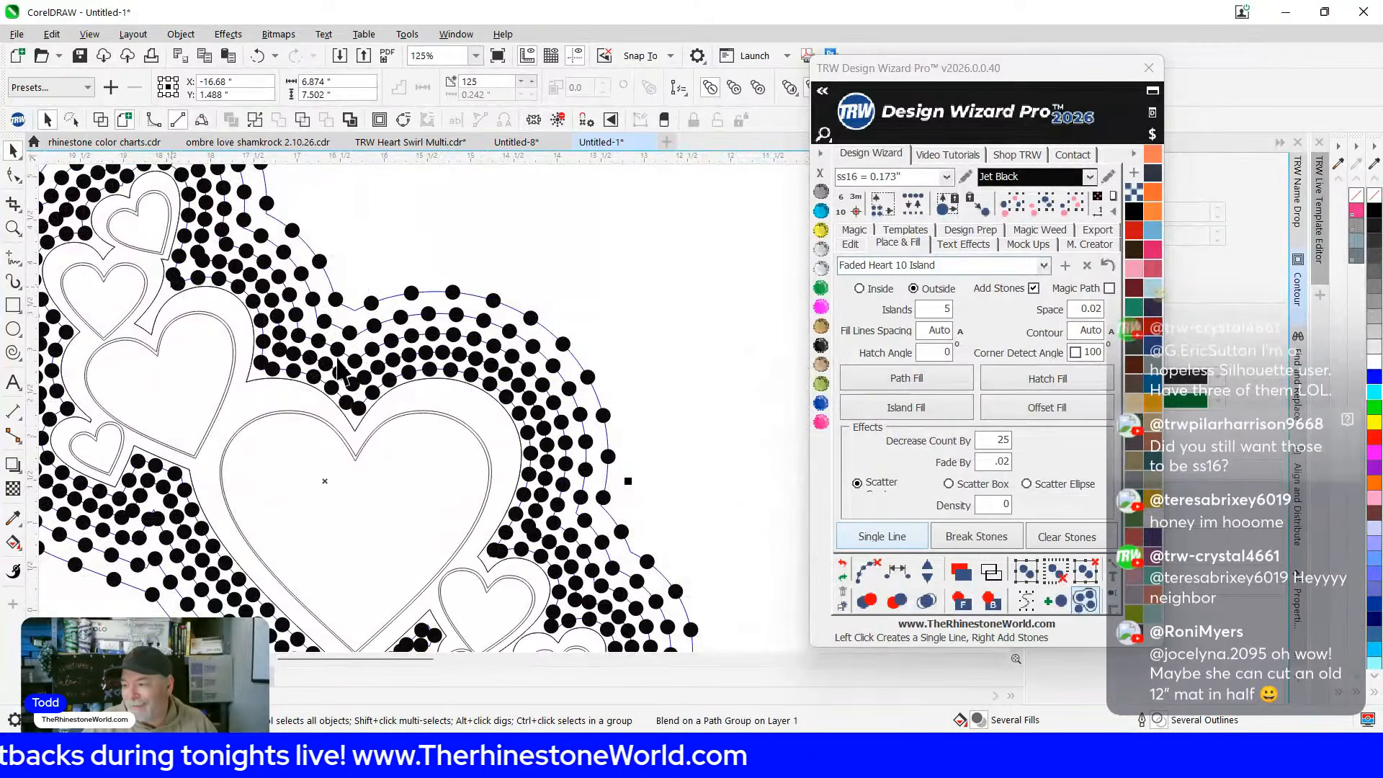
pyautogui.click(927, 581)
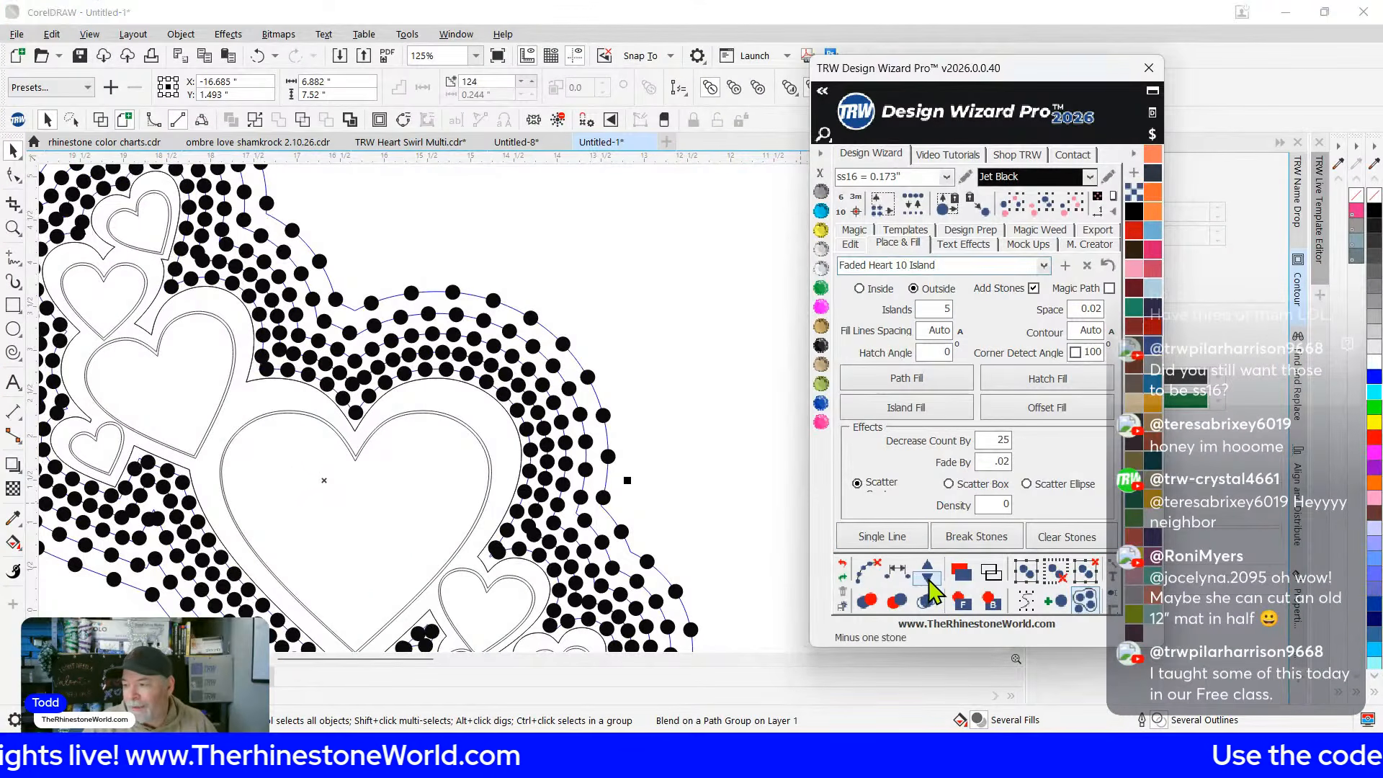
pyautogui.scroll(-1, 286, 355)
pyautogui.moveTo(391, 357); pyautogui.dragTo(580, 273)
pyautogui.scroll(1, 591, 474)
pyautogui.scroll(-1, 578, 481)
pyautogui.scroll(1, 504, 189)
pyautogui.scroll(2, 503, 182)
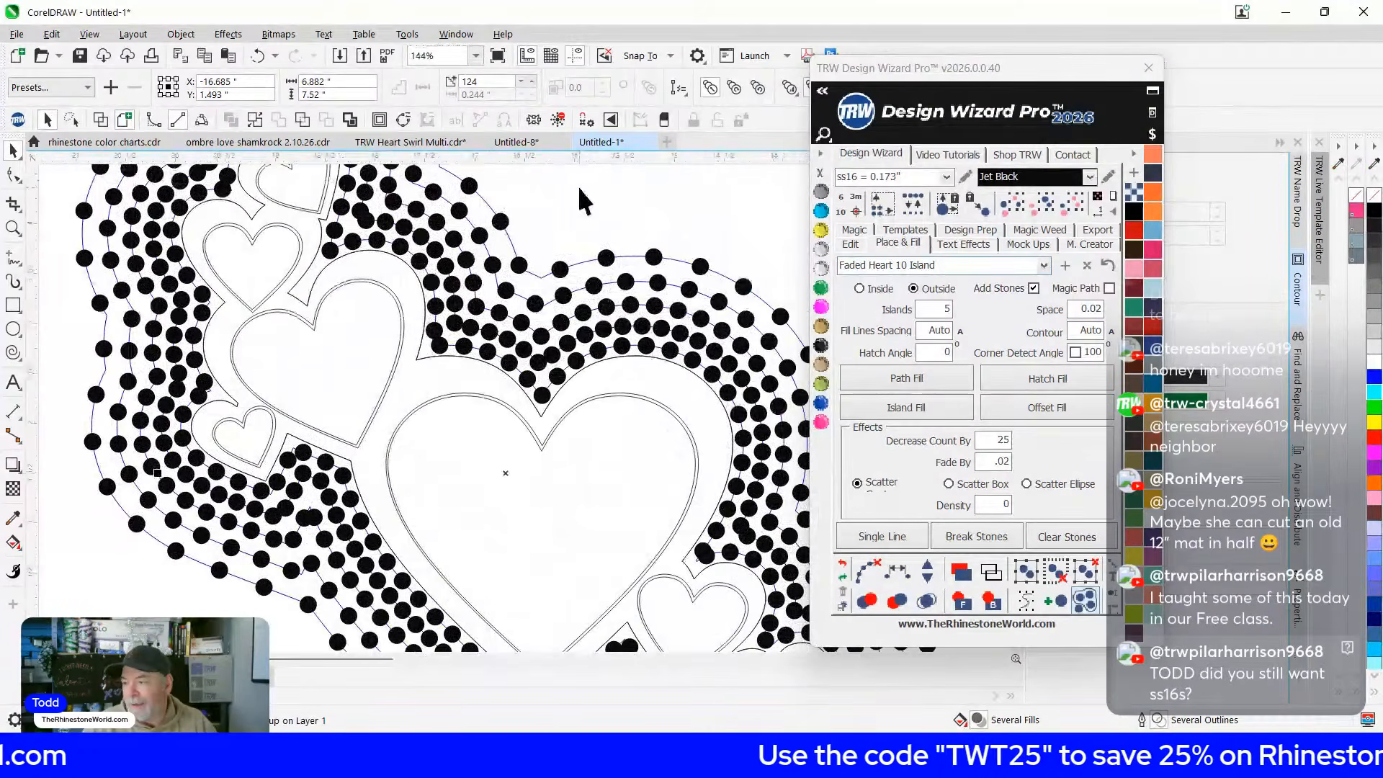
# Set another stone blend row's stone count to 101
pyautogui.click(579, 188)
pyautogui.scroll(2, 306, 255)
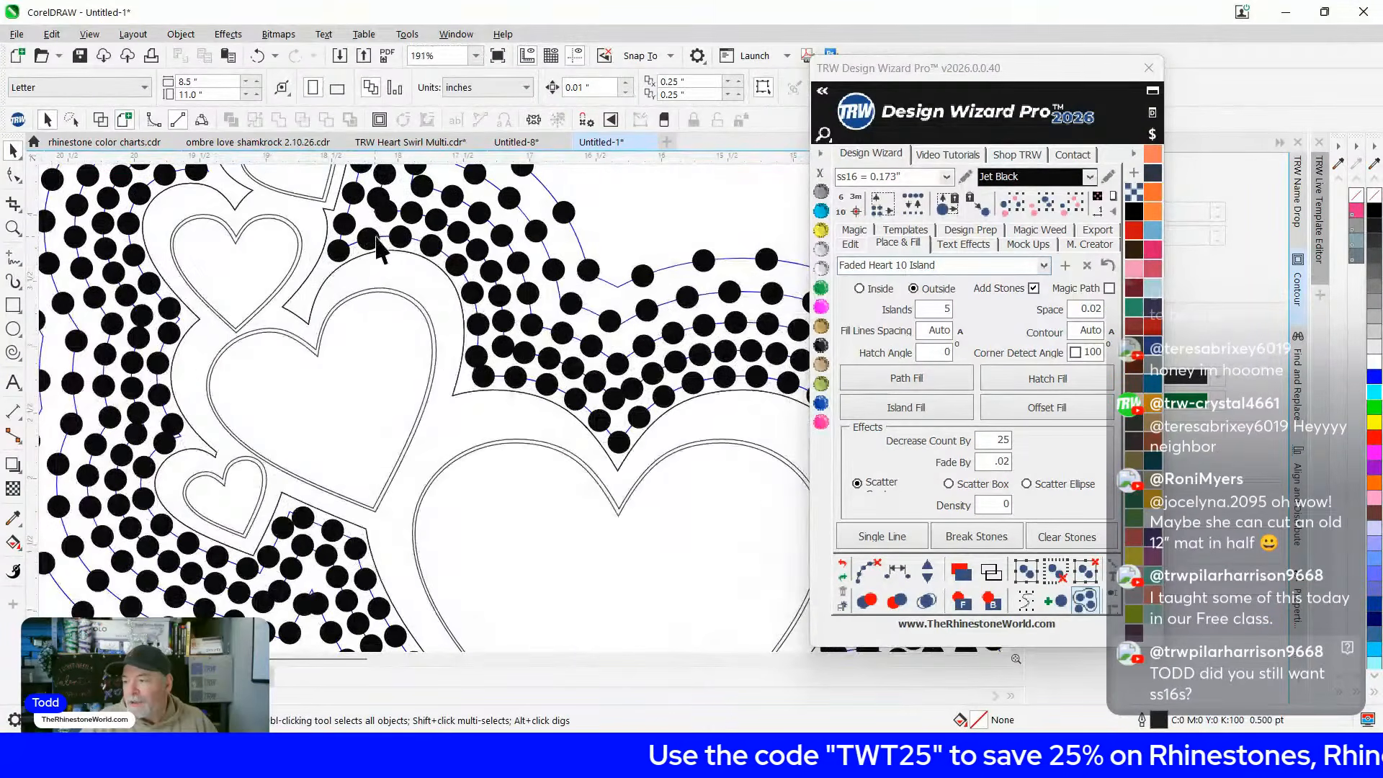
pyautogui.click(506, 348)
pyautogui.doubleClick(479, 81)
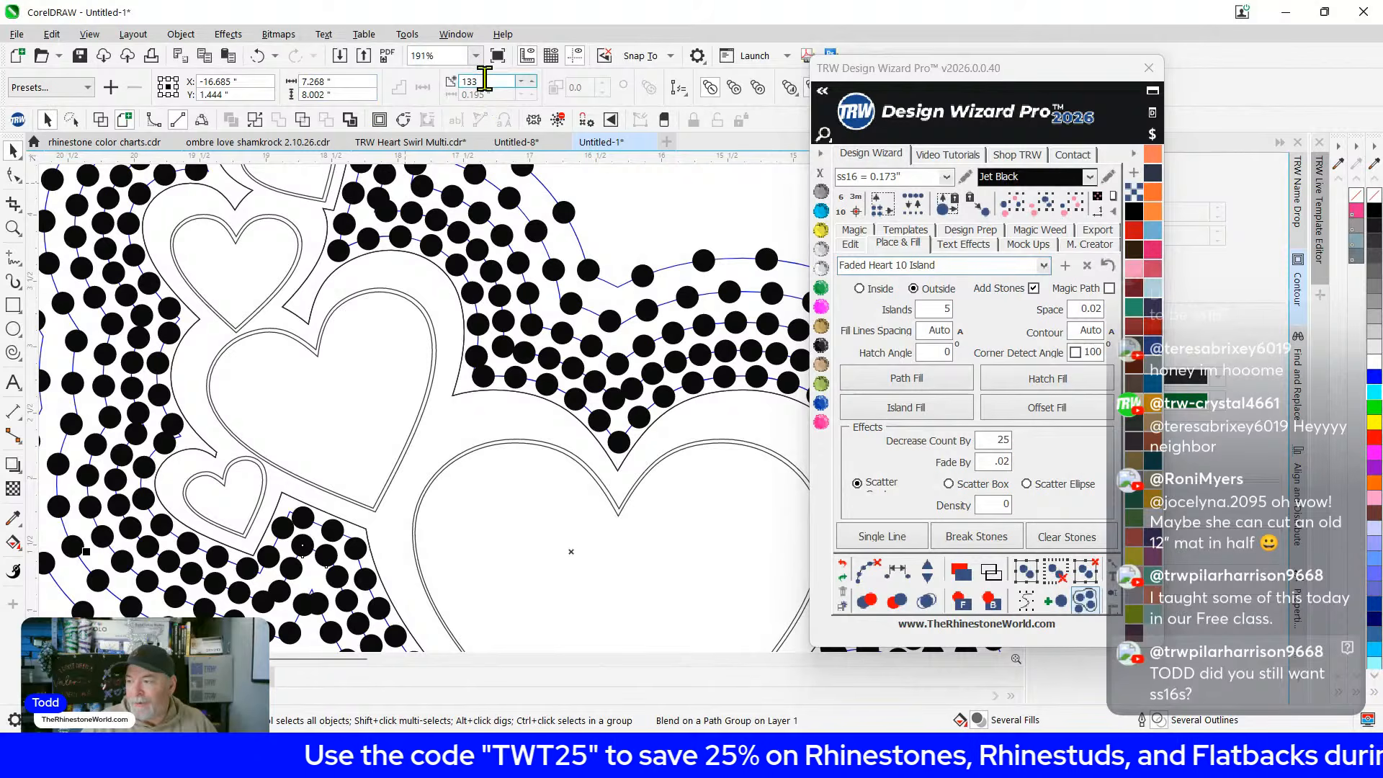
pyautogui.write('101')
pyautogui.press('Return')
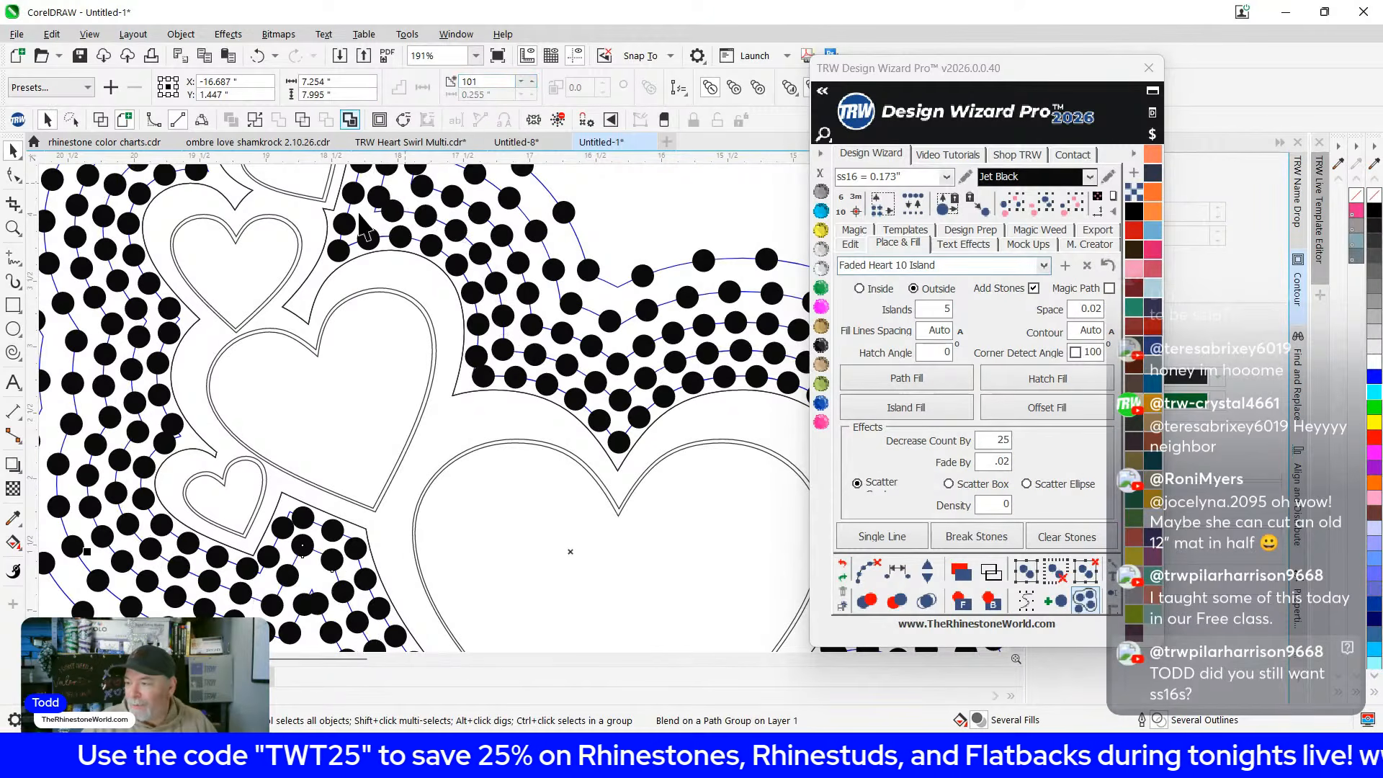
pyautogui.scroll(-2, 355, 324)
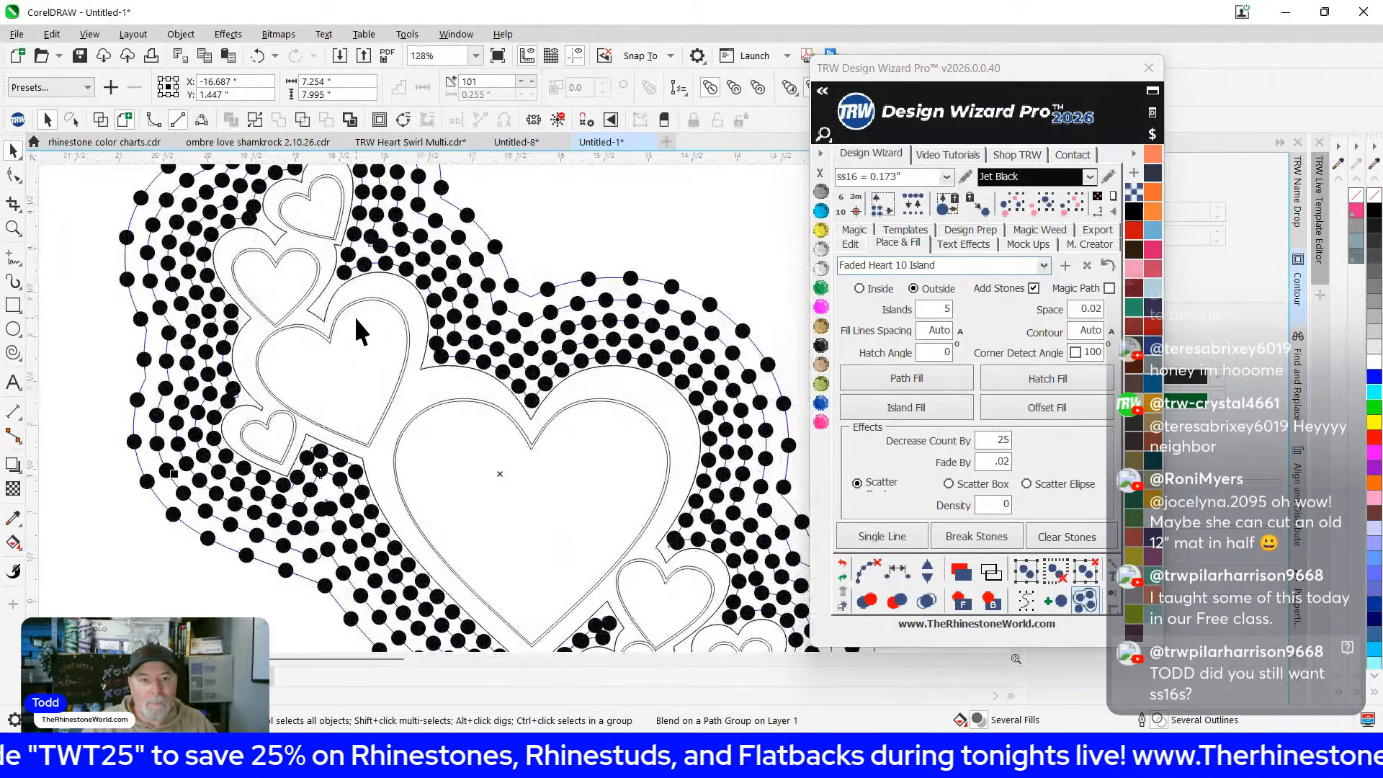
pyautogui.scroll(-1, 358, 318)
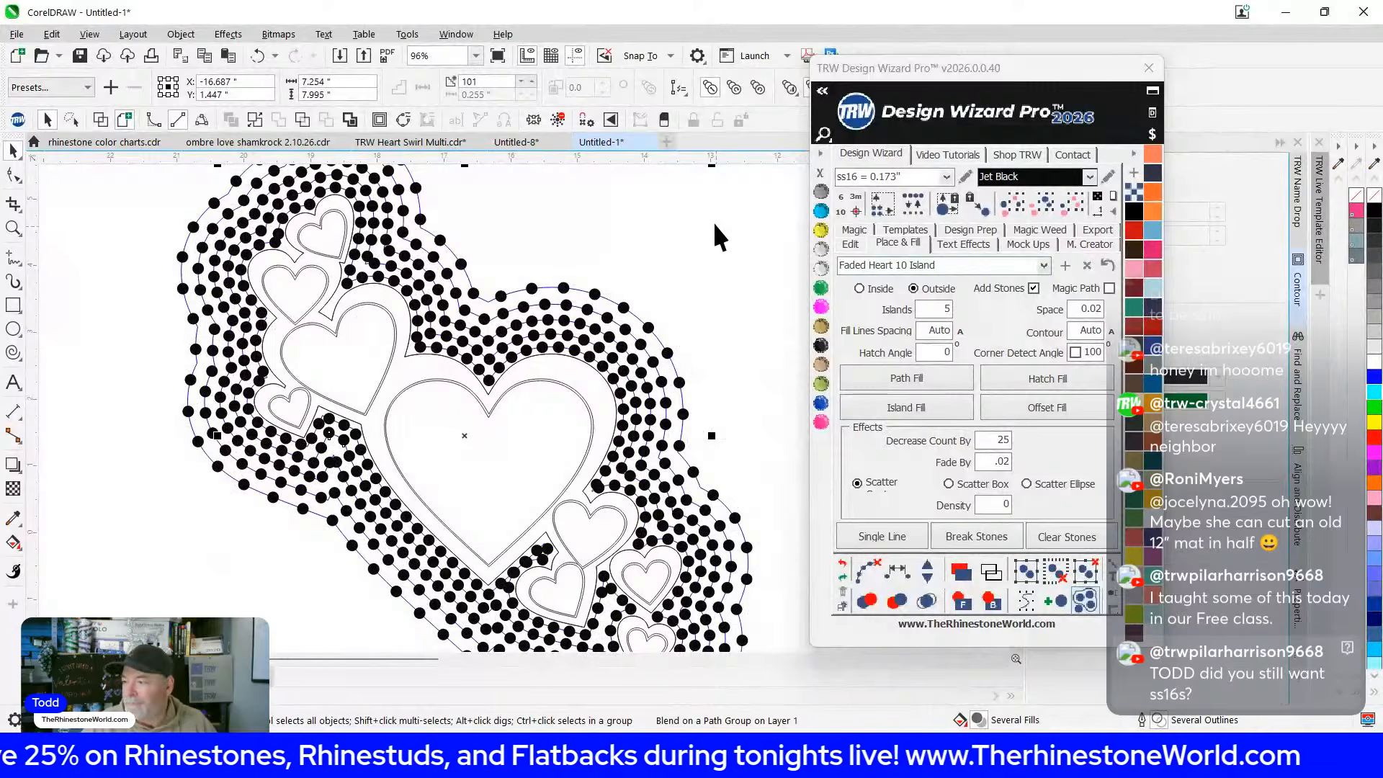
pyautogui.scroll(-1, 715, 223)
pyautogui.scroll(-1, 714, 223)
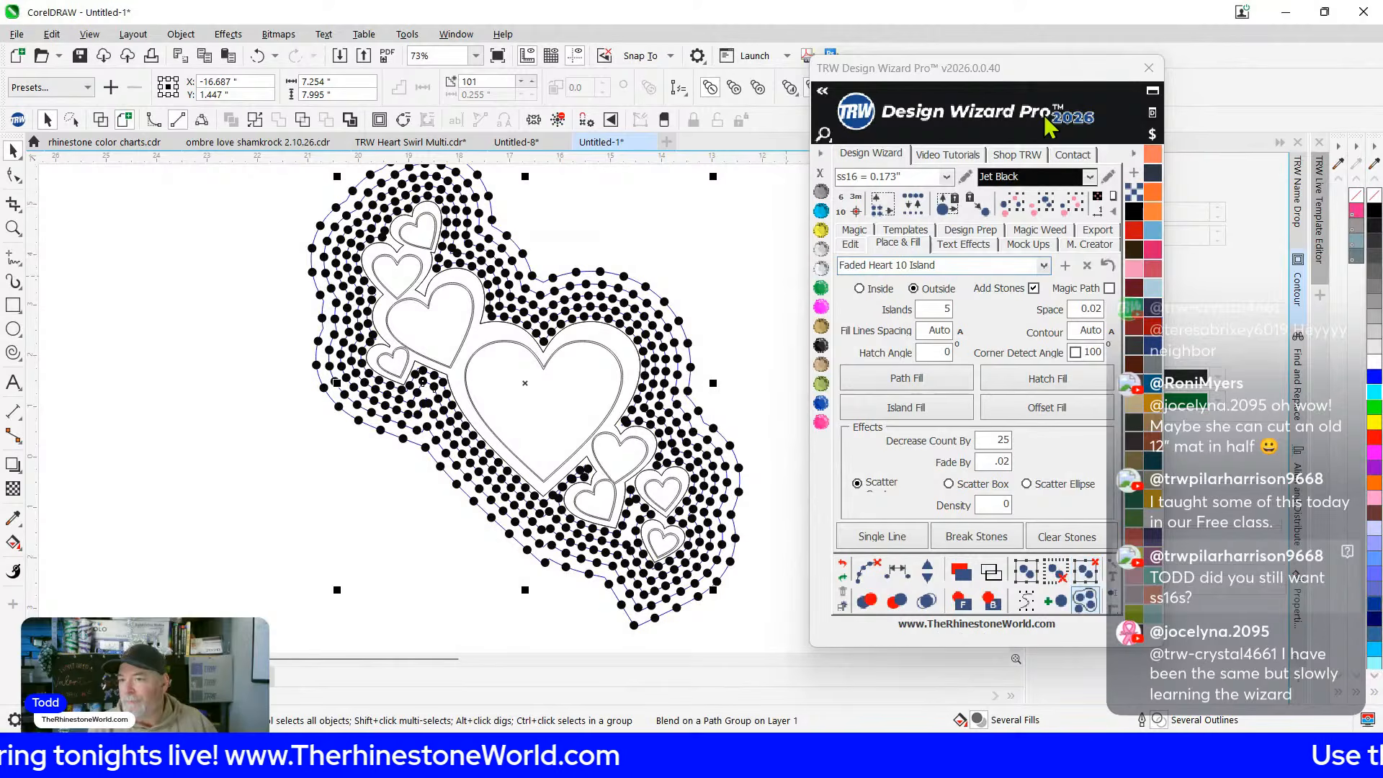
pyautogui.scroll(1, 278, 338)
pyautogui.scroll(-1, 276, 350)
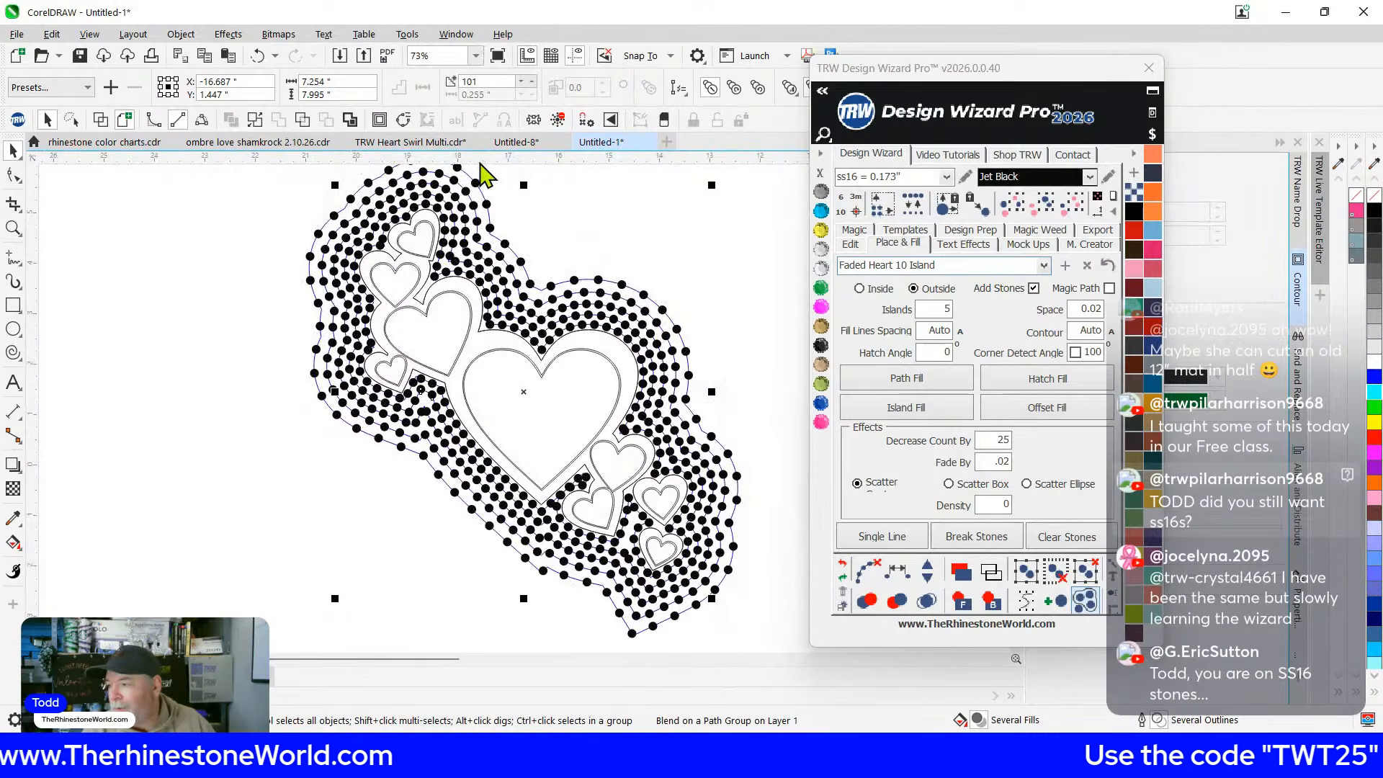
# Drag a blend stone to respread its row, then marquee-select the whole design
pyautogui.click(562, 196)
pyautogui.scroll(2, 389, 213)
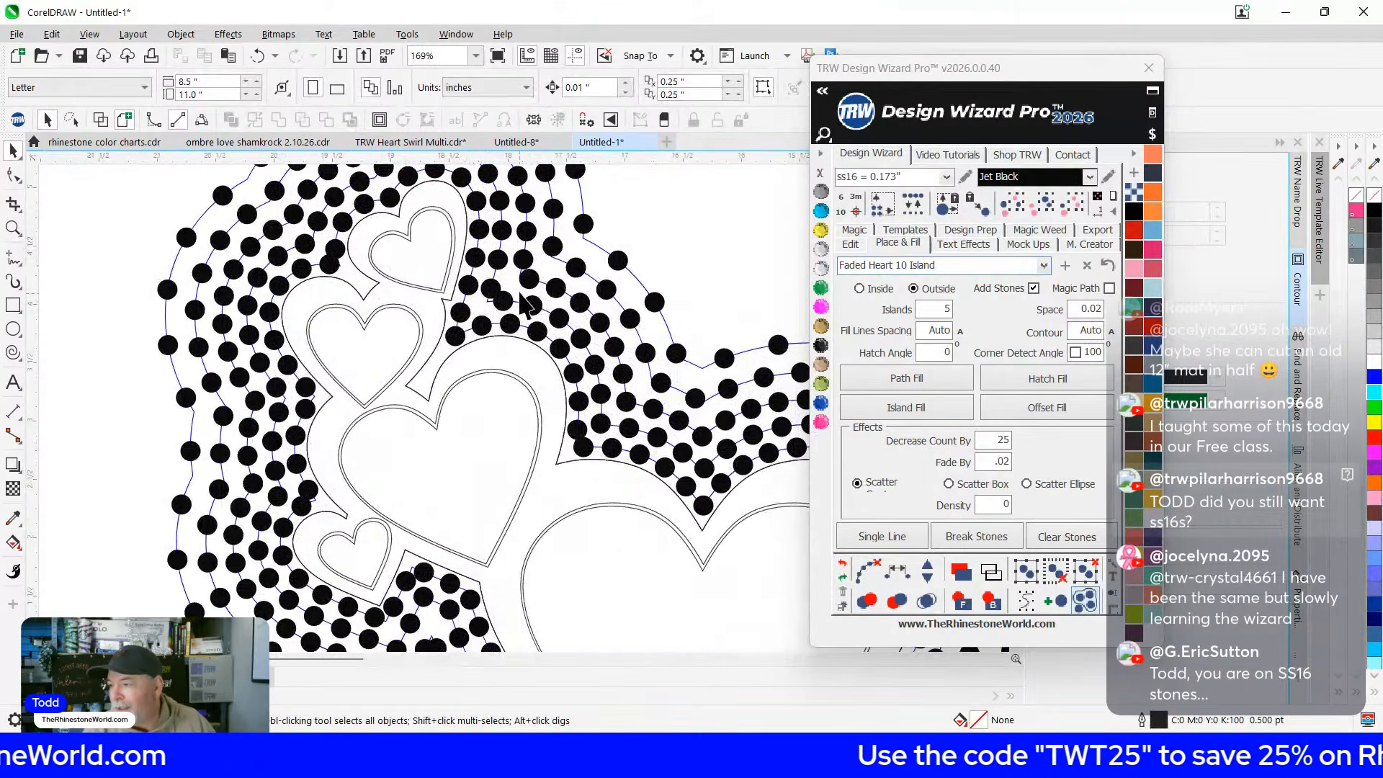
pyautogui.click(491, 302)
pyautogui.moveTo(488, 291); pyautogui.dragTo(543, 302)
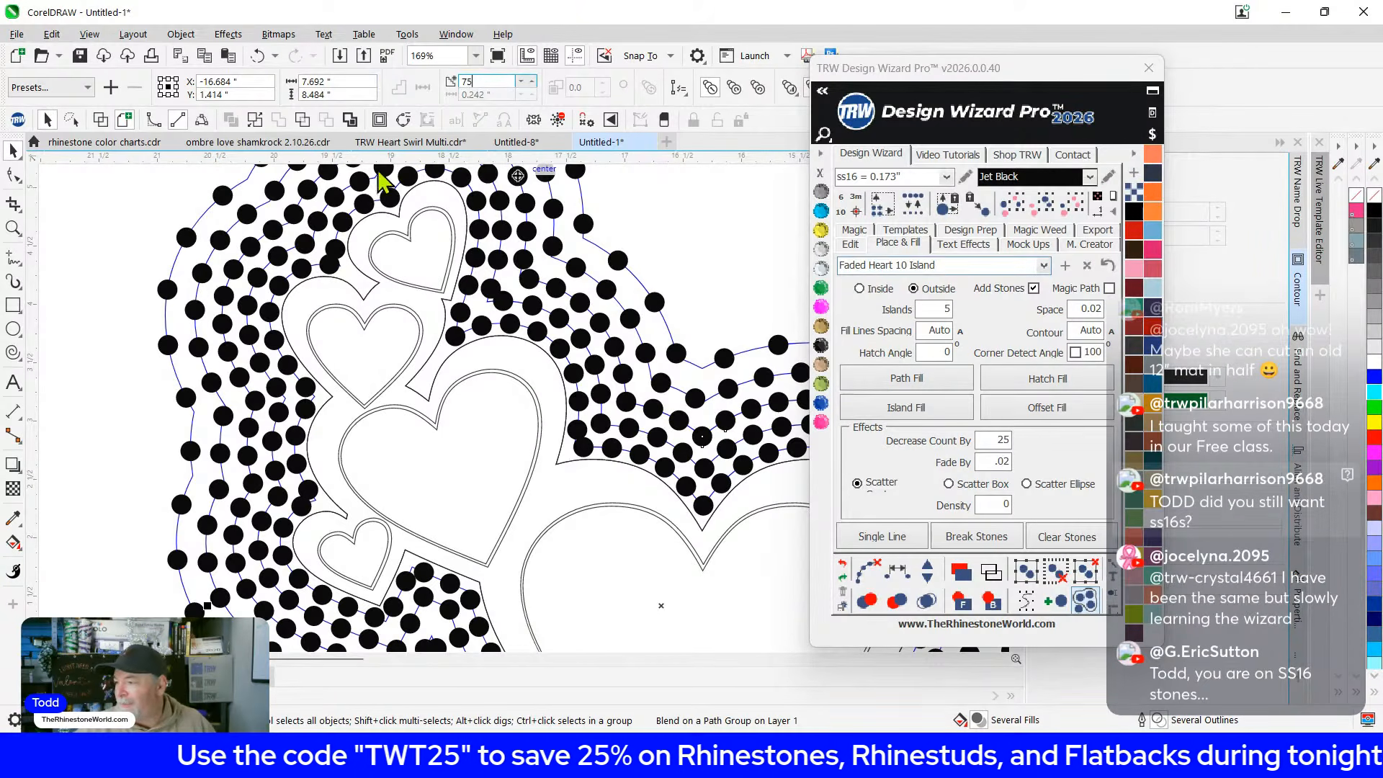
pyautogui.scroll(-2, 510, 345)
pyautogui.click(193, 195)
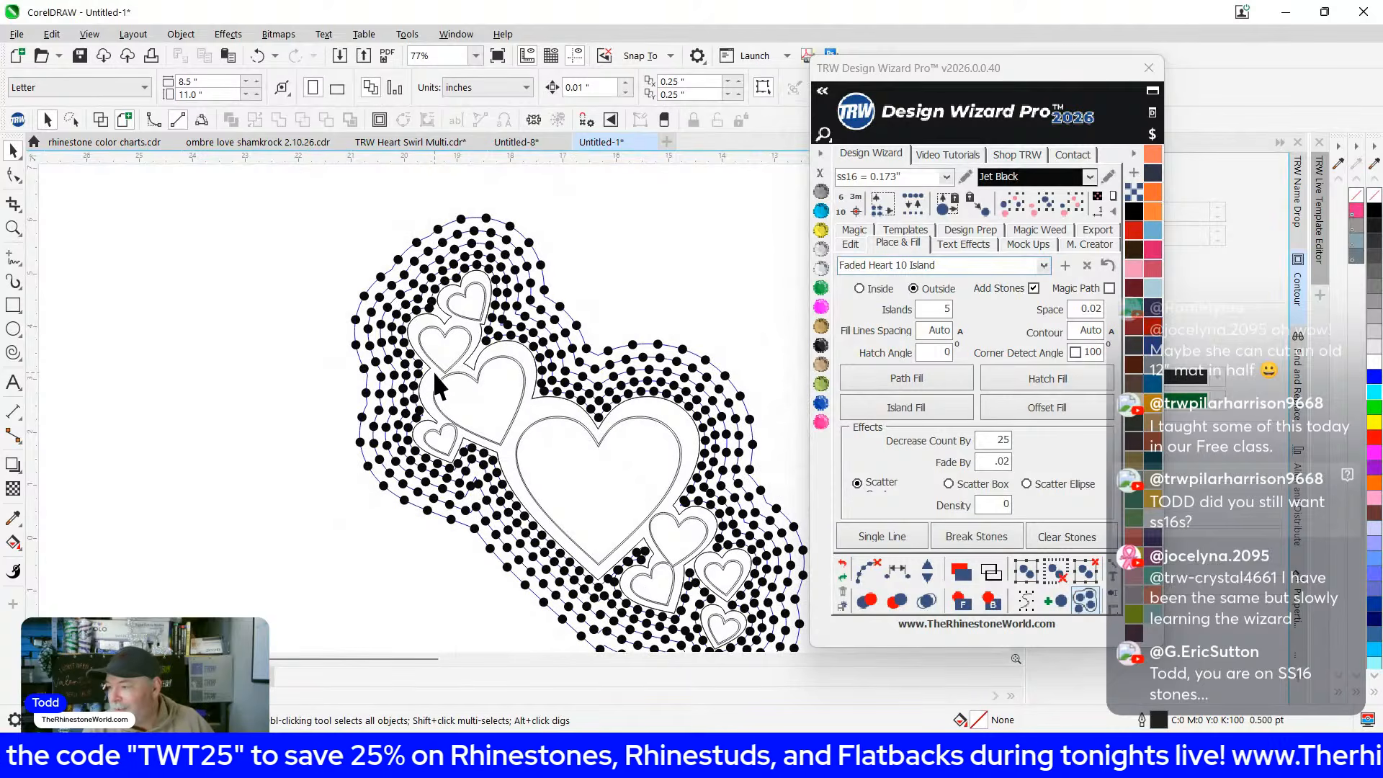
pyautogui.scroll(4, 434, 371)
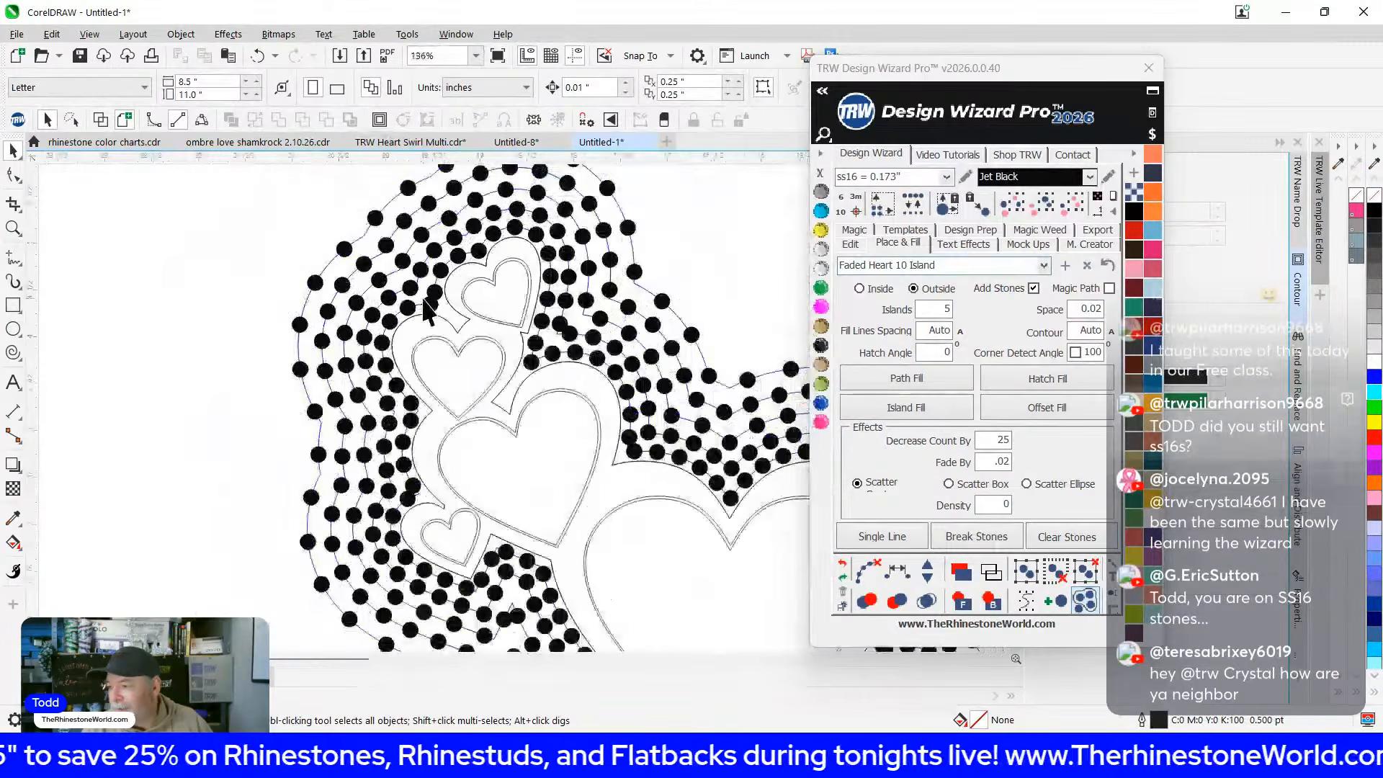
pyautogui.scroll(-4, 427, 310)
pyautogui.scroll(-2, 479, 372)
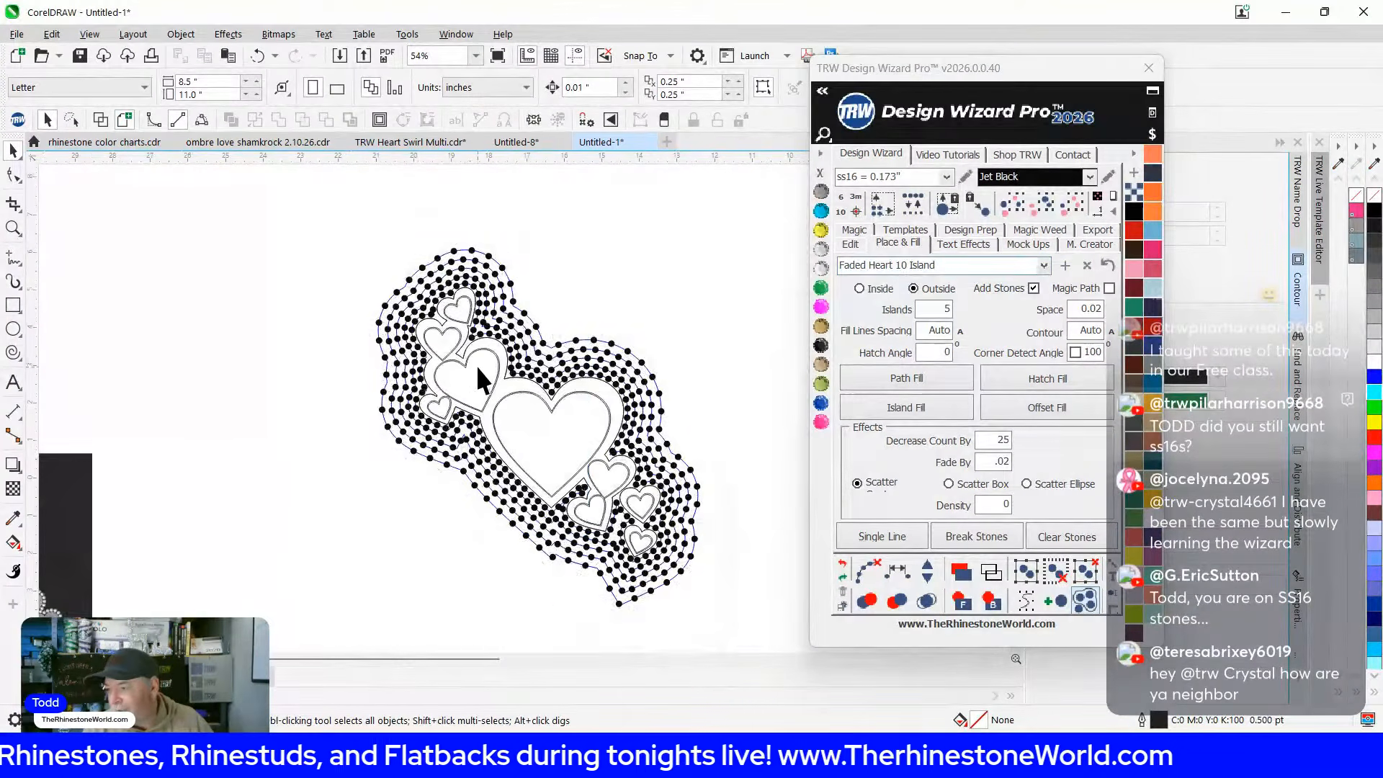
pyautogui.moveTo(323, 203); pyautogui.dragTo(781, 692)
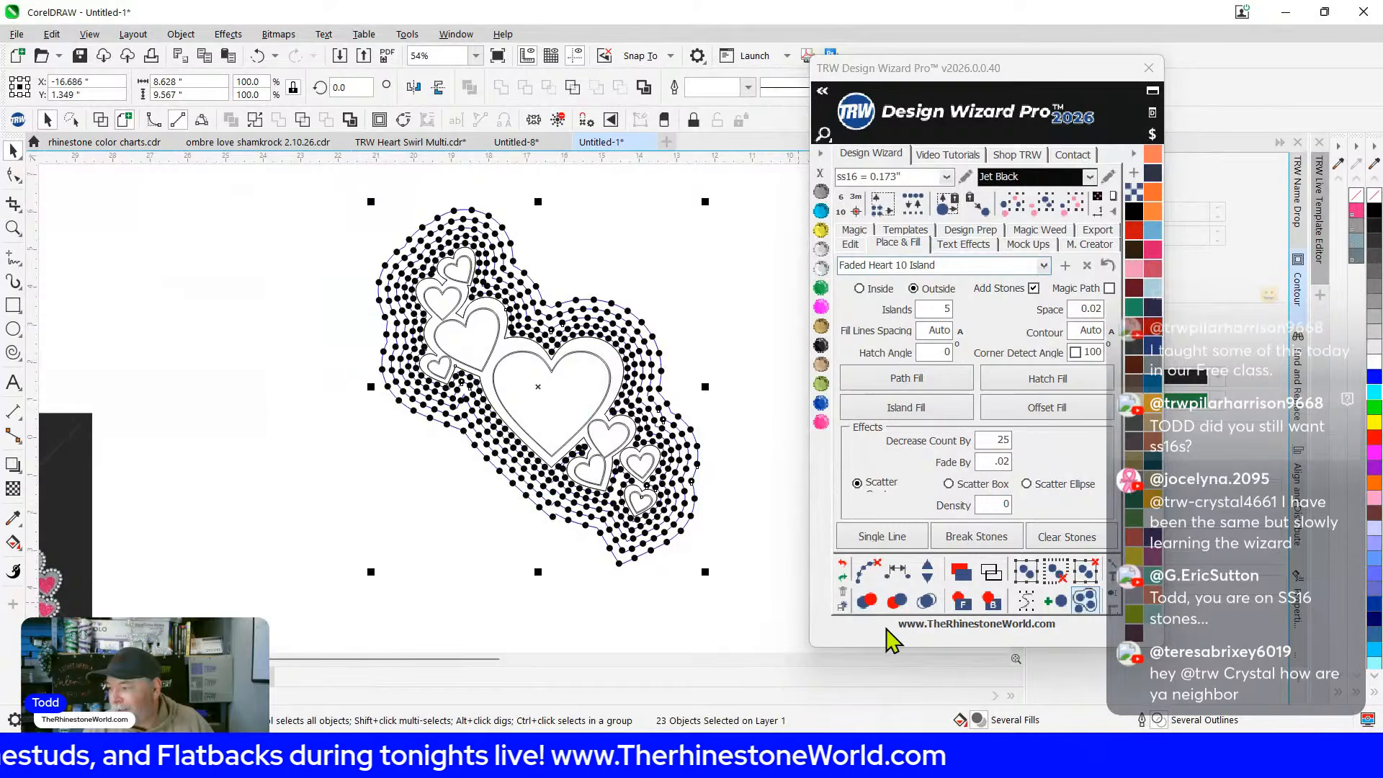
# Clear the contour guide paths from the stone fill
pyautogui.click(884, 563)
pyautogui.click(445, 525)
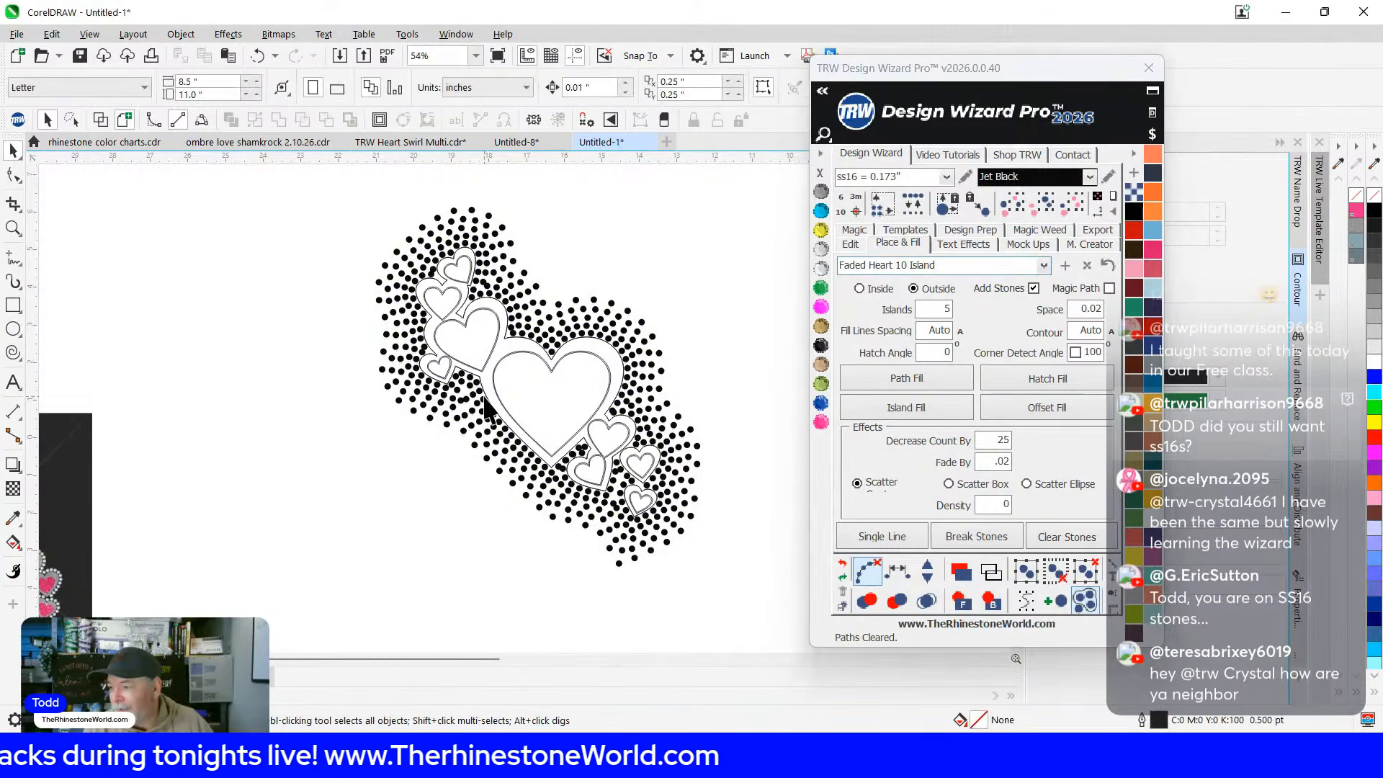
pyautogui.scroll(3, 303, 442)
pyautogui.scroll(12, 385, 230)
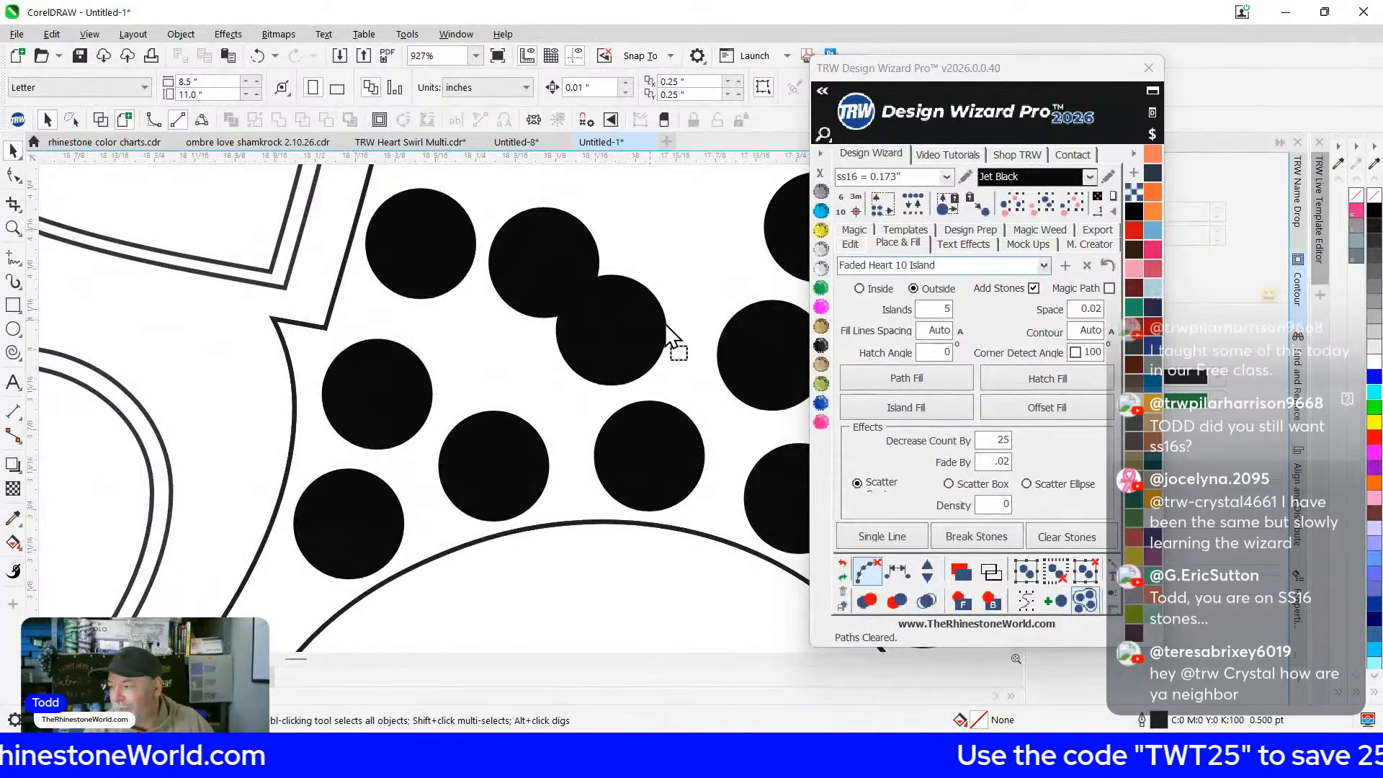
# Drag three overlapping stones apart, moving one right and two upward
pyautogui.moveTo(637, 310); pyautogui.dragTo(652, 312)
pyautogui.moveTo(576, 239); pyautogui.dragTo(573, 216)
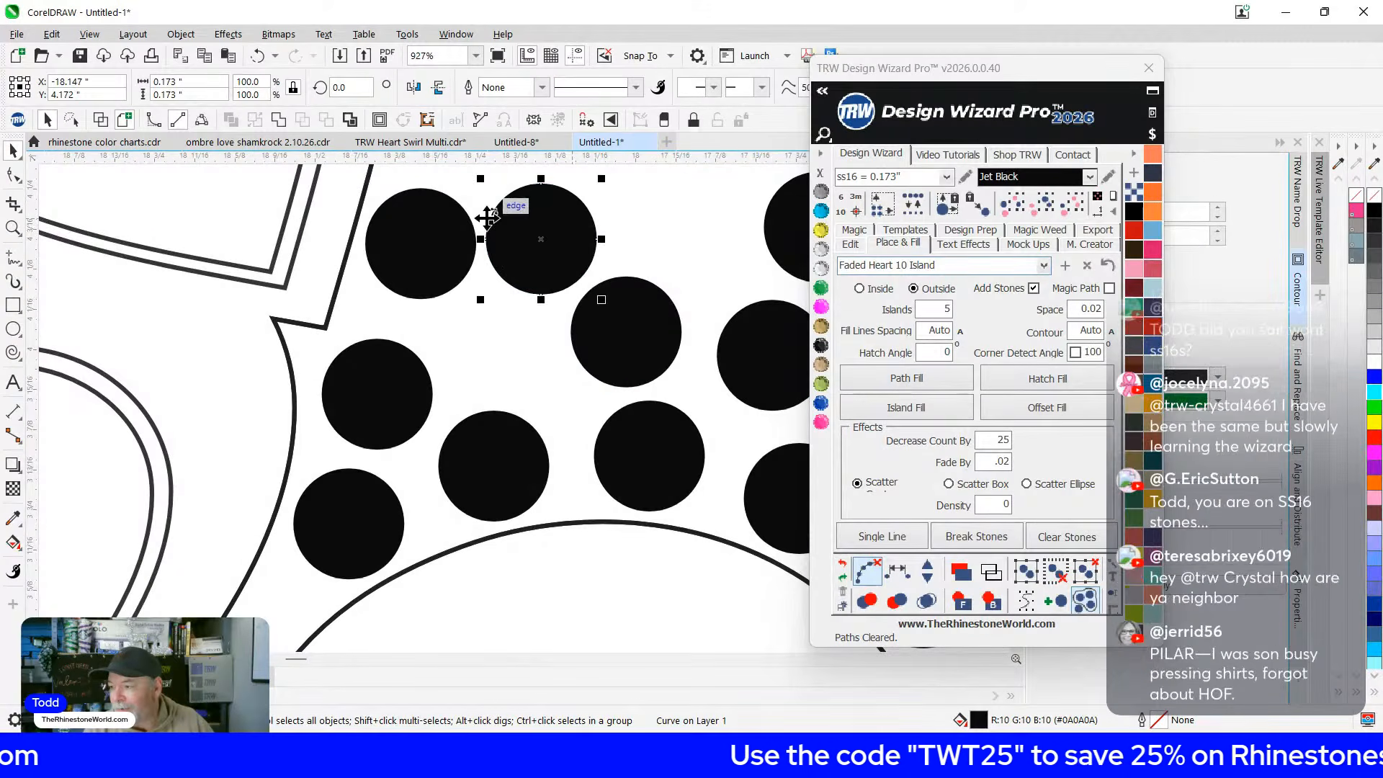
pyautogui.scroll(-10, 489, 216)
pyautogui.scroll(6, 478, 262)
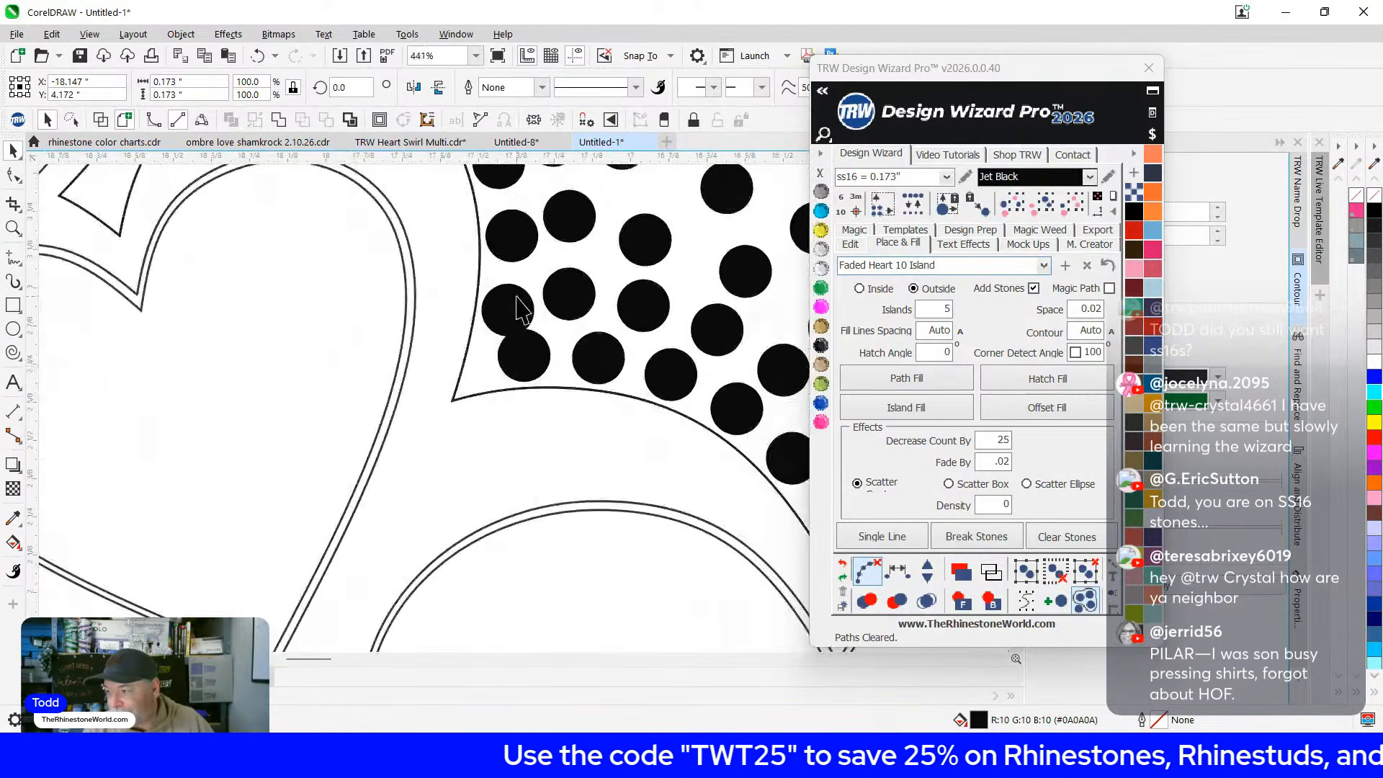
pyautogui.scroll(1, 517, 302)
pyautogui.moveTo(507, 309); pyautogui.dragTo(505, 288)
pyautogui.scroll(-2, 369, 232)
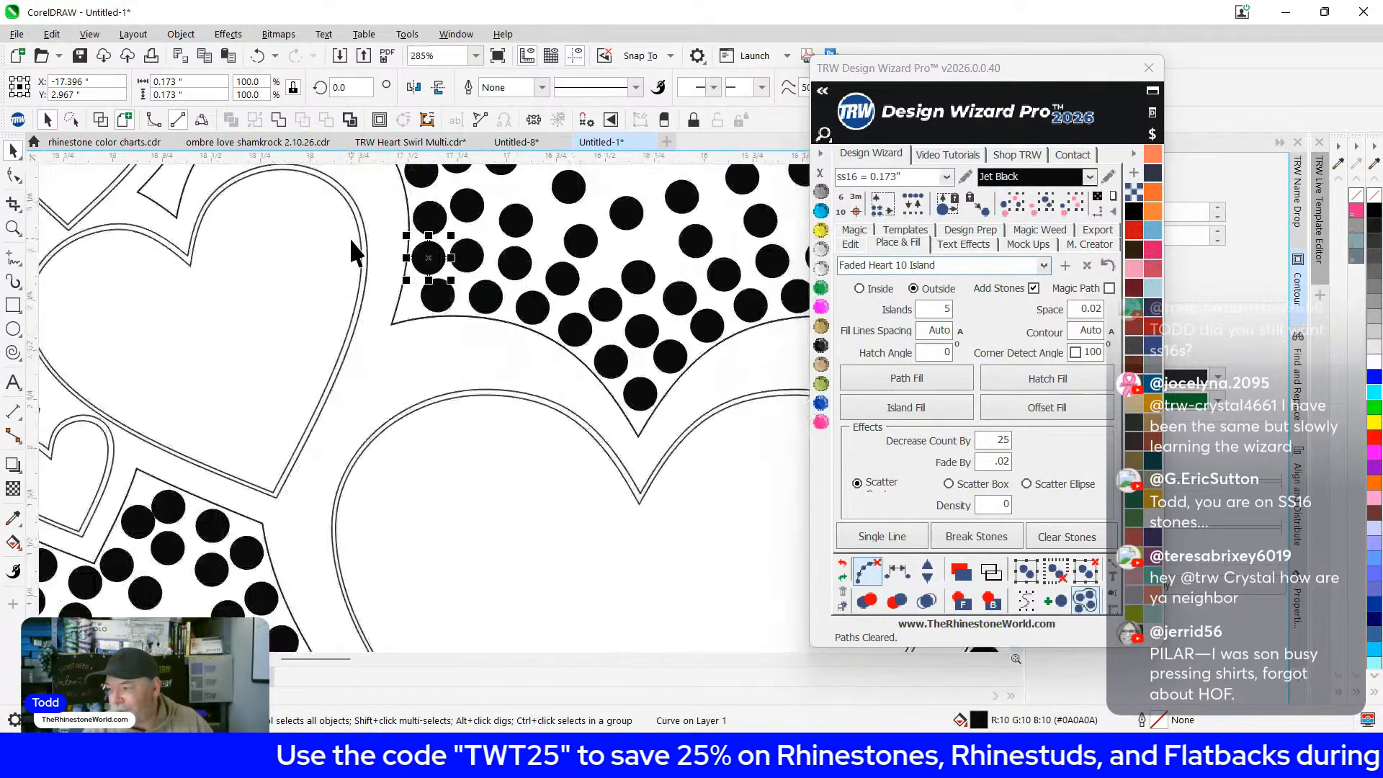
pyautogui.scroll(-2, 352, 251)
pyautogui.scroll(8, 524, 421)
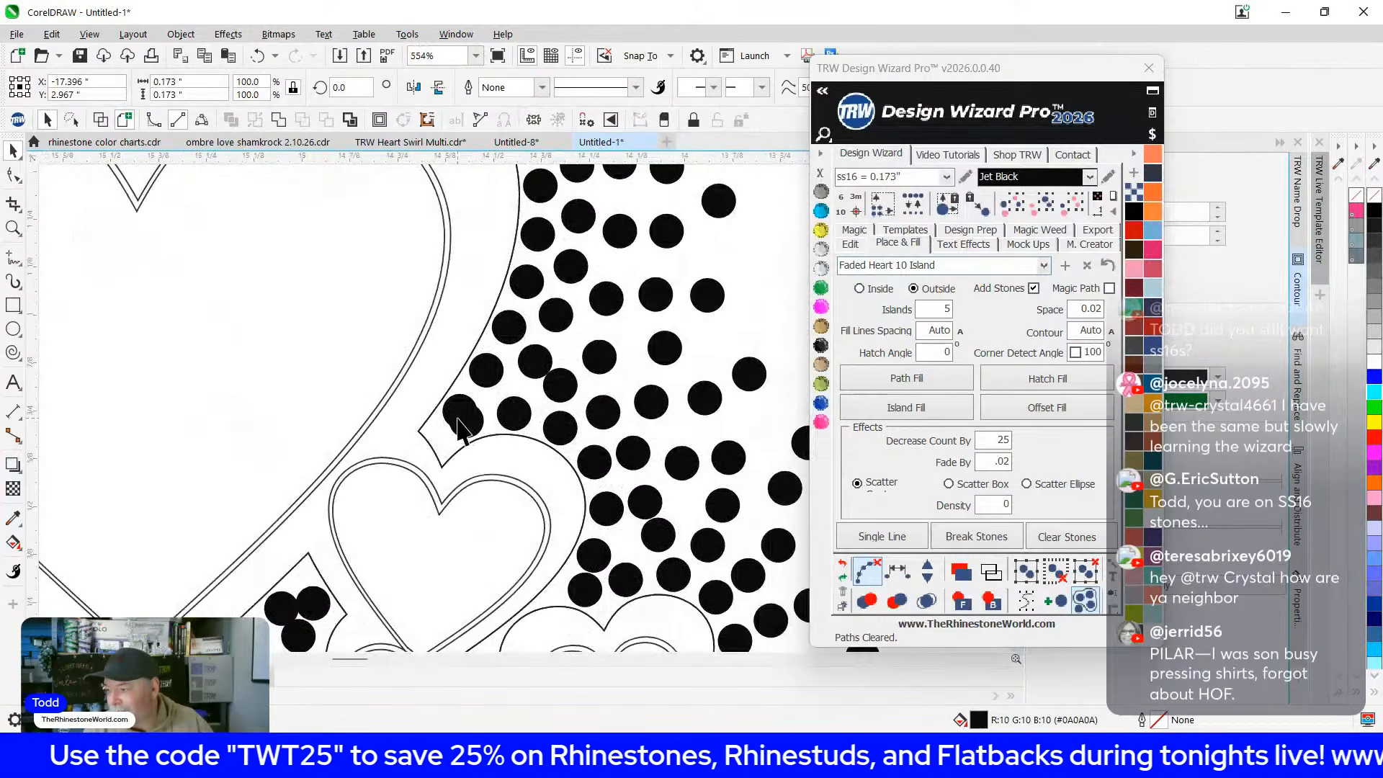
# Delete the lower of two overlapping stones
pyautogui.click(437, 443)
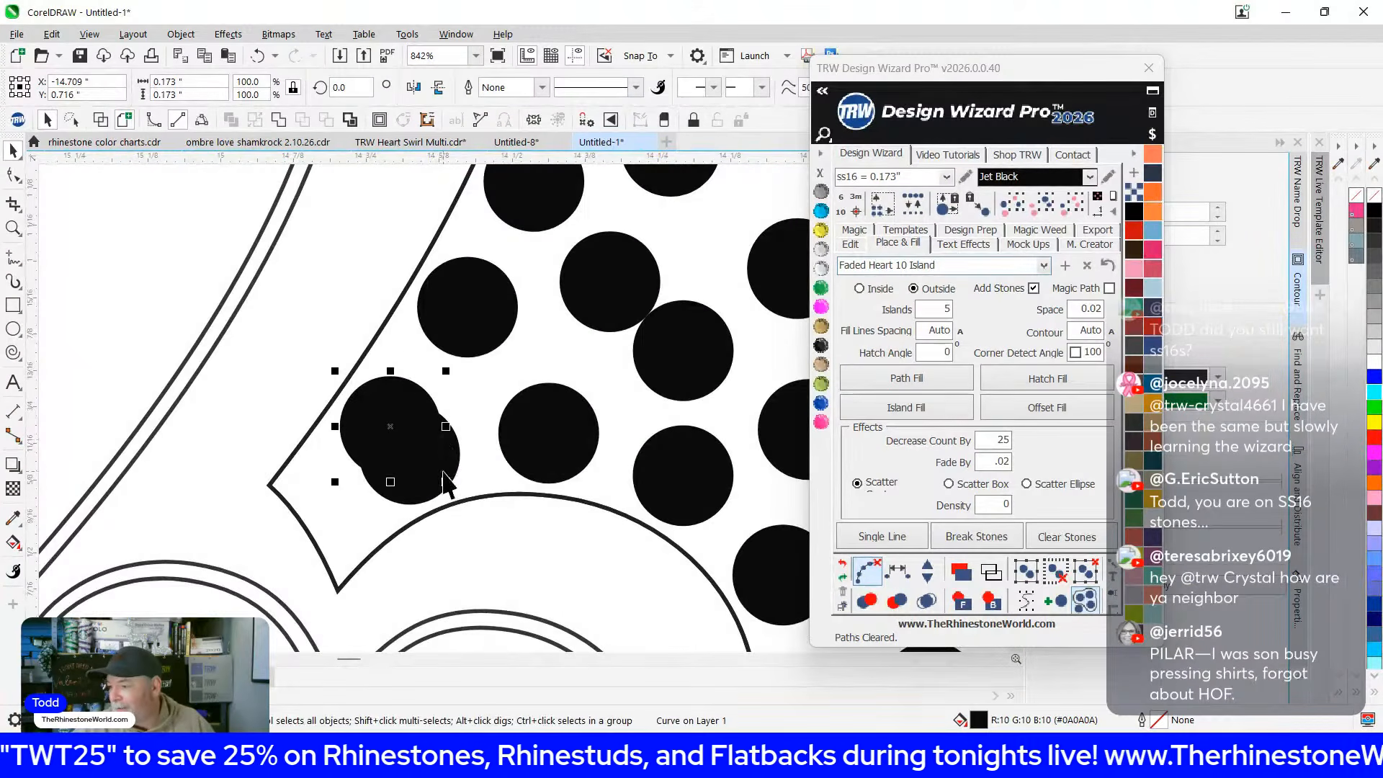
pyautogui.click(454, 467)
pyautogui.press('Delete')
pyautogui.click(590, 293)
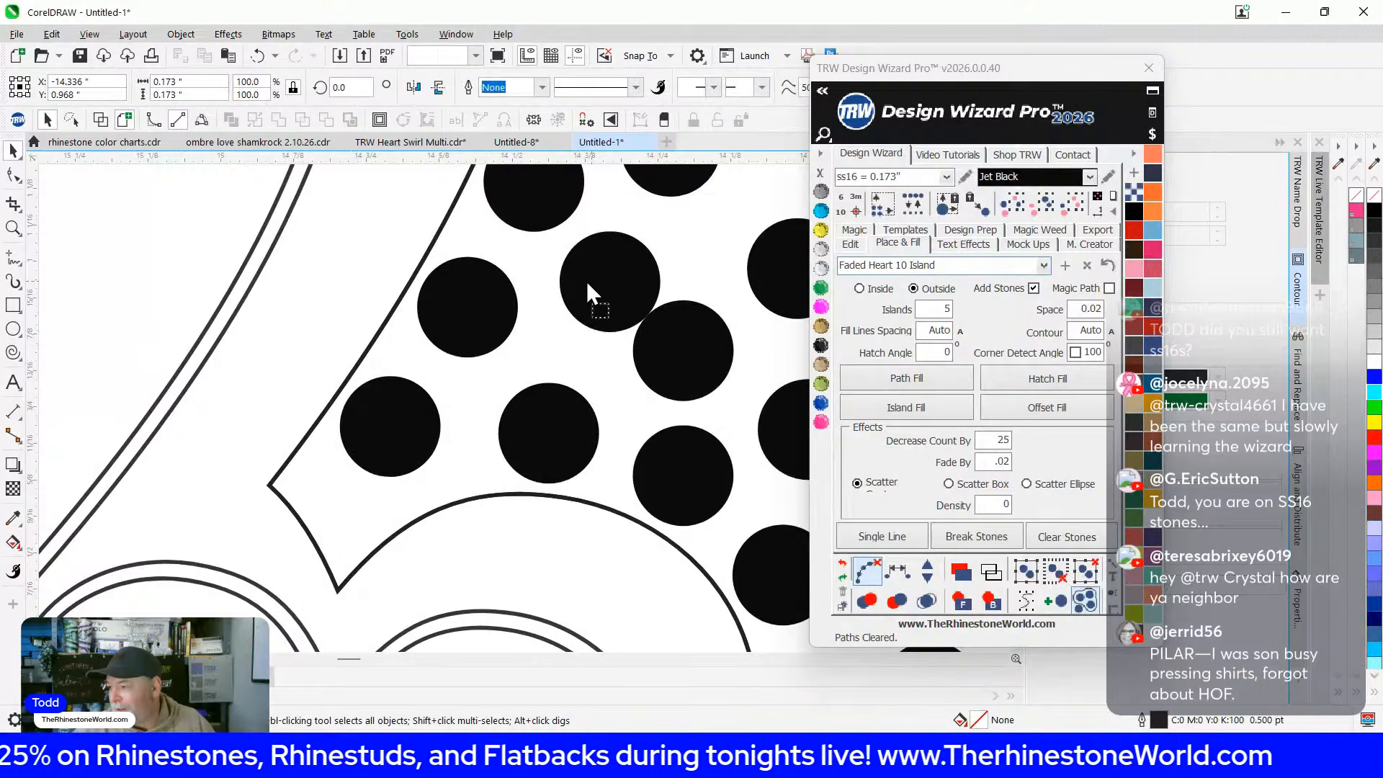
pyautogui.scroll(-4, 490, 226)
pyautogui.scroll(-1, 488, 216)
# Nudge a stone in the lower part of the fill slightly upward
pyautogui.moveTo(553, 474); pyautogui.dragTo(529, 342)
pyautogui.scroll(4, 288, 317)
pyautogui.scroll(3, 291, 328)
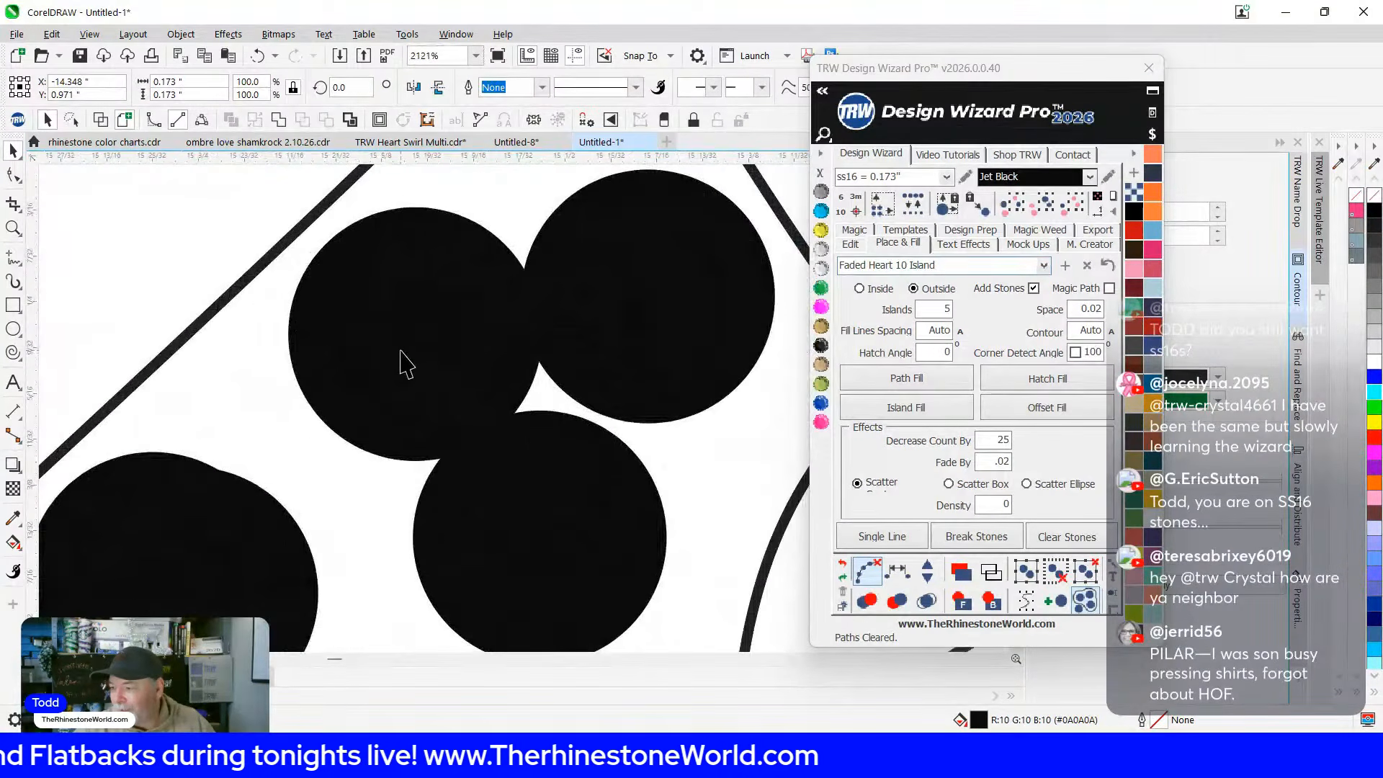
pyautogui.scroll(-5, 349, 324)
pyautogui.scroll(-4, 414, 392)
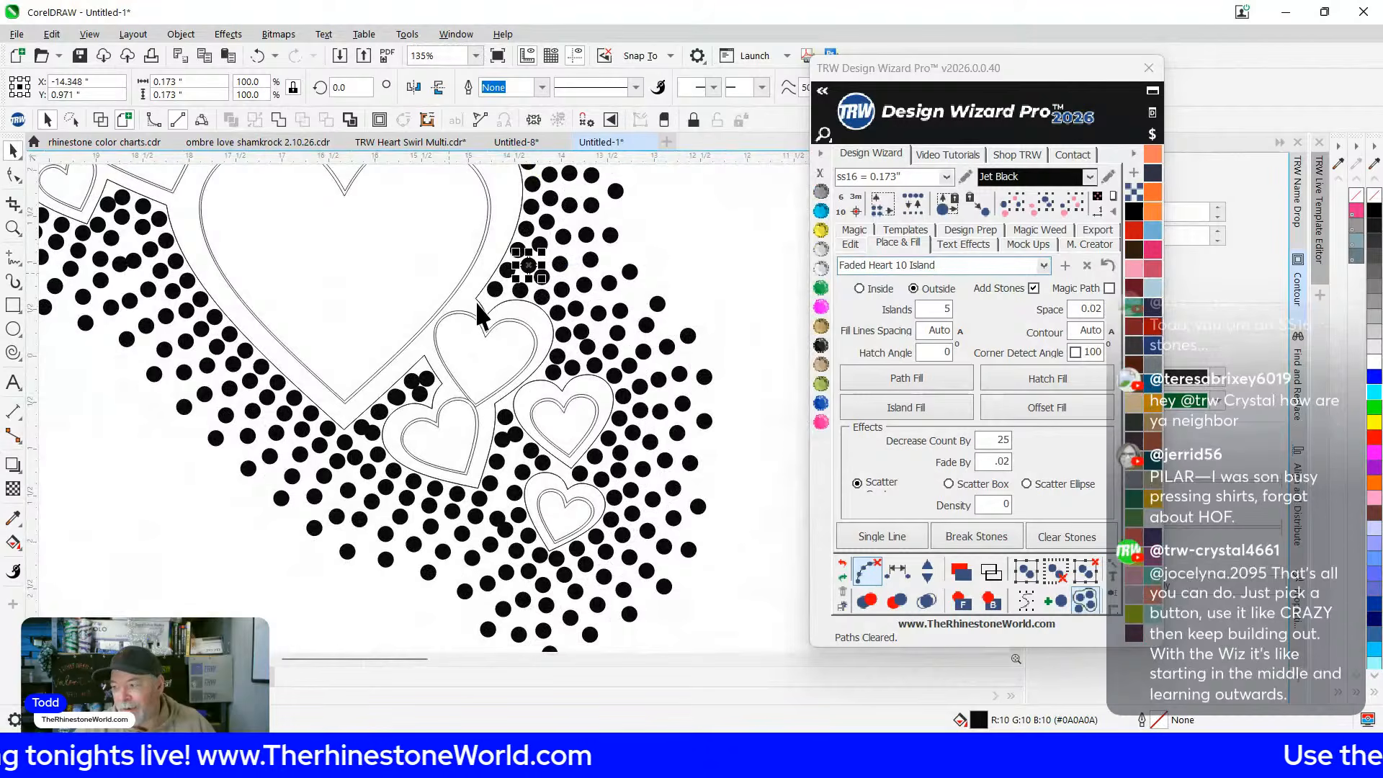
pyautogui.moveTo(527, 285); pyautogui.dragTo(520, 383)
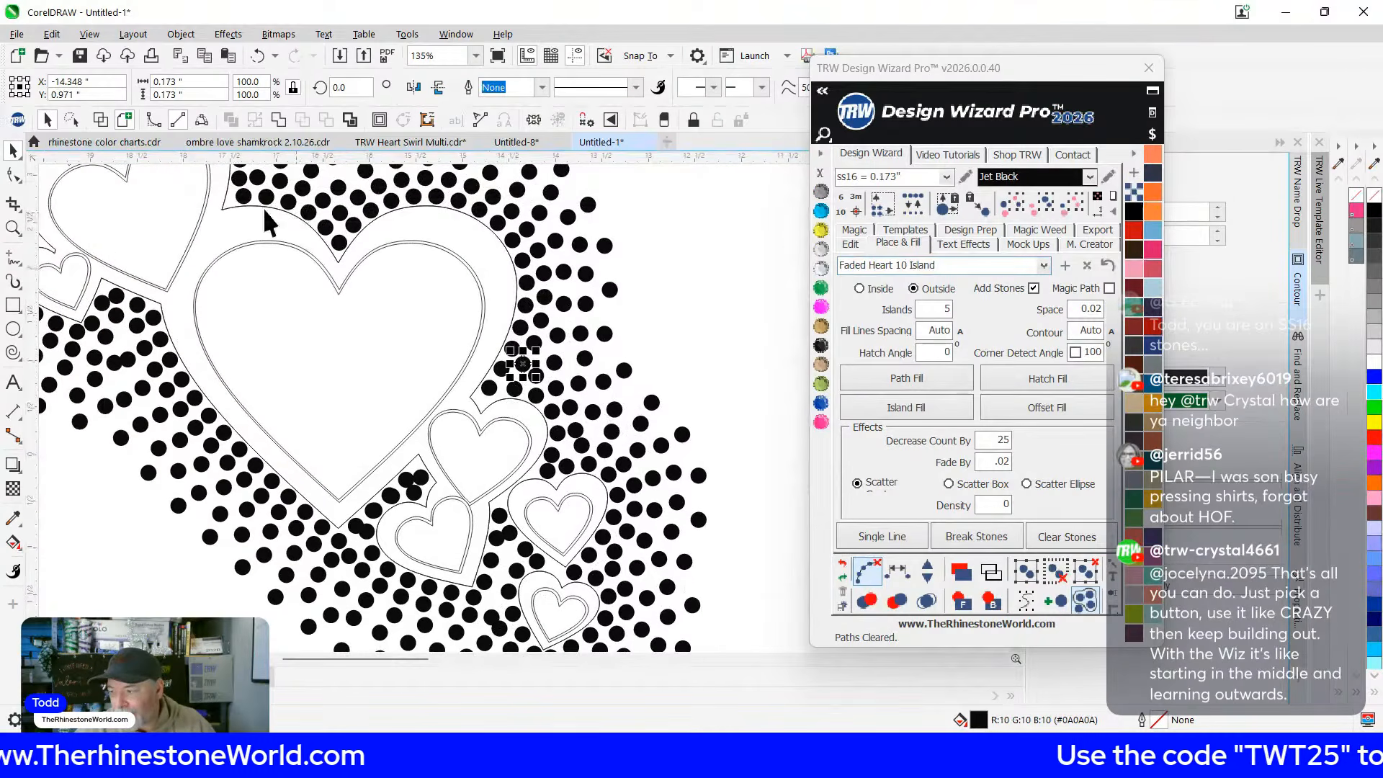
pyautogui.scroll(2, 514, 400)
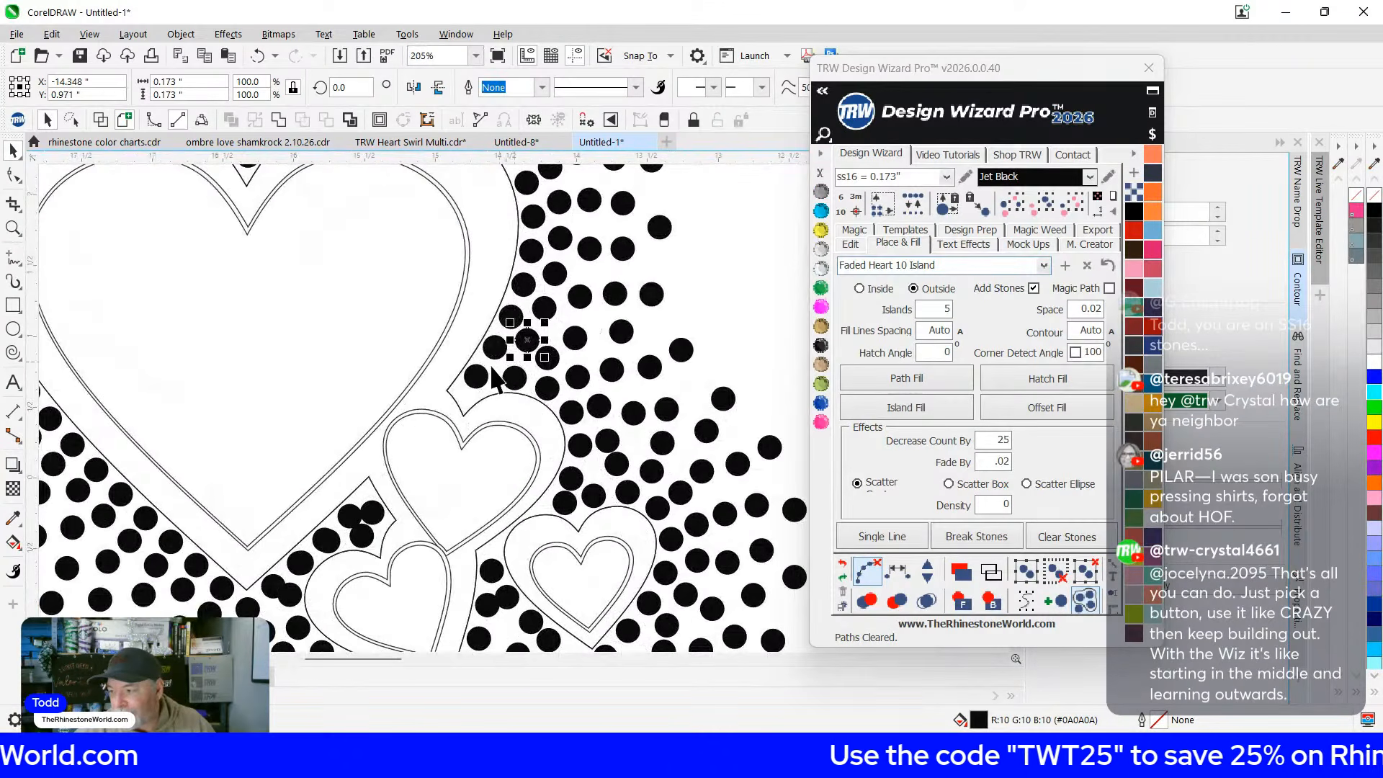
pyautogui.scroll(5, 592, 513)
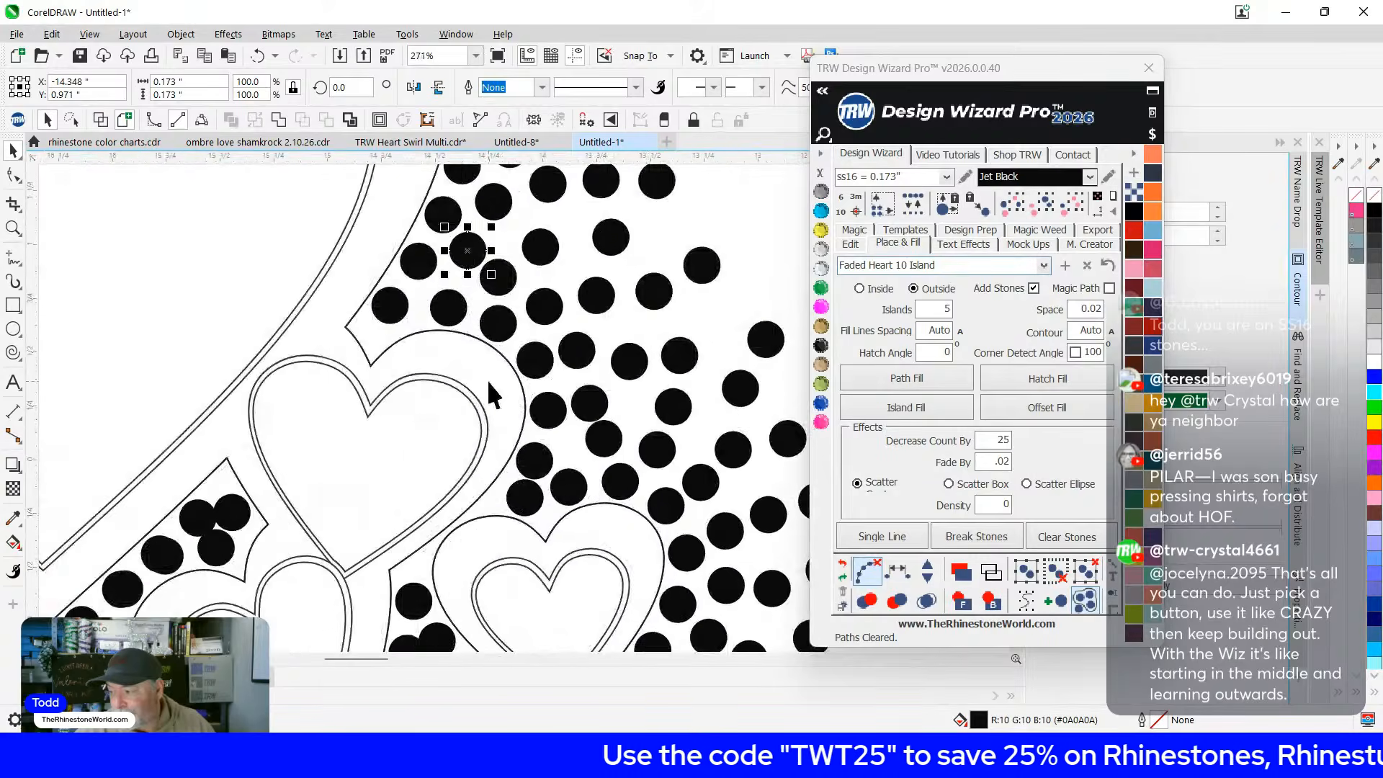
pyautogui.moveTo(691, 449); pyautogui.dragTo(690, 441)
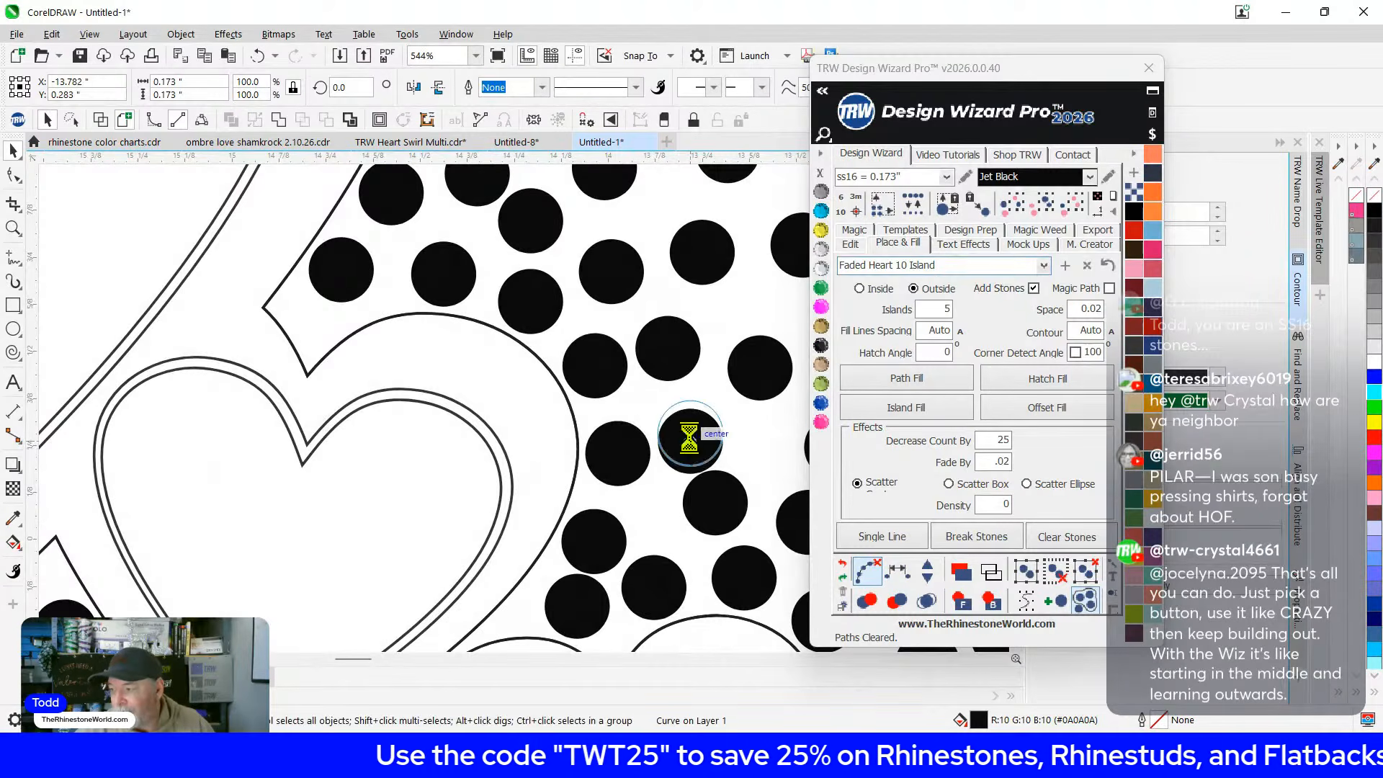
pyautogui.scroll(-3, 538, 284)
pyautogui.scroll(2, 636, 564)
pyautogui.scroll(-3, 680, 417)
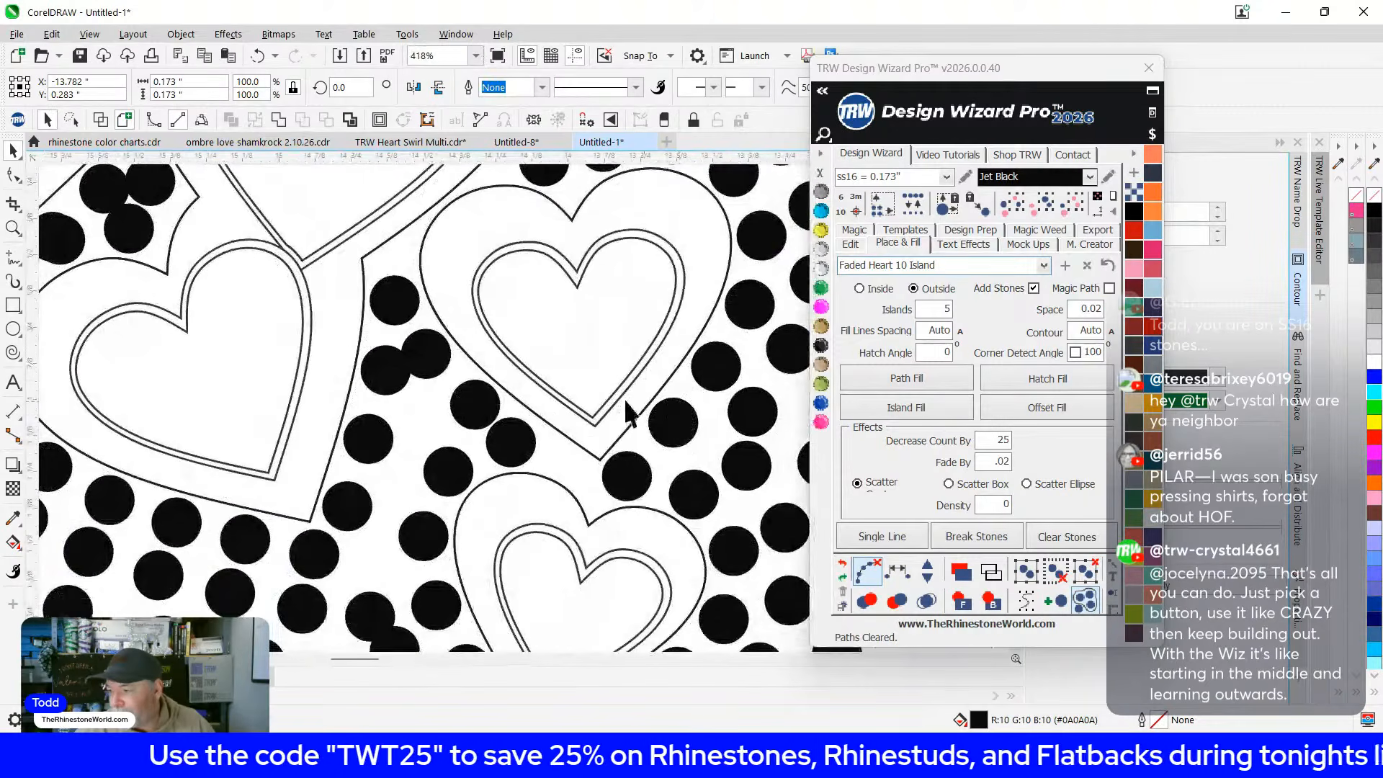
pyautogui.scroll(4, 472, 392)
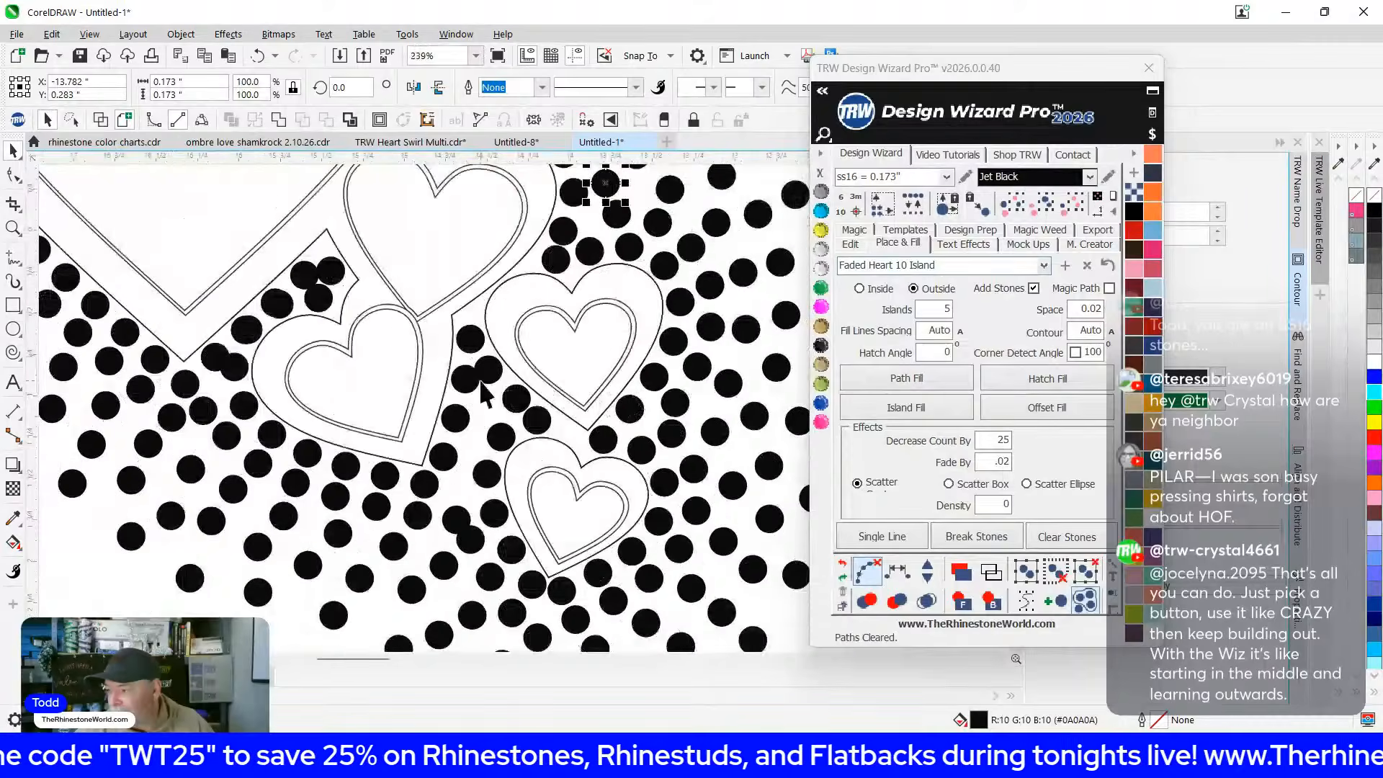
# Shift four more stones to clear overlaps with their neighbours
pyautogui.moveTo(454, 425); pyautogui.dragTo(454, 426)
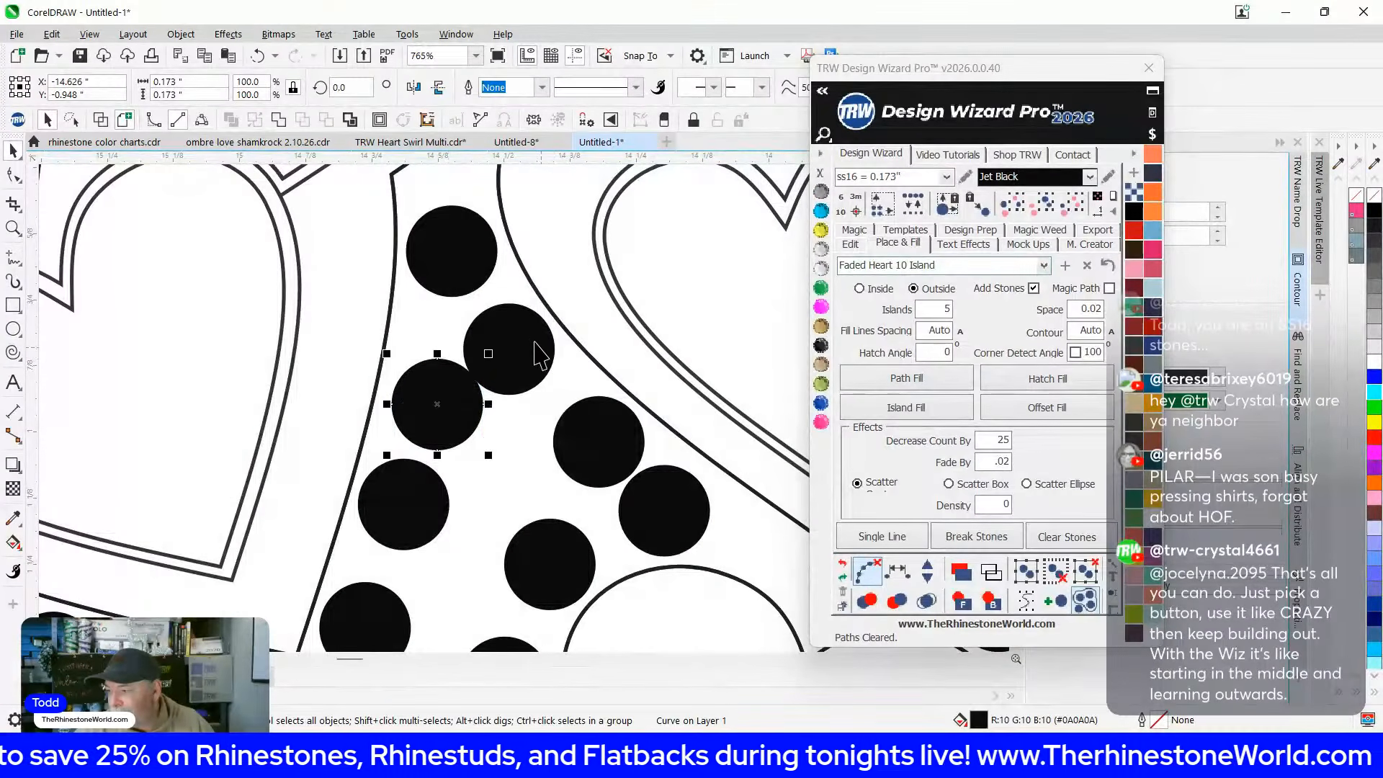
pyautogui.moveTo(479, 273); pyautogui.dragTo(479, 257)
pyautogui.moveTo(503, 349); pyautogui.dragTo(450, 382)
pyautogui.moveTo(463, 250); pyautogui.dragTo(455, 299)
pyautogui.scroll(-2, 469, 288)
pyautogui.scroll(2, 436, 538)
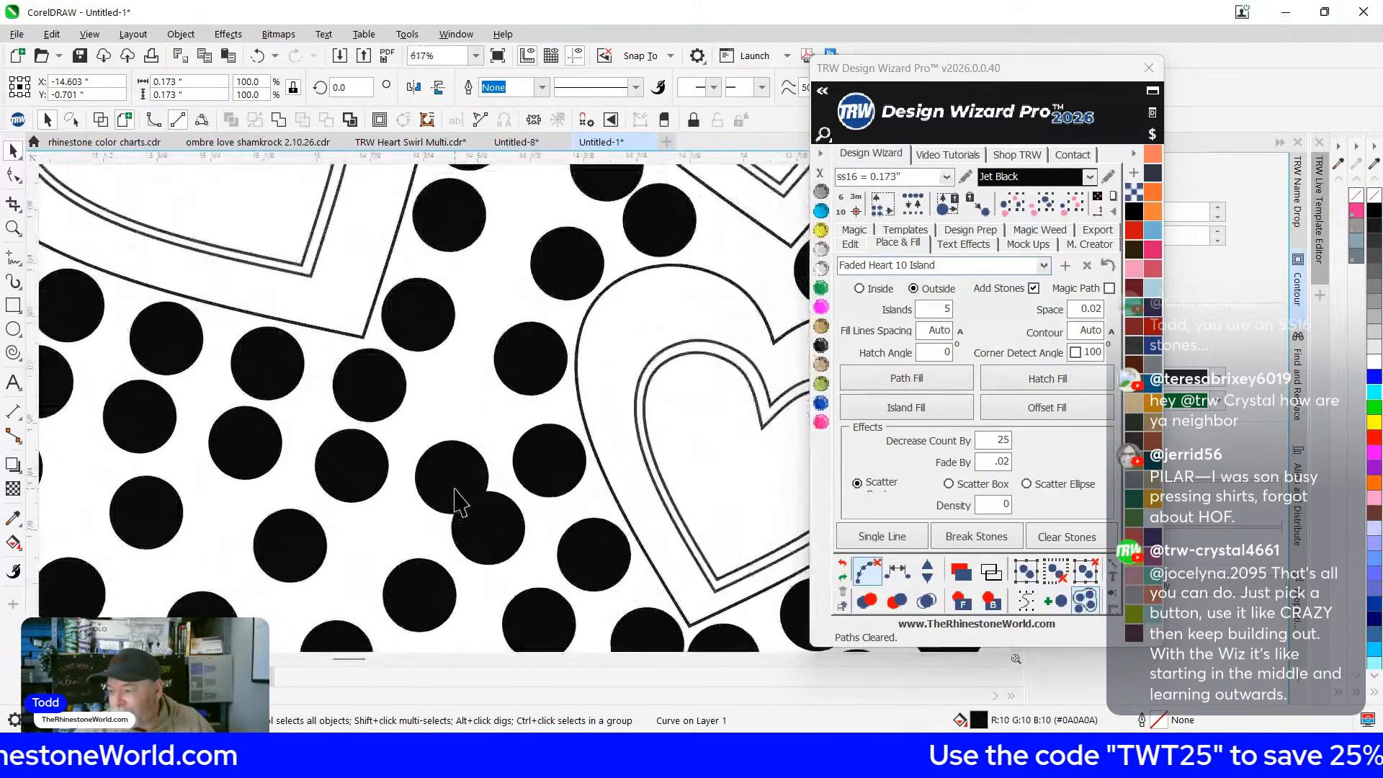
# Select the four stones of a crowded row near the hearts
pyautogui.click(446, 464)
pyautogui.scroll(-3, 494, 321)
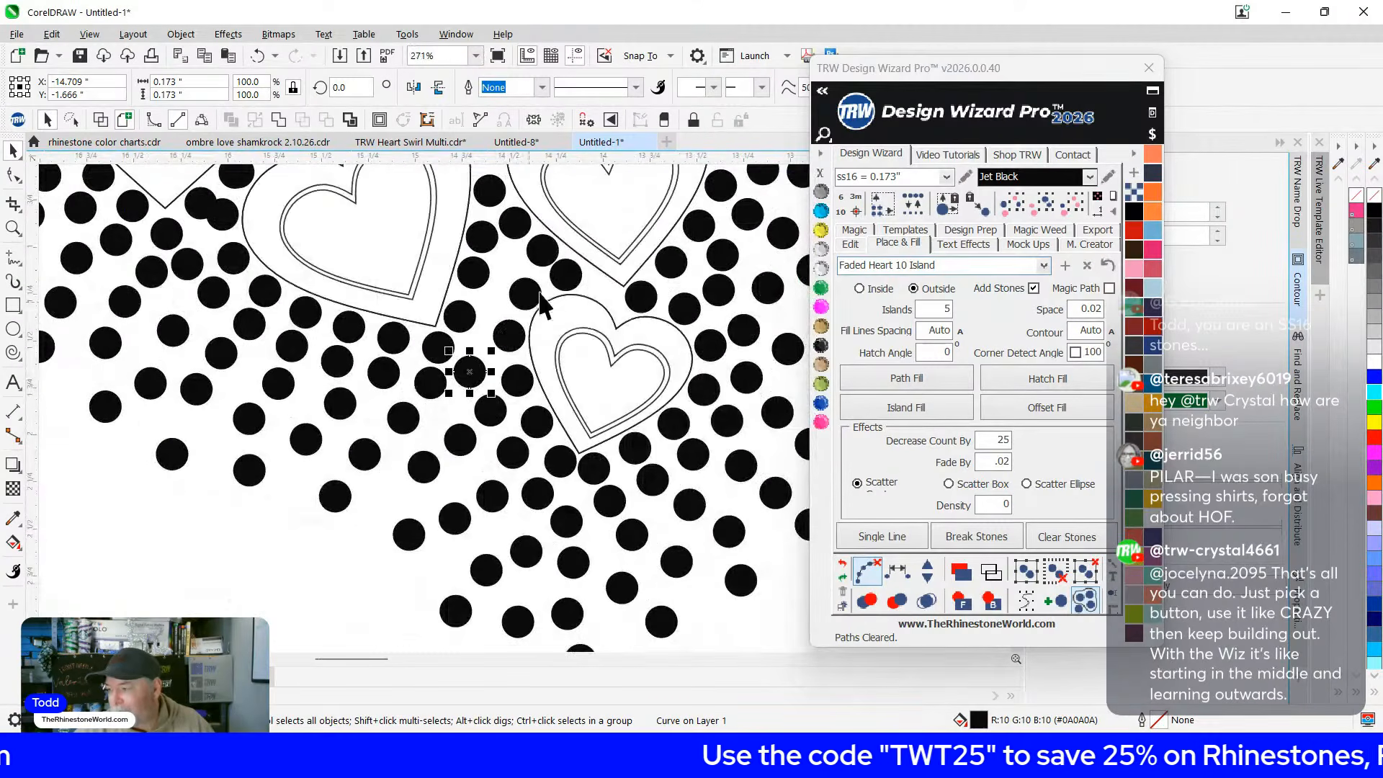
pyautogui.scroll(3, 497, 306)
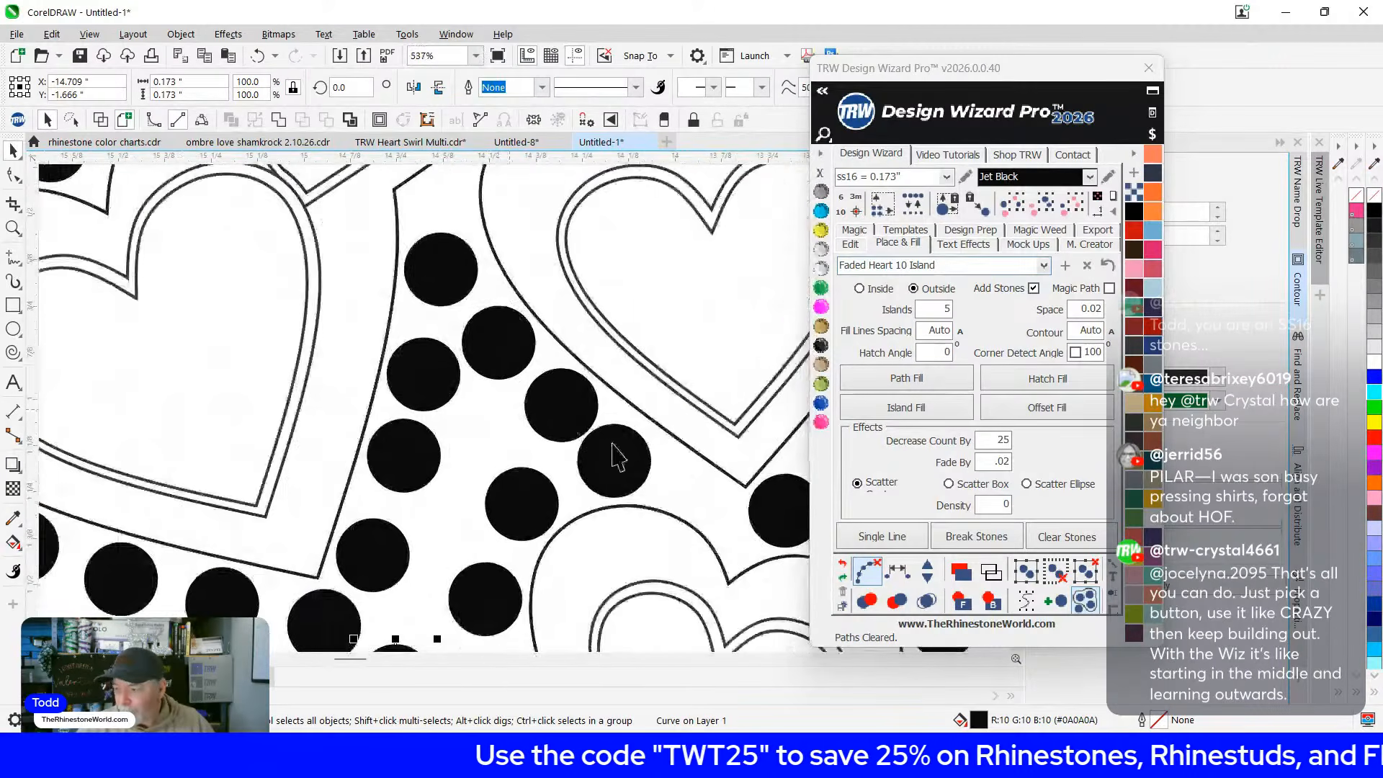
pyautogui.click(631, 471)
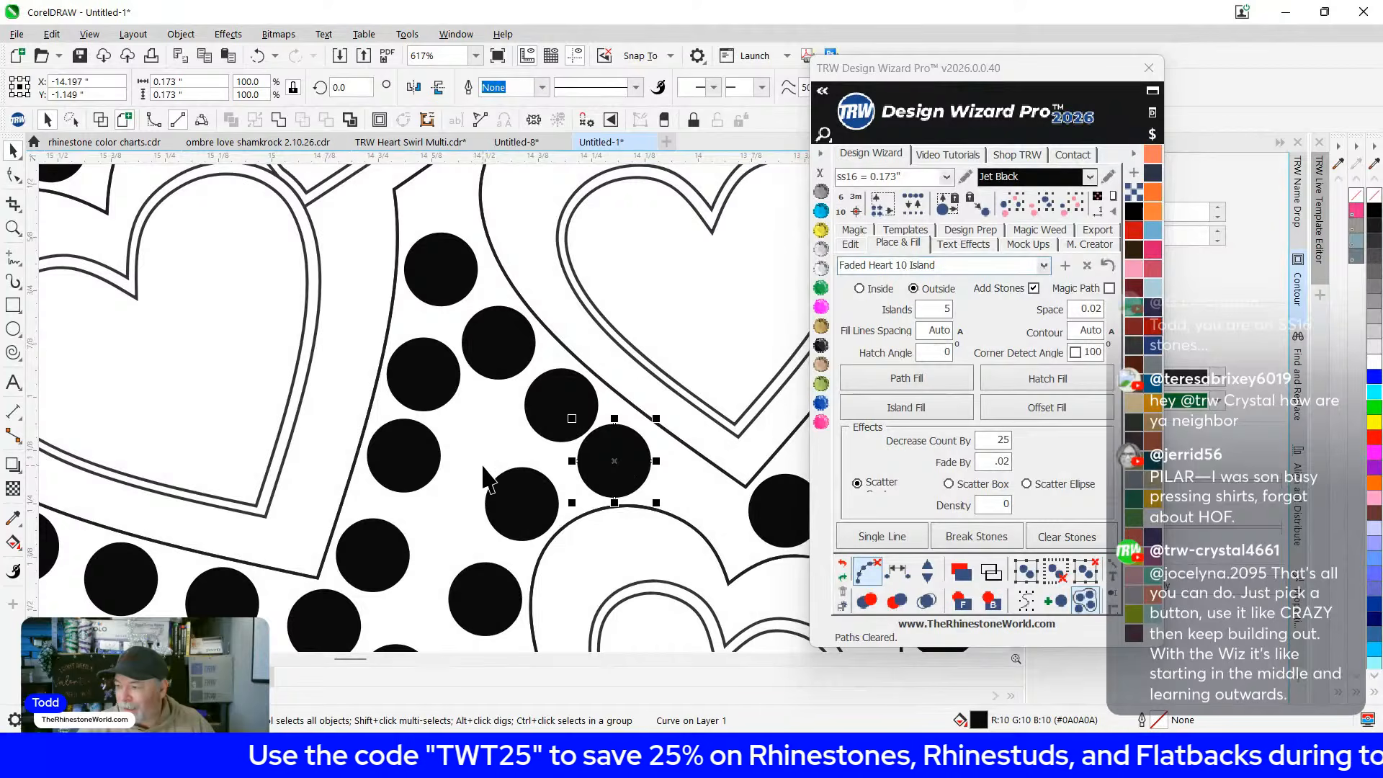
pyautogui.keyDown('shift'); pyautogui.click(559, 391); pyautogui.keyUp('shift')
pyautogui.keyDown('shift'); pyautogui.click(510, 332); pyautogui.keyUp('shift')
pyautogui.keyDown('shift'); pyautogui.click(447, 261); pyautogui.keyUp('shift')
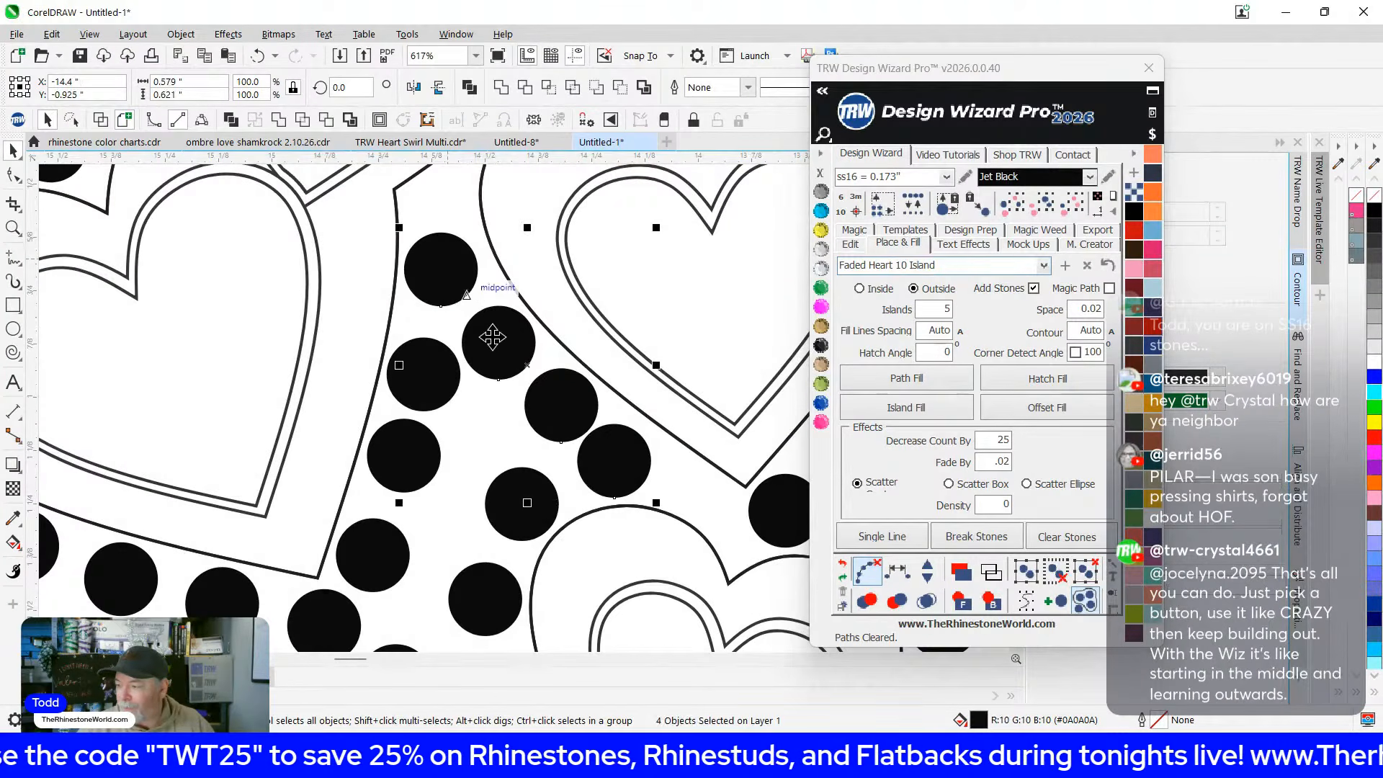
# Respace the chosen stones evenly and delete the leftover diagonal guide line
pyautogui.click(898, 573)
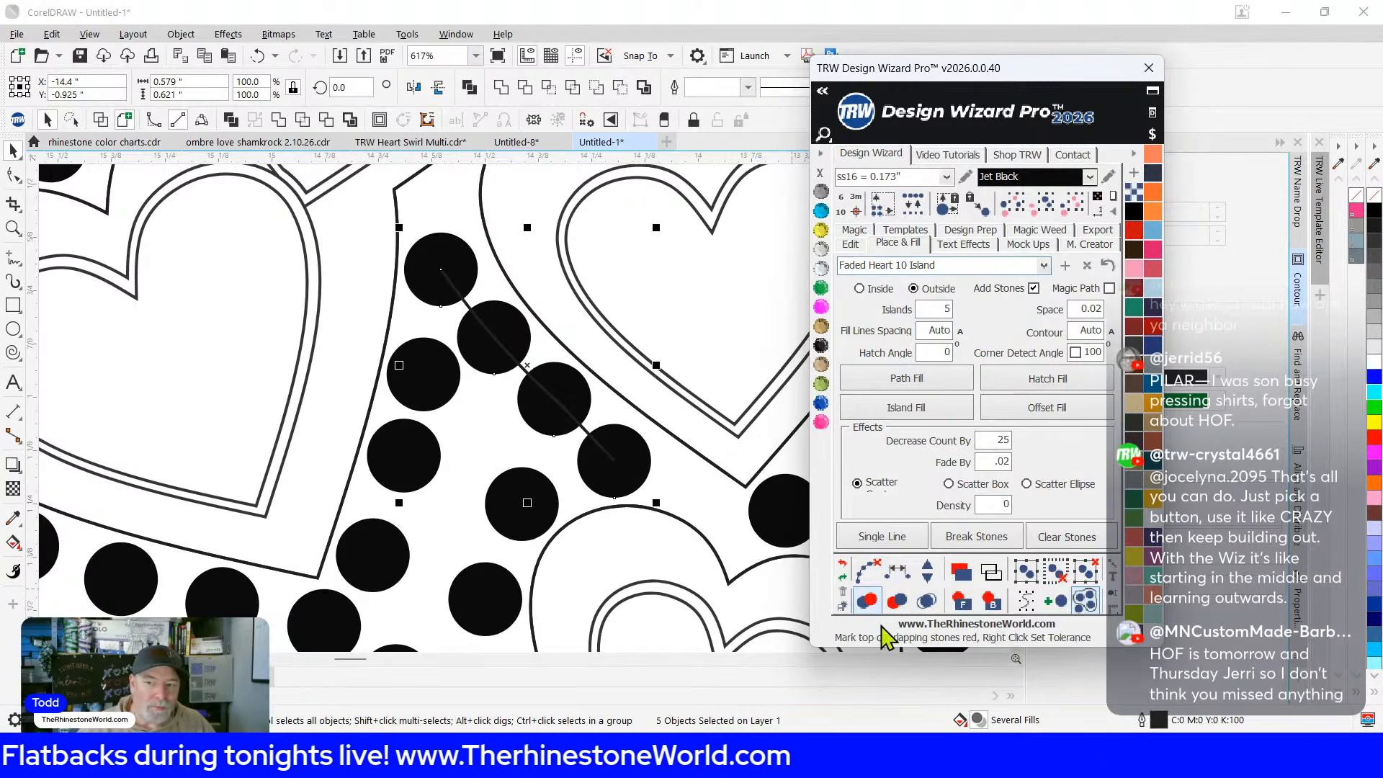
pyautogui.click(486, 415)
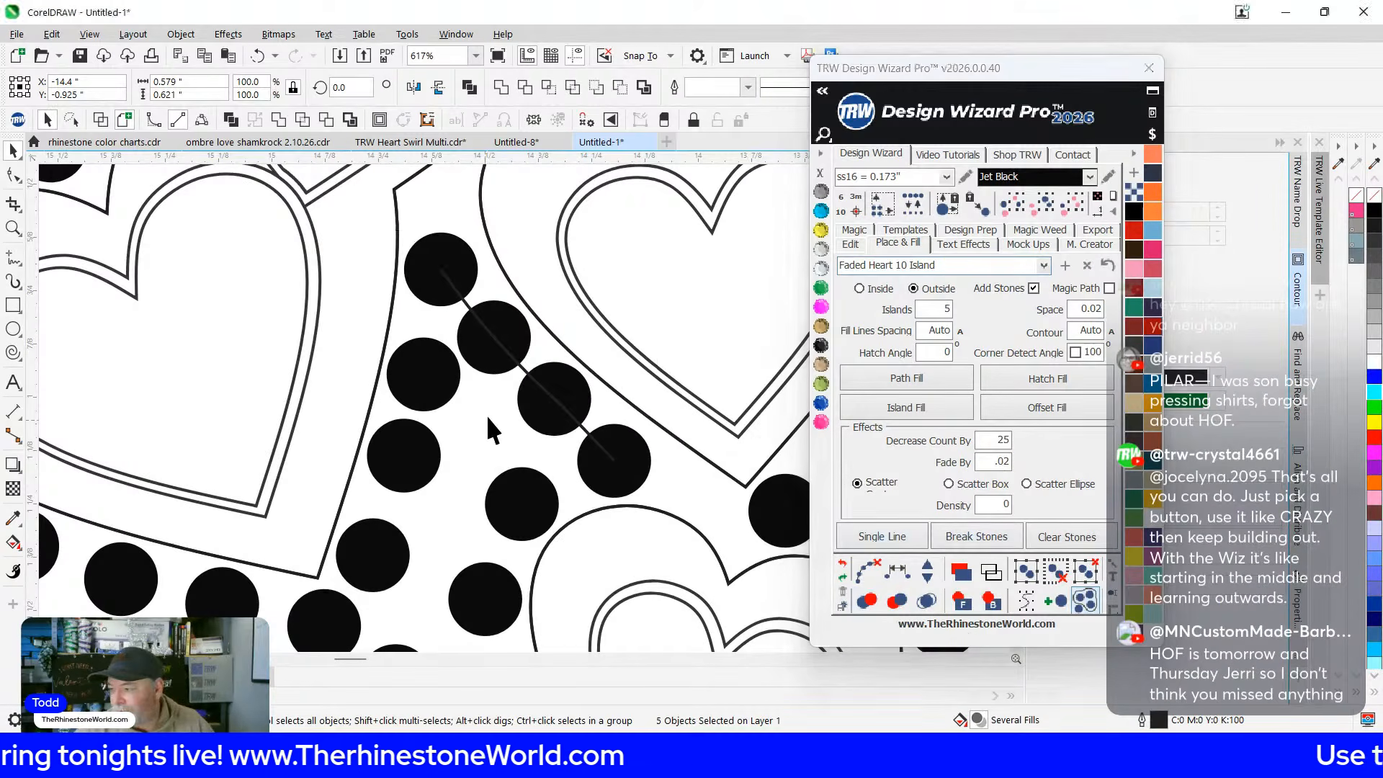
pyautogui.click(523, 369)
pyautogui.press('Delete')
pyautogui.scroll(-4, 520, 403)
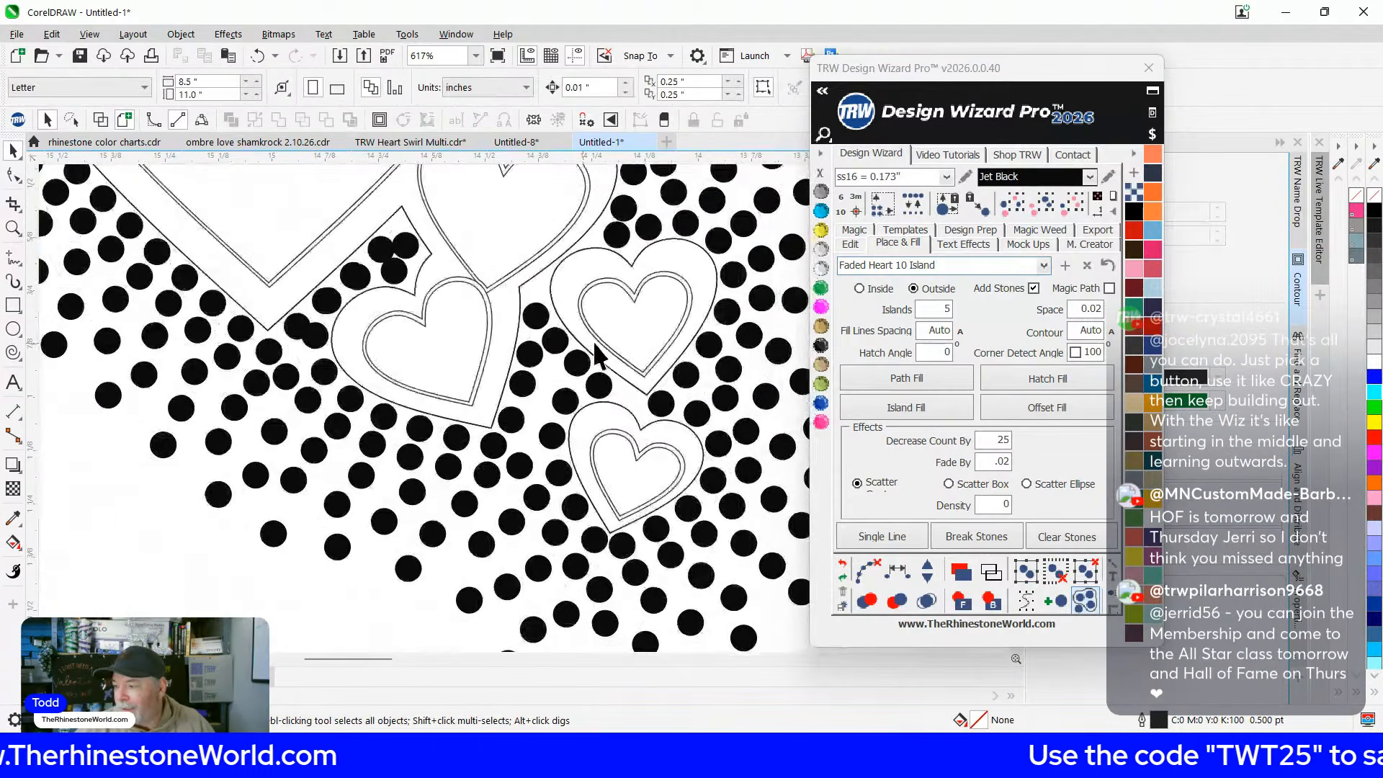
pyautogui.scroll(6, 317, 326)
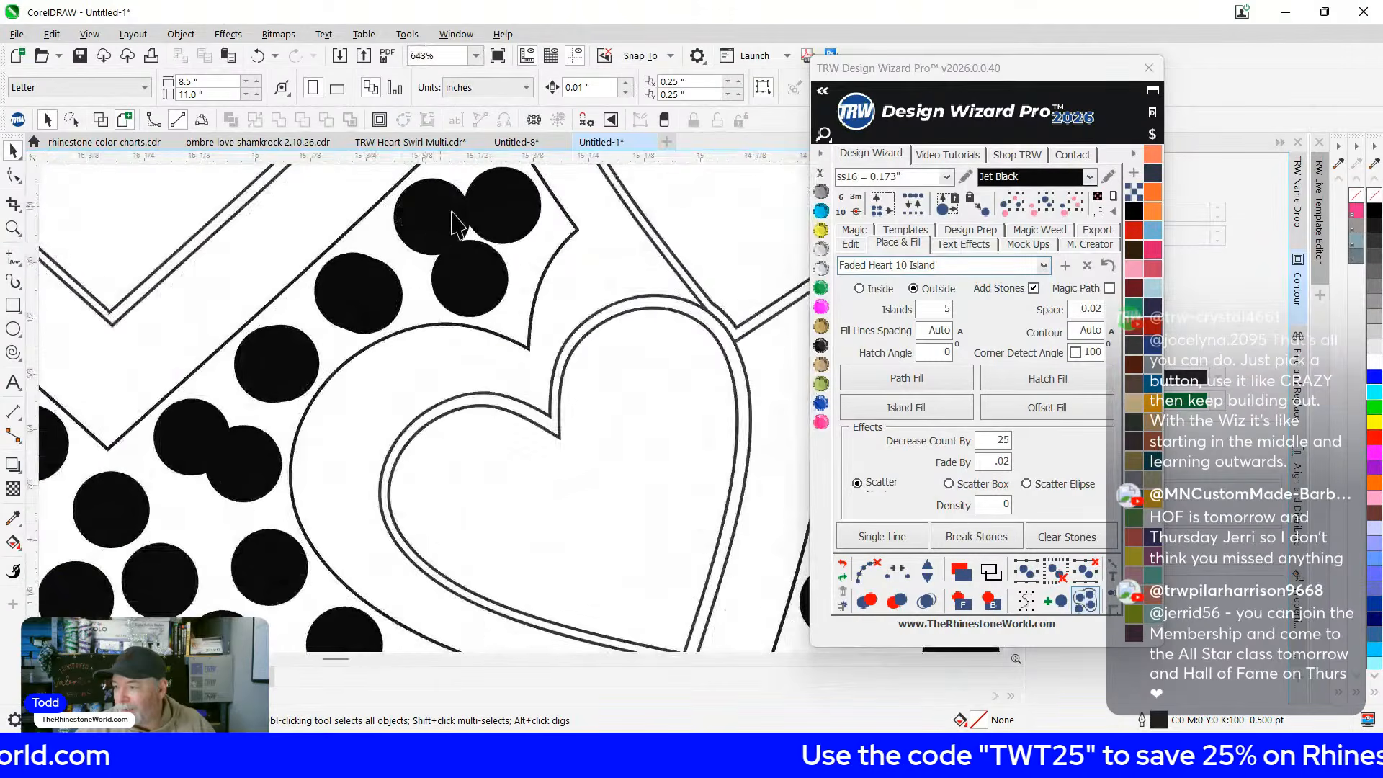
# Delete the overlapping duplicate stones
pyautogui.click(517, 352)
pyautogui.scroll(-3, 531, 392)
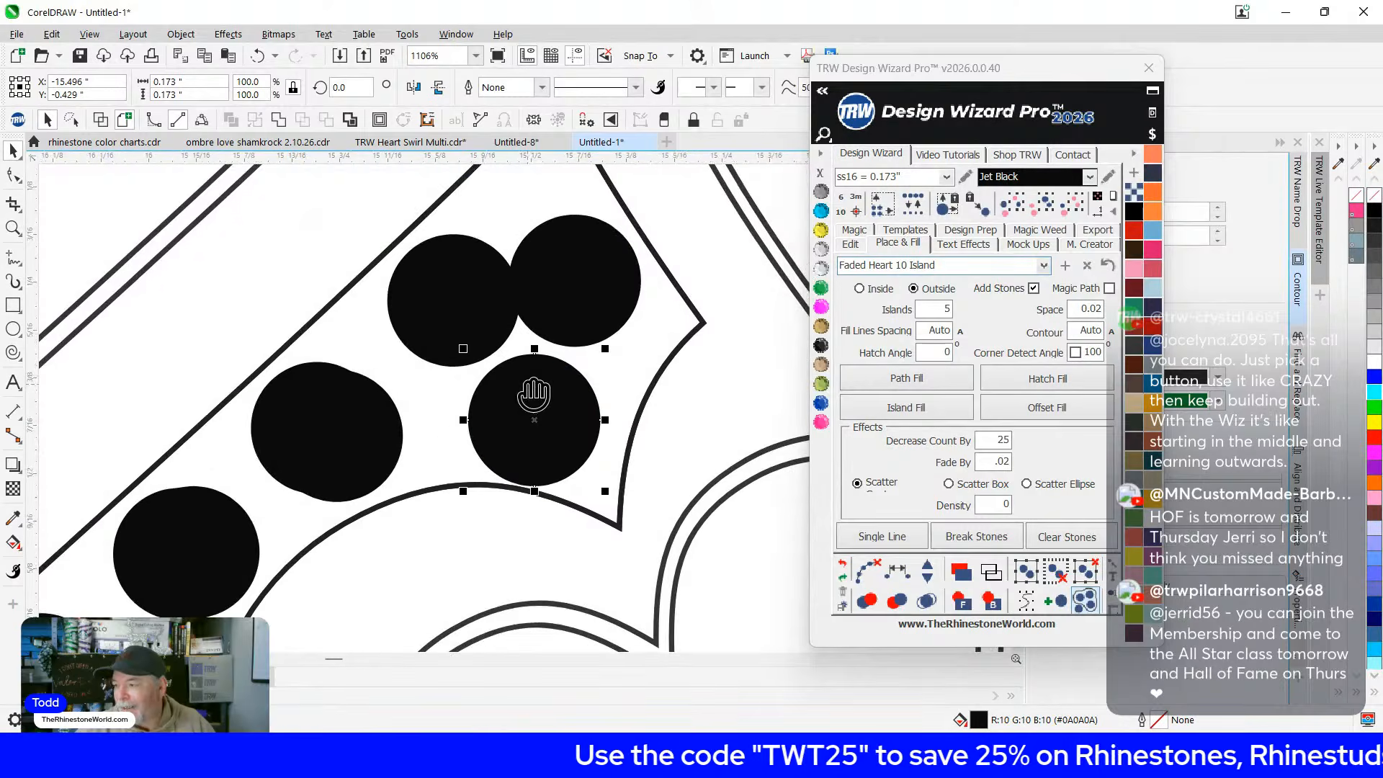
pyautogui.scroll(1, 493, 335)
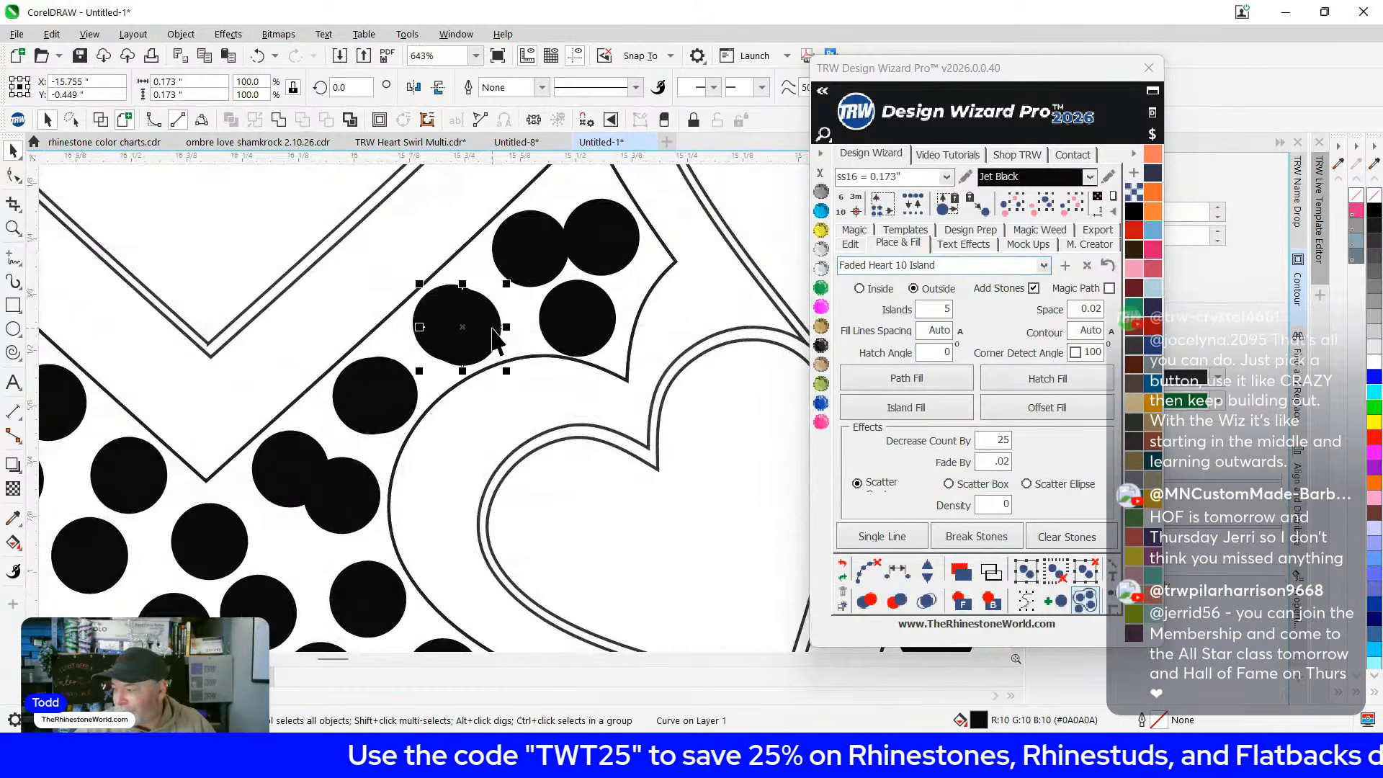
pyautogui.press('Delete')
pyautogui.click(381, 392)
pyautogui.press('Delete')
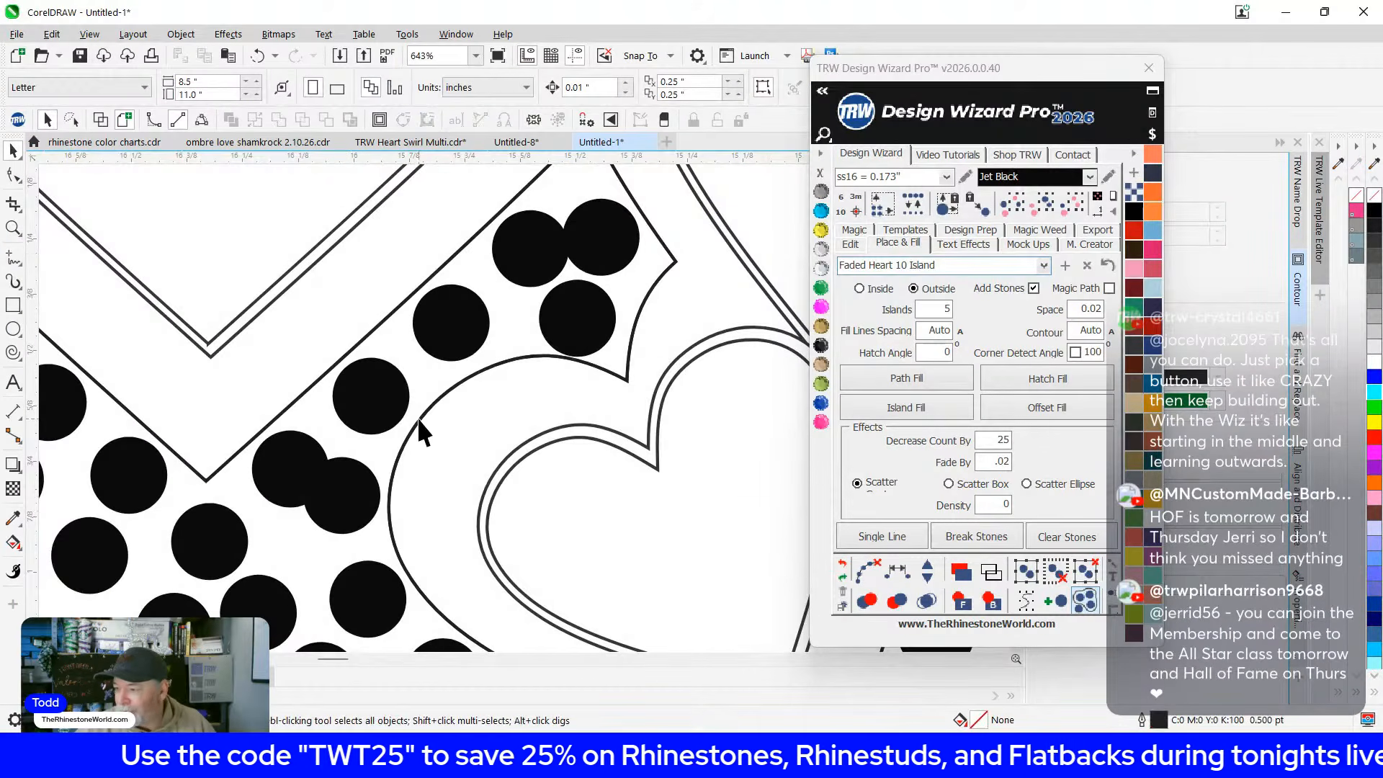
# Select seven stones along the trail edge and respace them evenly with TRW Respace stones
pyautogui.click(615, 251)
pyautogui.keyDown('shift'); pyautogui.click(519, 239); pyautogui.keyUp('shift')
pyautogui.keyDown('shift'); pyautogui.click(474, 308); pyautogui.keyUp('shift')
pyautogui.keyDown('shift'); pyautogui.click(366, 383); pyautogui.keyUp('shift')
pyautogui.keyDown('shift'); pyautogui.click(270, 488); pyautogui.keyUp('shift')
pyautogui.keyDown('shift'); pyautogui.click(223, 525); pyautogui.keyUp('shift')
pyautogui.keyDown('shift'); pyautogui.click(168, 605); pyautogui.keyUp('shift')
pyautogui.click(896, 578)
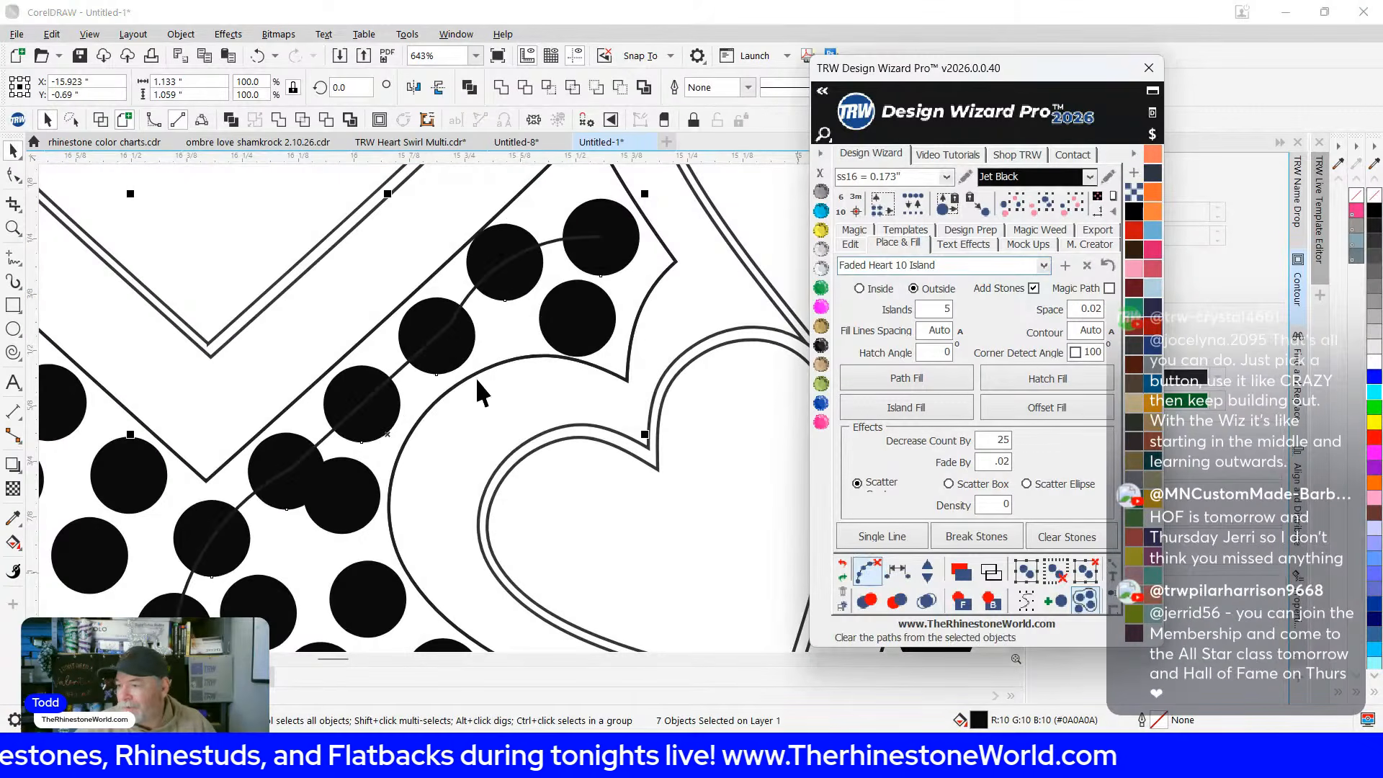
# Deselect the stones and delete the guide line running through them
pyautogui.click(535, 303)
pyautogui.click(247, 498)
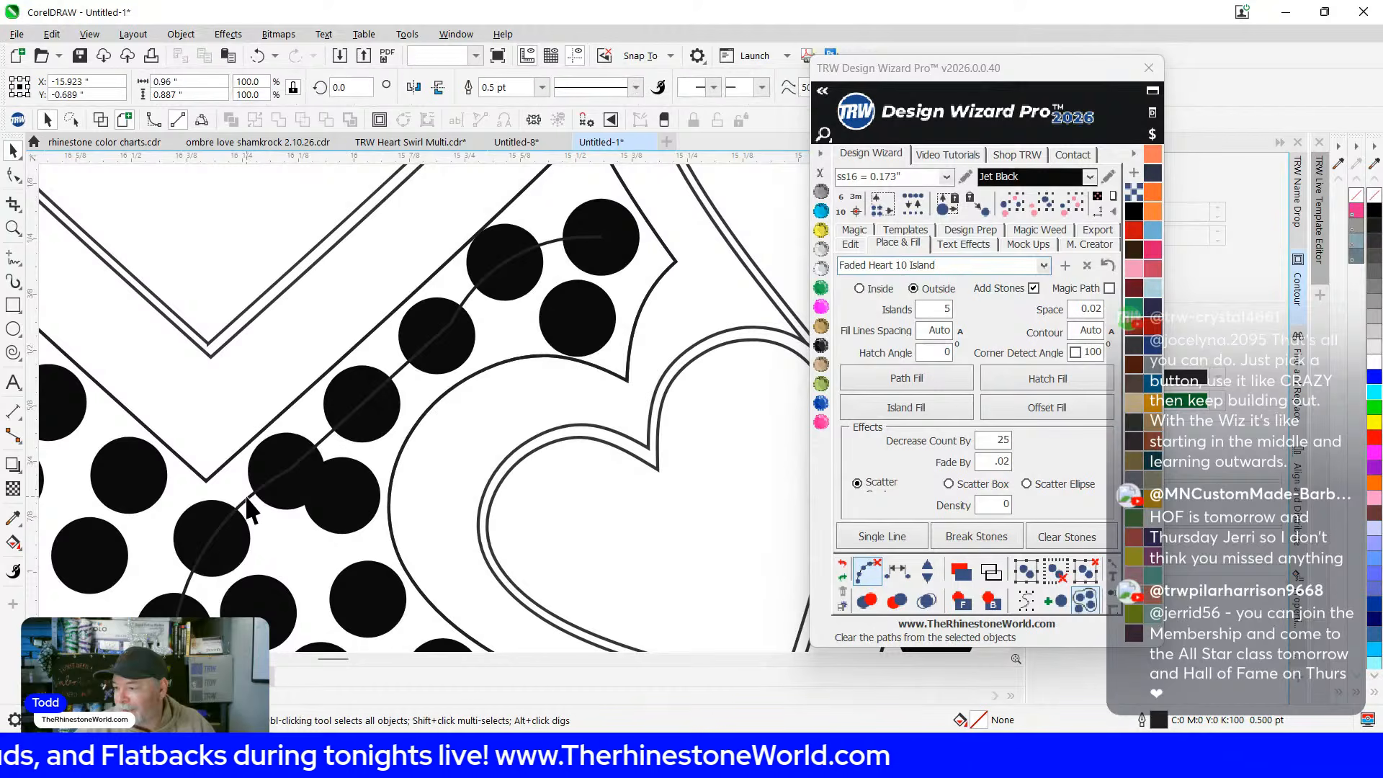
pyautogui.press('Delete')
pyautogui.scroll(2, 245, 497)
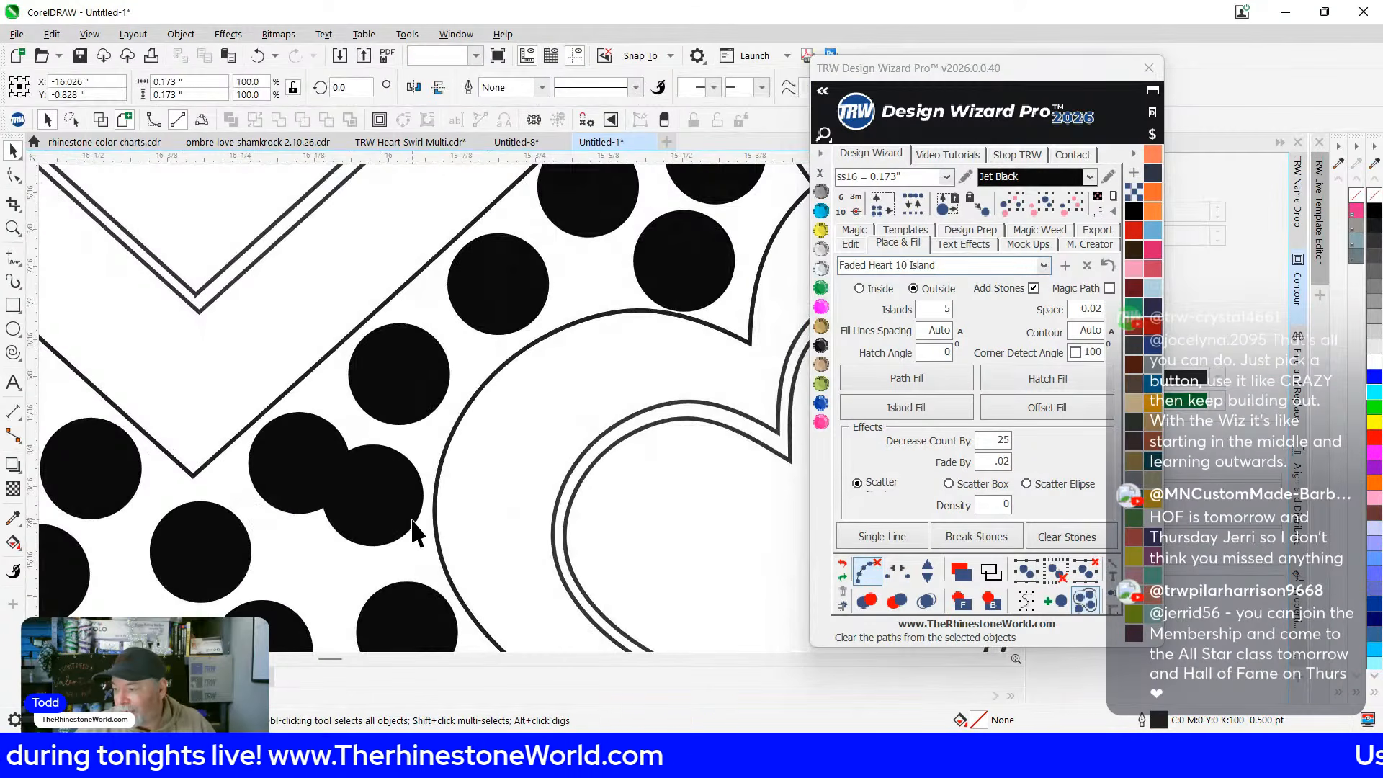
pyautogui.scroll(-5, 396, 490)
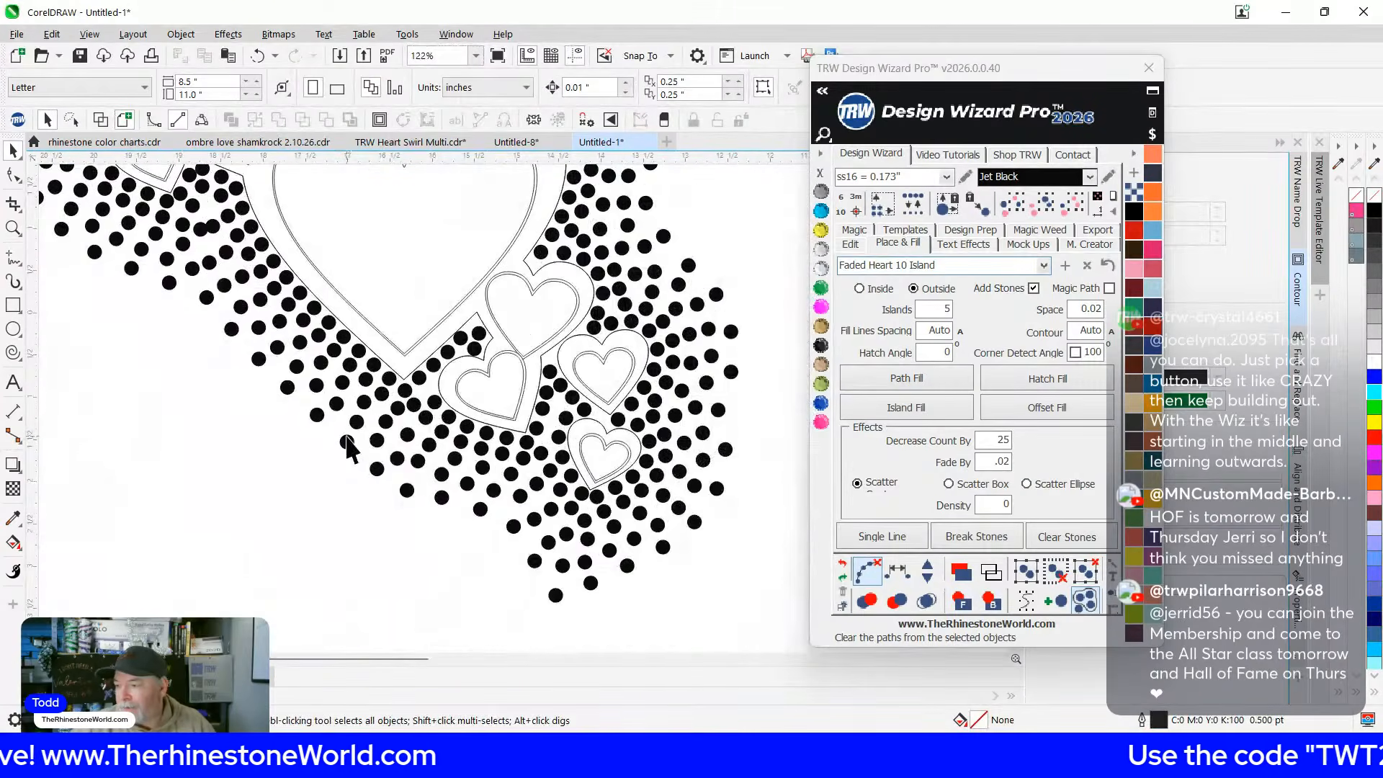
pyautogui.scroll(8, 288, 324)
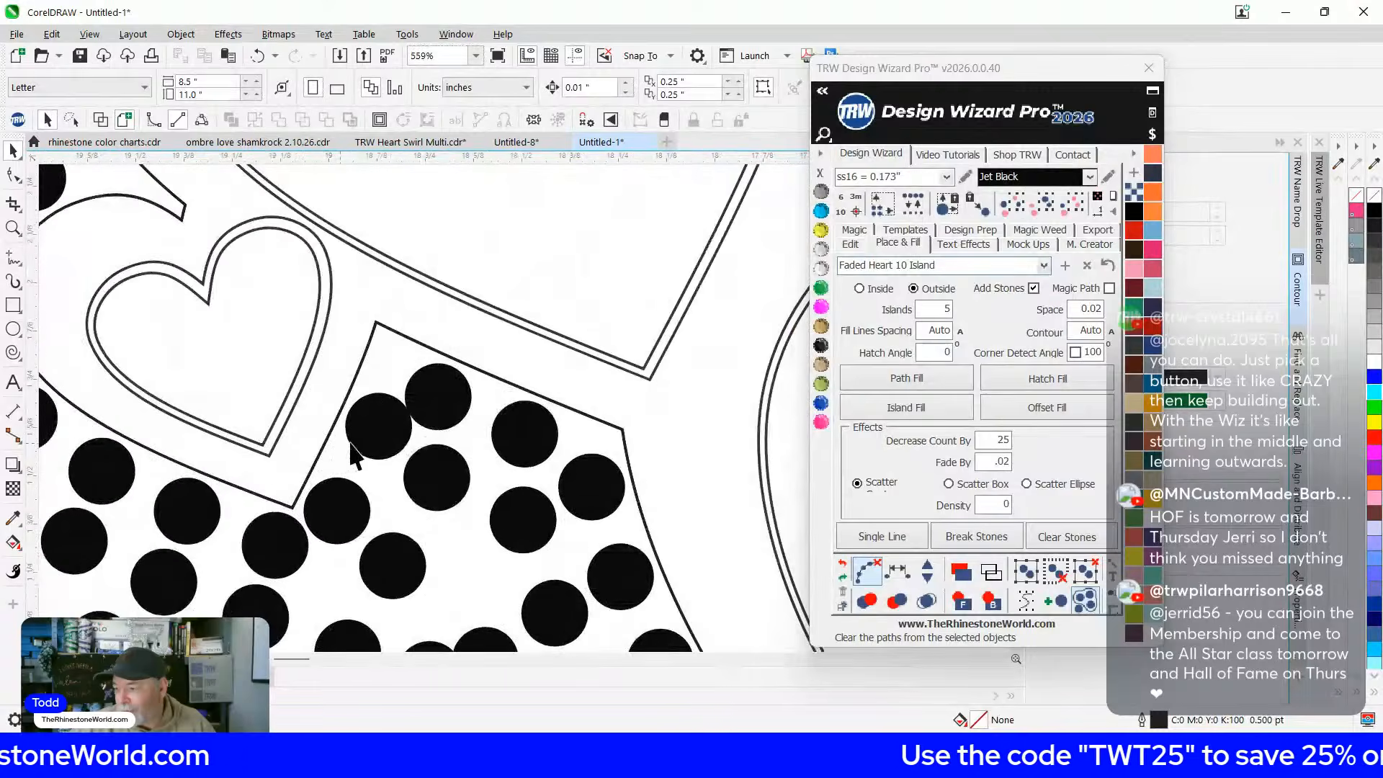
pyautogui.scroll(3, 345, 458)
# Check individual stone positions and pick the first stone beside the upper heart
pyautogui.click(335, 435)
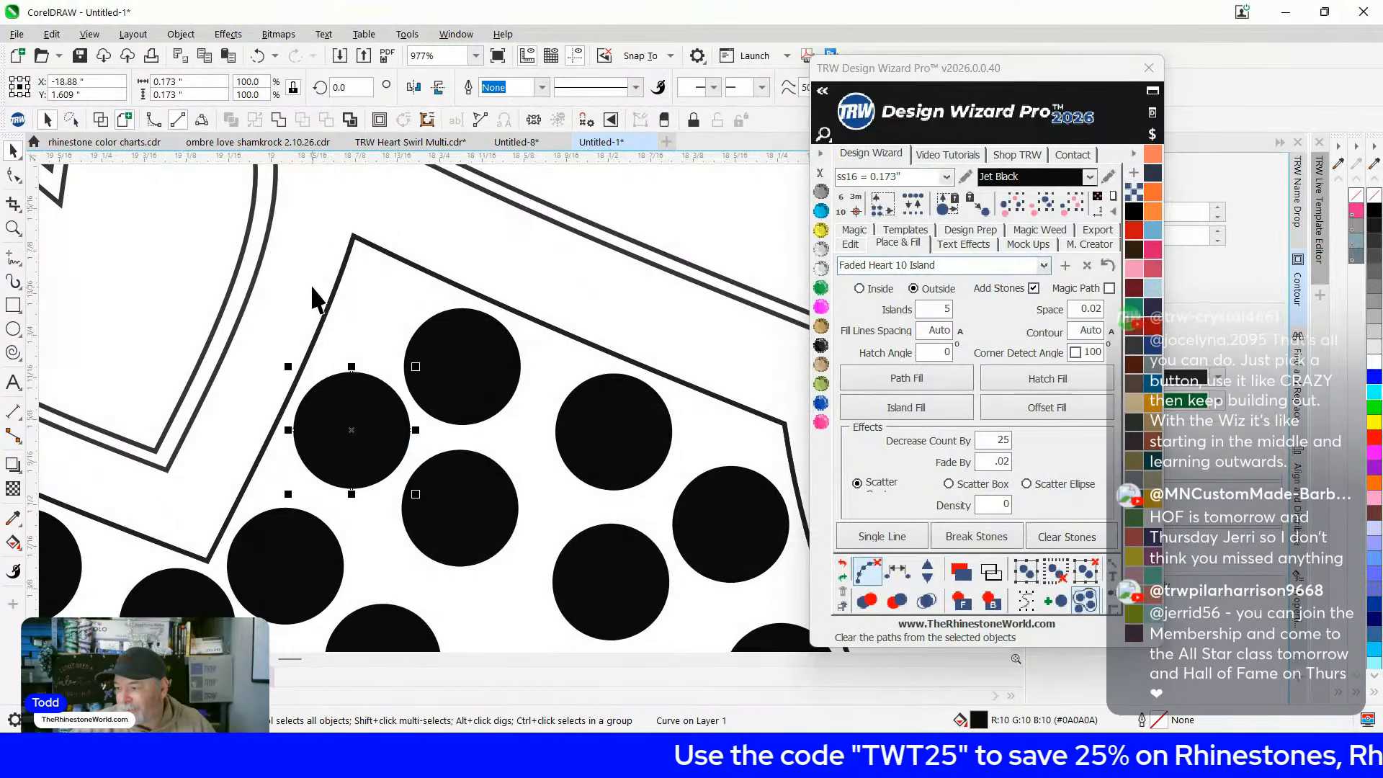
pyautogui.scroll(-4, 317, 303)
pyautogui.scroll(4, 389, 324)
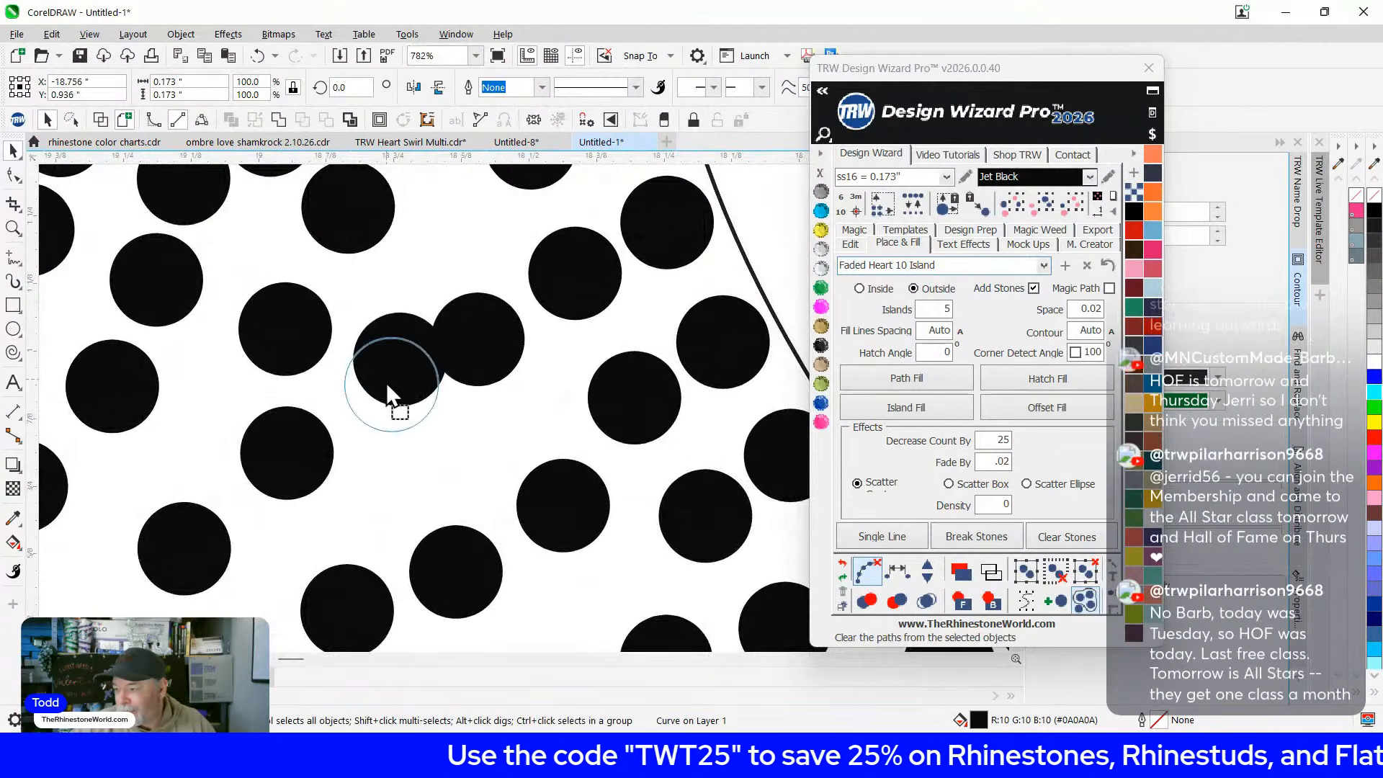
pyautogui.scroll(-6, 389, 403)
pyautogui.scroll(3, 338, 461)
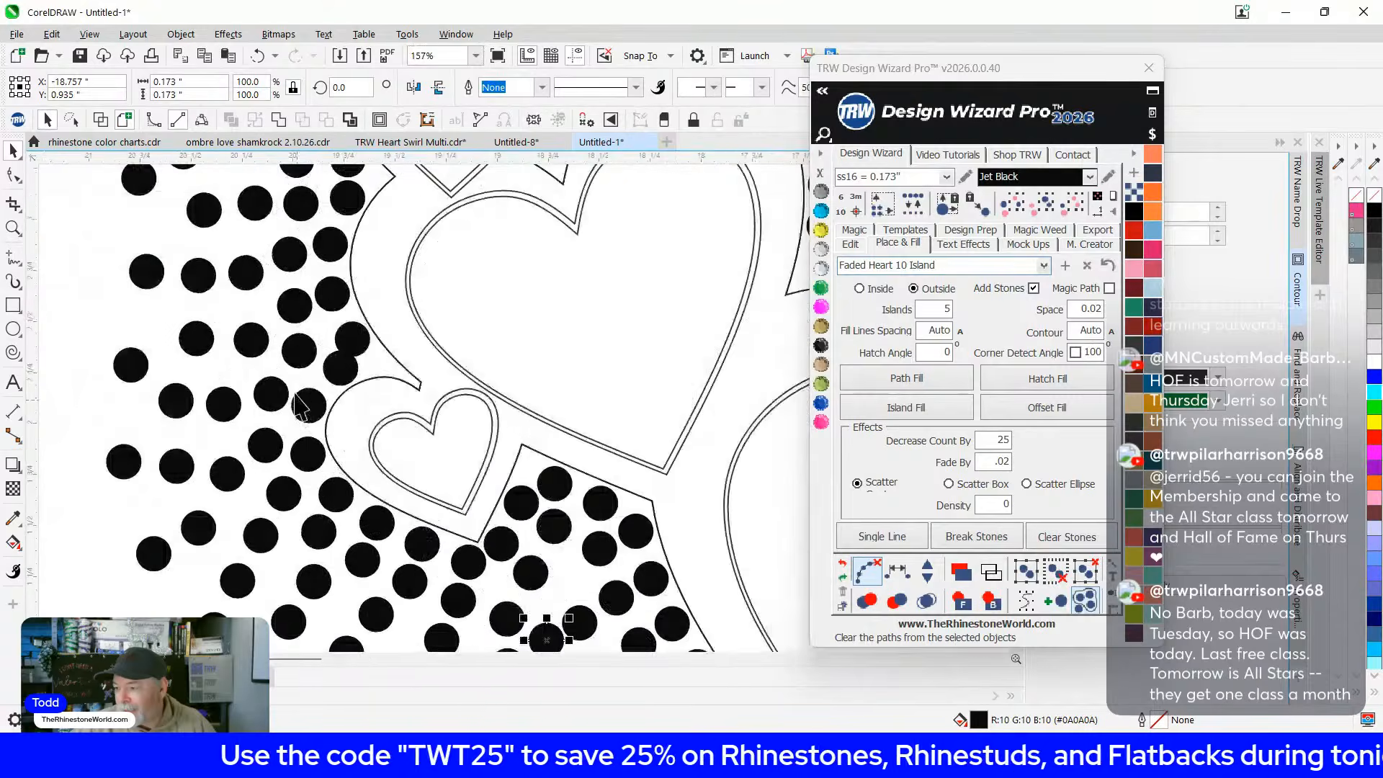
pyautogui.scroll(10, 299, 407)
pyautogui.click(335, 435)
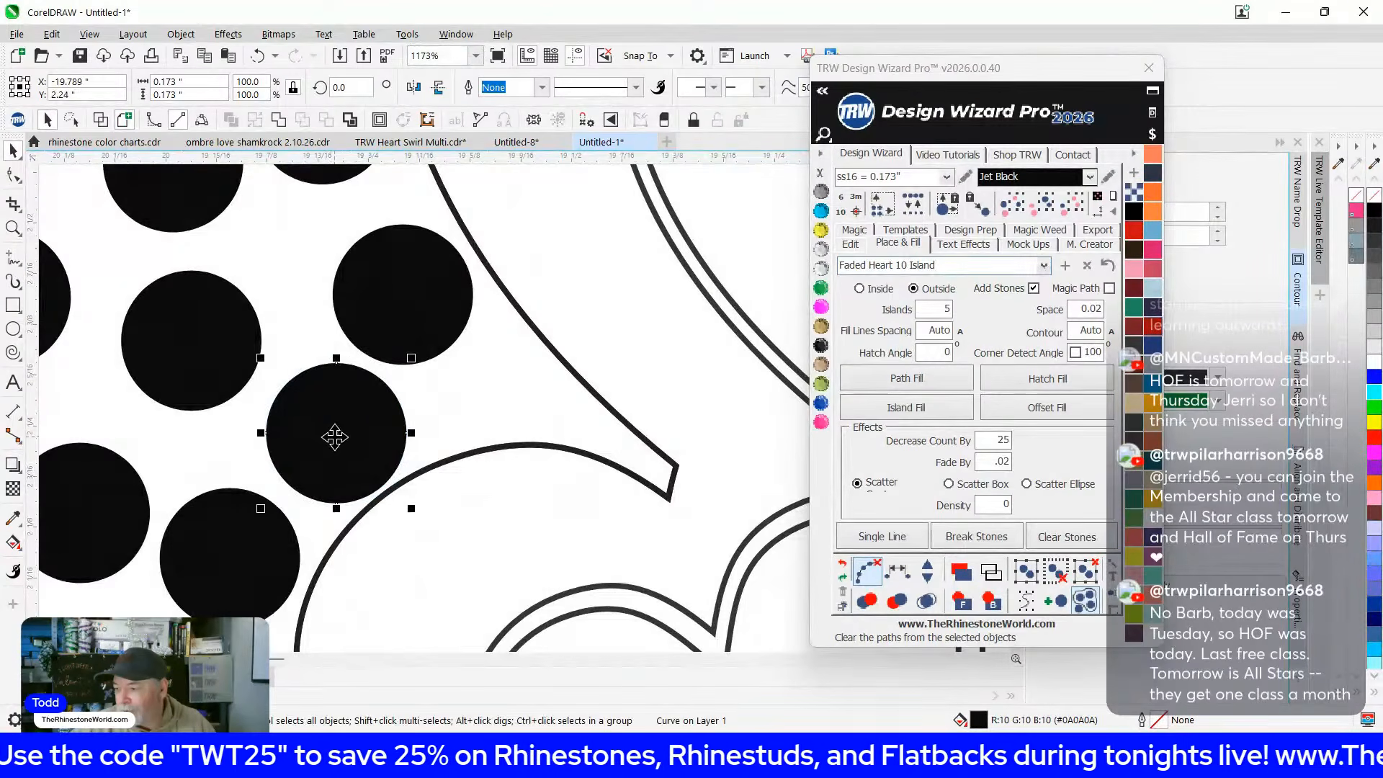
pyautogui.scroll(-6, 383, 560)
pyautogui.scroll(5, 469, 367)
pyautogui.click(473, 337)
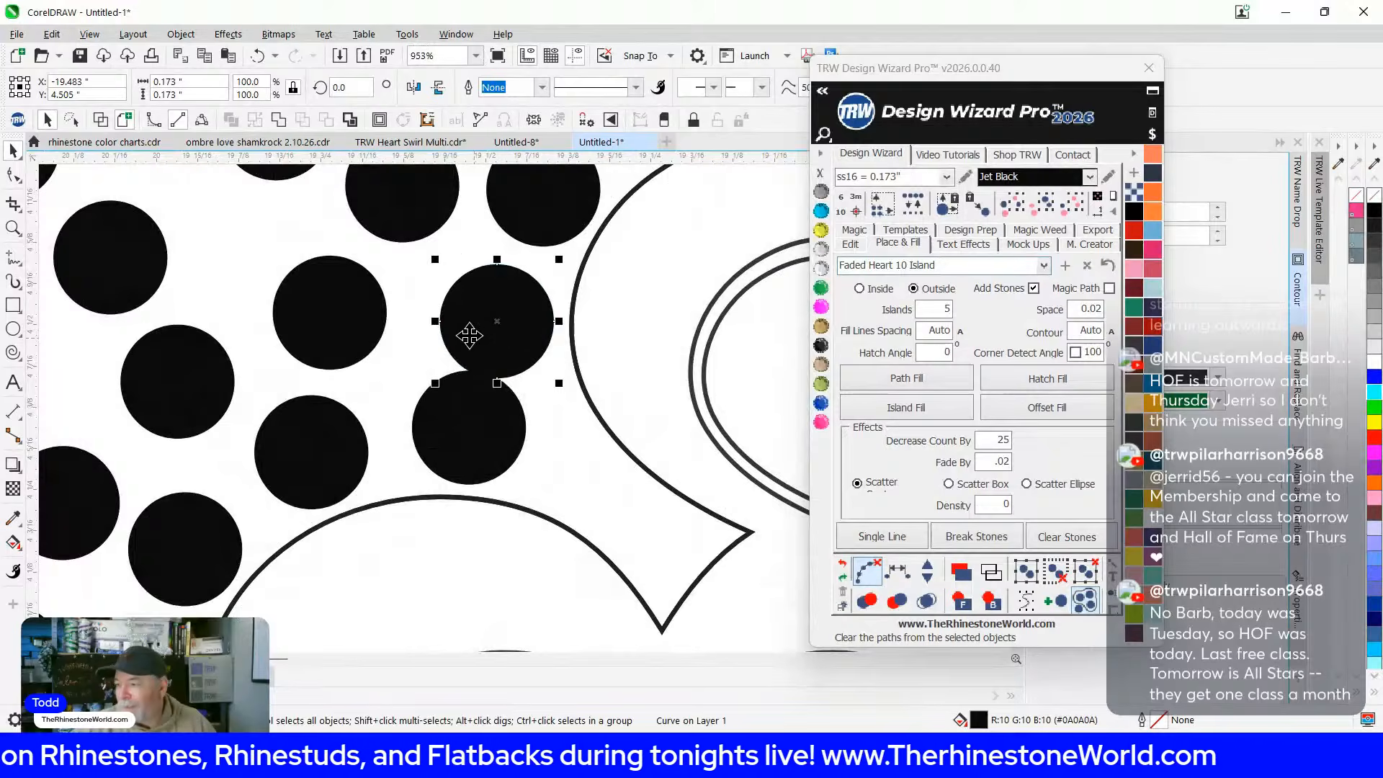
pyautogui.scroll(-5, 483, 403)
pyautogui.click(628, 560)
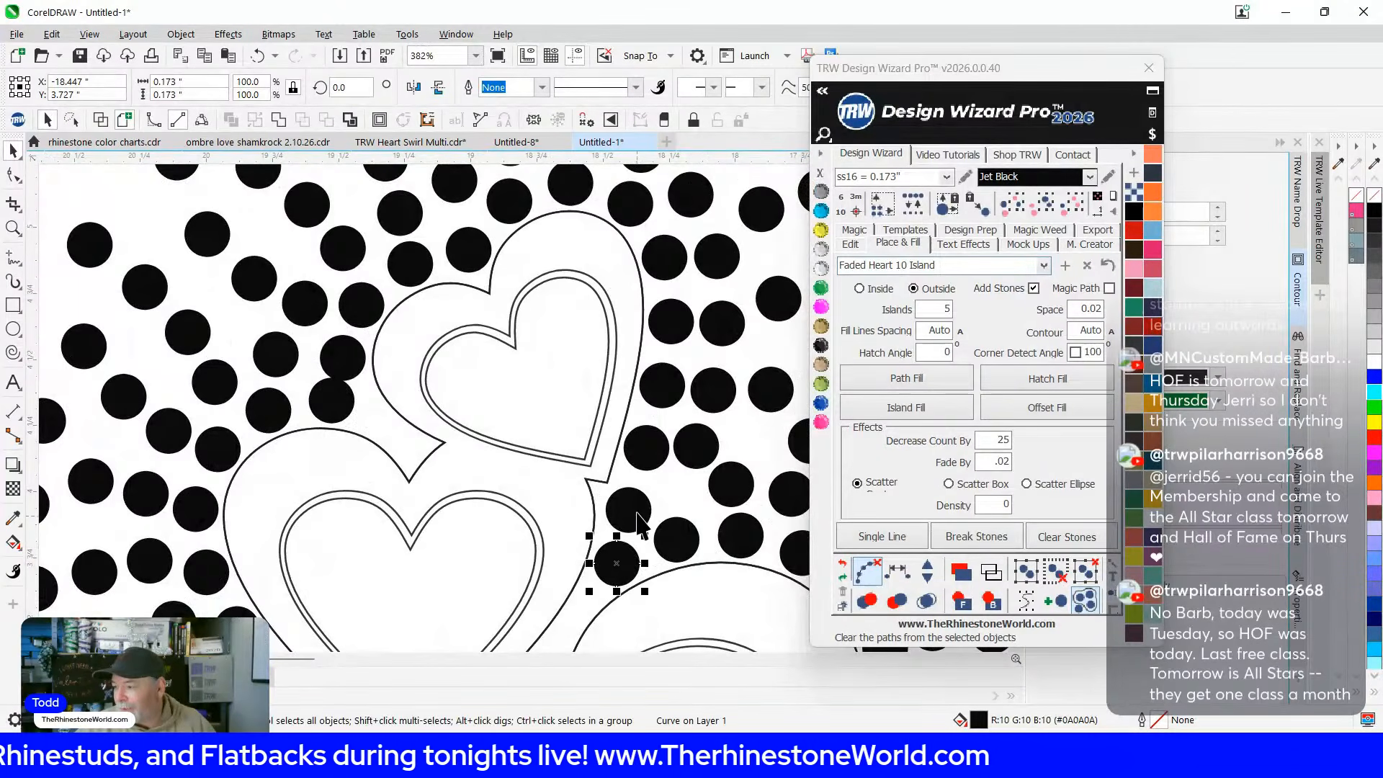
# Select twelve stones around the upper heart's right, top and left sides and respace them evenly
pyautogui.keyDown('shift'); pyautogui.click(637, 517); pyautogui.keyUp('shift')
pyautogui.keyDown('shift'); pyautogui.click(643, 438); pyautogui.keyUp('shift')
pyautogui.keyDown('shift'); pyautogui.click(657, 384); pyautogui.keyUp('shift')
pyautogui.keyDown('shift'); pyautogui.click(654, 324); pyautogui.keyUp('shift')
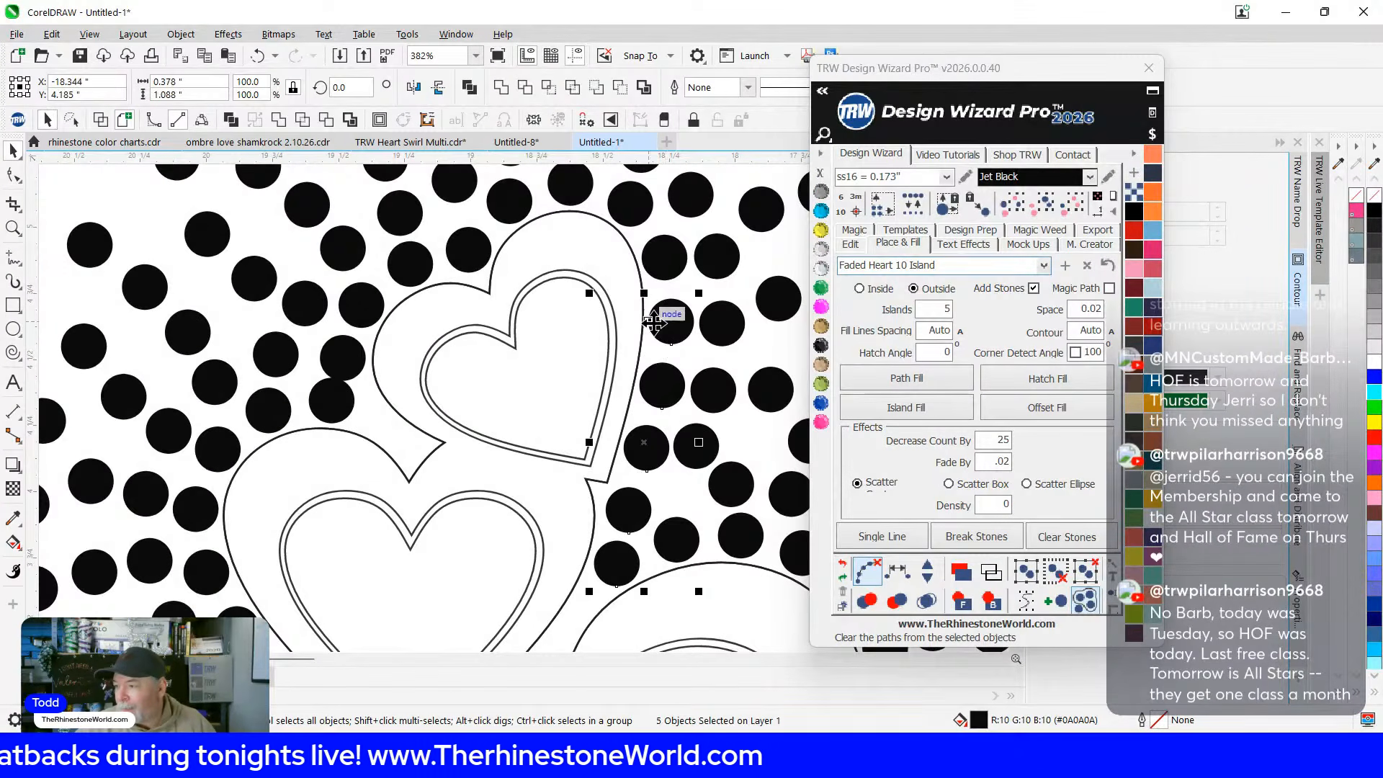
pyautogui.keyDown('shift'); pyautogui.click(666, 252); pyautogui.keyUp('shift')
pyautogui.keyDown('shift'); pyautogui.click(635, 212); pyautogui.keyUp('shift')
pyautogui.keyDown('shift'); pyautogui.click(582, 191); pyautogui.keyUp('shift')
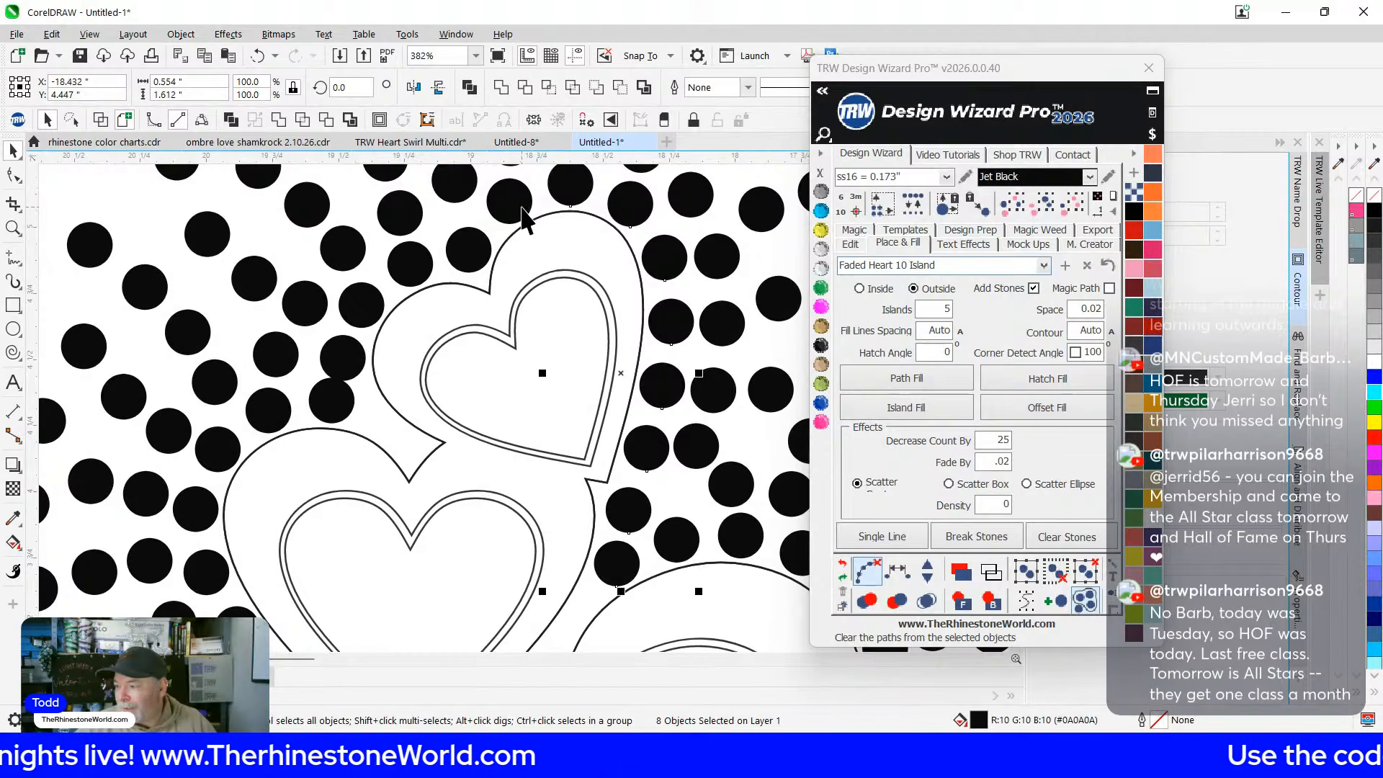
pyautogui.keyDown('shift'); pyautogui.click(467, 249); pyautogui.keyUp('shift')
pyautogui.keyDown('shift'); pyautogui.click(407, 257); pyautogui.keyUp('shift')
pyautogui.keyDown('shift'); pyautogui.click(362, 309); pyautogui.keyUp('shift')
pyautogui.keyDown('shift'); pyautogui.click(343, 360); pyautogui.keyUp('shift')
pyautogui.keyDown('shift'); pyautogui.click(332, 401); pyautogui.keyUp('shift')
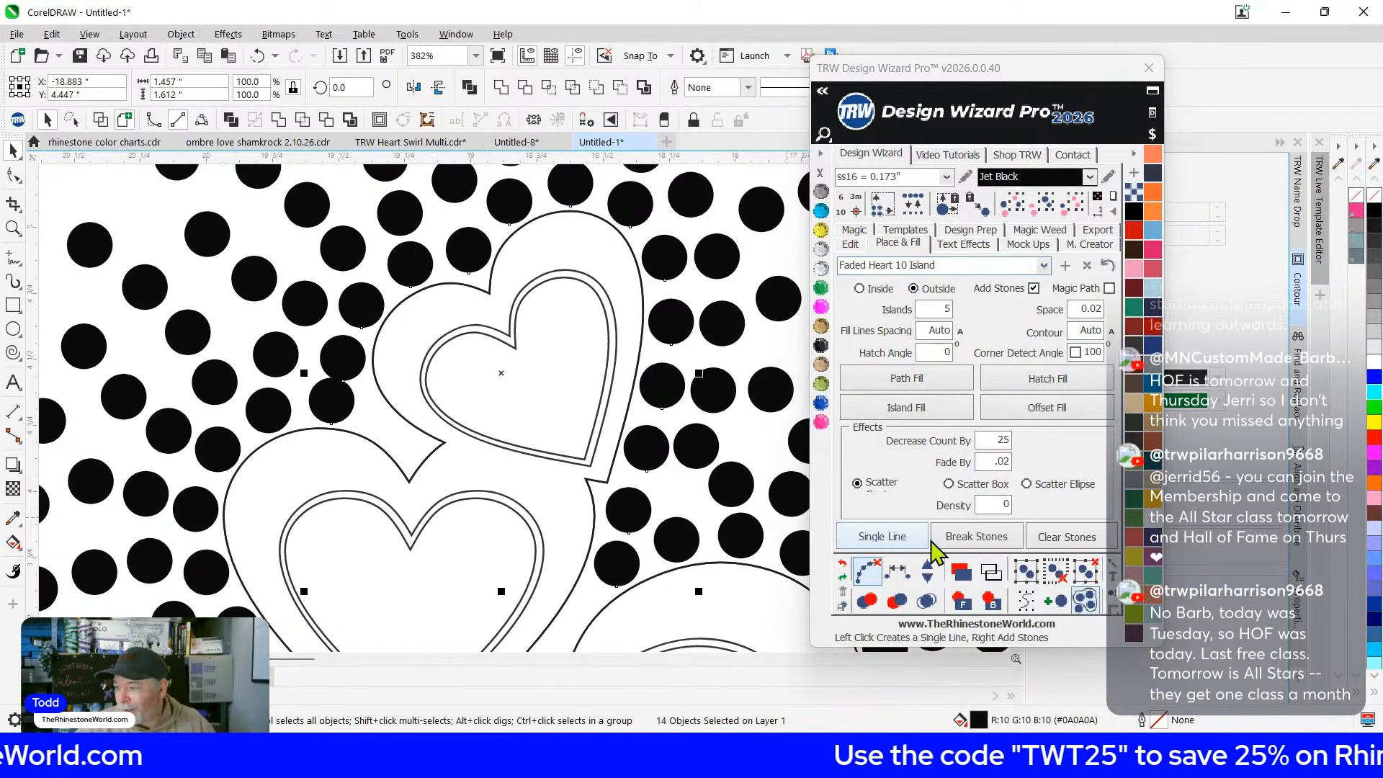
pyautogui.click(900, 574)
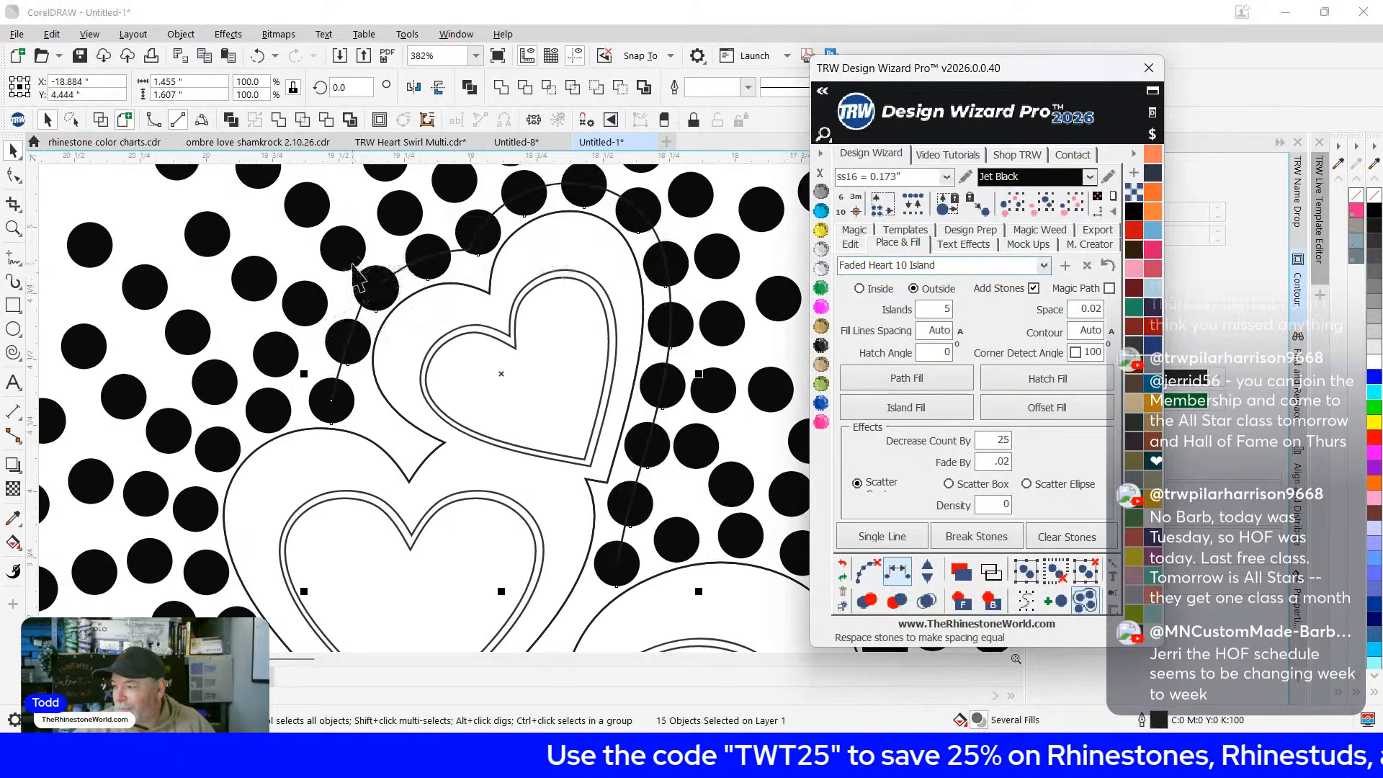
# Deselect the respaced stones and delete the leftover guide path
pyautogui.click(390, 228)
pyautogui.scroll(1, 360, 303)
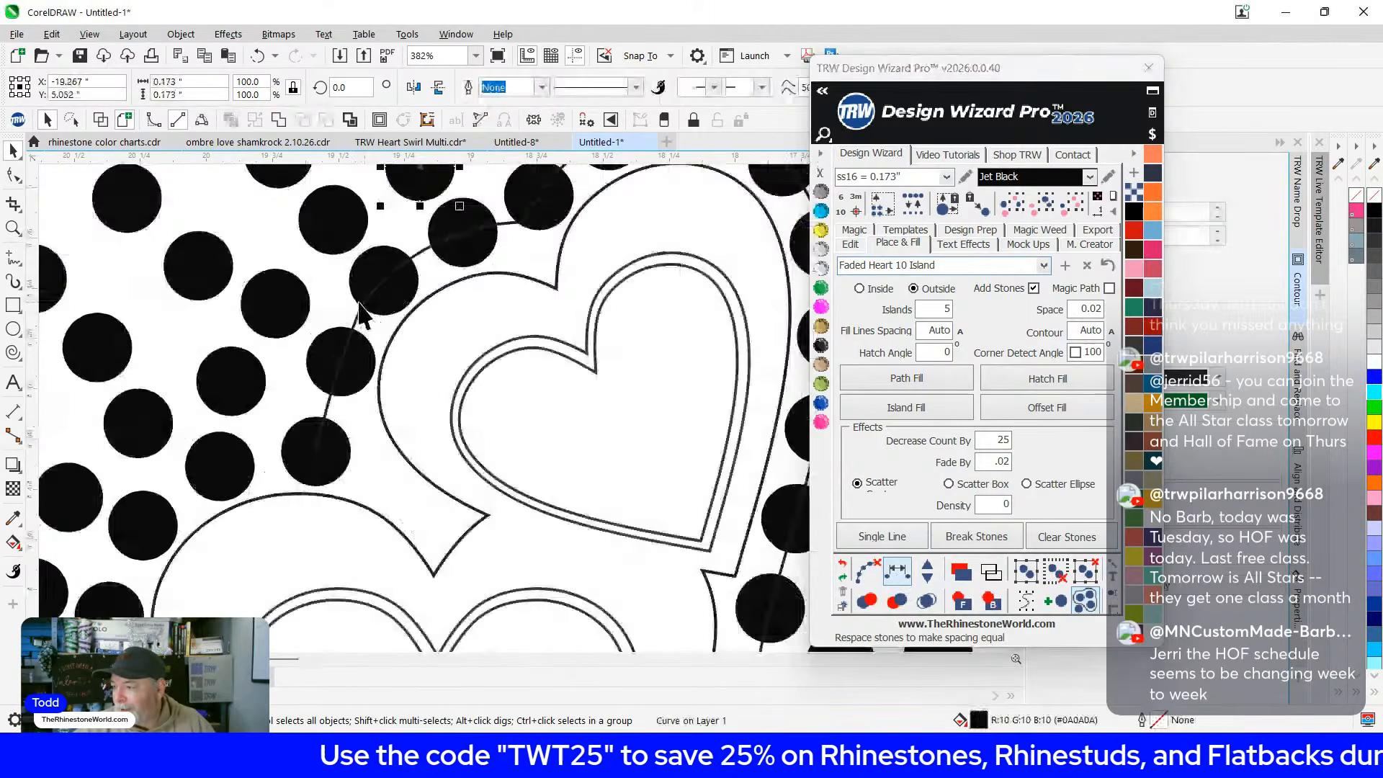
pyautogui.click(357, 311)
pyautogui.press('Delete')
pyautogui.scroll(-4, 413, 304)
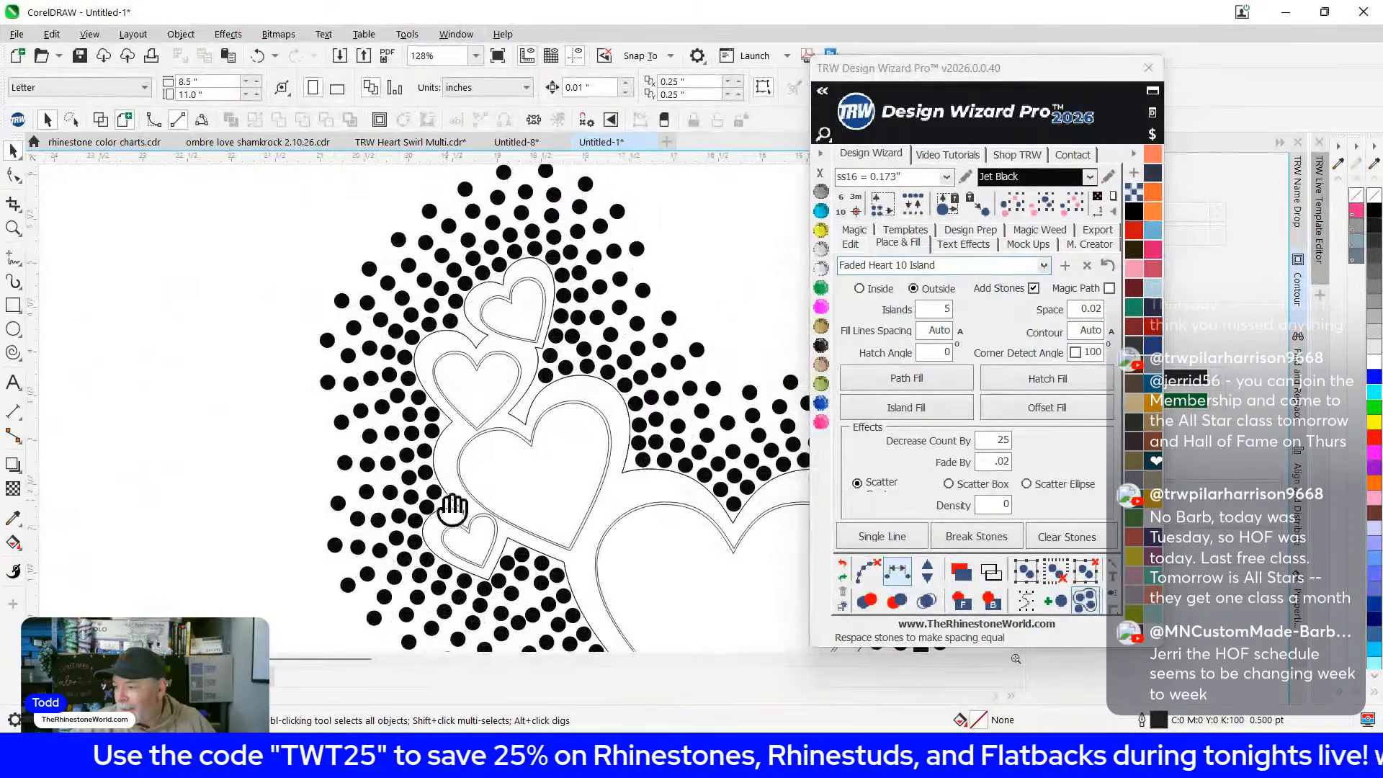
pyautogui.scroll(-2, 448, 513)
pyautogui.scroll(-1, 353, 489)
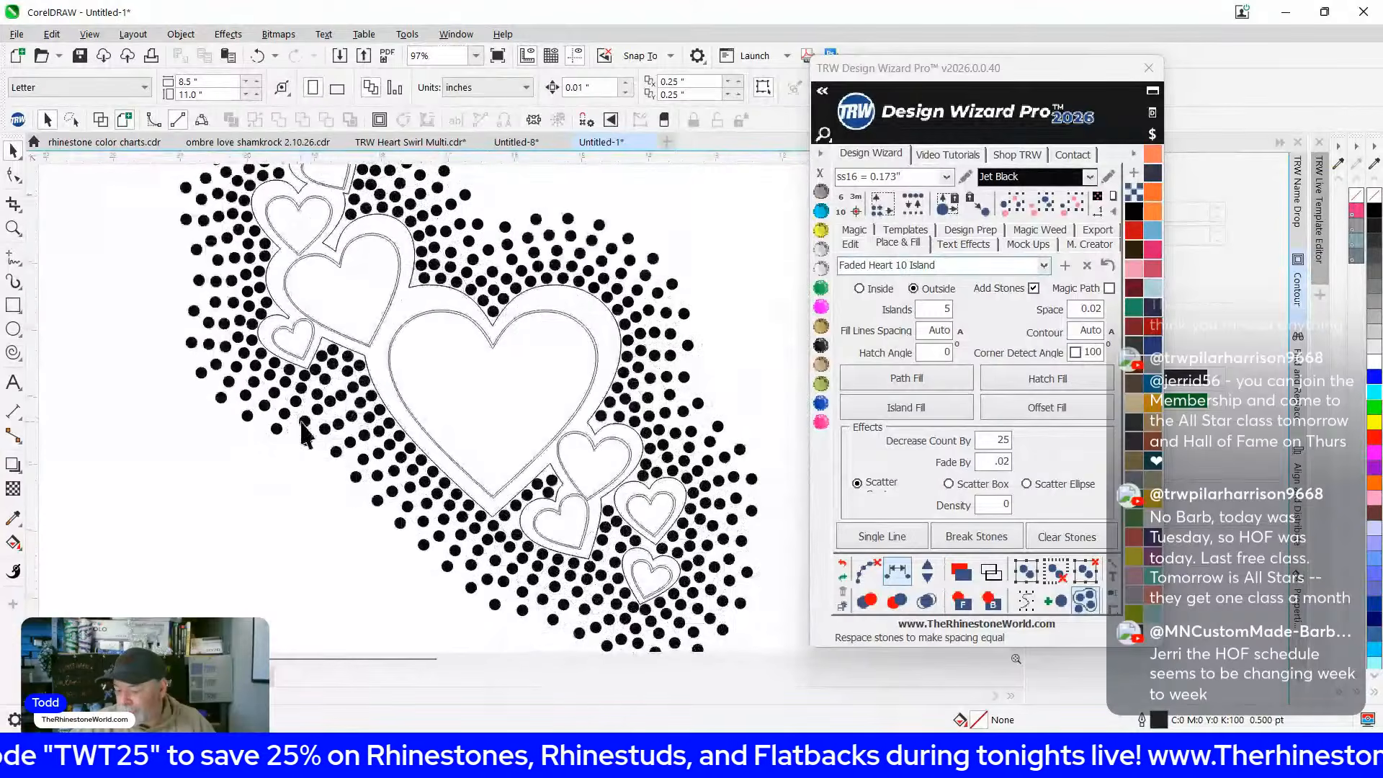
pyautogui.scroll(-1, 641, 569)
pyautogui.scroll(4, 641, 569)
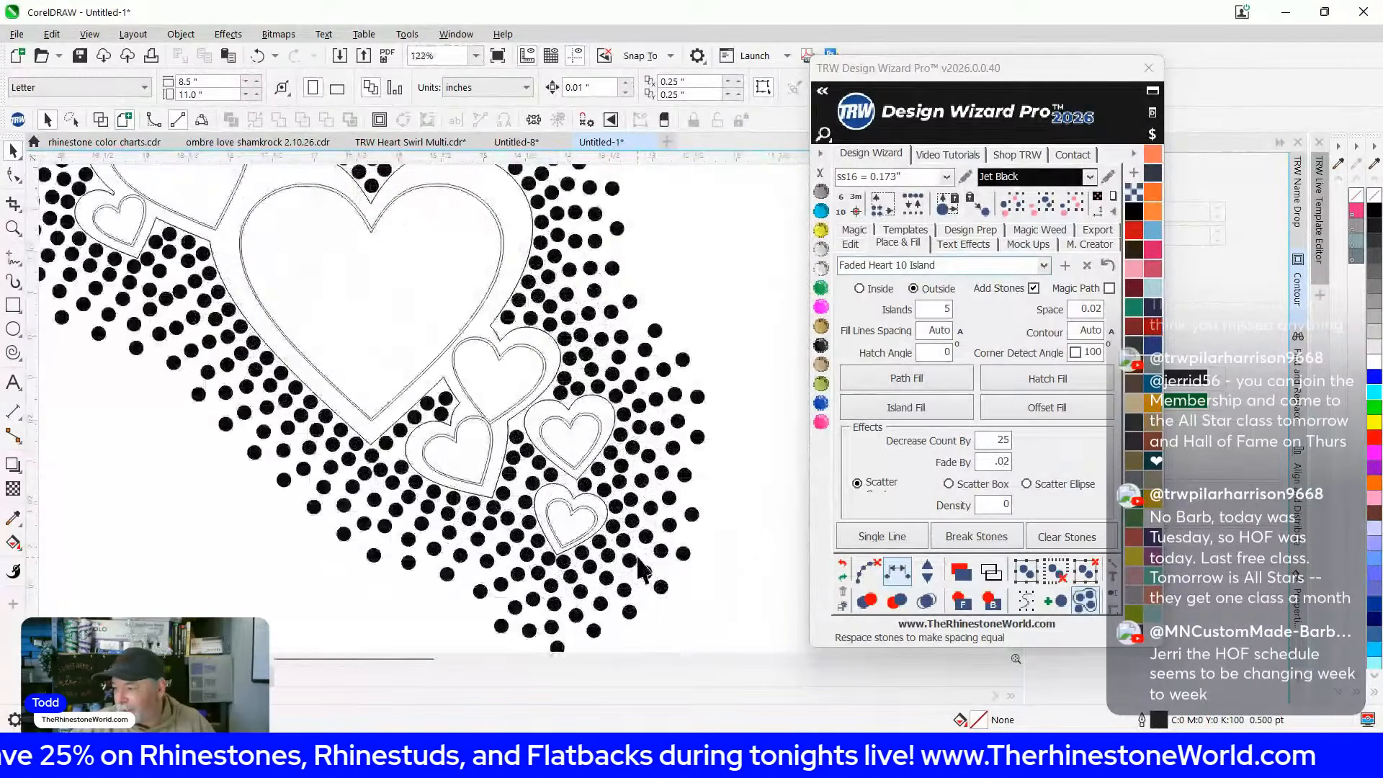
pyautogui.scroll(-3, 395, 506)
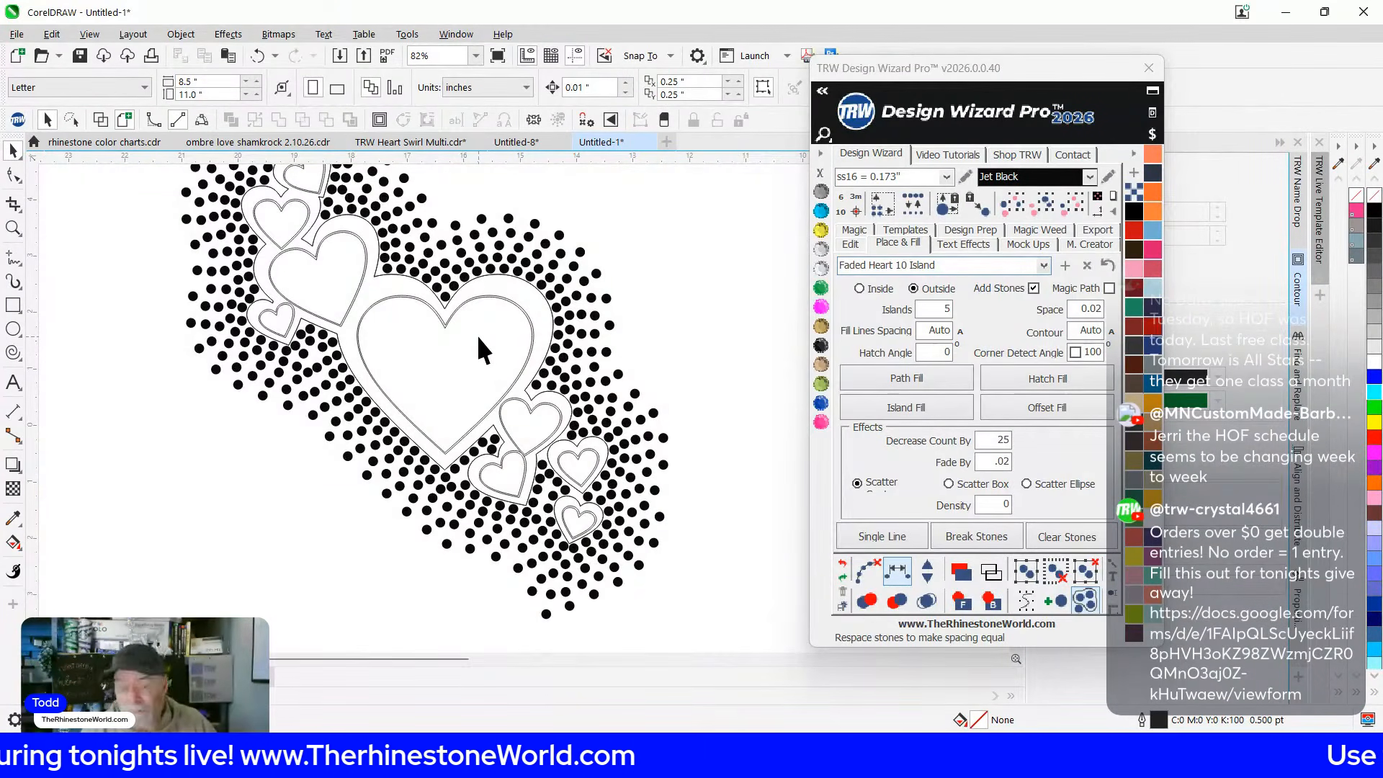
pyautogui.scroll(2, 477, 335)
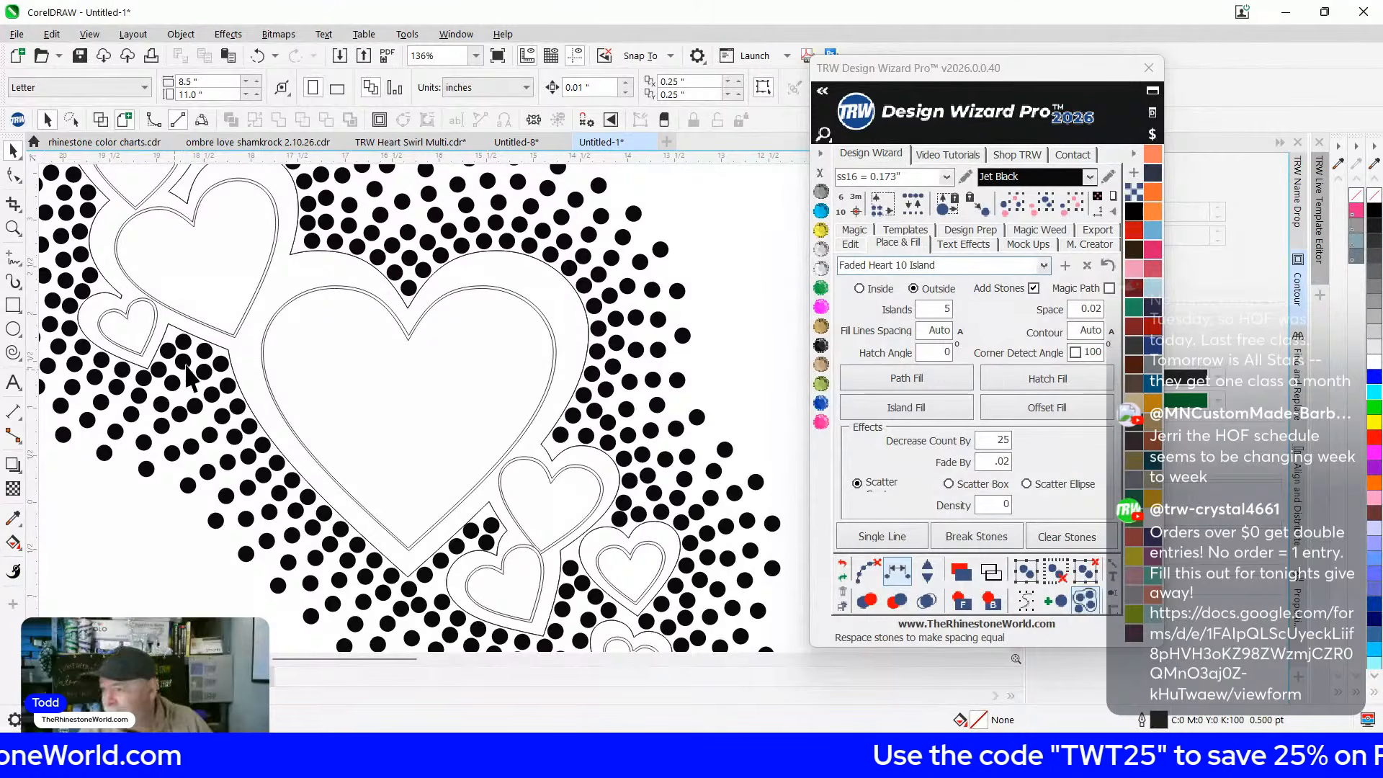
pyautogui.scroll(-3, 522, 467)
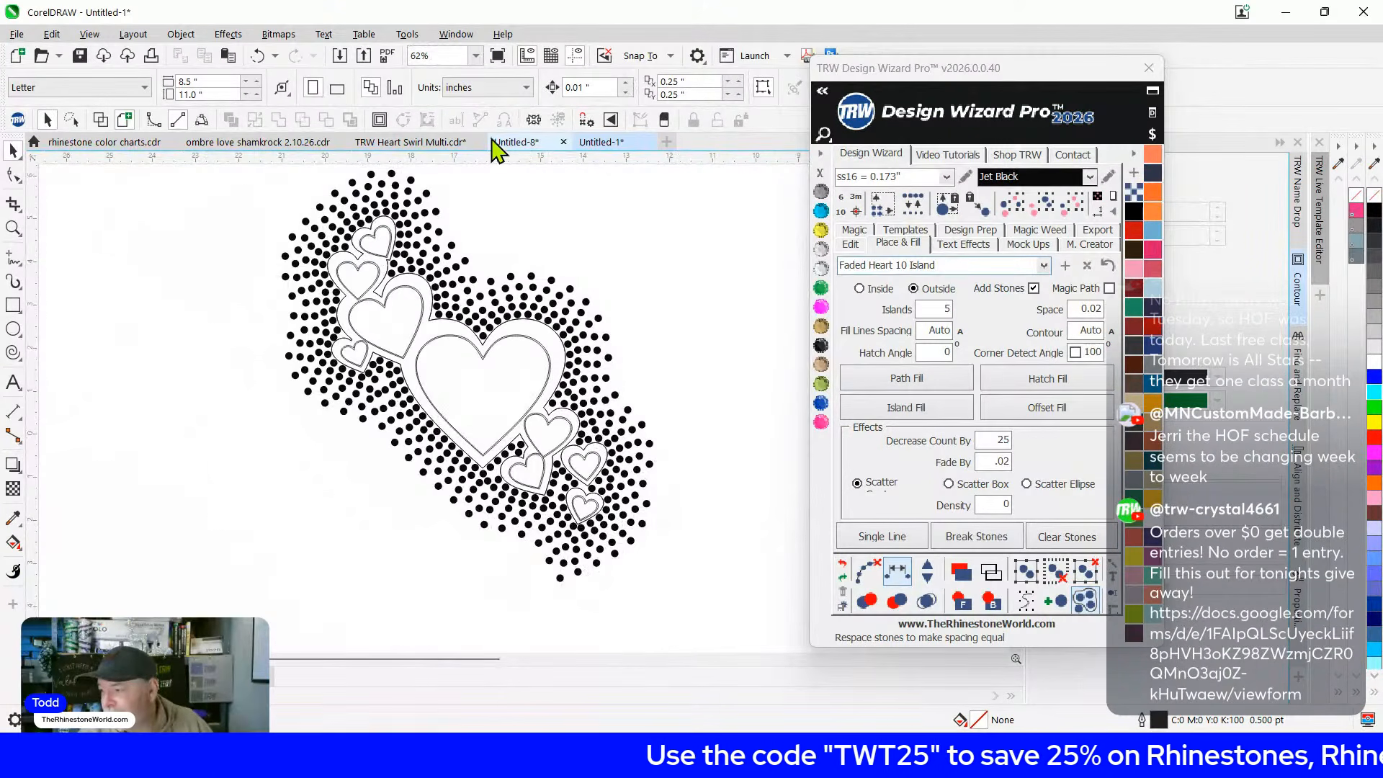
# Switch to Untitled-8 and zoom in on the pink hearts on the cyan panel
pyautogui.click(513, 148)
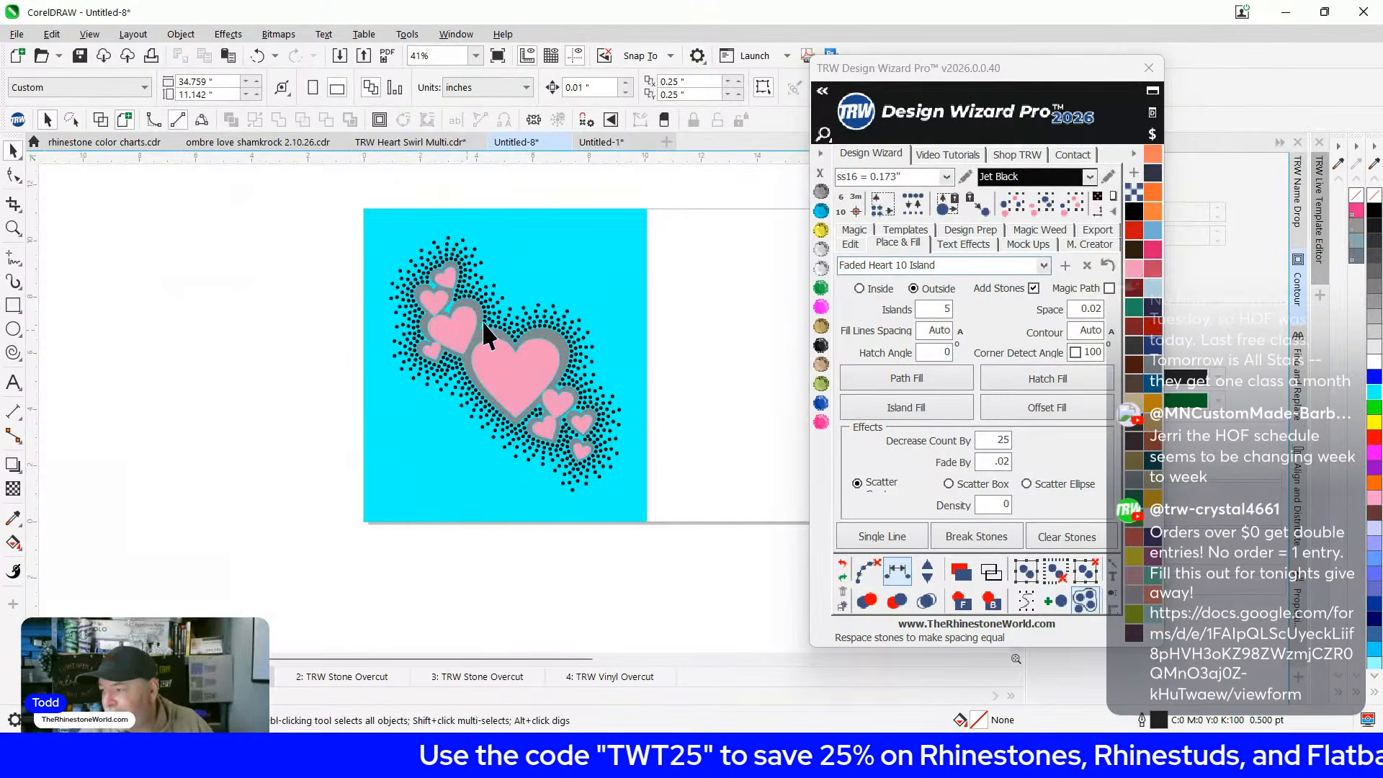
pyautogui.scroll(3, 432, 375)
pyautogui.scroll(-2, 469, 381)
pyautogui.scroll(1, 371, 252)
pyautogui.scroll(-3, 370, 248)
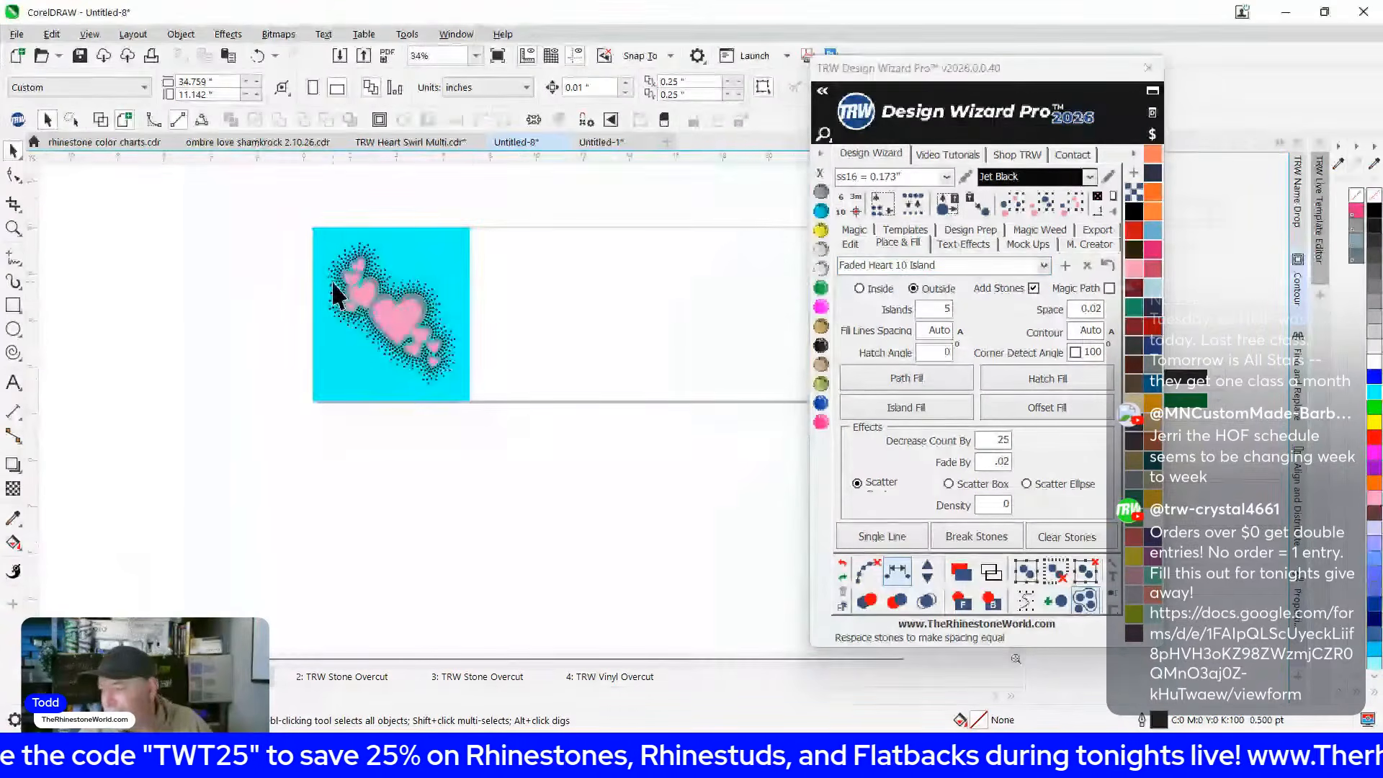
pyautogui.scroll(1, 353, 281)
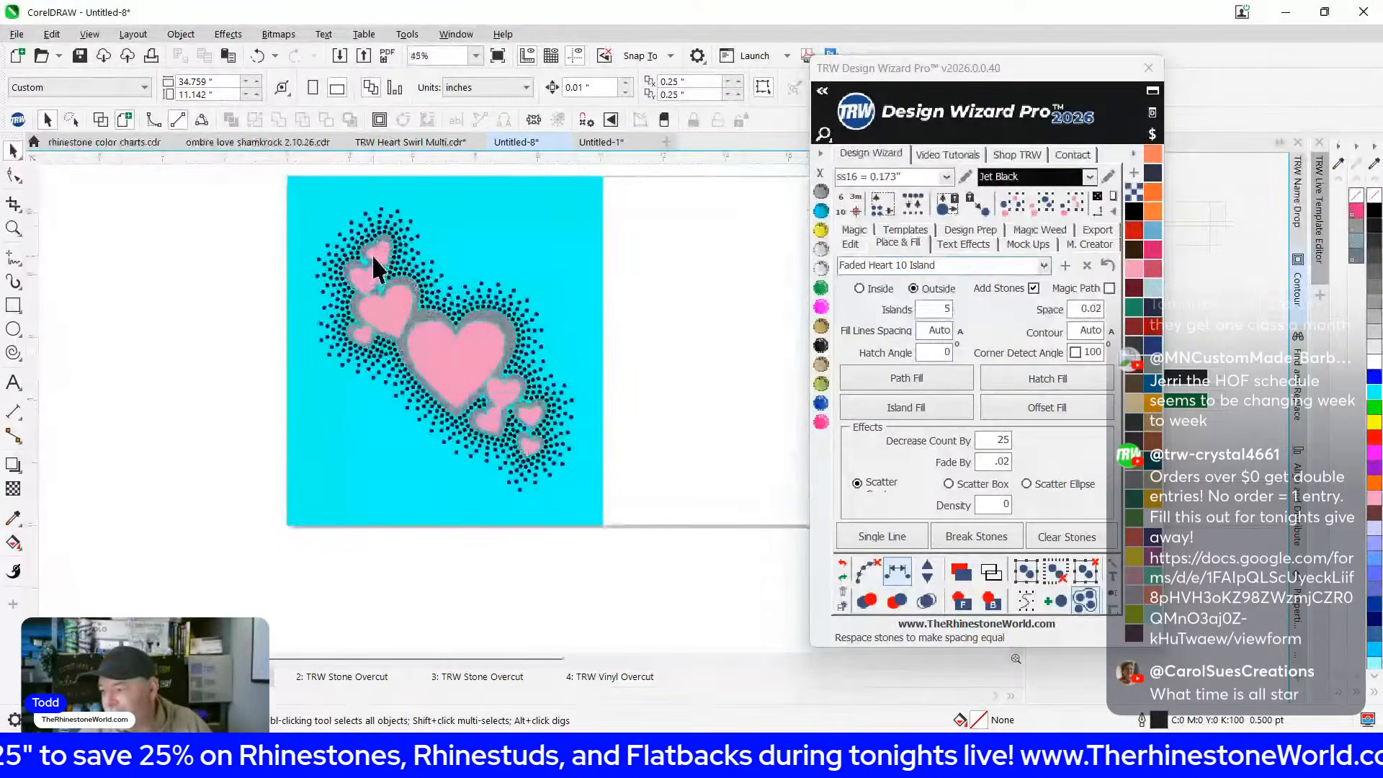
pyautogui.scroll(1, 376, 270)
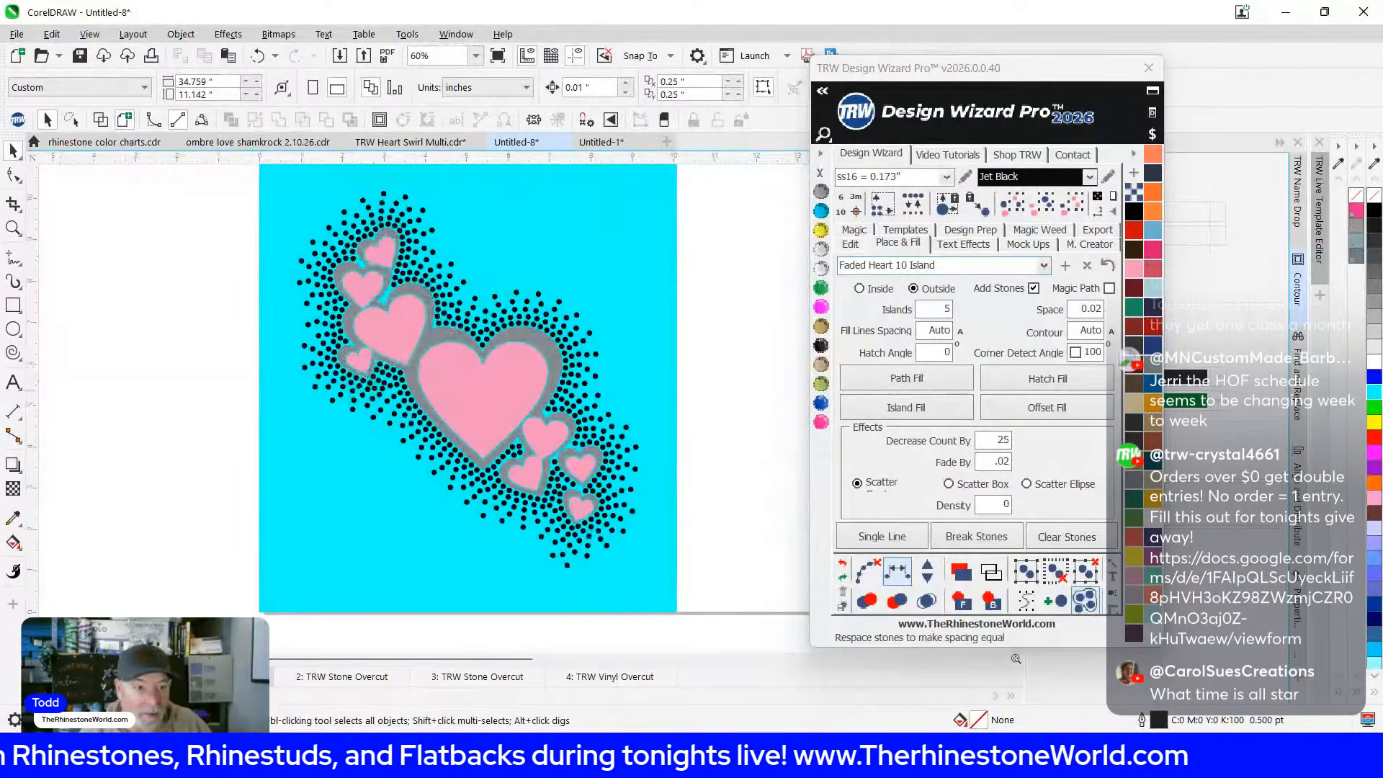